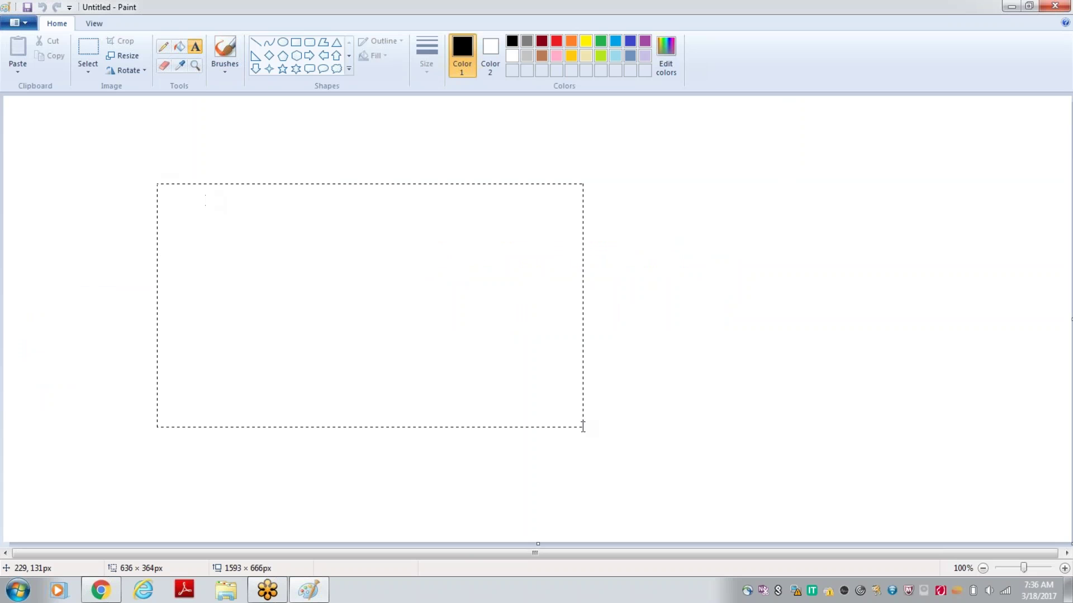
type("Drill Reports")
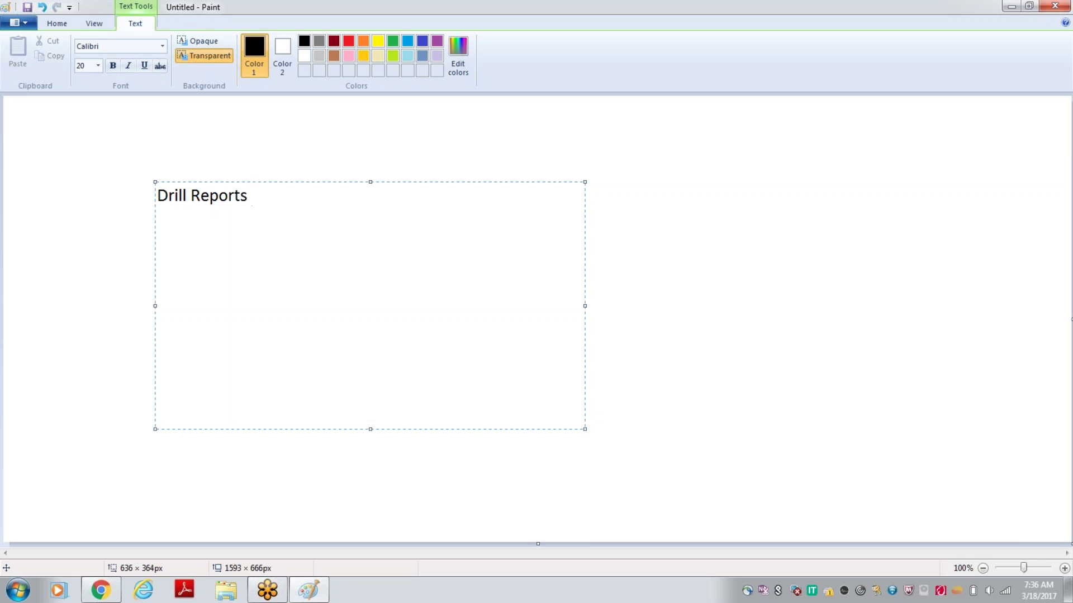
left_click_drag(261, 204, 150, 194)
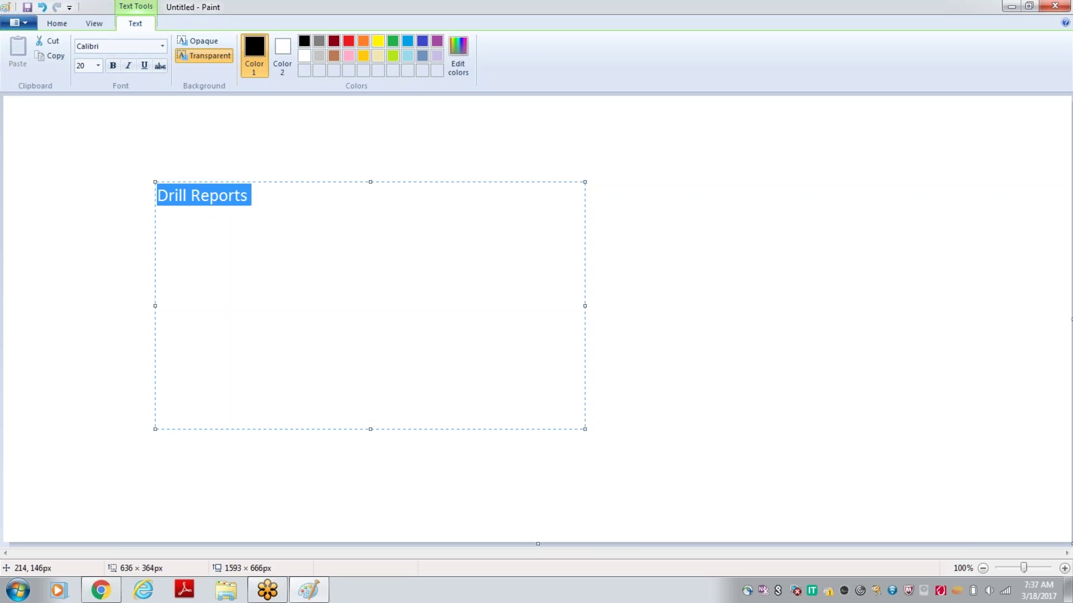
key("Delete")
left_click(688, 455)
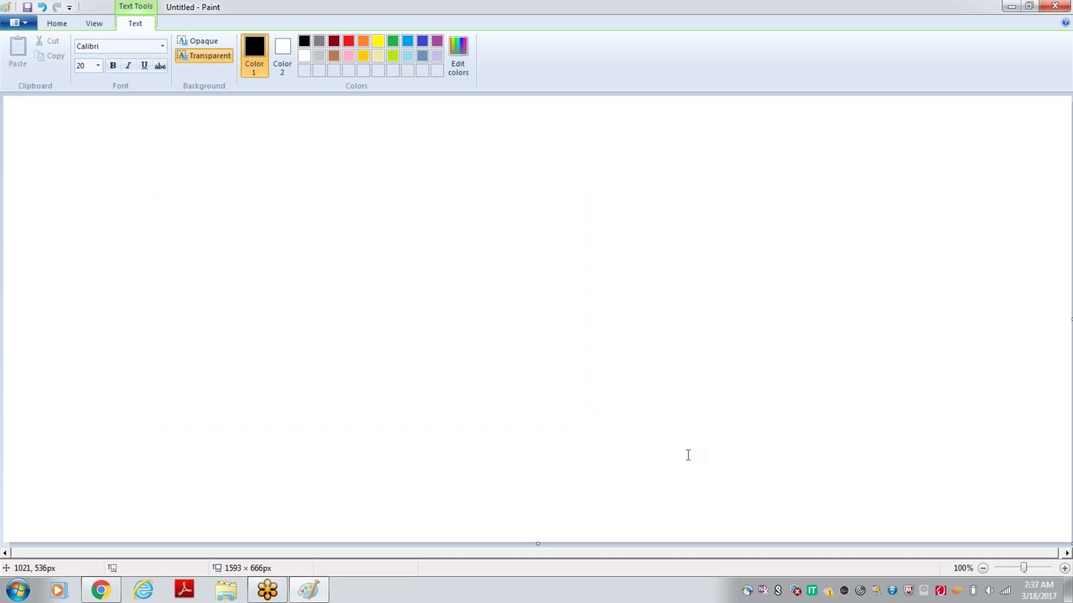
- Draw a text box about 886 × 476 px on the blank canvas
left_click_drag(113, 162, 710, 484)
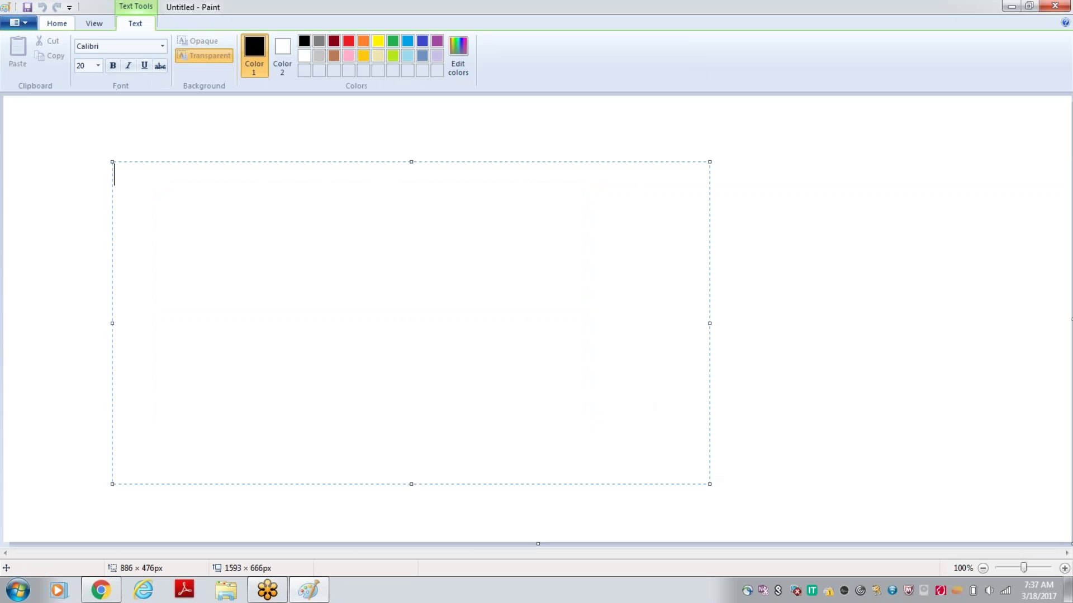
type("Dyniamic")
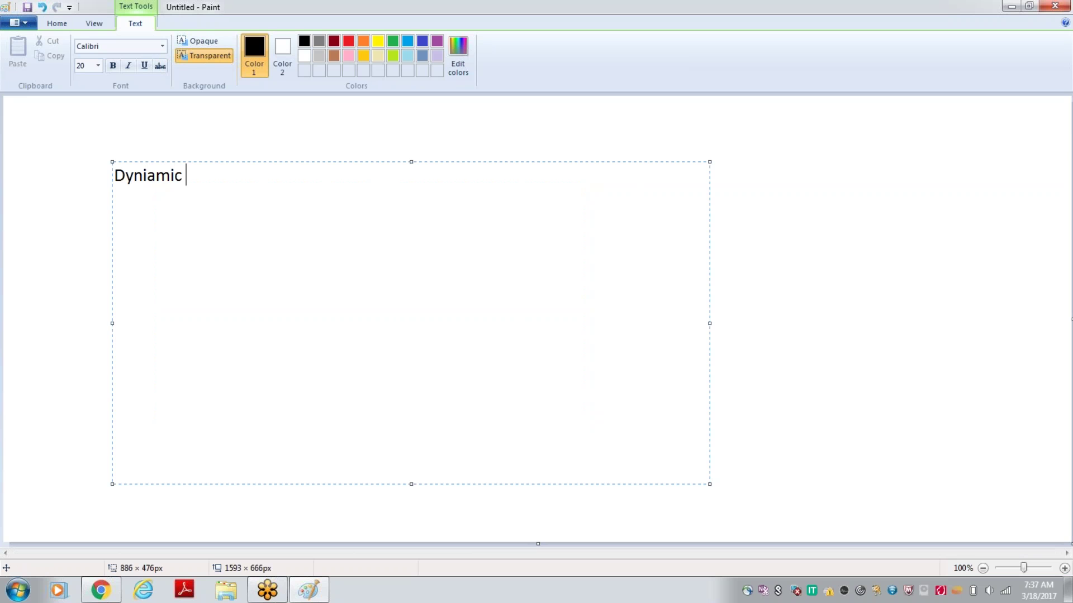
key("BackSpace")
key("BackSpace")
key("BackSpace")
key("BackSpace")
key("BackSpace")
key("BackSpace")
key("BackSpace")
key("BackSpace")
key("BackSpace")
- Write "how to hide the column dynamically based on Prompt selection" as the first line of the text box
type("how to hide the column ba")
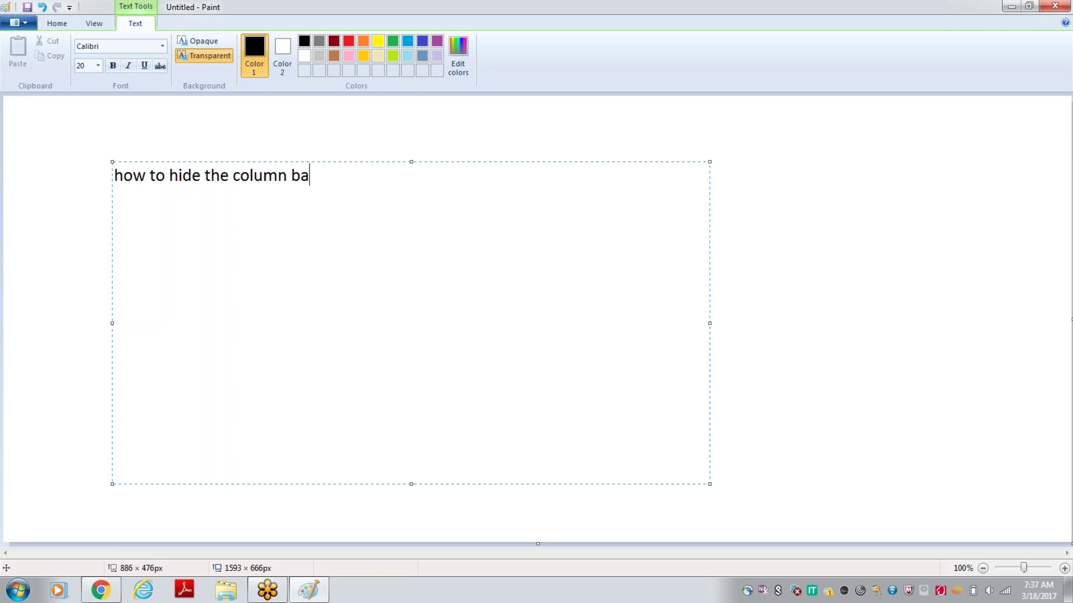
type("sed on Promp")
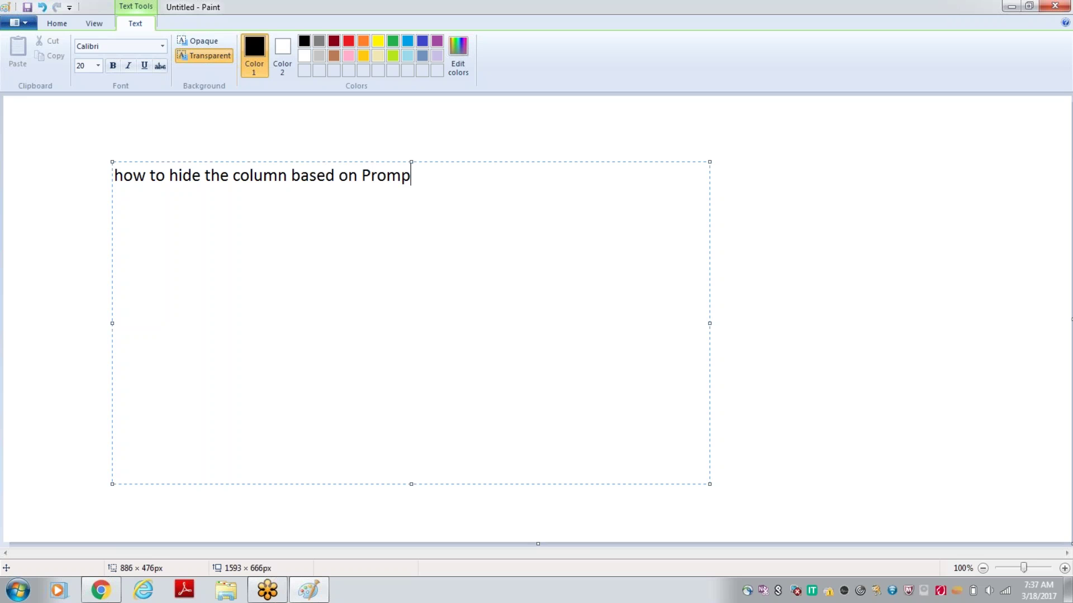
key("Left")
key("Left")
key("Left")
key("Left")
key("Left")
key("Left")
key("Left")
key("Left")
key("Left")
key("Left")
key("Left")
key("Left")
key("Left")
key("Left")
key("Left")
type("dyn")
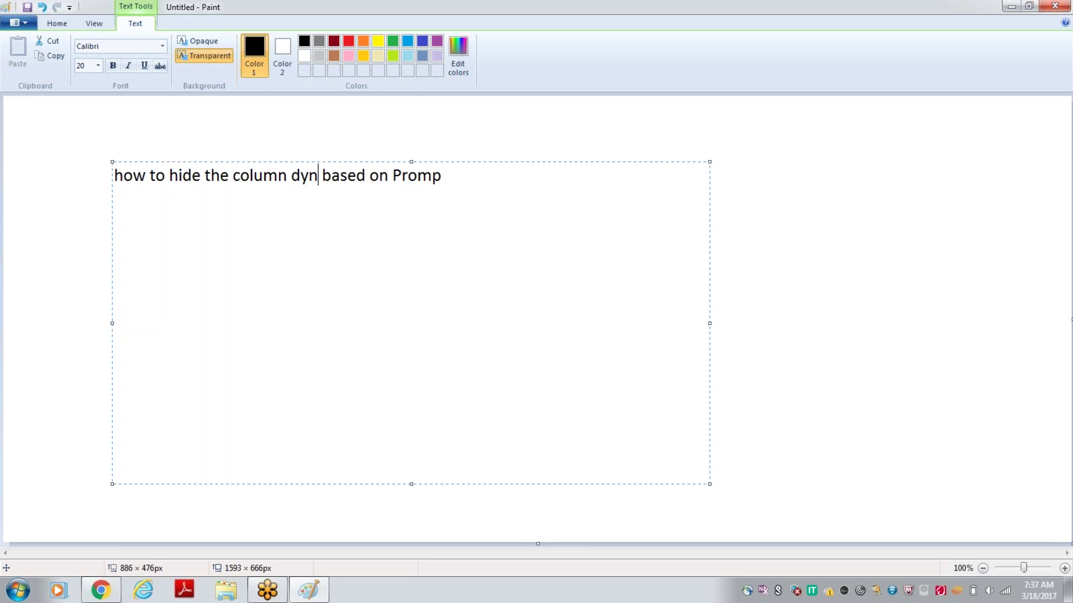
type("amicall")
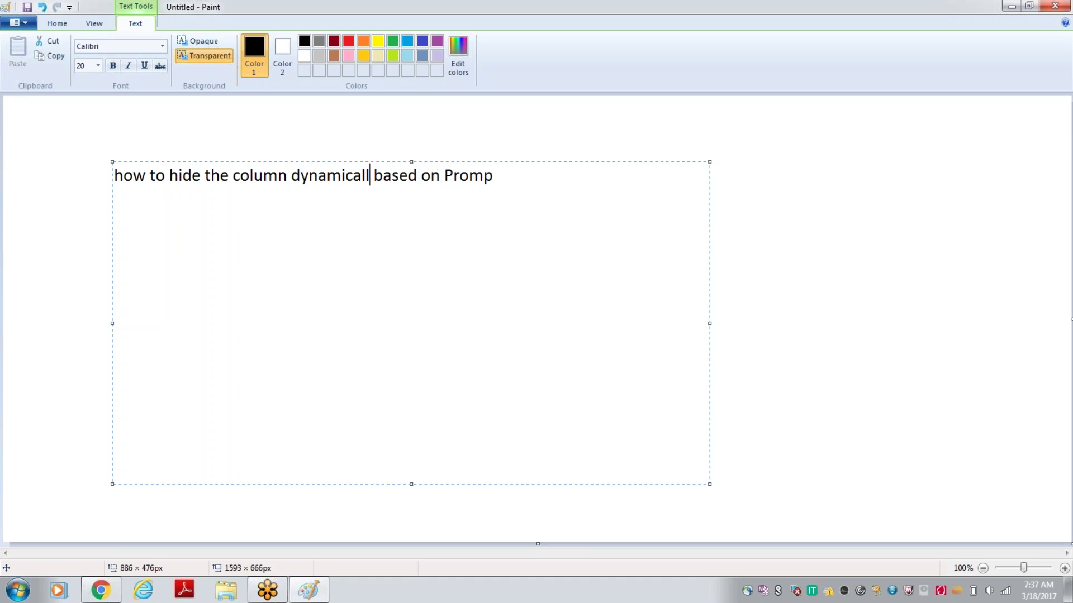
type("y")
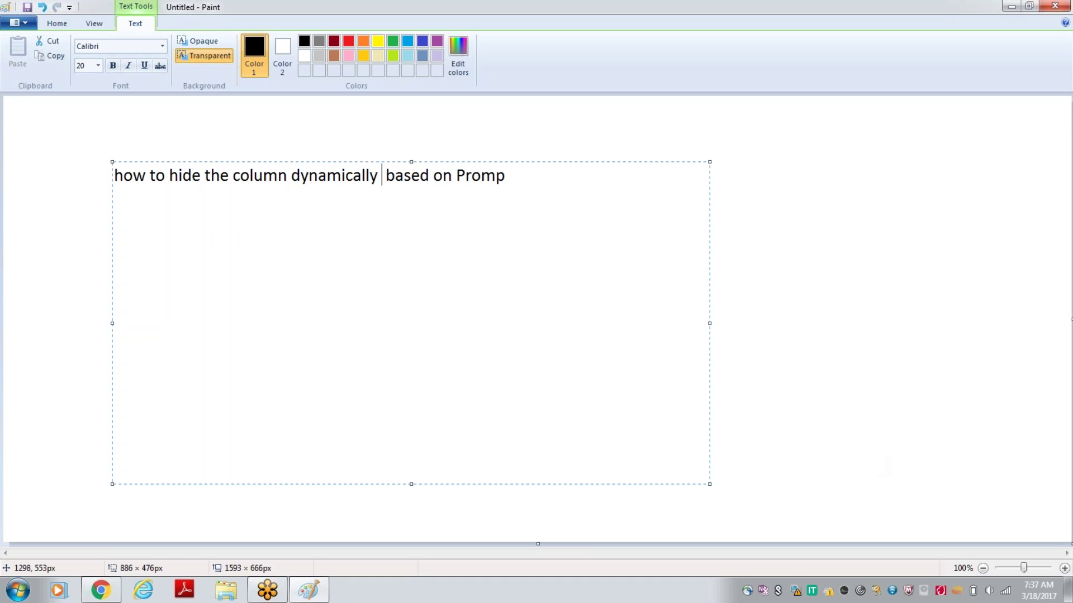
left_click(507, 175)
type("t sele")
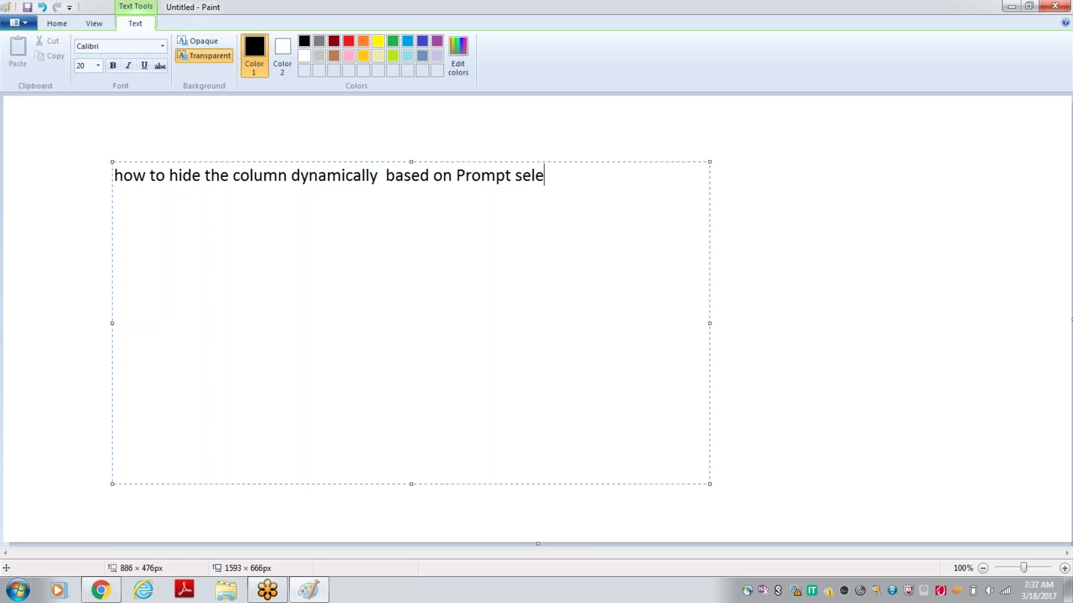
type("ction")
- Add the line "How to hide the Blocks based filter selection" below the first, leaving a blank line between them
key("Return")
key("Return")
type("How")
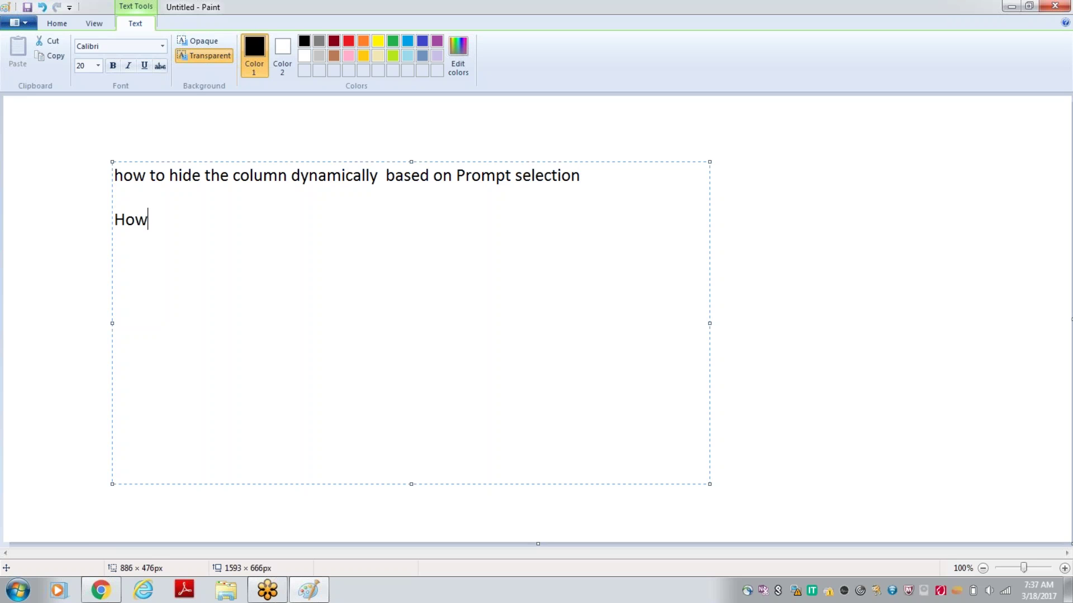
type(" to hide the Blocks")
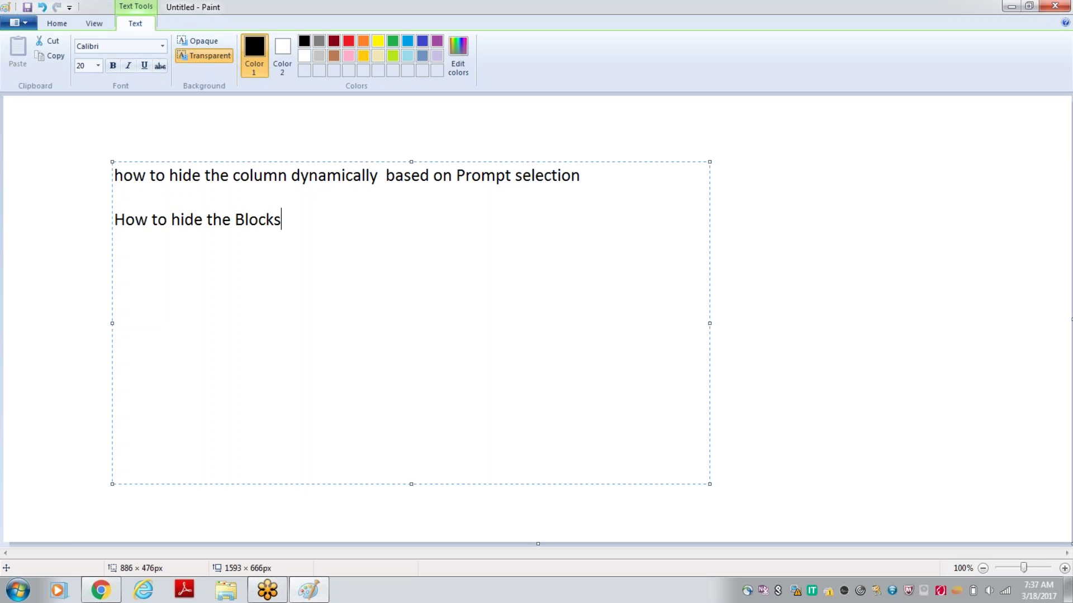
type(" based filetes")
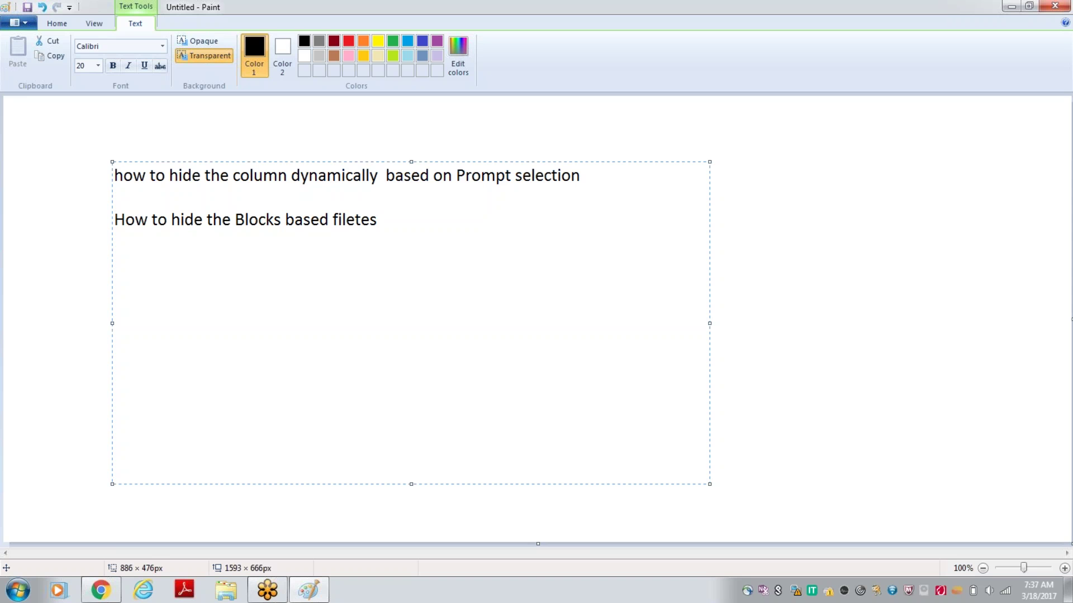
key("BackSpace")
key("BackSpace")
key("BackSpace")
key("BackSpace")
key("BackSpace")
type("ter selection")
key("Return")
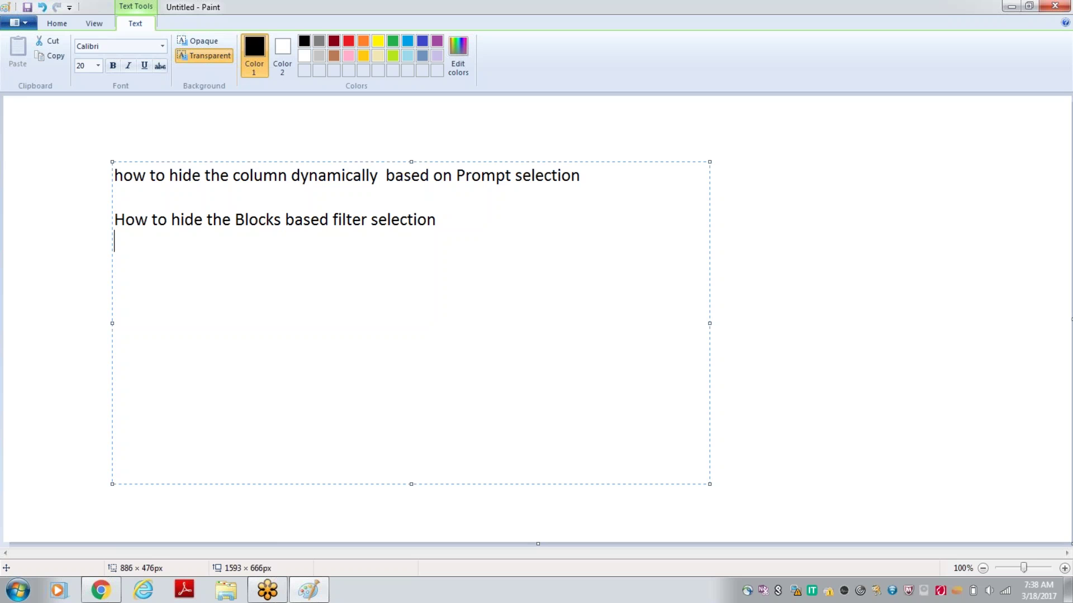
- Connect to 183.82.3.69 with Remote Desktop Connection, entering the account password and accepting the certificate warning and logon notice
left_click(27, 596)
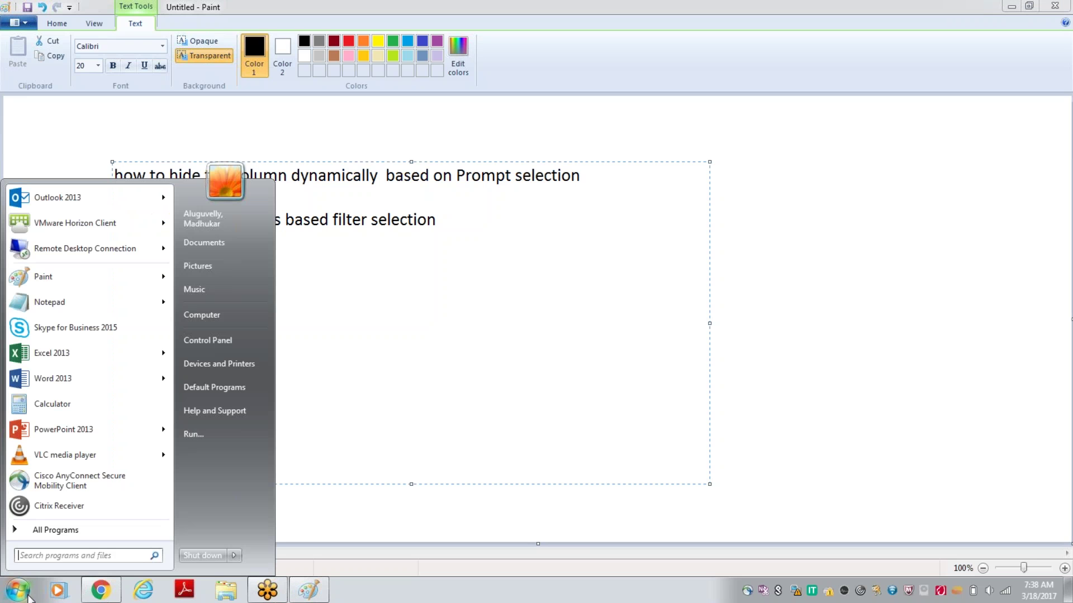
left_click(68, 245)
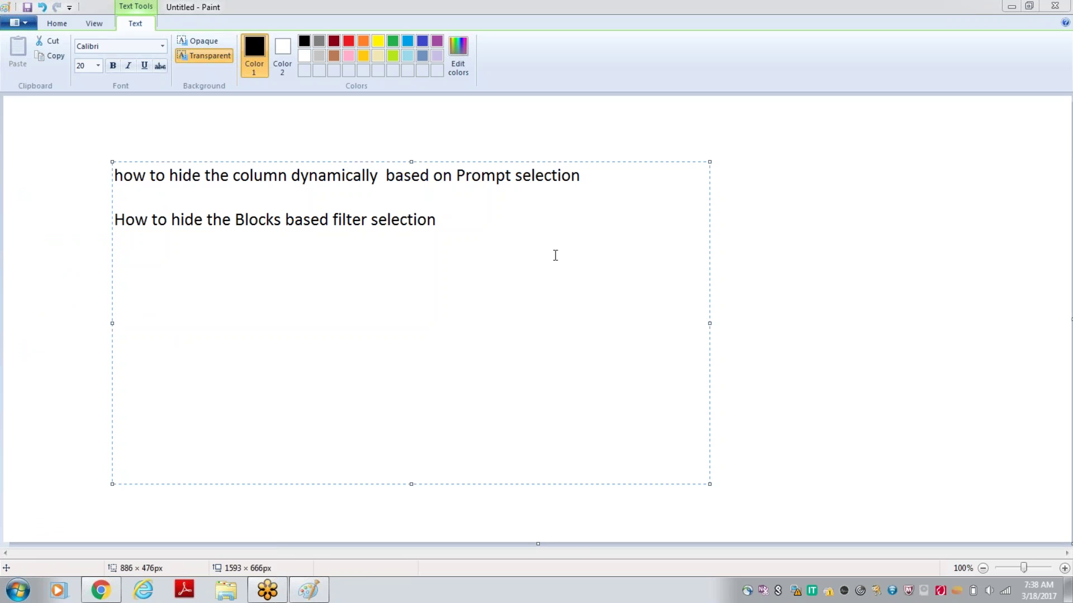
left_click(596, 261)
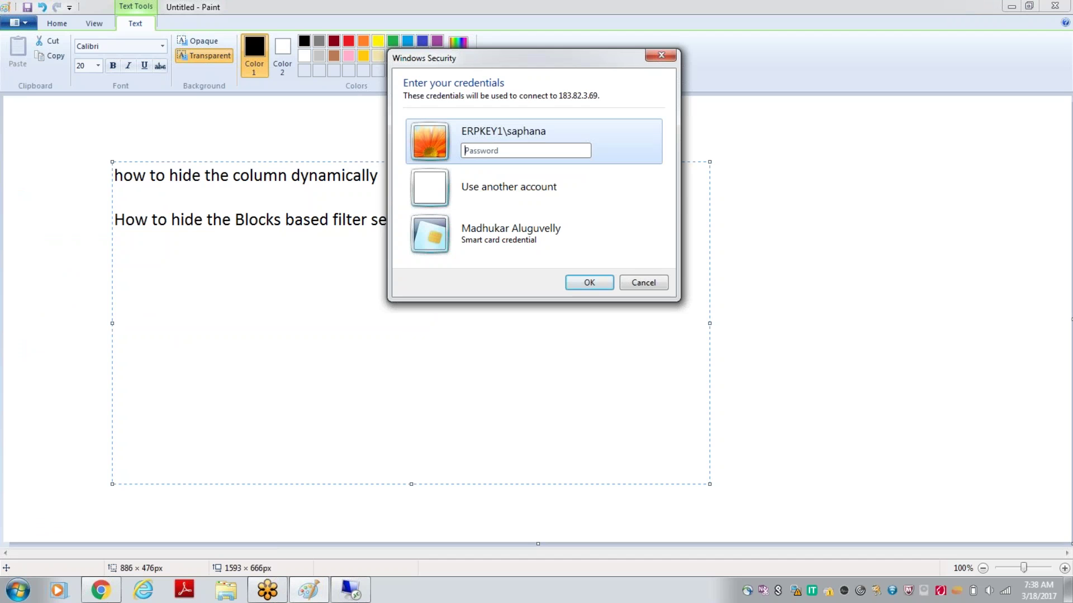
left_click(531, 151)
type("••••")
key("Return")
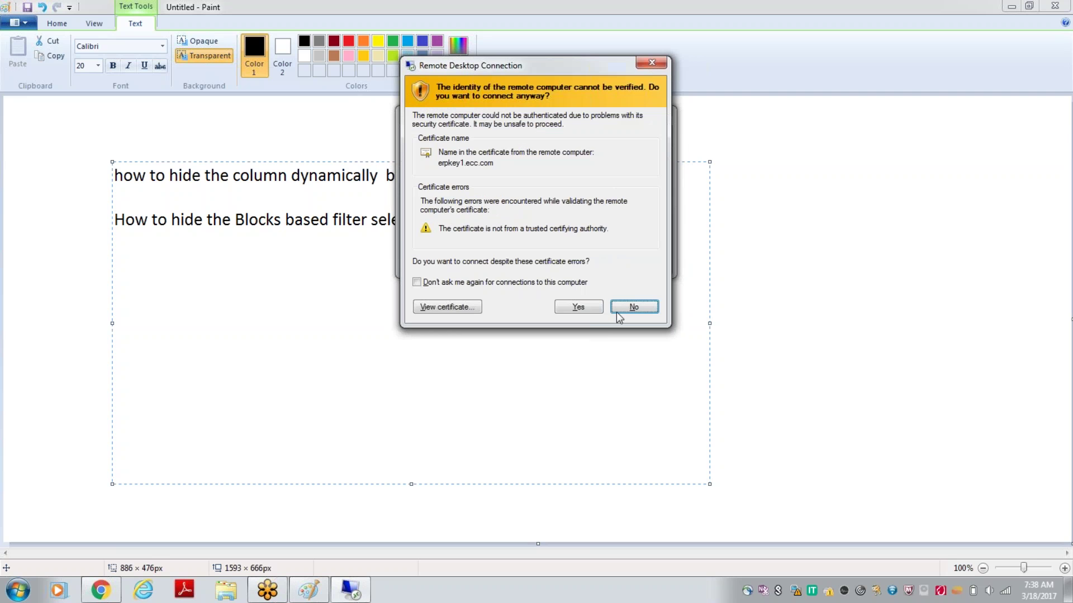
left_click(579, 307)
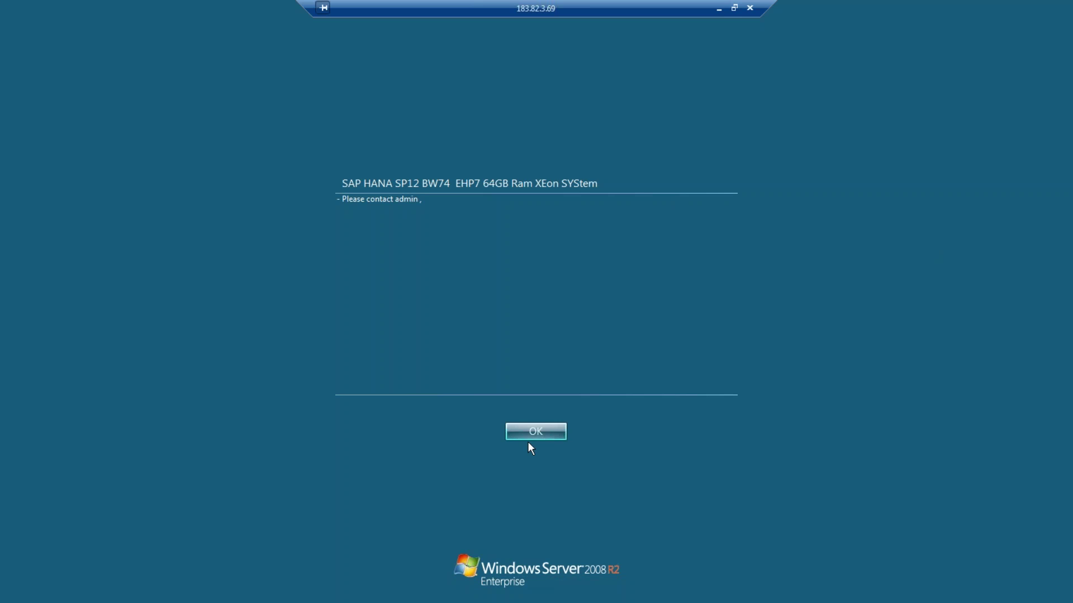
left_click(529, 433)
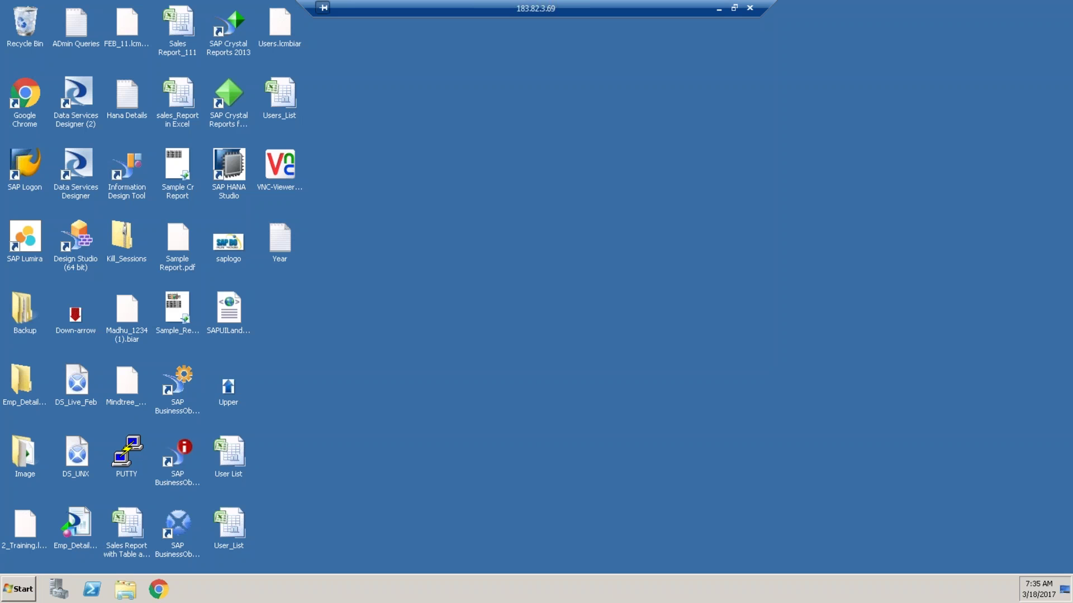
left_click(27, 593)
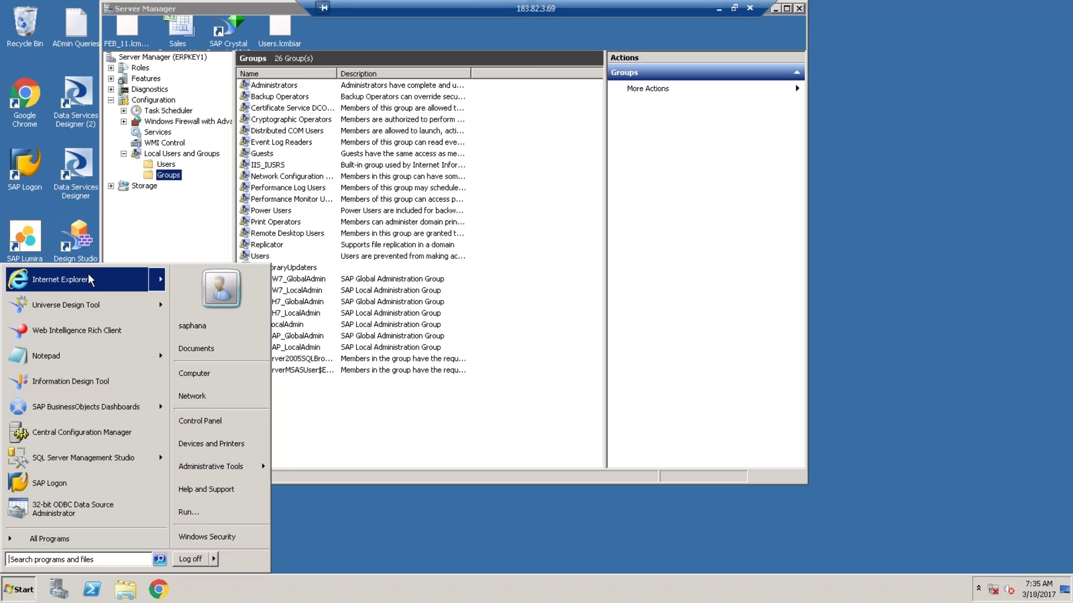
left_click(84, 280)
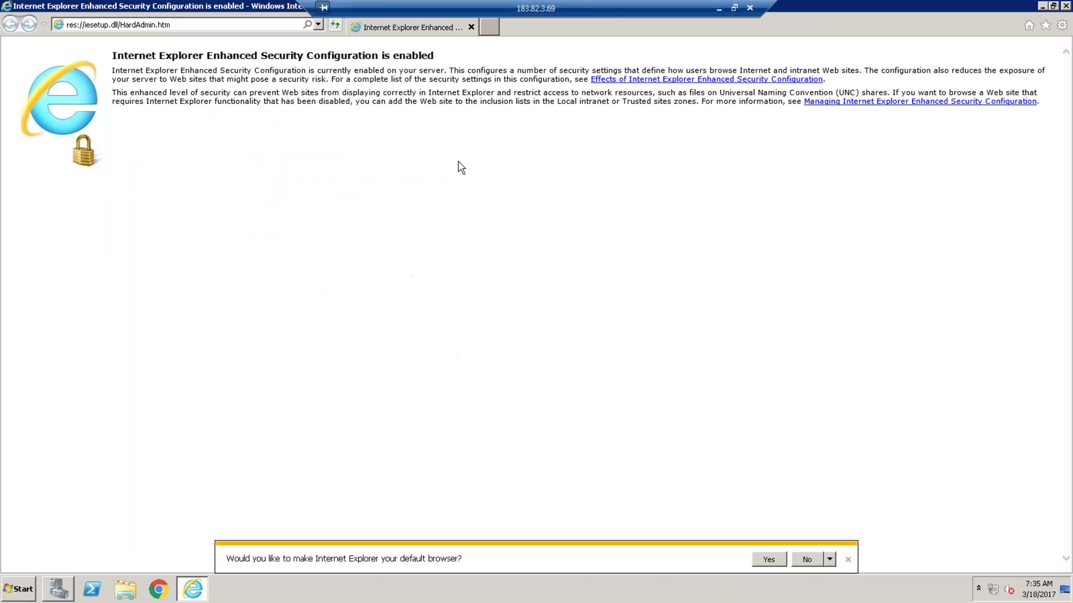
left_click(318, 24)
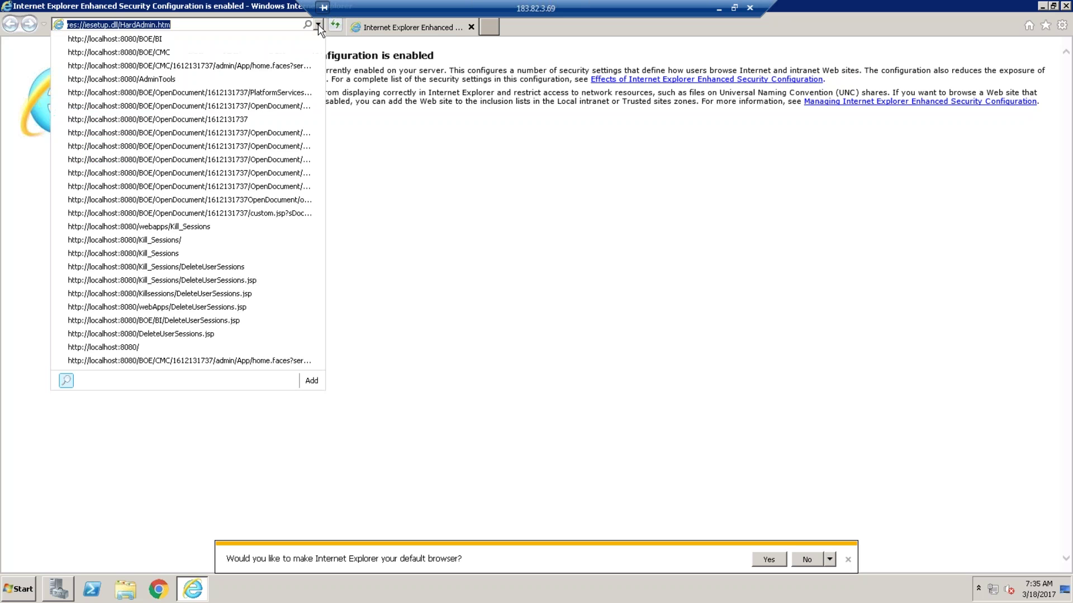
left_click(184, 39)
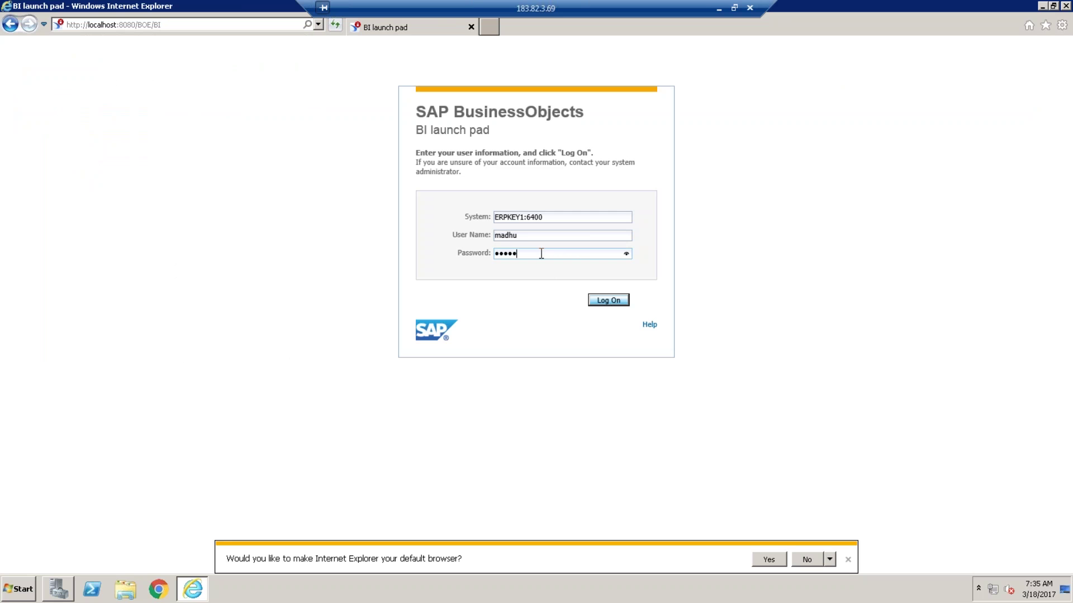
key("Return")
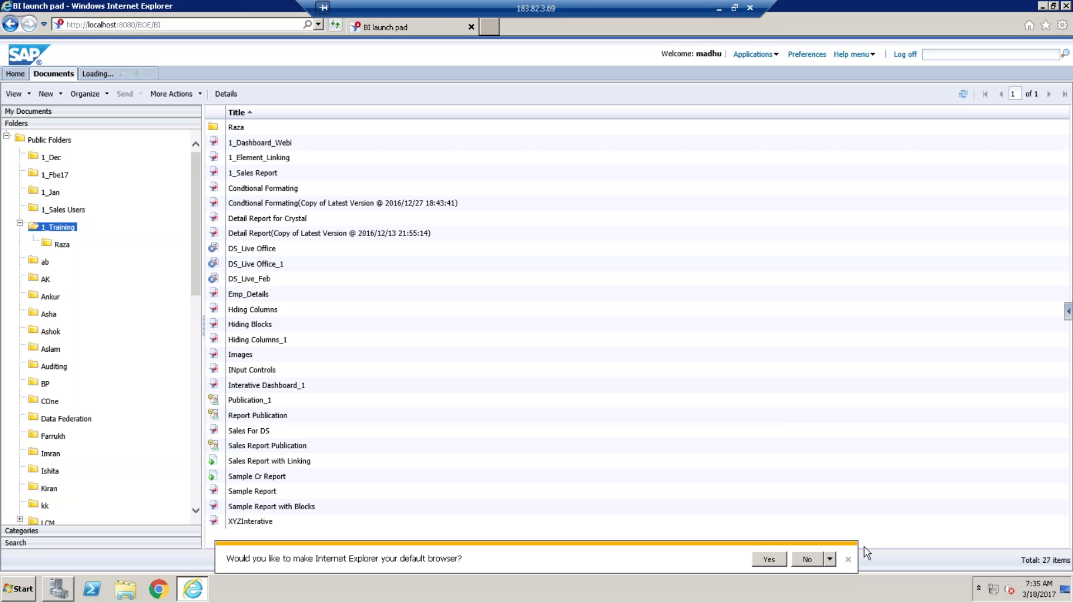
left_click(848, 560)
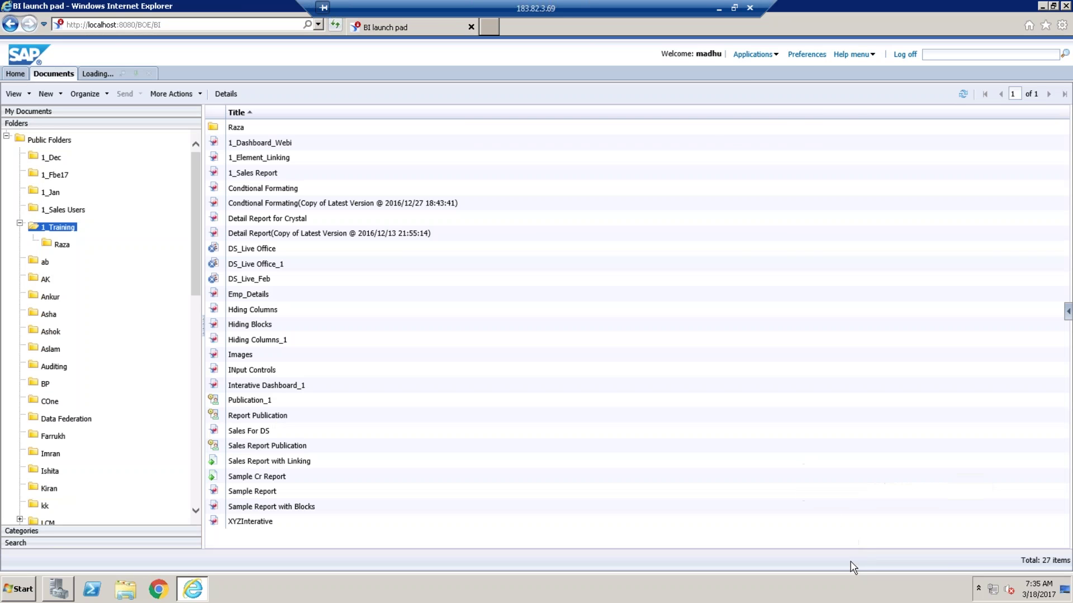
- Launch the Web Intelligence application from BI launch pad, accepting the security risk to run it
left_click(775, 55)
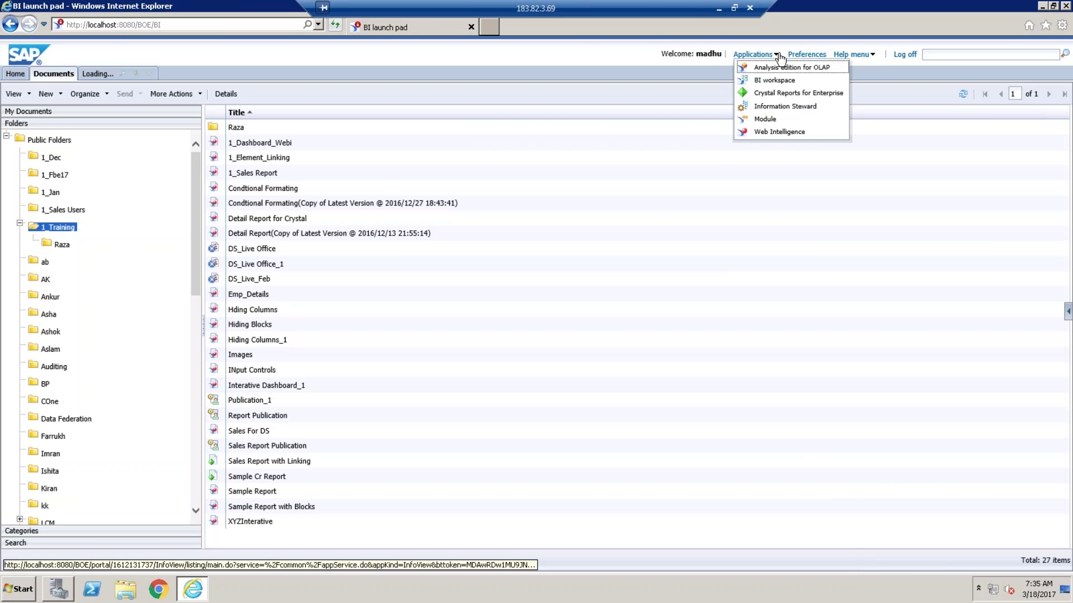
left_click(787, 132)
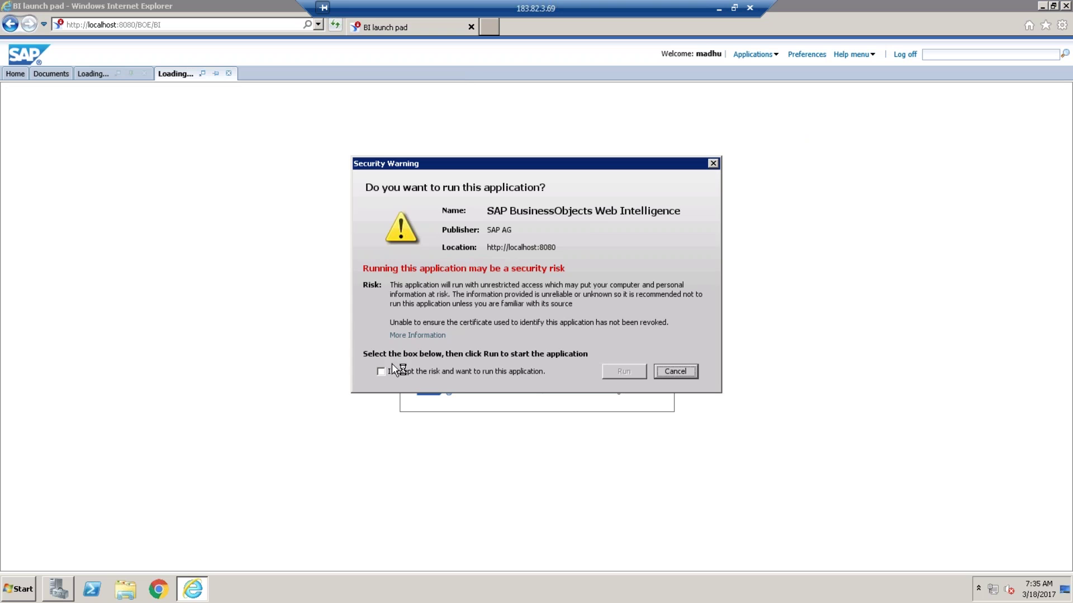
left_click(381, 371)
left_click(623, 371)
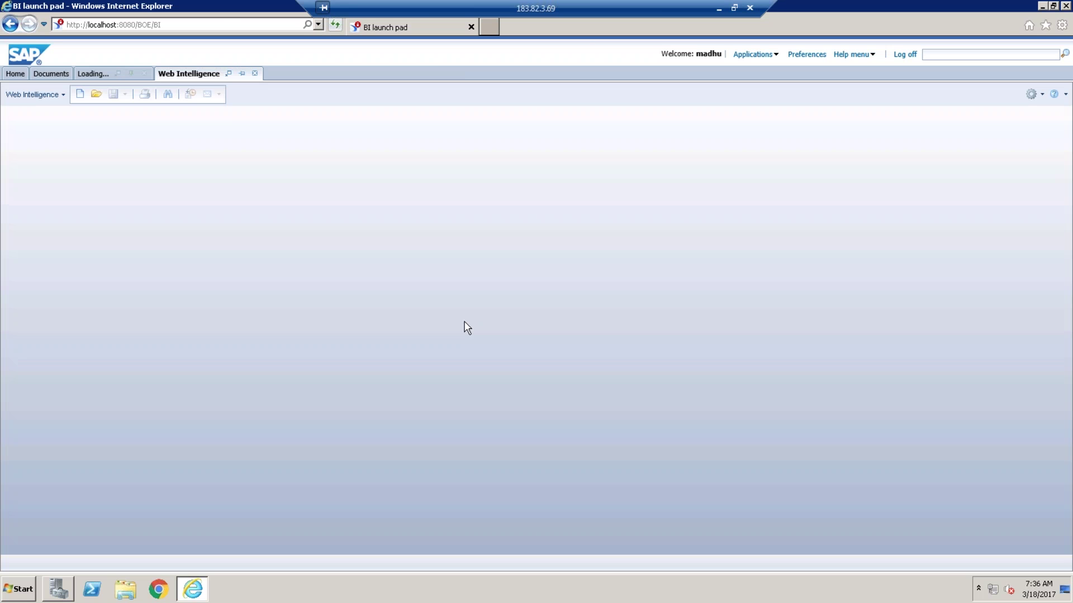
- Create a new document with a universe as data source, using revision 167 of eFashion from the webi universes folder
left_click(80, 95)
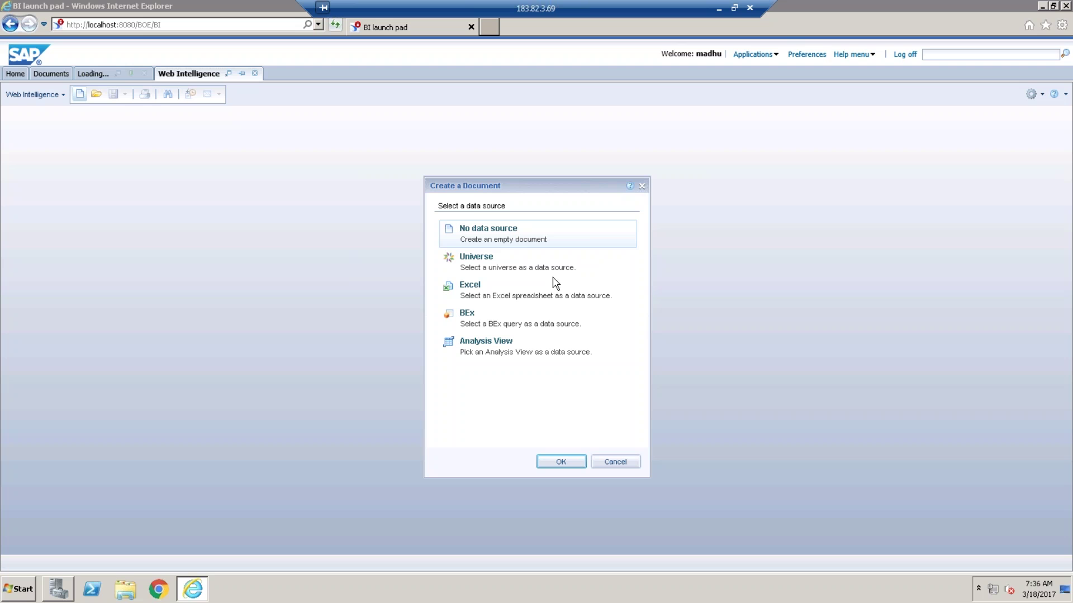
left_click(525, 274)
left_click(561, 462)
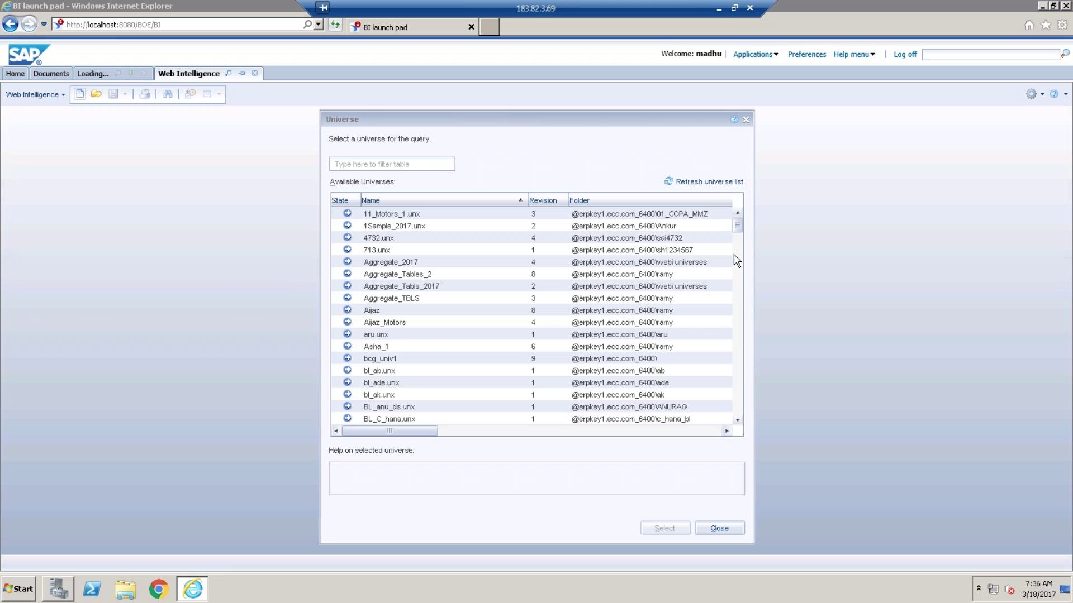
left_click_drag(735, 227, 736, 303)
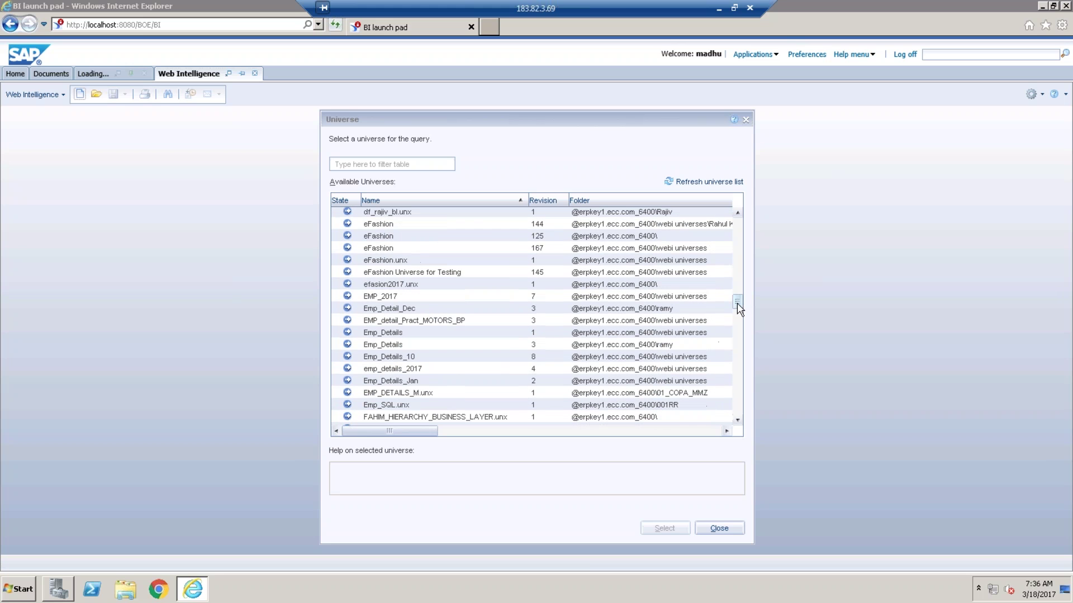
left_click(385, 248)
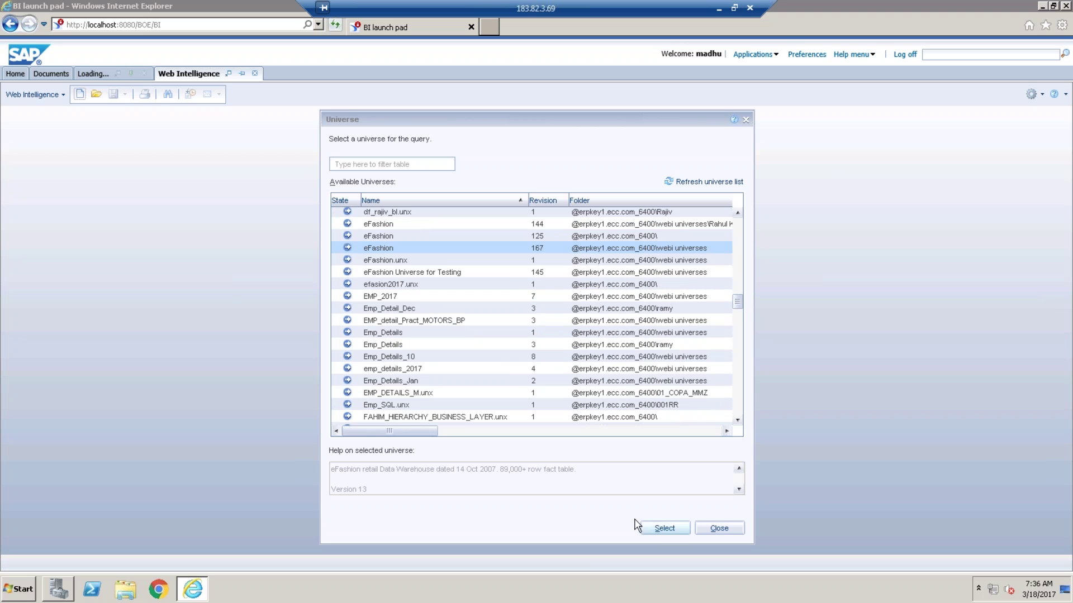
left_click(667, 531)
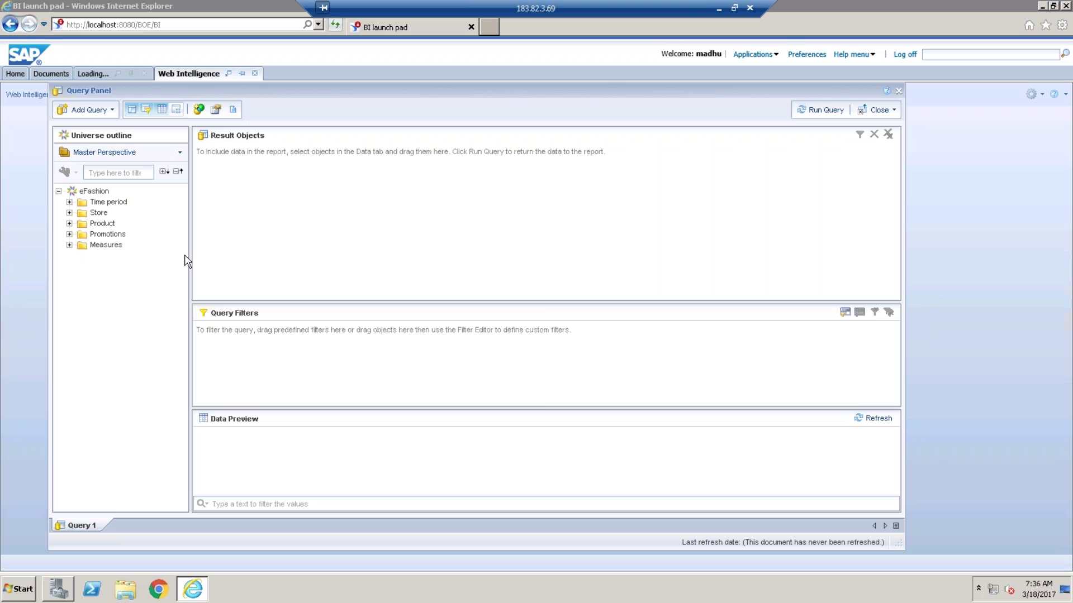
- Add the dimensions Year, State and Lines from the Time period, Store and Product folders to the query's result objects
left_click(69, 202)
left_click(116, 215)
double_click(117, 215)
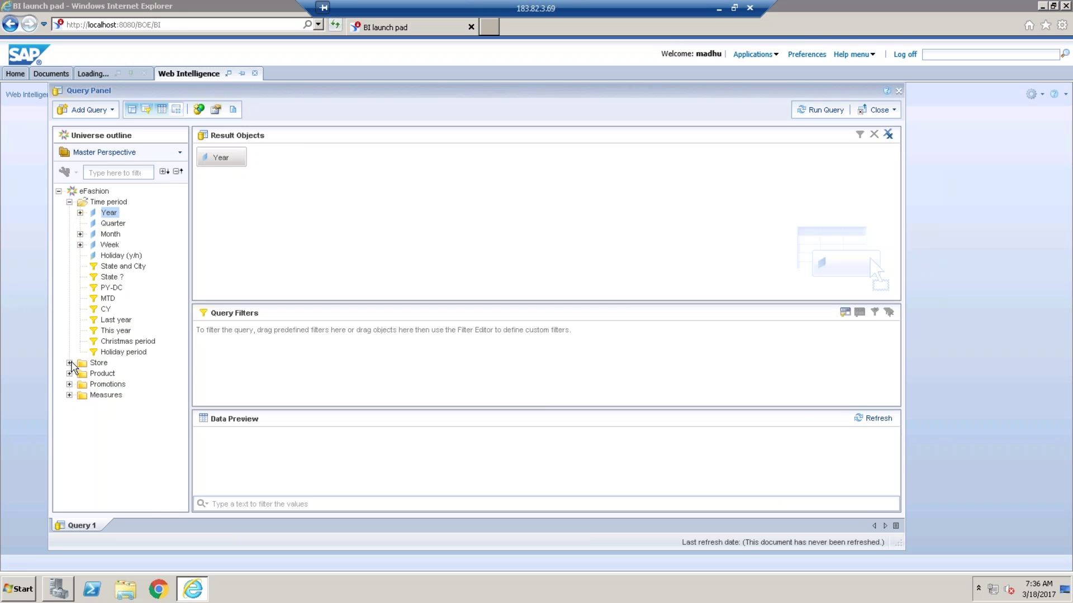
left_click(69, 363)
double_click(109, 374)
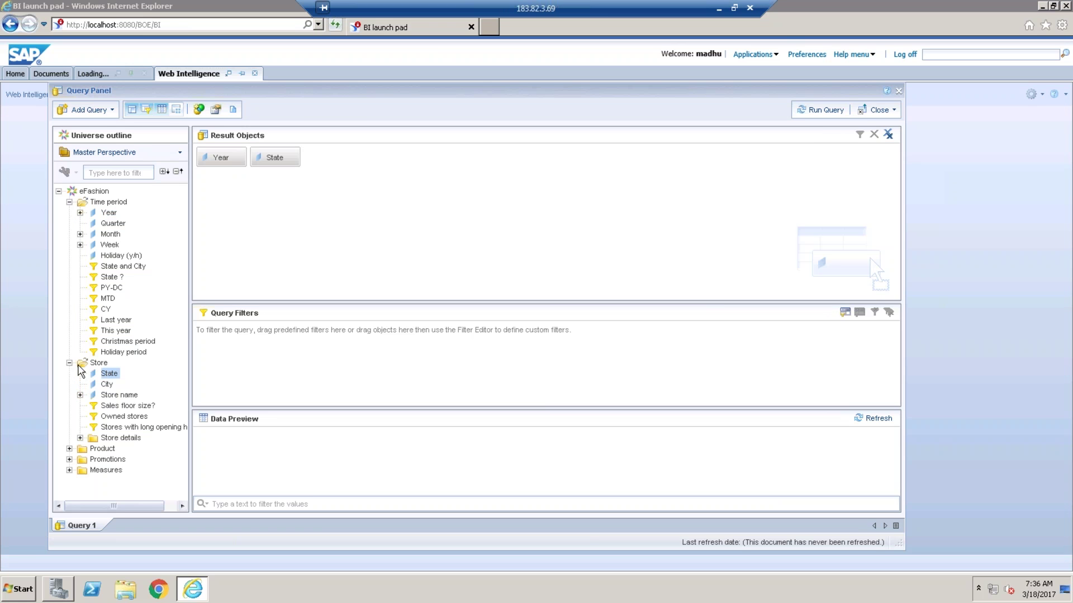
left_click(69, 362)
left_click(69, 373)
double_click(110, 385)
left_click(69, 374)
- Add the measures Sales revenue and Quantity sold to the query's result objects
left_click(69, 395)
left_click(144, 410)
double_click(144, 411)
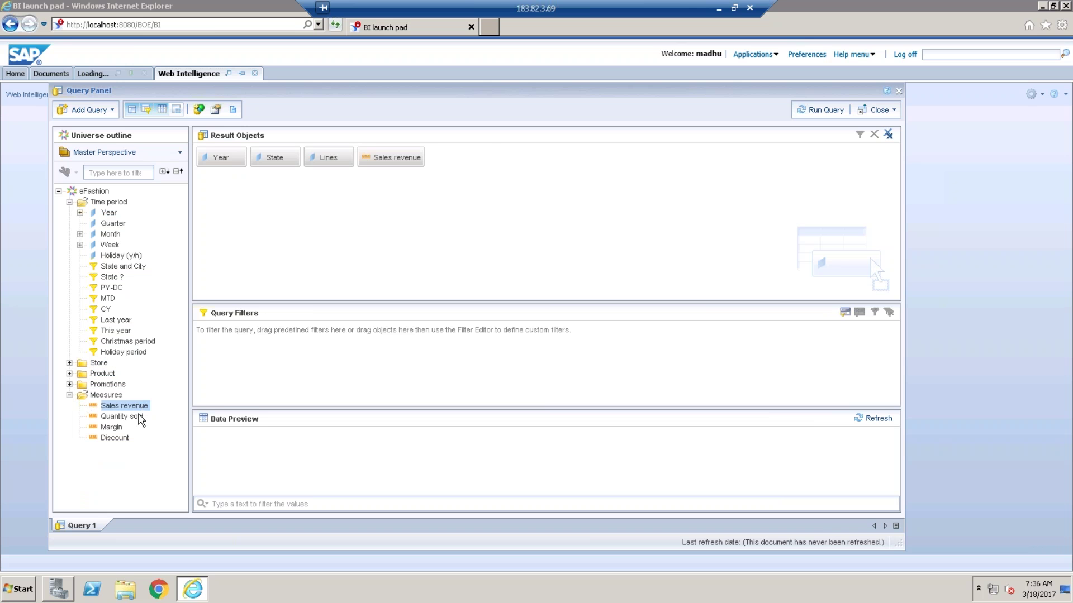
double_click(139, 418)
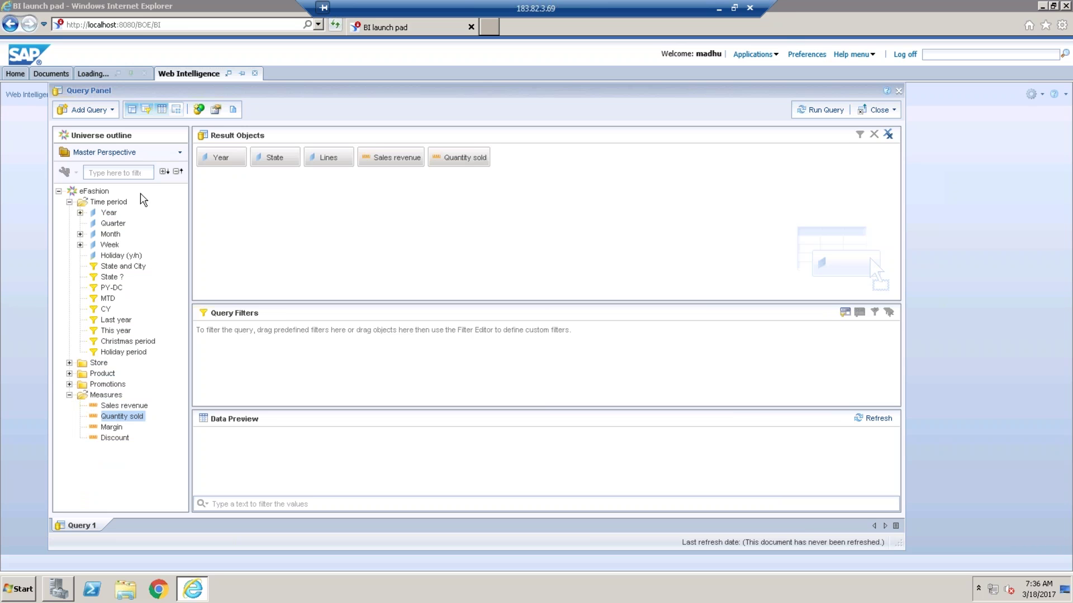
- Add a query filter on Year with the In list operator and make its value a prompt
left_click(110, 213)
left_click_drag(110, 212, 280, 350)
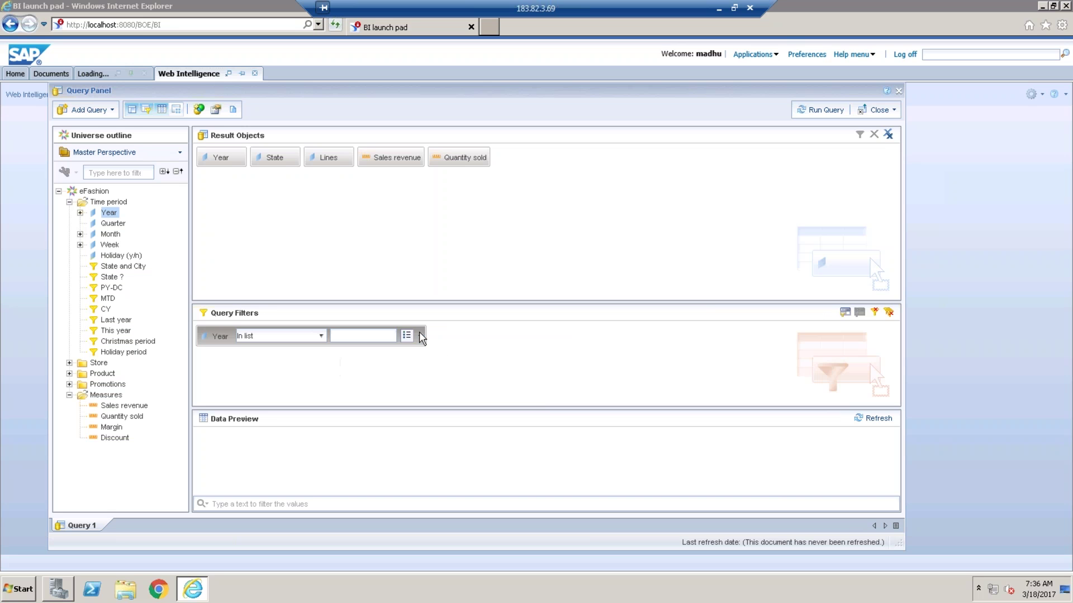
left_click(420, 336)
left_click(450, 392)
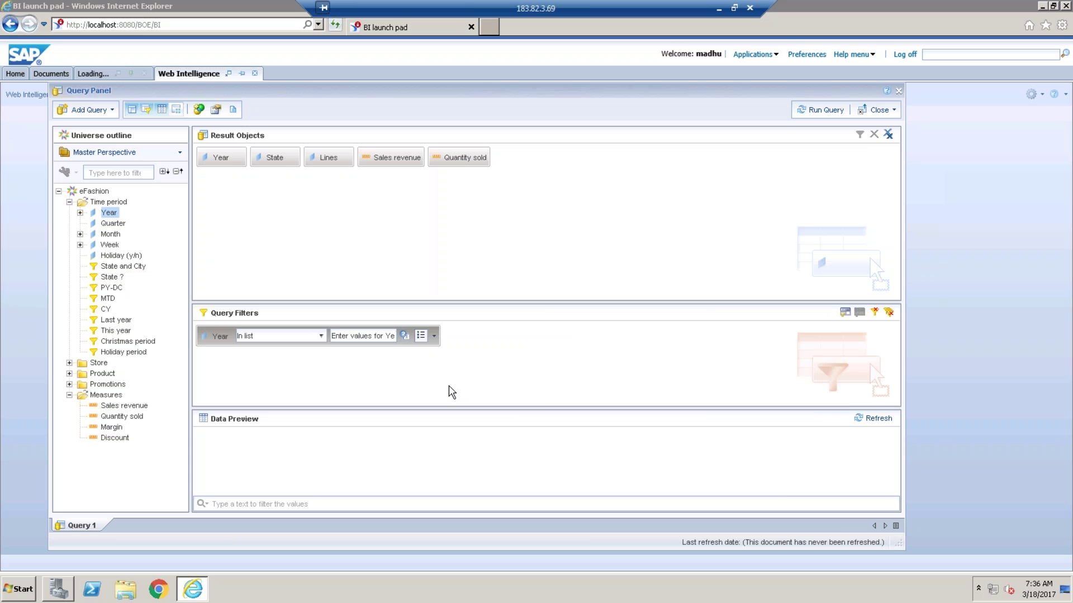
- Run the query with 2004 as the Year prompt value and widen the columns of the report table
left_click(828, 111)
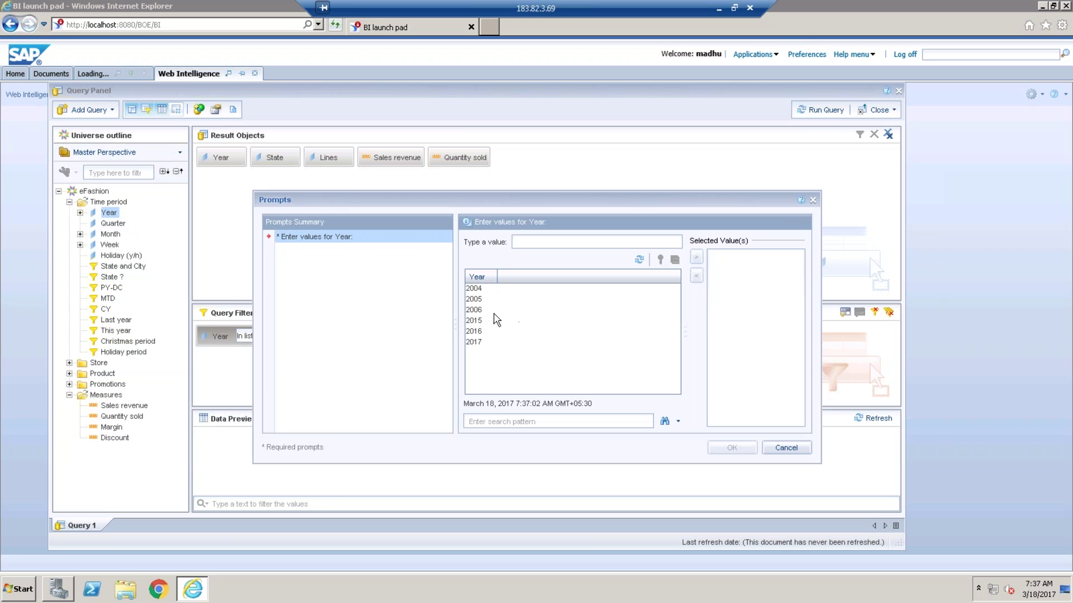
double_click(480, 288)
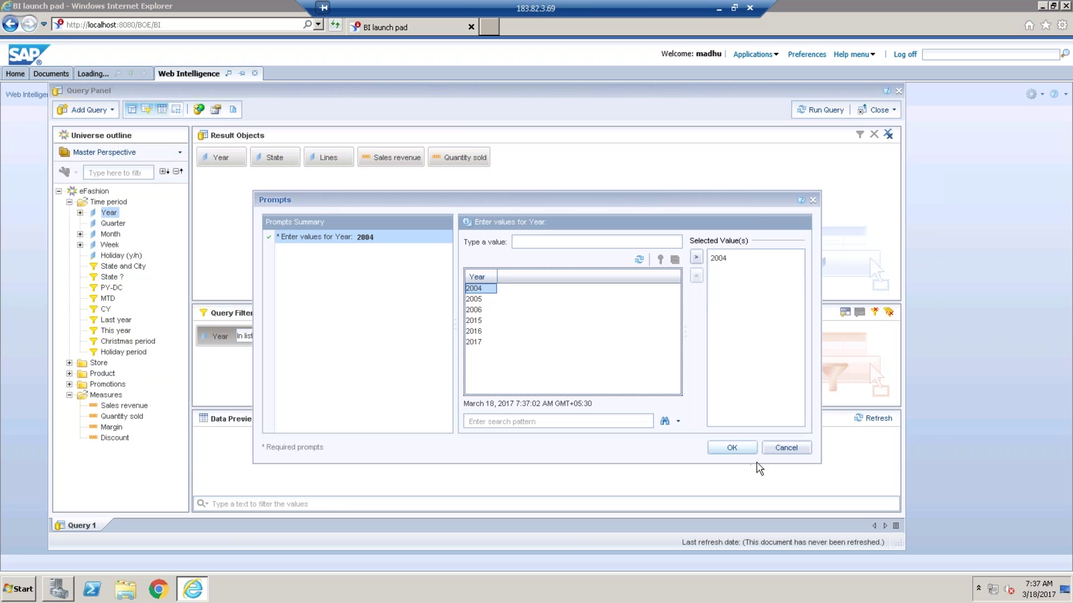
left_click(731, 449)
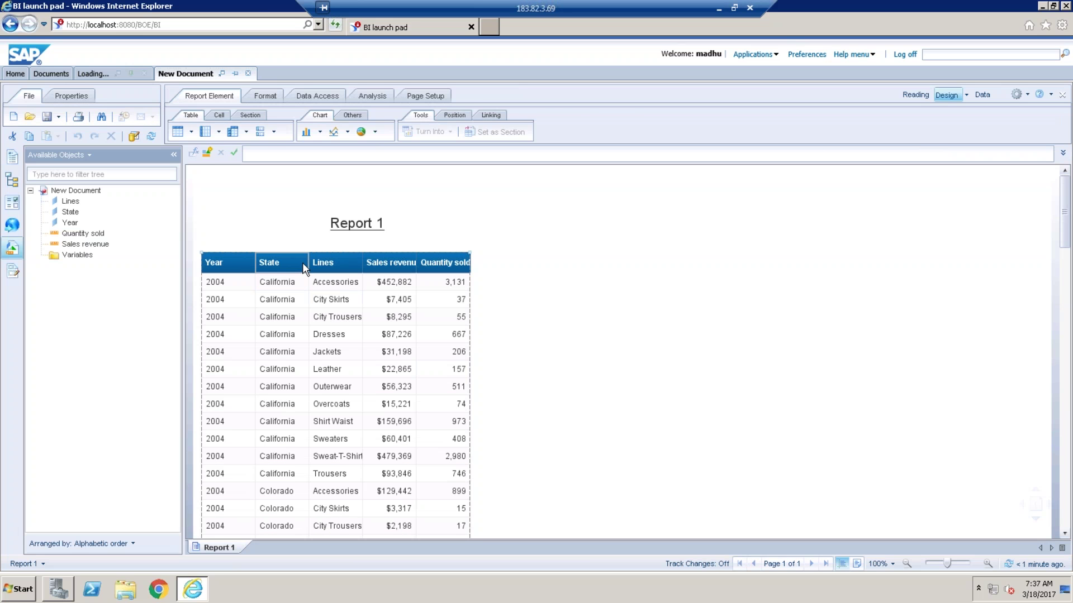
left_click_drag(307, 262, 434, 262)
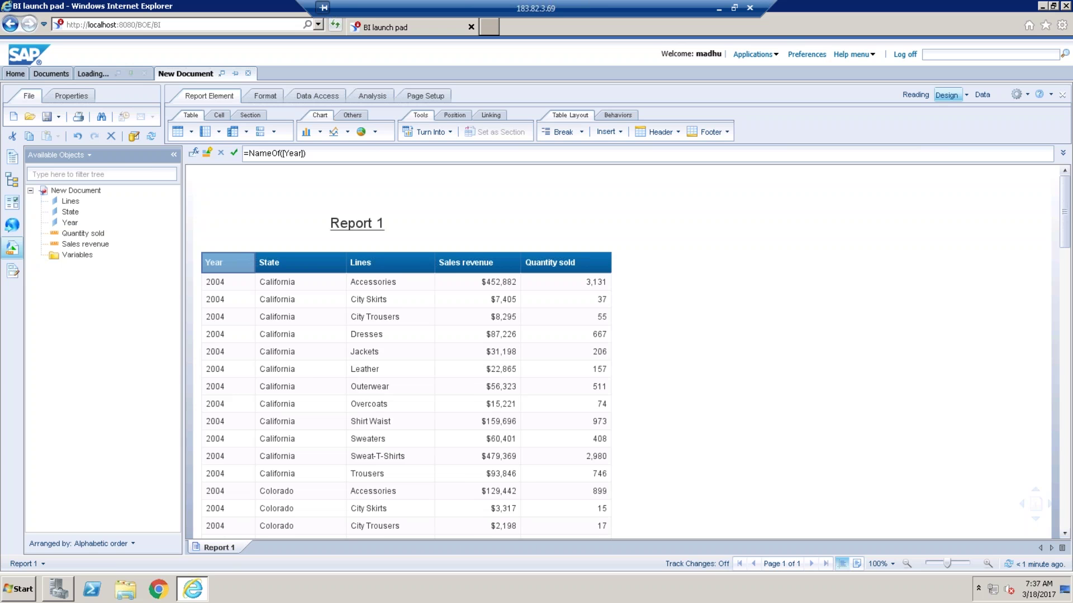
left_click_drag(255, 263, 292, 263)
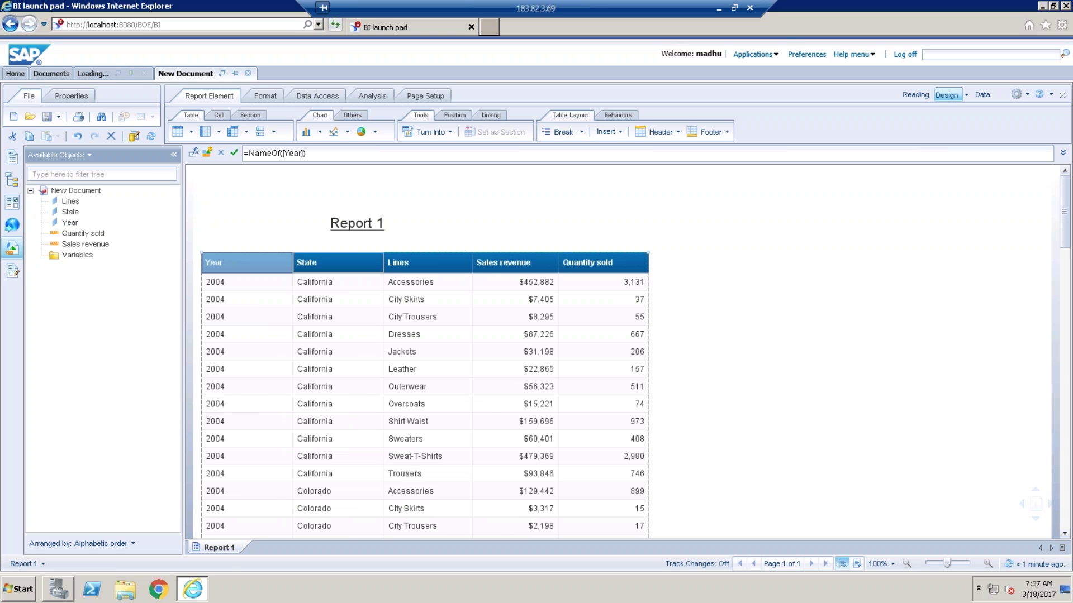
- Refresh the report data with 2005 as the only Year prompt value
left_click(315, 96)
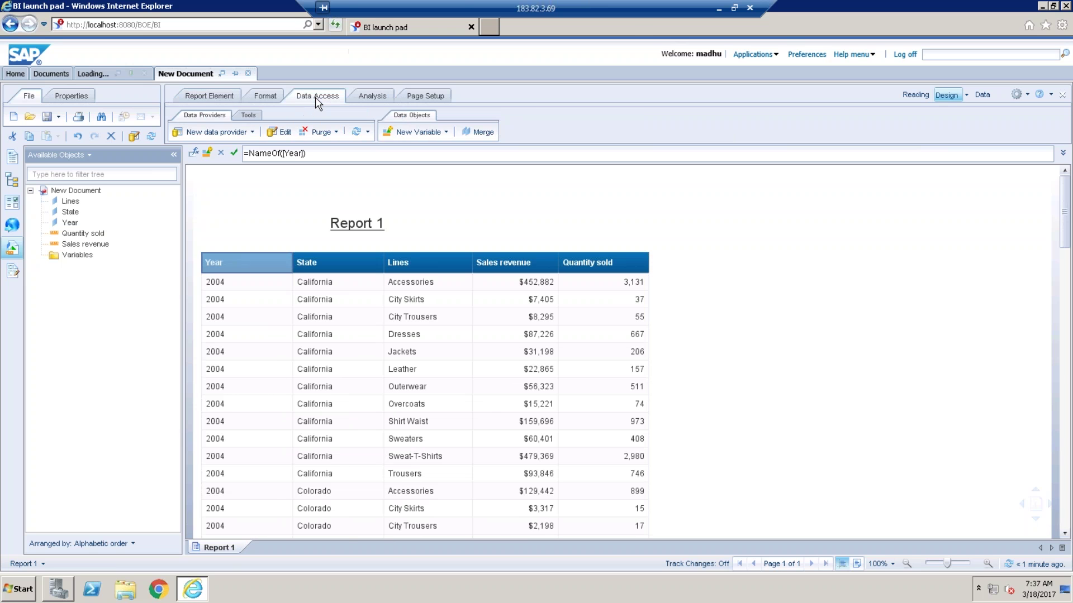
left_click(356, 133)
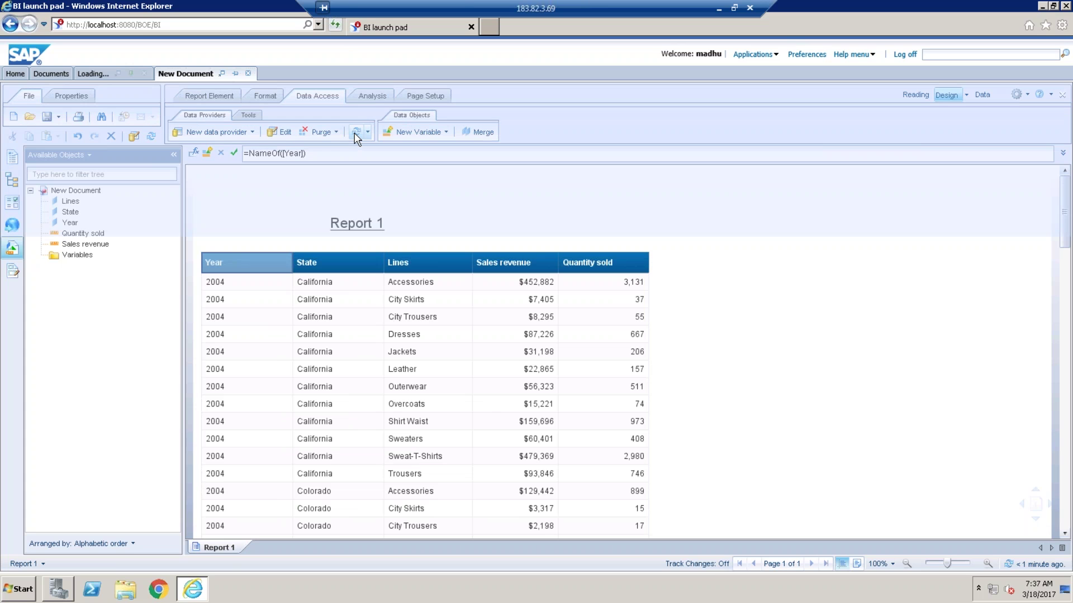
double_click(719, 258)
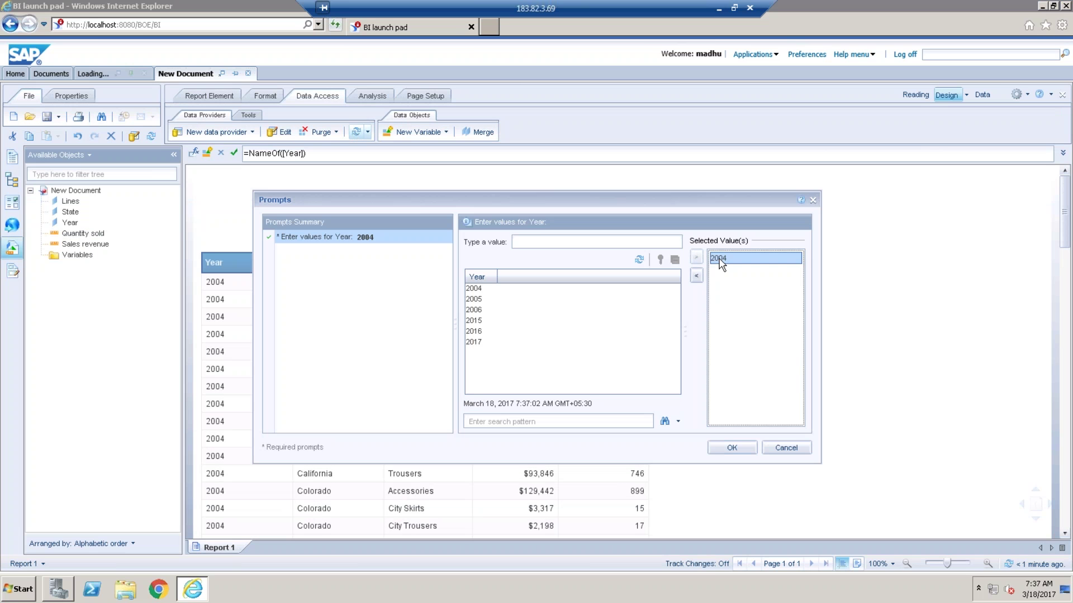
double_click(474, 300)
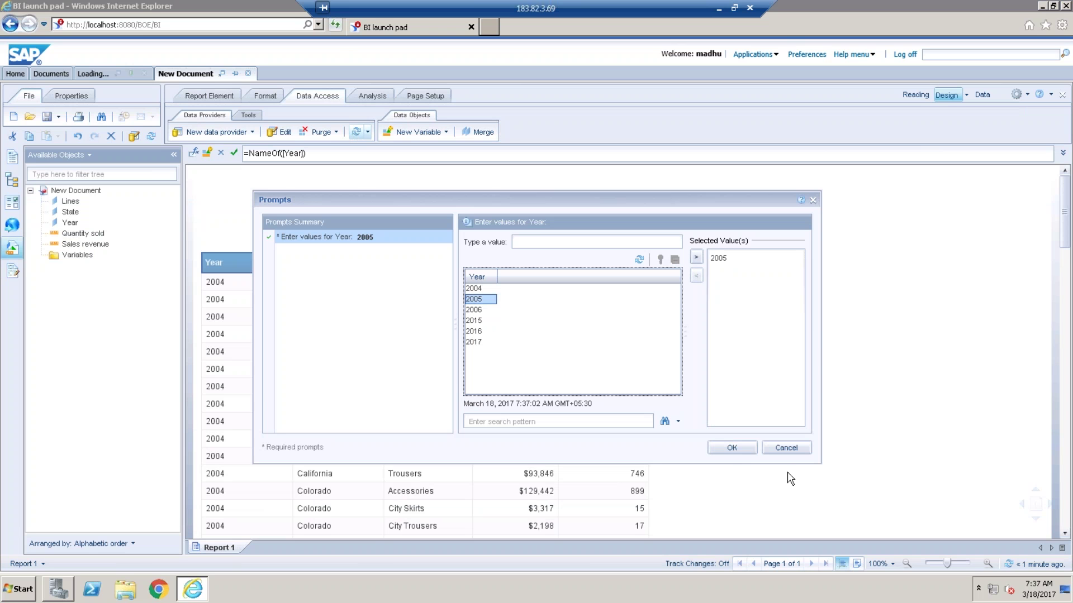
left_click(733, 448)
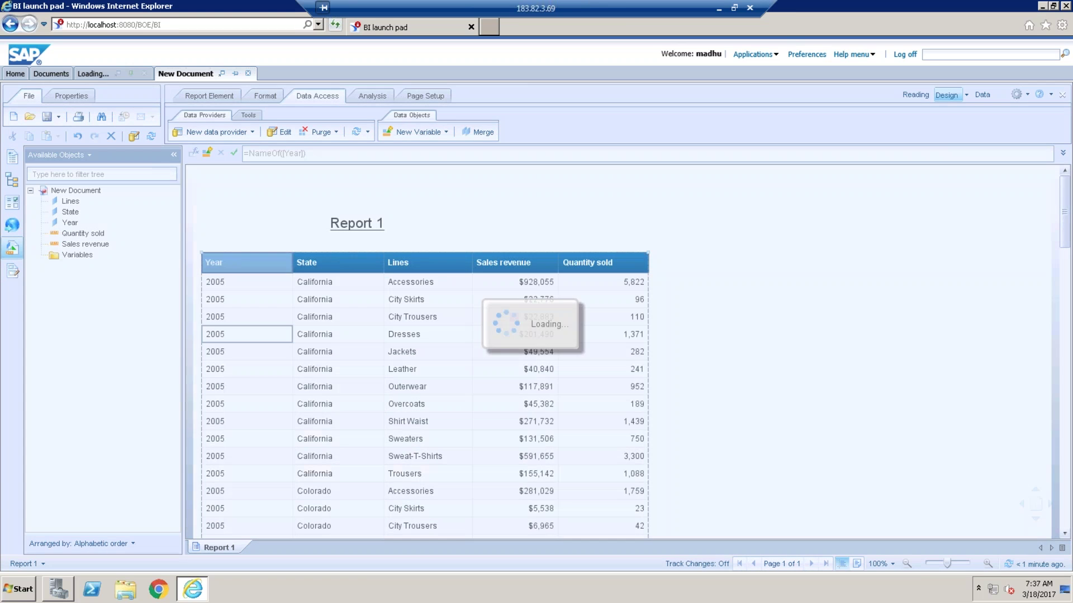
- Refresh the report data with 2006 added to the selected Year prompt values
left_click(356, 132)
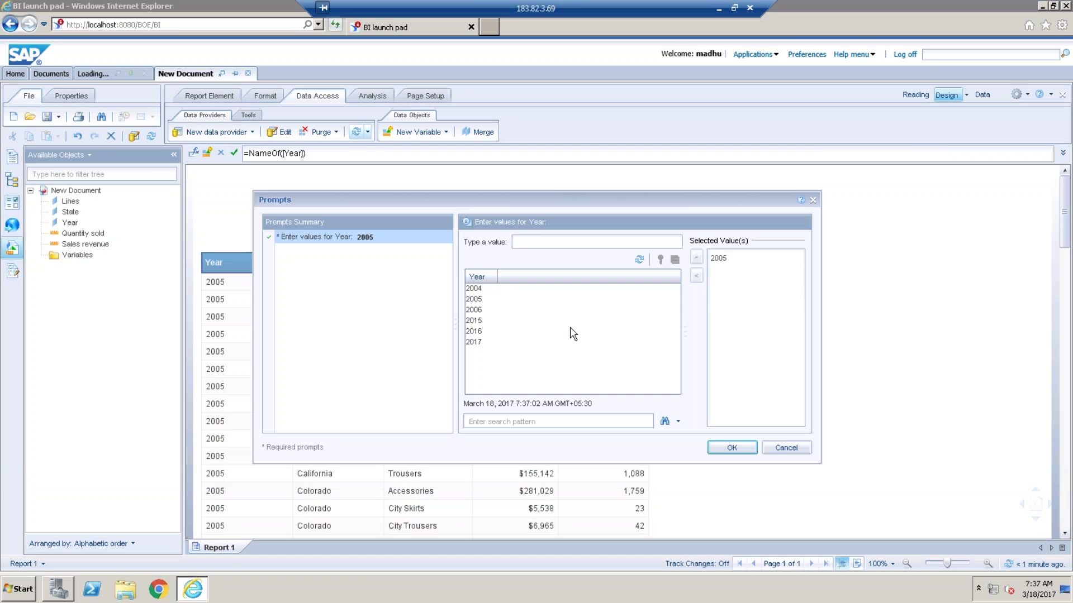
double_click(476, 311)
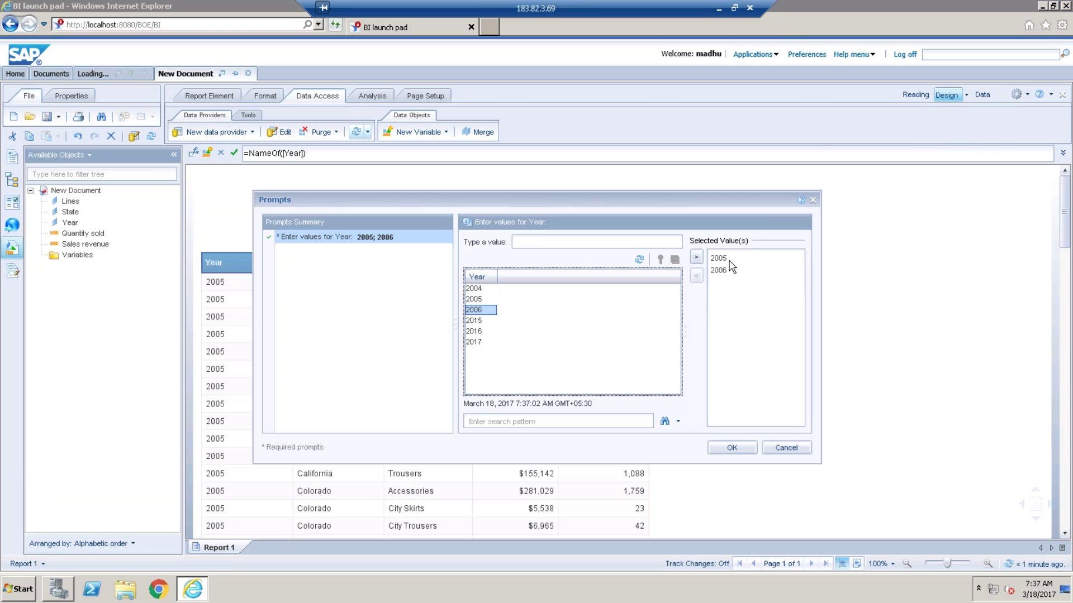
left_click(739, 448)
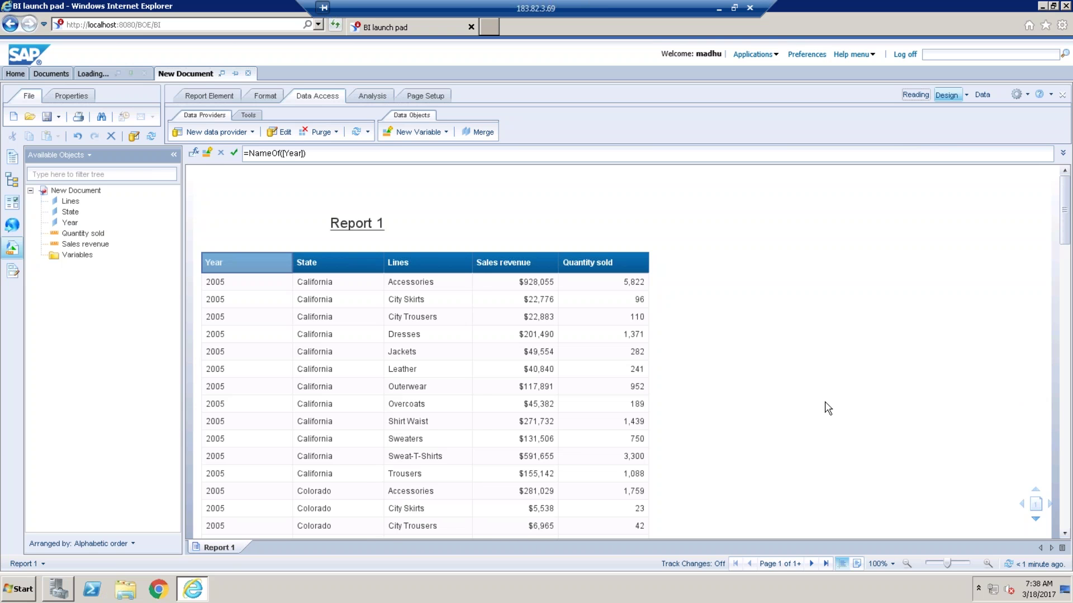
- Delete the report title cell above the table
left_click(367, 215)
left_click(366, 207)
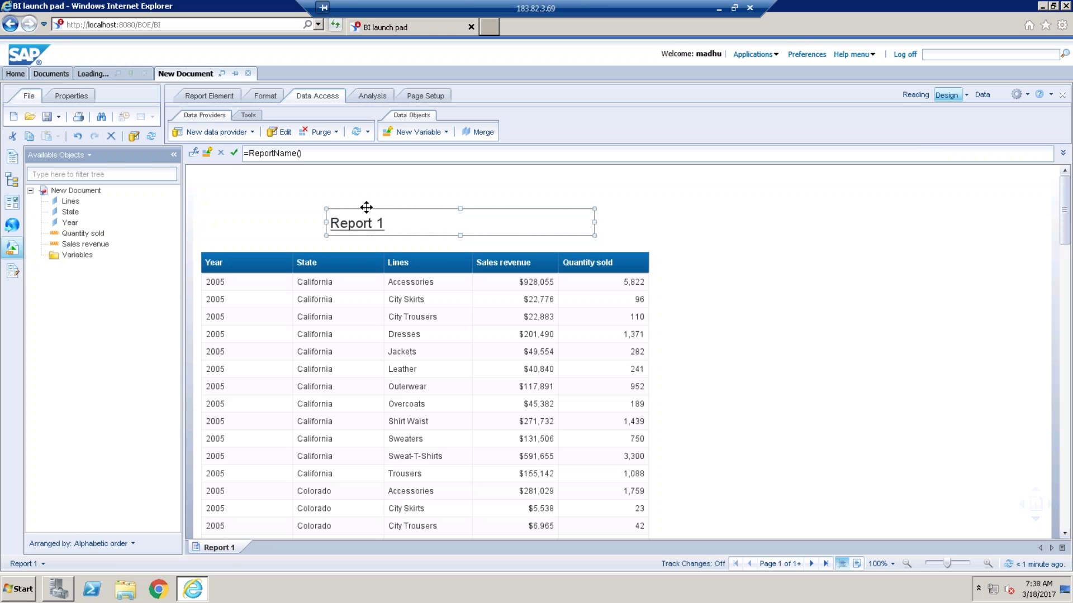
key("Delete")
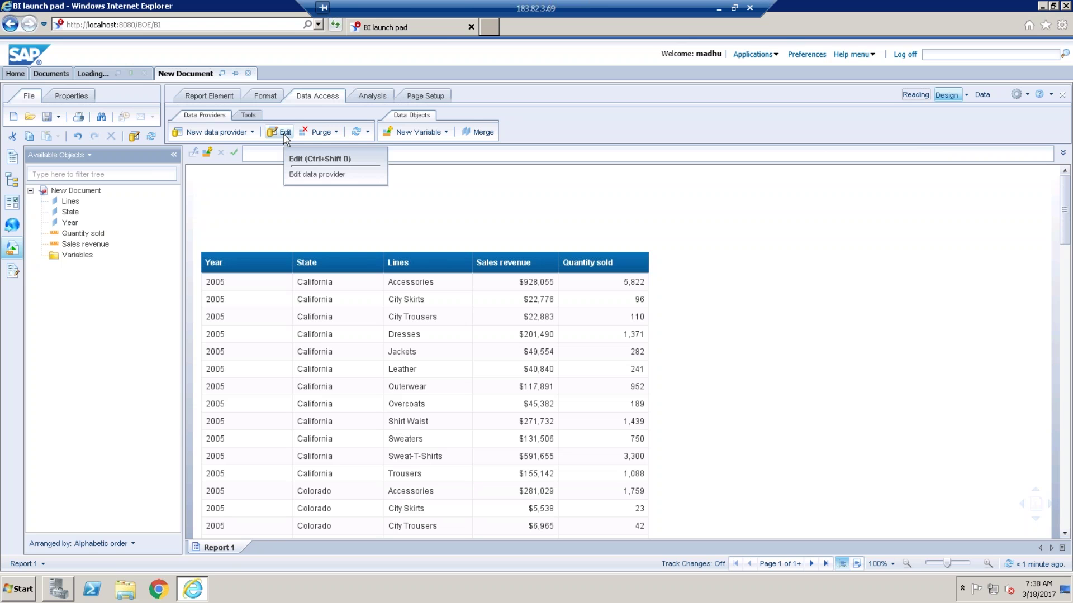
left_click(285, 135)
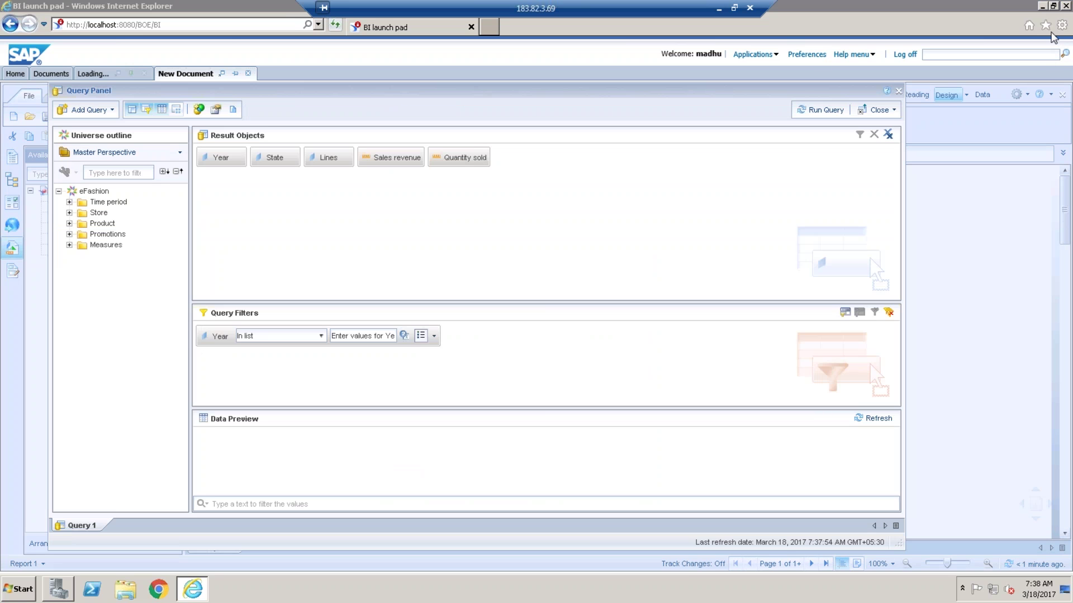
left_click(898, 91)
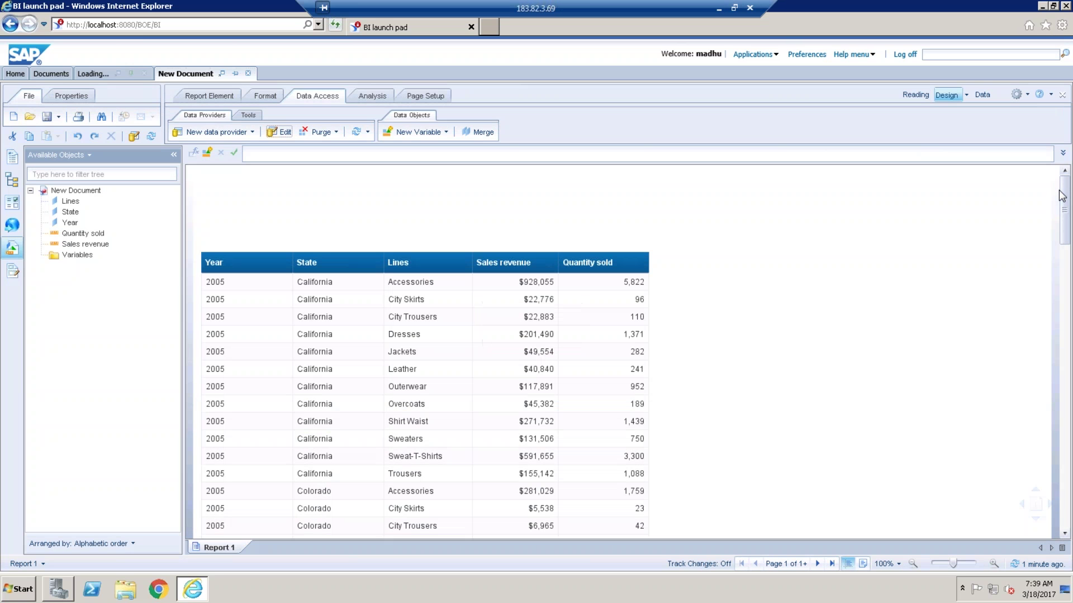
left_click(648, 285)
- Look up the Year filter's prompt text in the query's prompt properties and rerun the query for 2005 and 2006
left_click(287, 132)
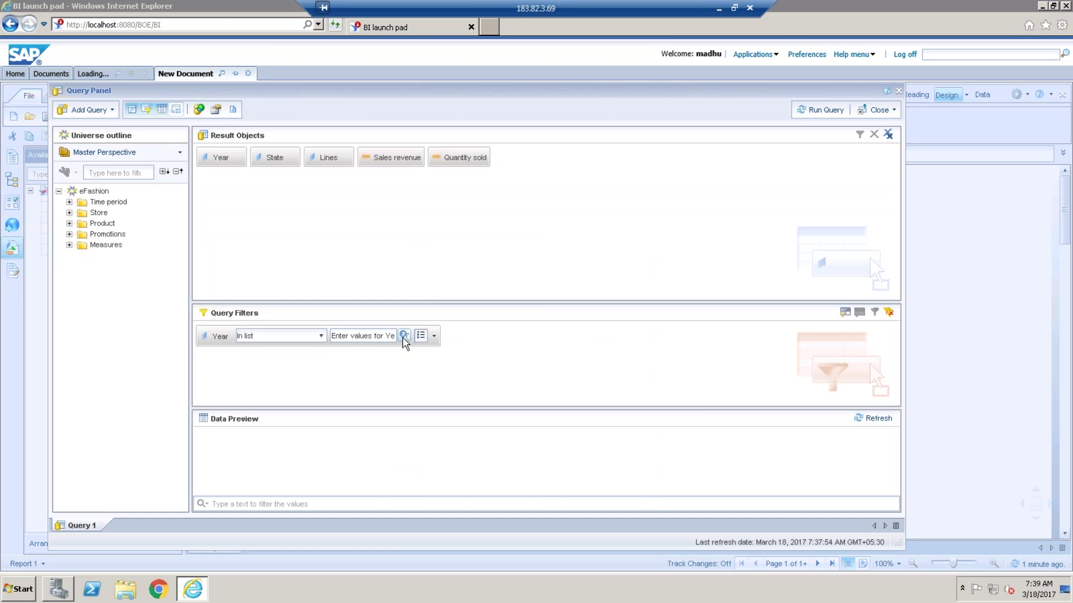
left_click(403, 335)
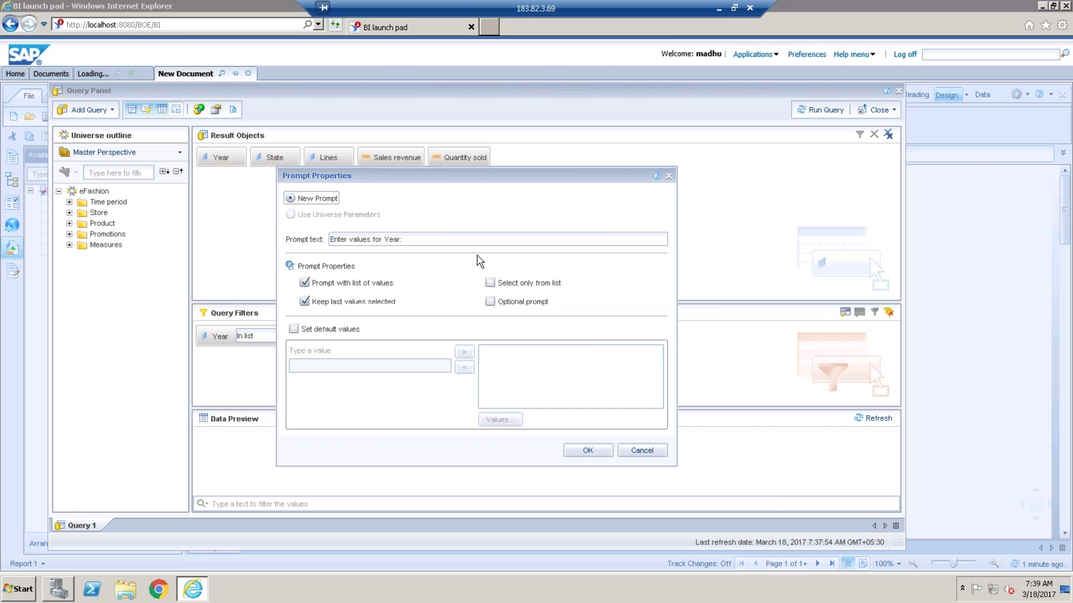
triple_click(436, 240)
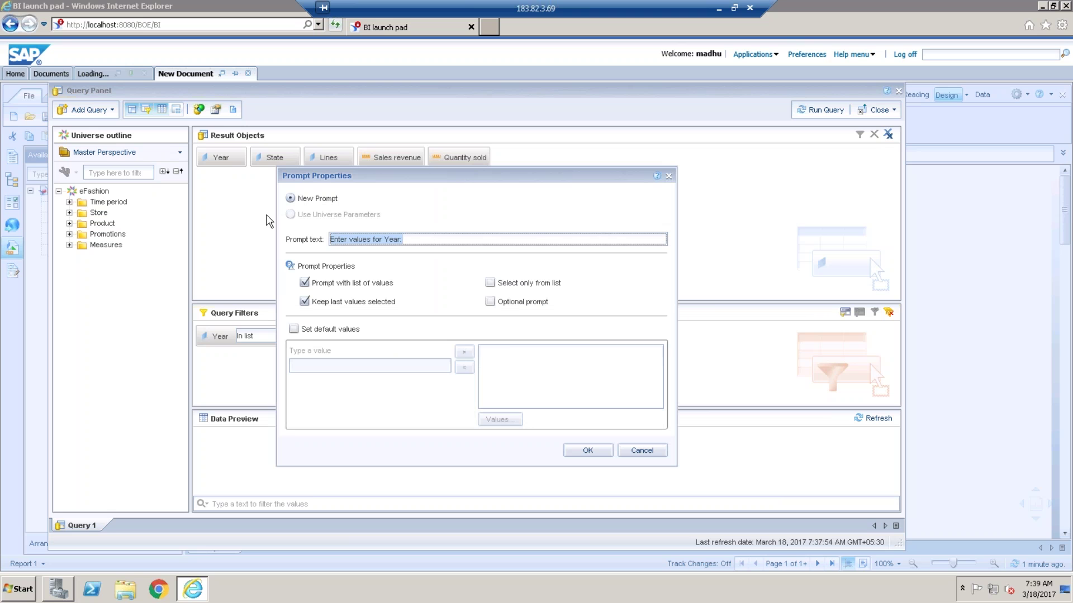
left_click(651, 451)
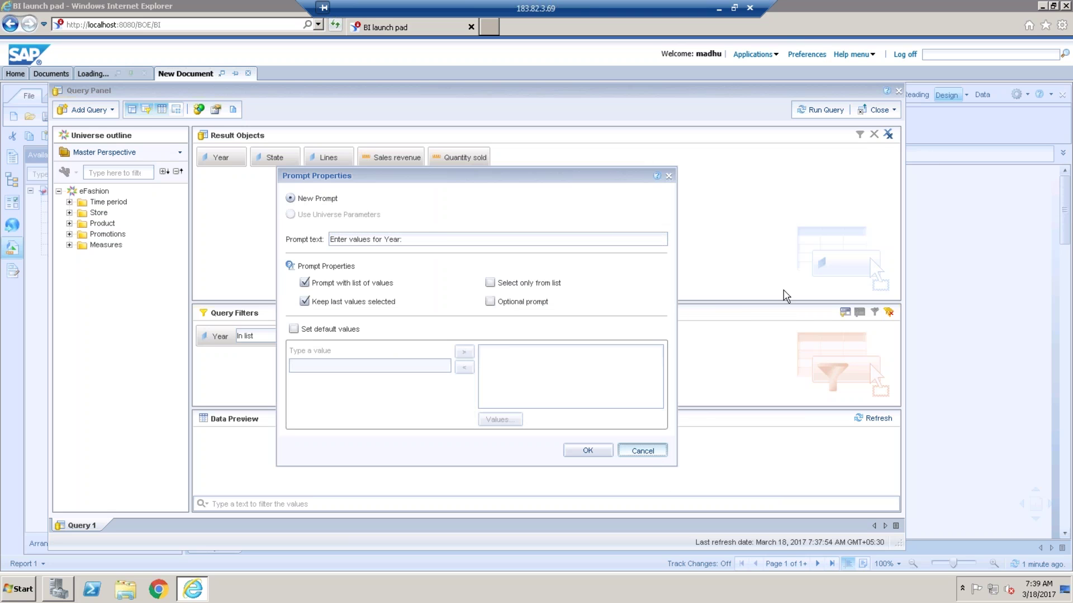
left_click(821, 112)
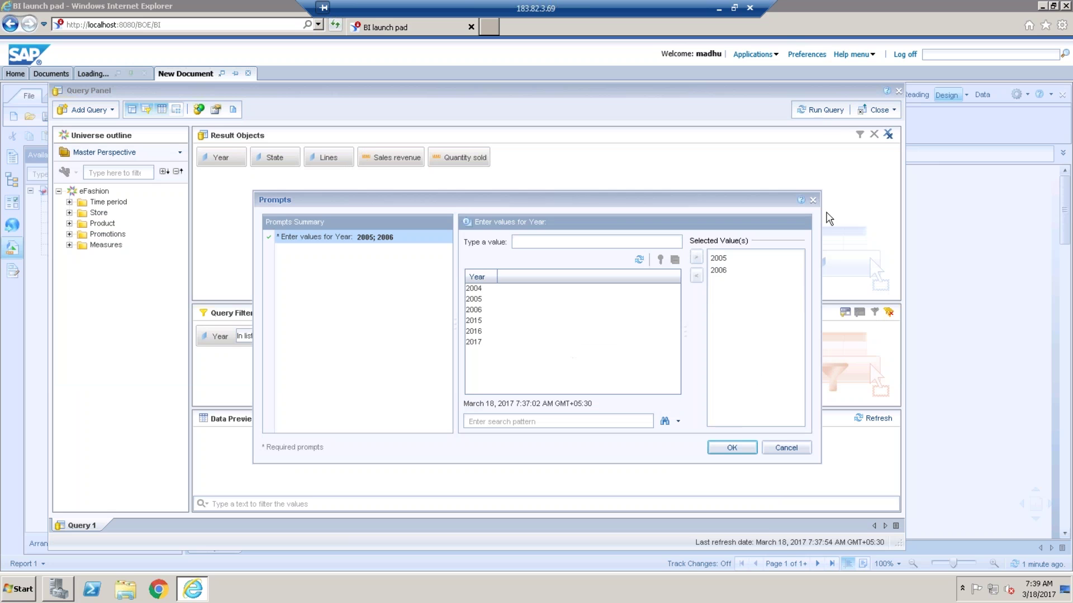
left_click(734, 449)
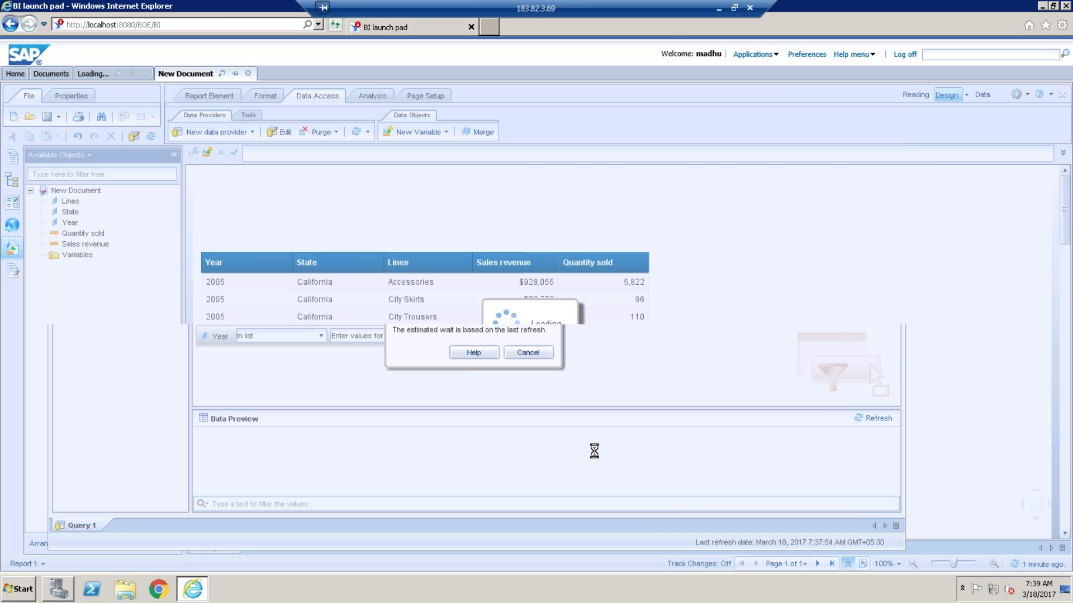
- Start a new dimension variable named V_Prompt and insert the UserResponse function into its formula
left_click(88, 257)
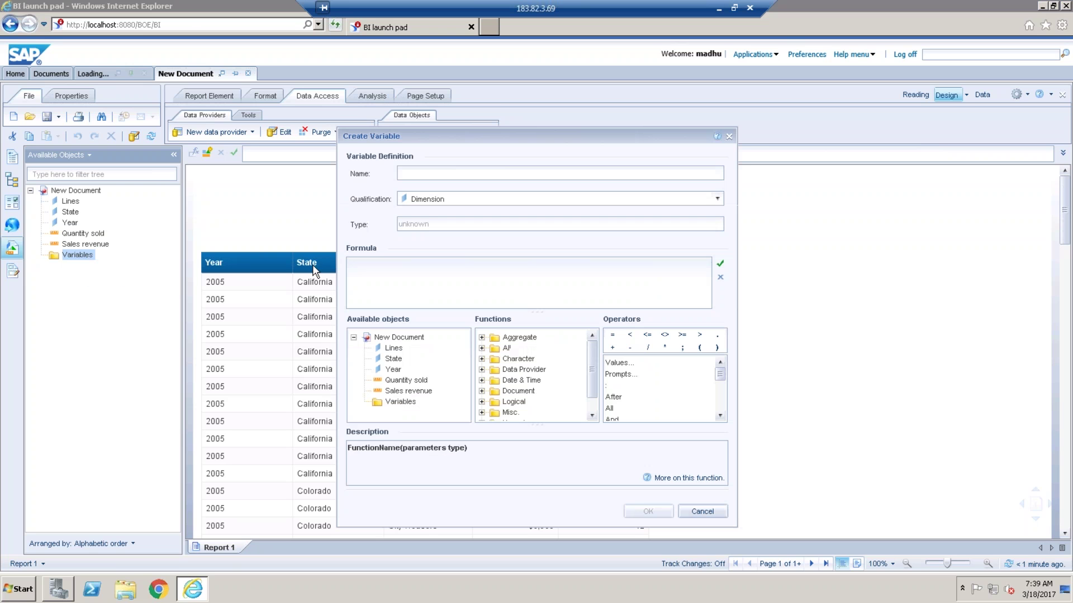
left_click(457, 176)
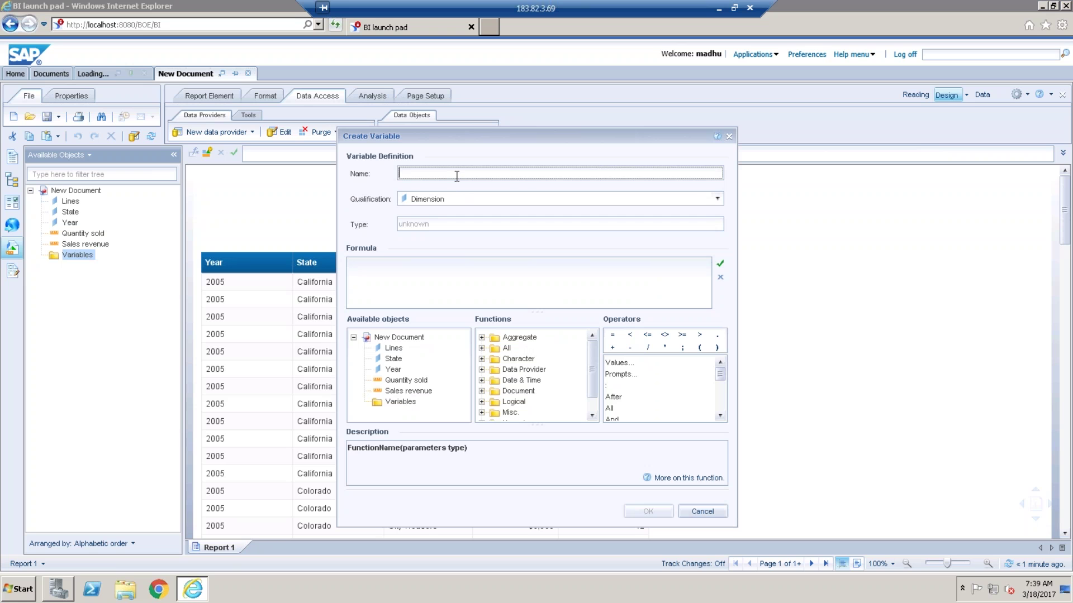
type("V_Prompt")
left_click(481, 348)
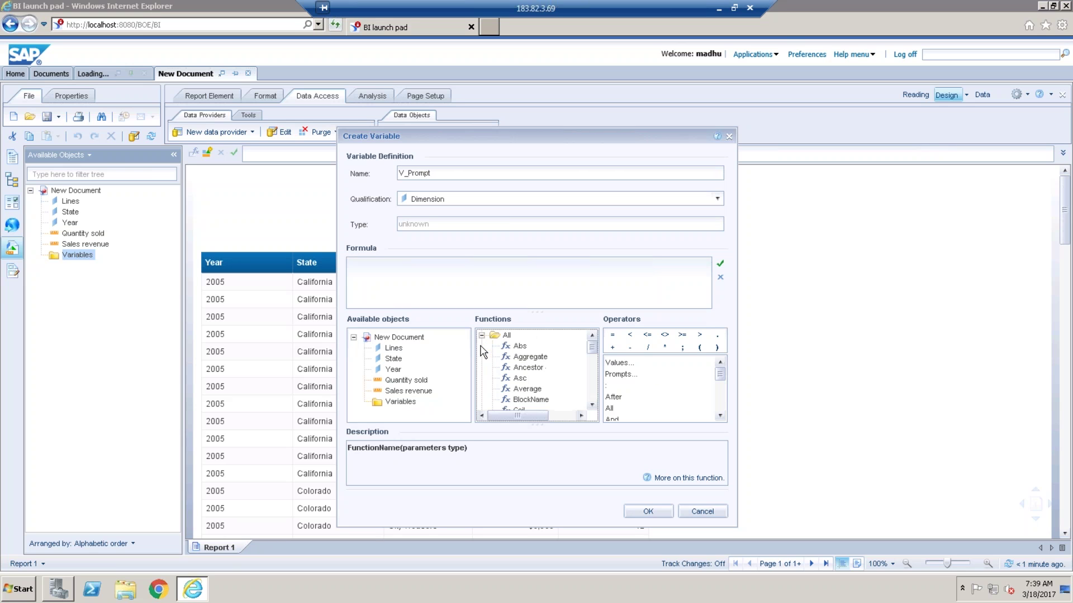
left_click(534, 358)
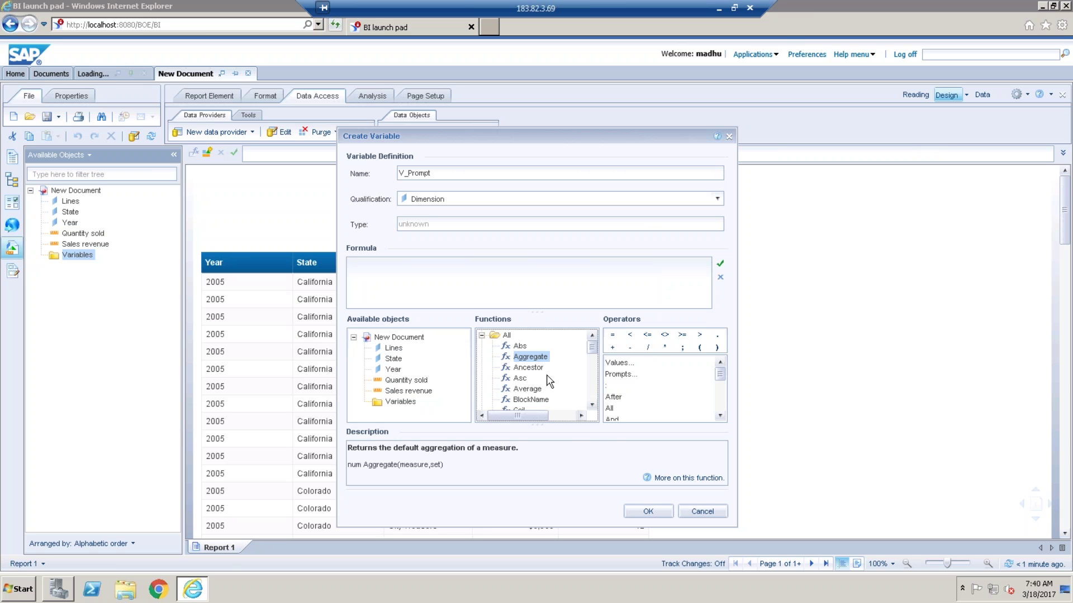
type("u")
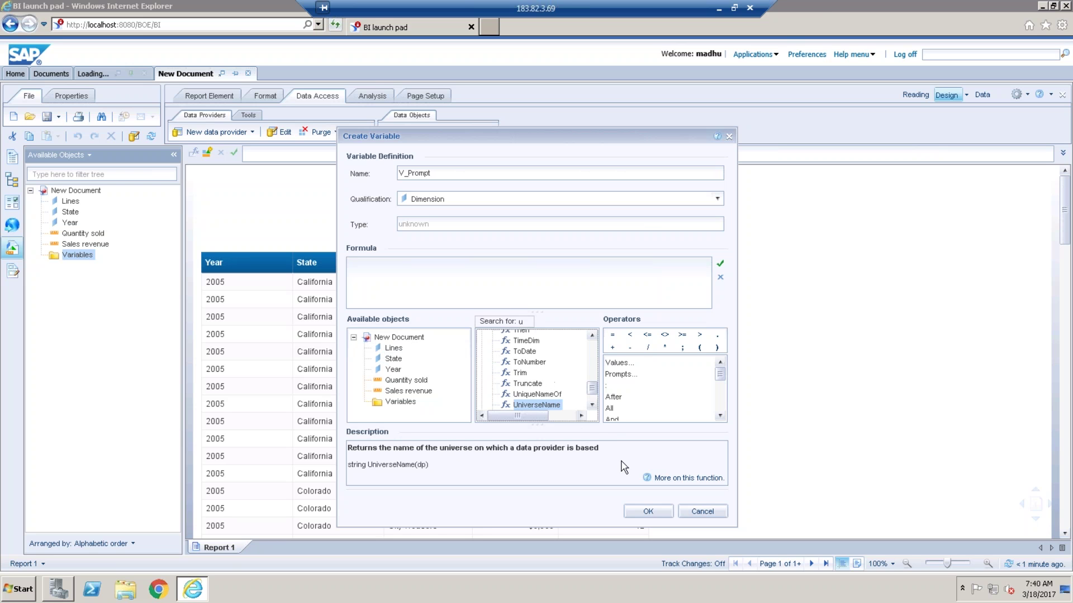
left_click(591, 406)
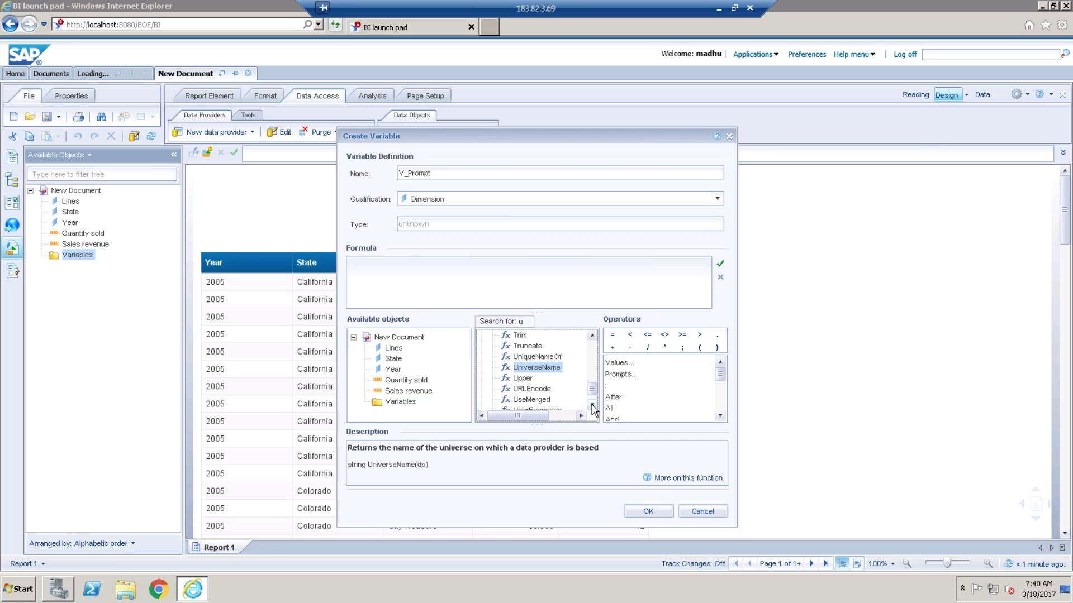
double_click(537, 400)
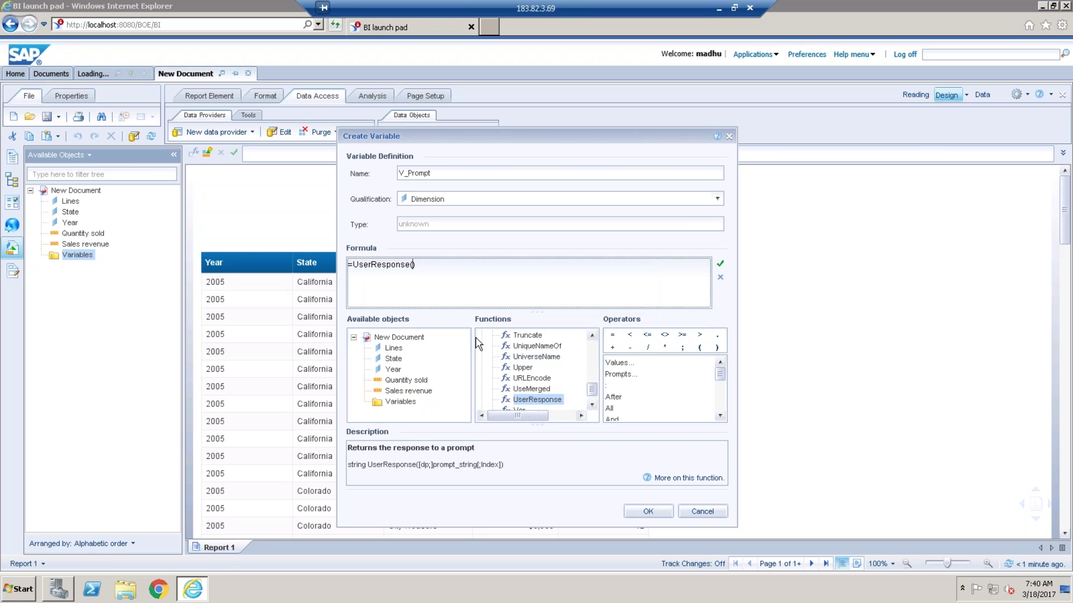
- Complete the formula as =UserResponse("Enter values for Year:"), validate it and save the V_Prompt variable
type("\"")
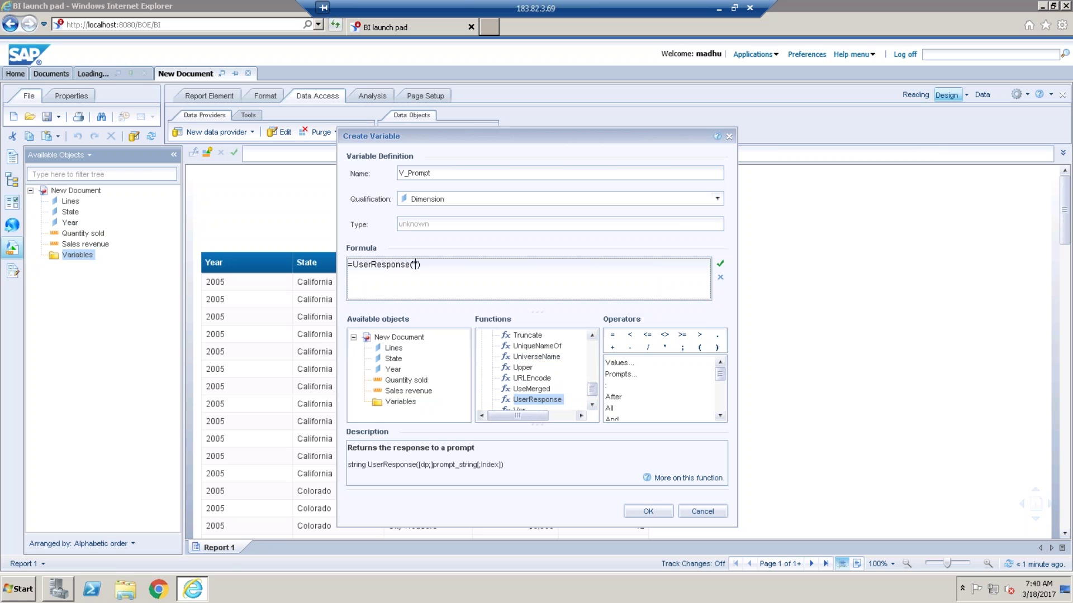
type("Enter values for Year:")
key("ctrl+a")
left_click(567, 272)
left_click(720, 264)
left_click(648, 511)
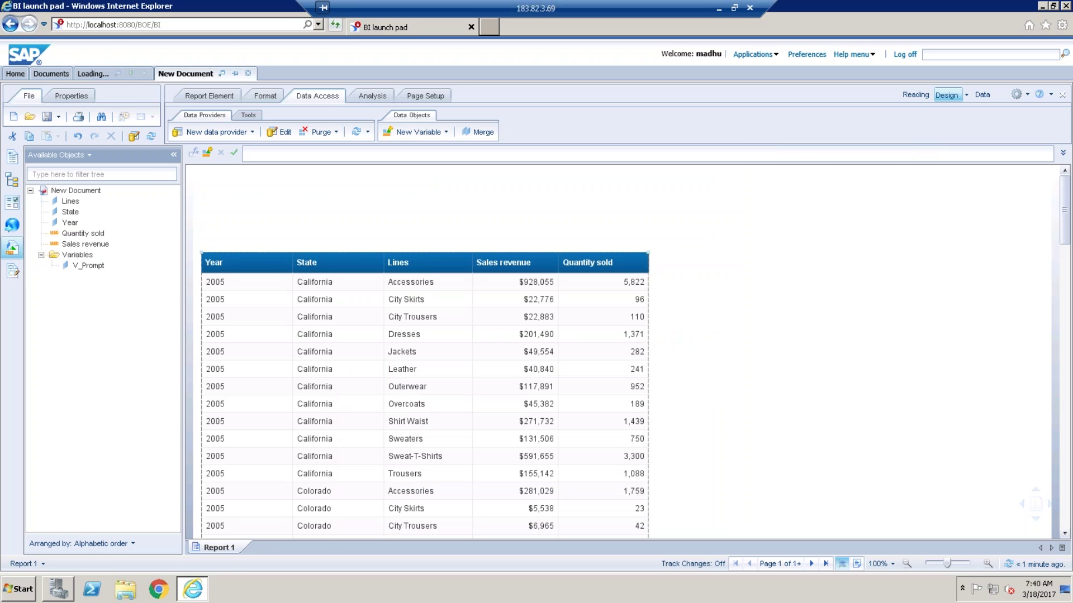
- Insert a blank cell above the table's Year column
left_click(220, 96)
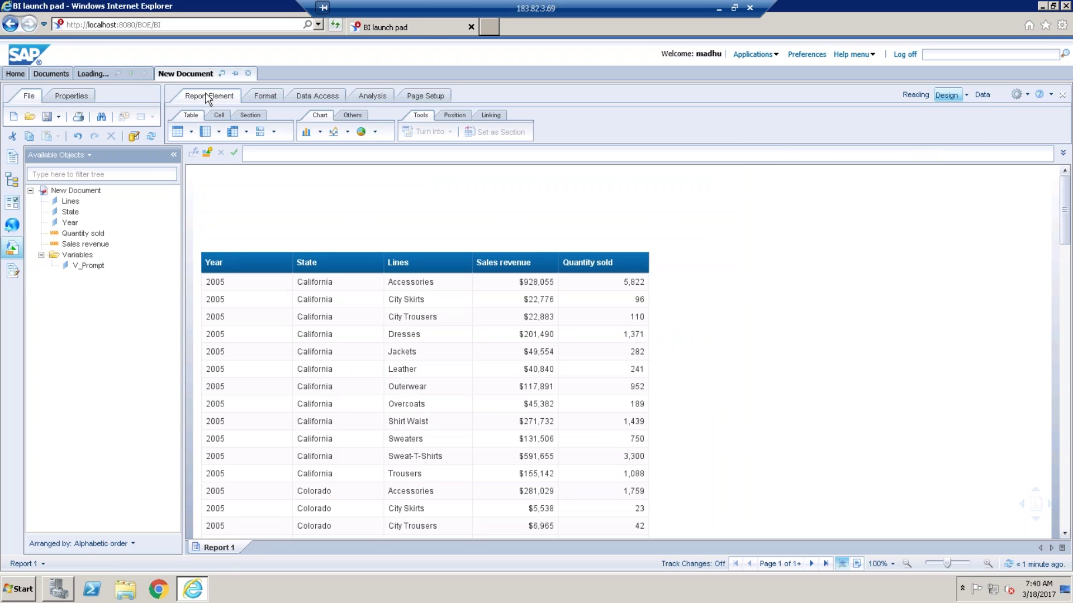
left_click(219, 116)
left_click(189, 132)
left_click(220, 226)
- Assign V_Prompt to the blank cell, making room by widening the cell and moving the table slightly down
left_click(93, 265)
left_click_drag(130, 263, 245, 233)
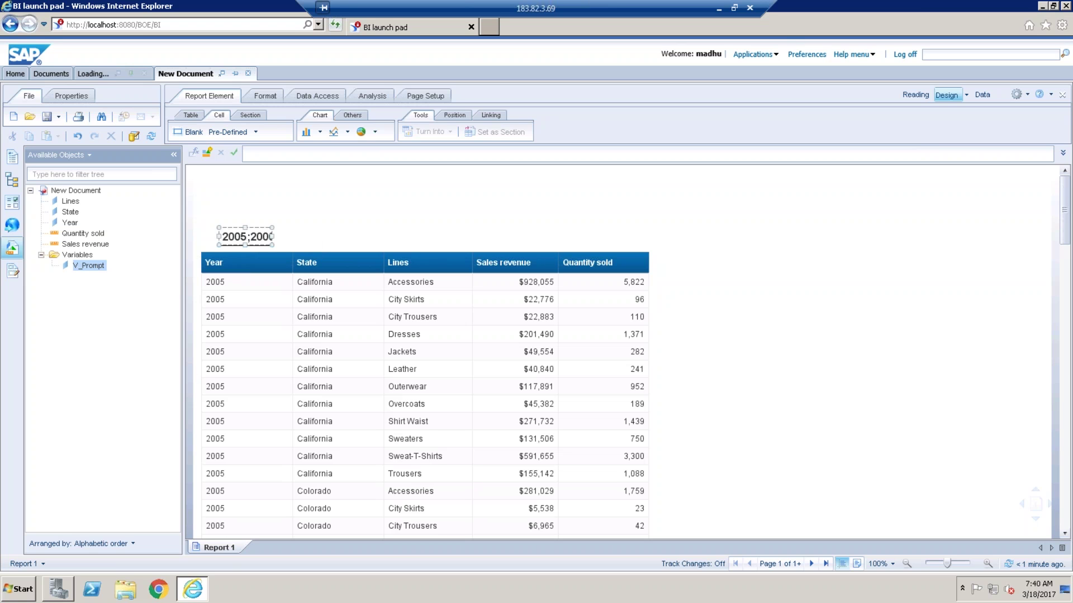
left_click_drag(337, 224, 342, 224)
left_click_drag(422, 248, 424, 260)
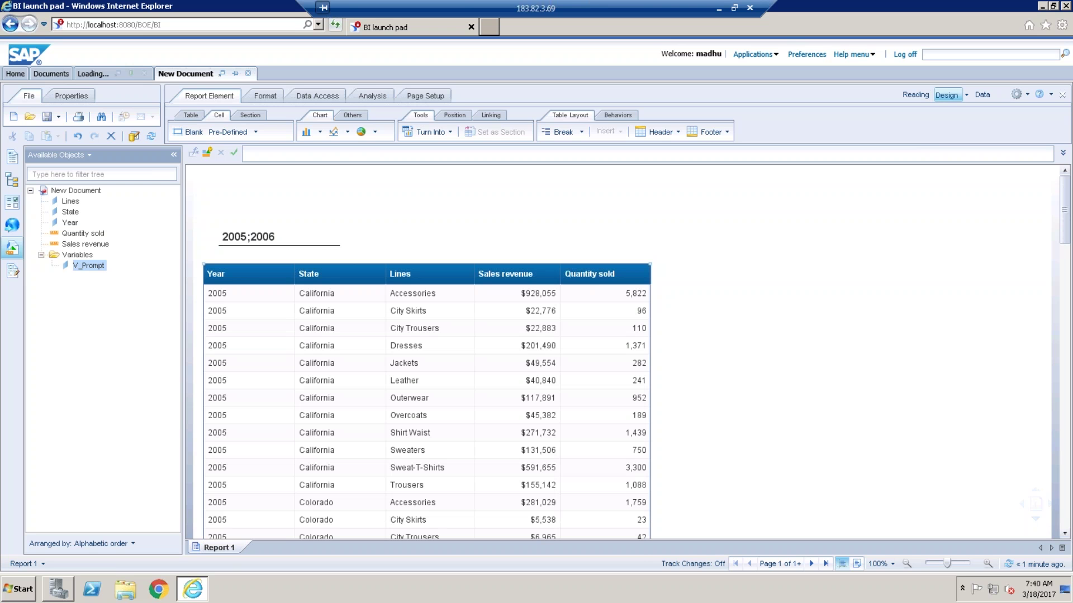
- Refresh the report data with 2015 added to the selected Year values 2005 and 2006
left_click(334, 97)
left_click(359, 135)
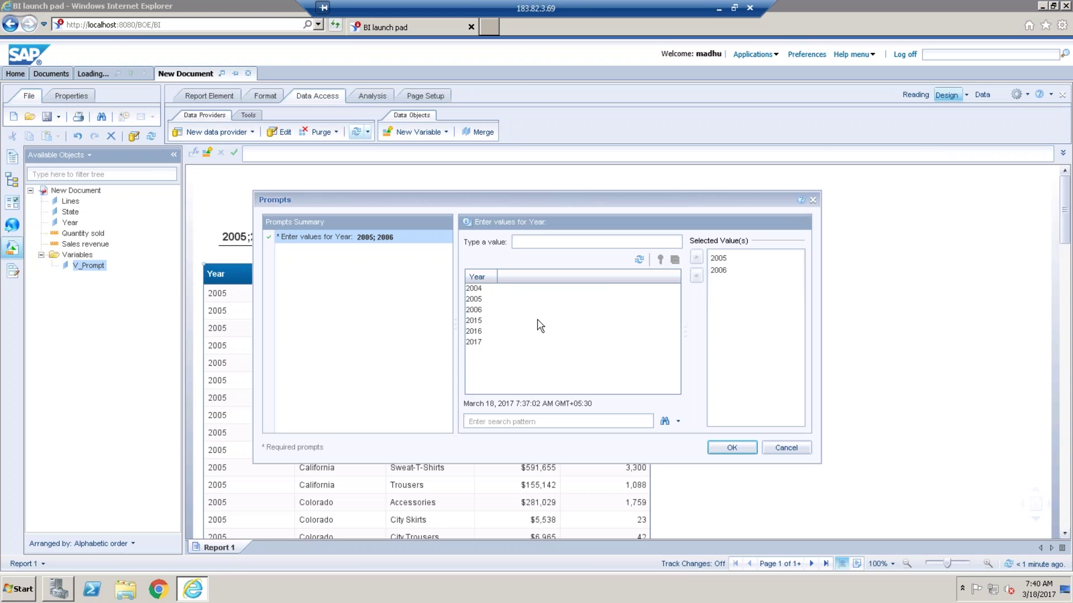
double_click(480, 321)
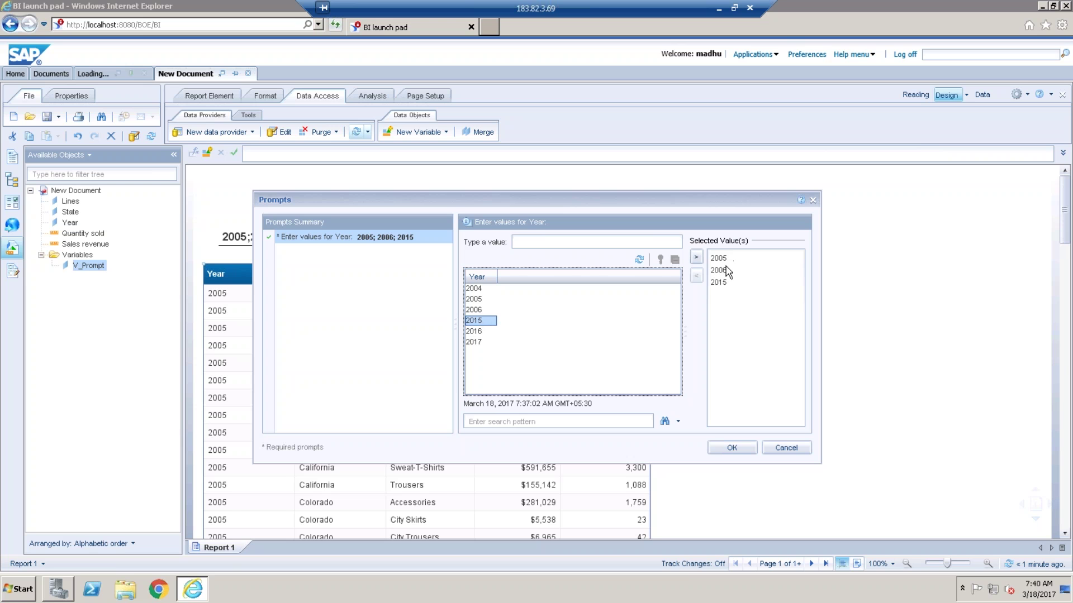
left_click(740, 449)
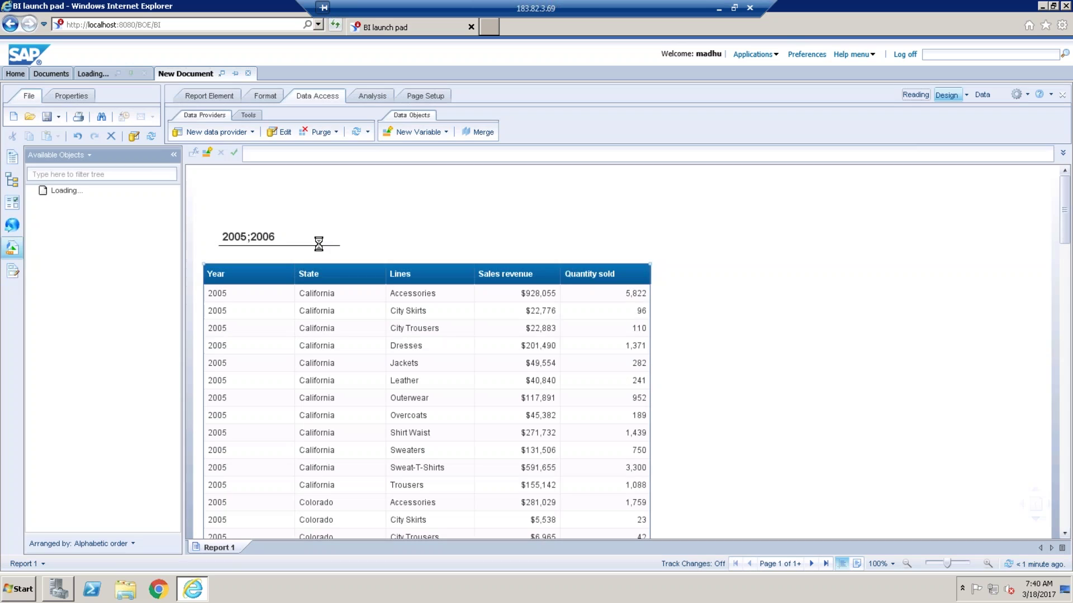
left_click(307, 235)
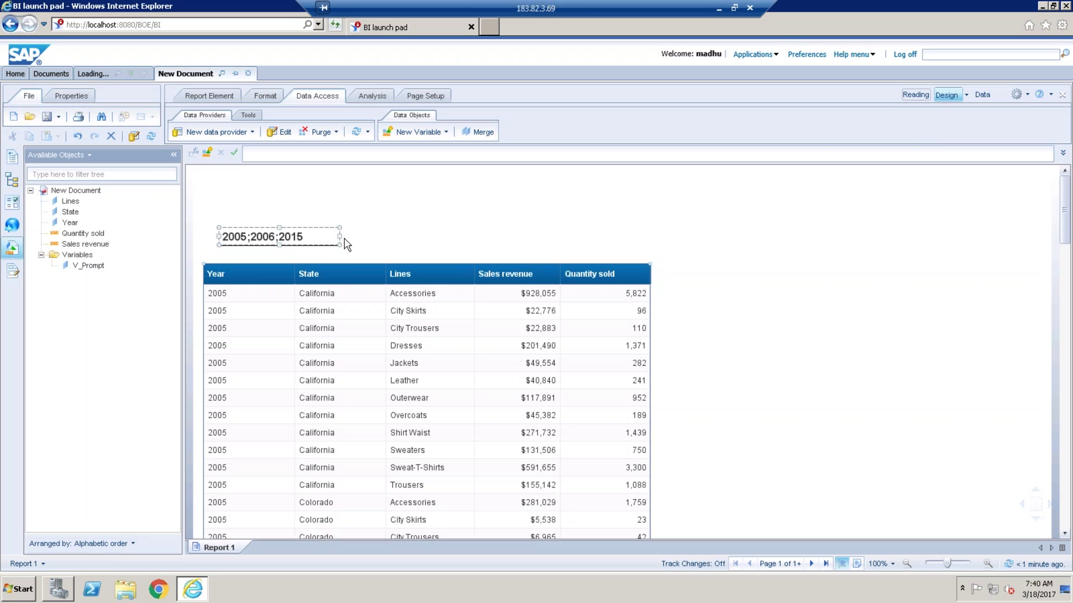
left_click(318, 193)
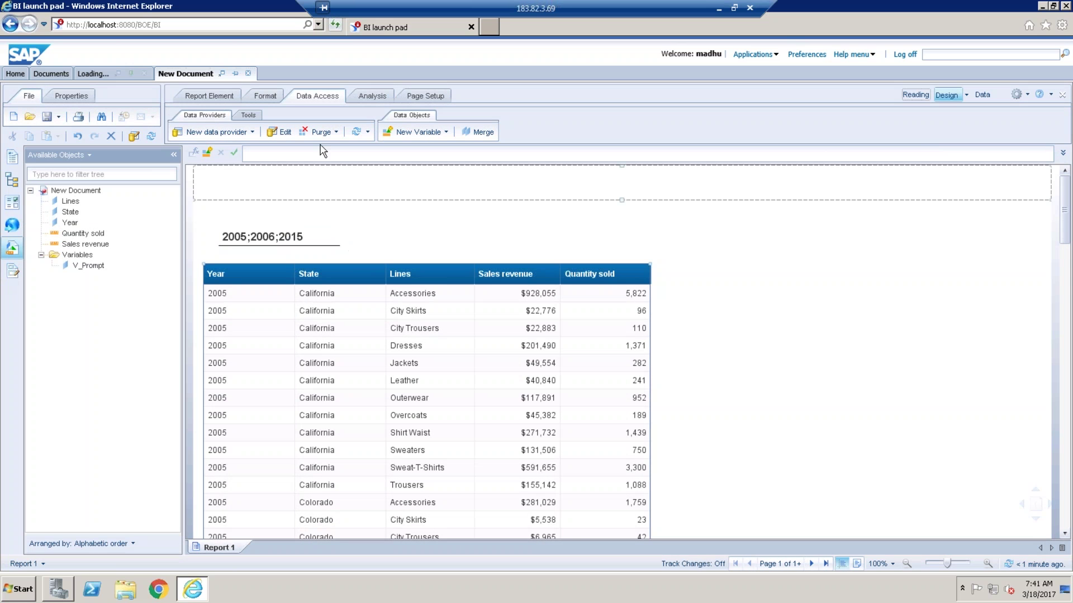
- Remove 2015 and 2006 from the Year prompt, refresh for 2005 only and select the V_Prompt cell
left_click(357, 133)
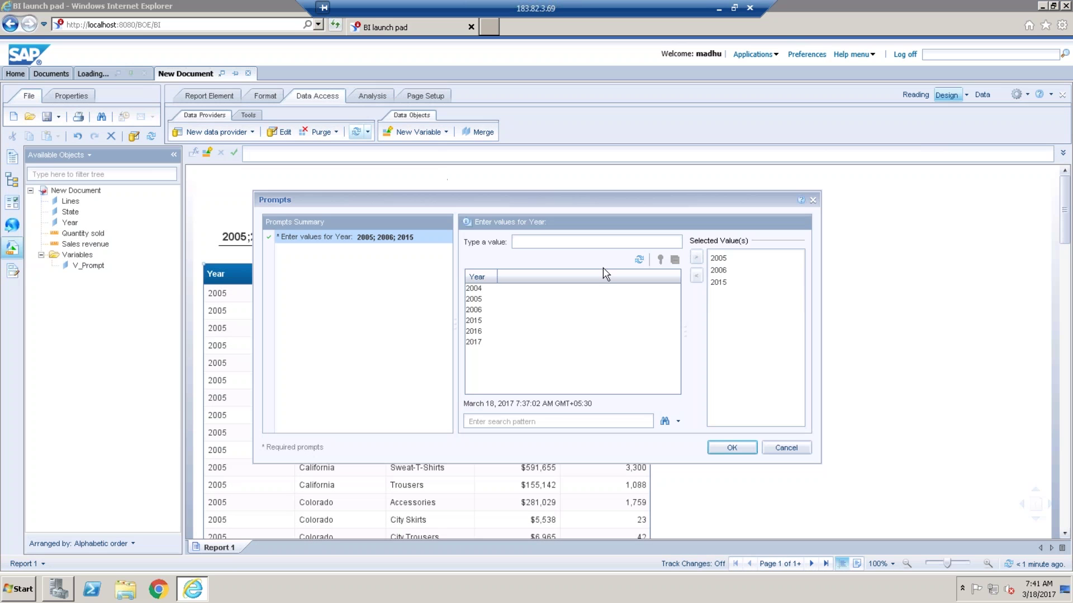
double_click(722, 282)
double_click(721, 271)
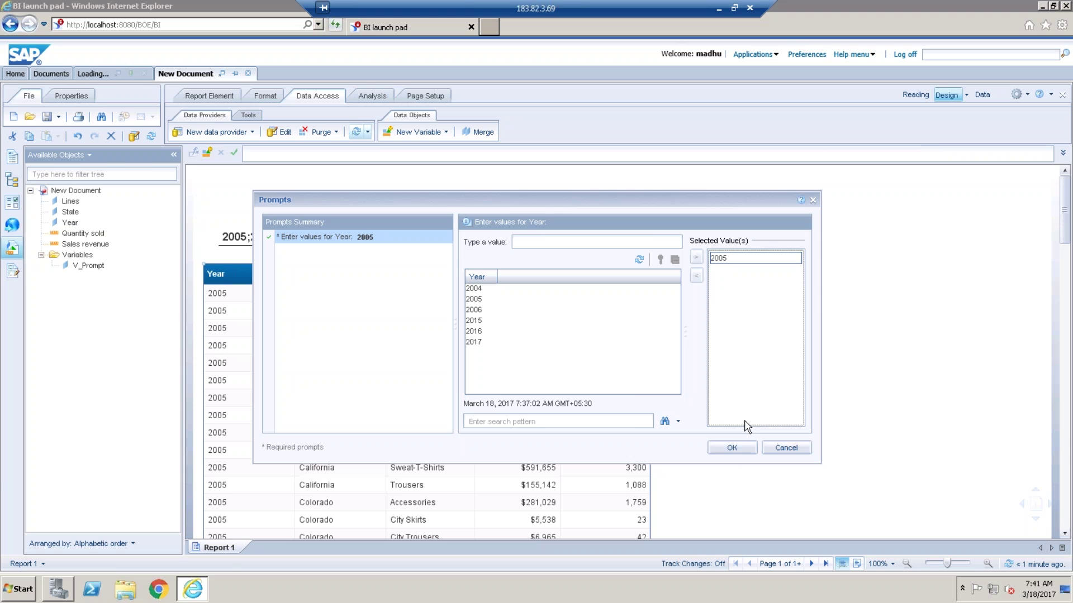
left_click(732, 448)
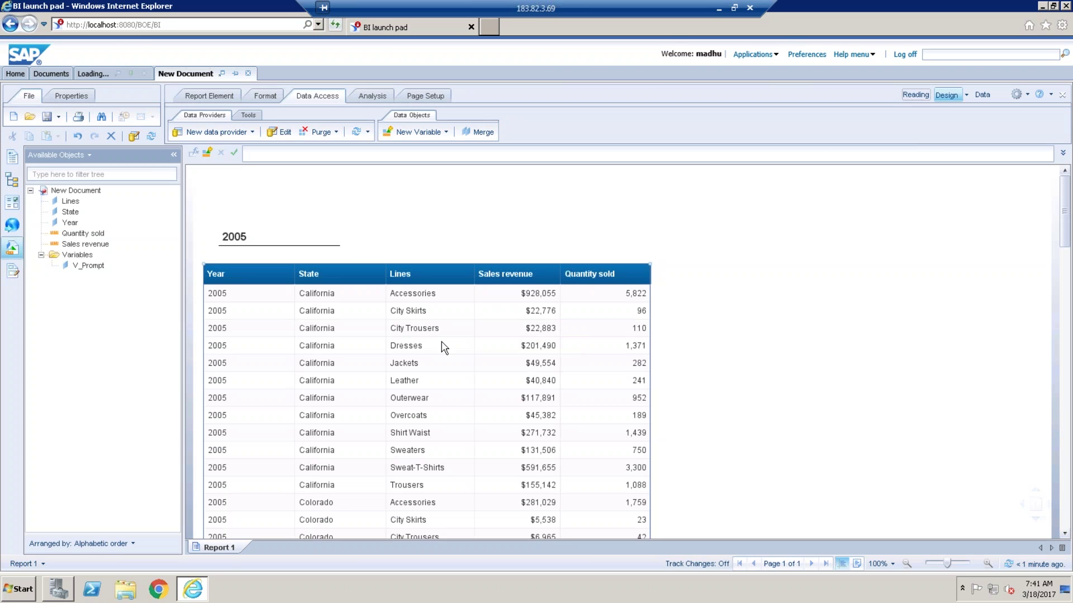
left_click(273, 239)
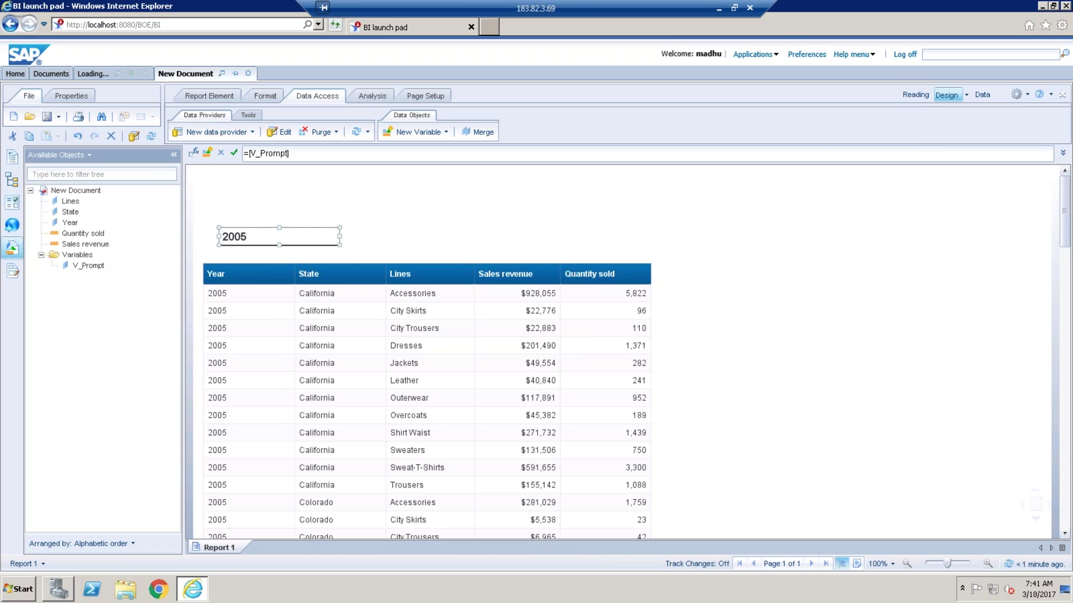
- Refresh the report data with 2006 and 2015 added to the Year prompt values
left_click(356, 133)
double_click(480, 311)
double_click(480, 321)
left_click(748, 450)
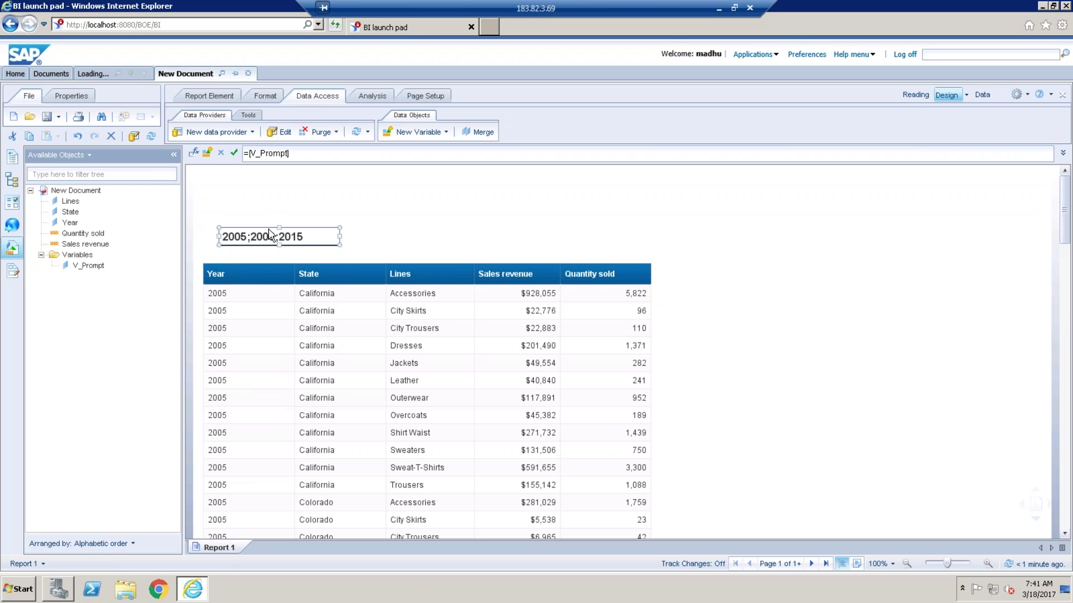
- Refresh the report data with 2015 and 2006 removed, leaving 2005 as the only Year prompt value
left_click(360, 134)
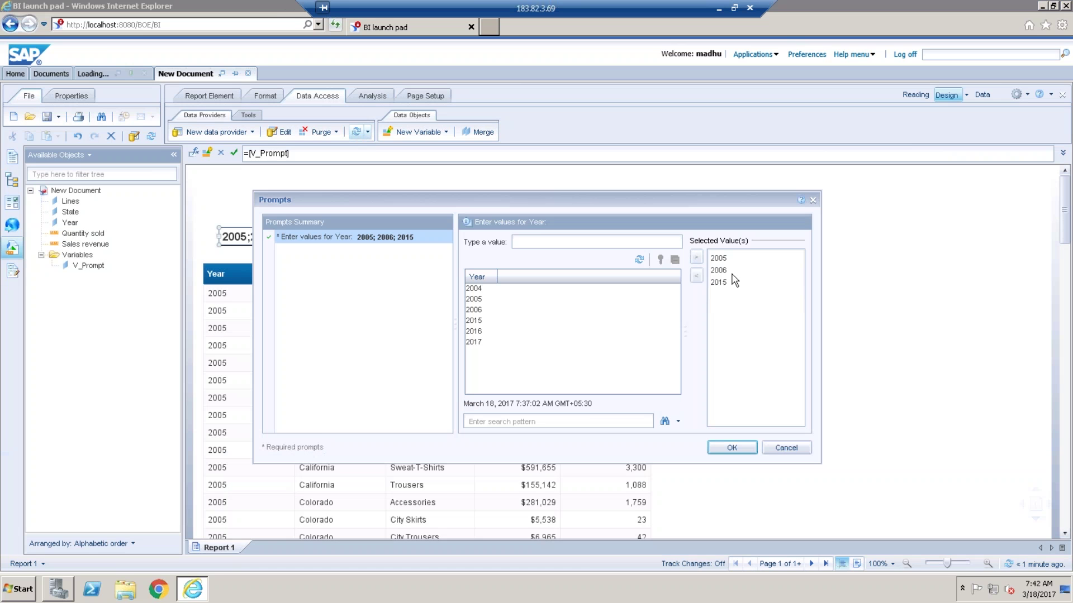
double_click(725, 283)
double_click(723, 270)
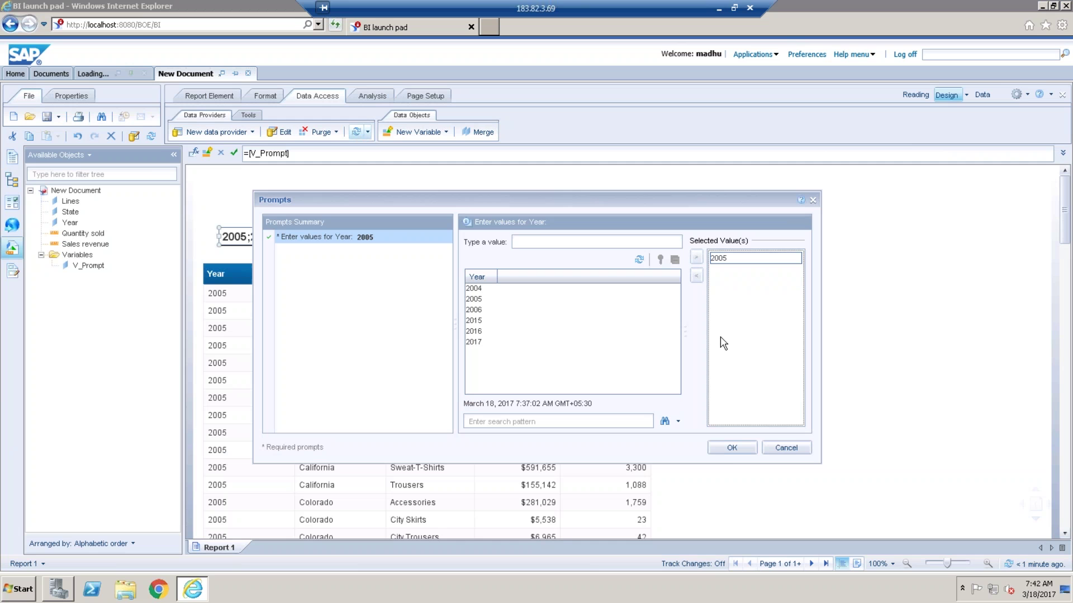
left_click(733, 449)
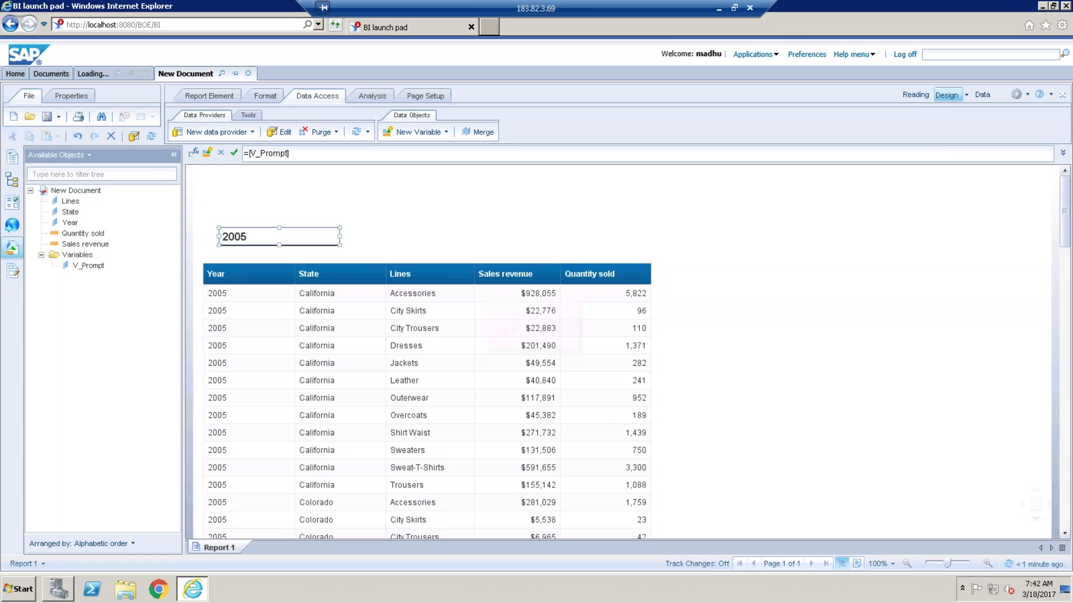
- Refresh the report data with 2015 and 2016 added to the selected Year prompt values
left_click(356, 132)
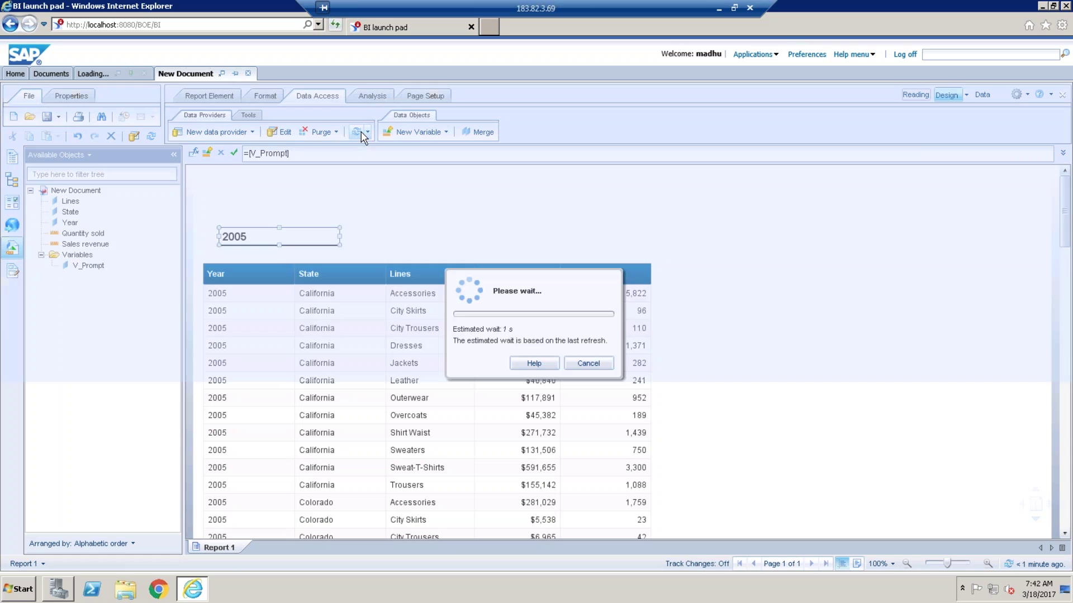
double_click(473, 322)
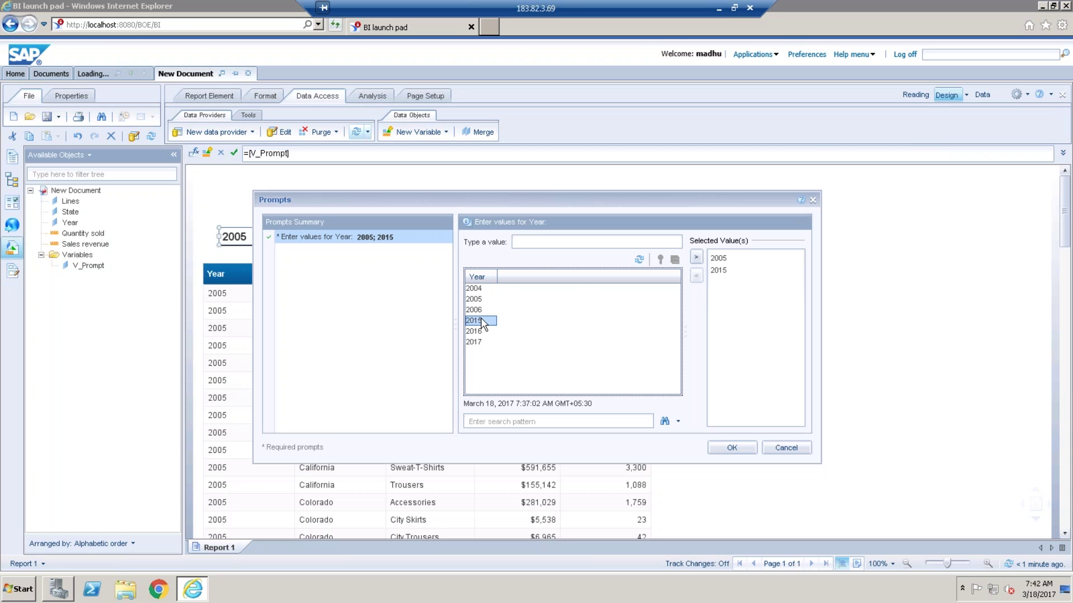
double_click(481, 333)
left_click(727, 448)
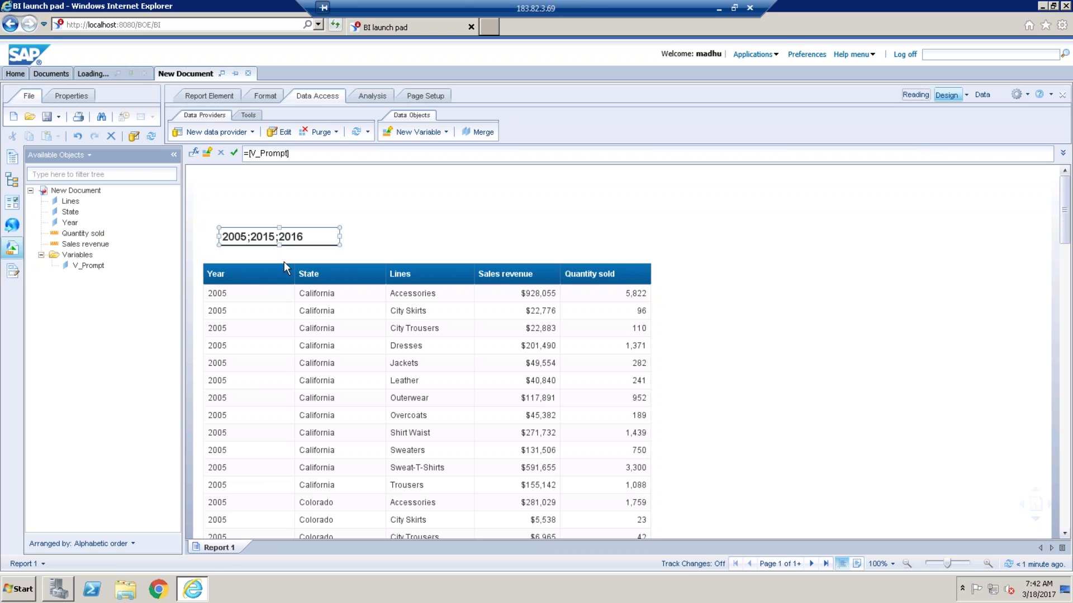
- Remove 2016 and 2015 from the Year prompt and refresh the report for 2005 only
left_click(358, 133)
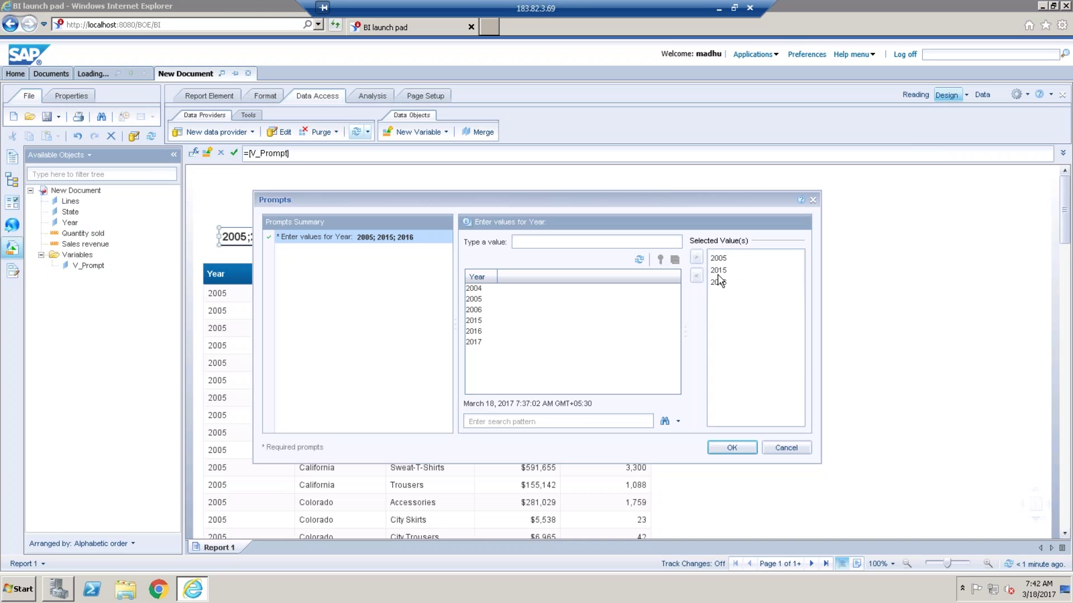
double_click(719, 283)
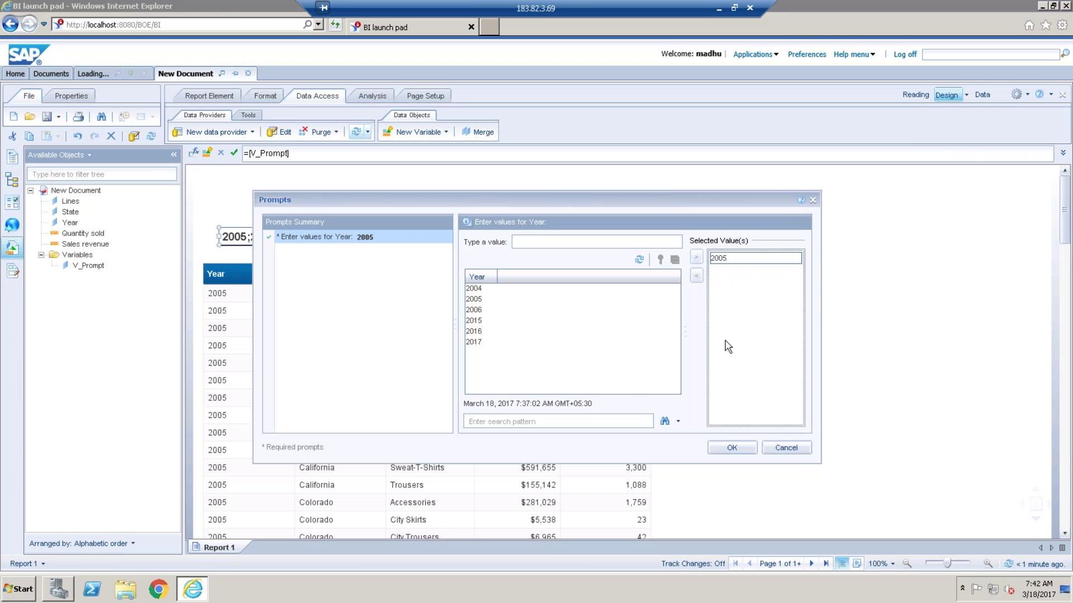
left_click(732, 447)
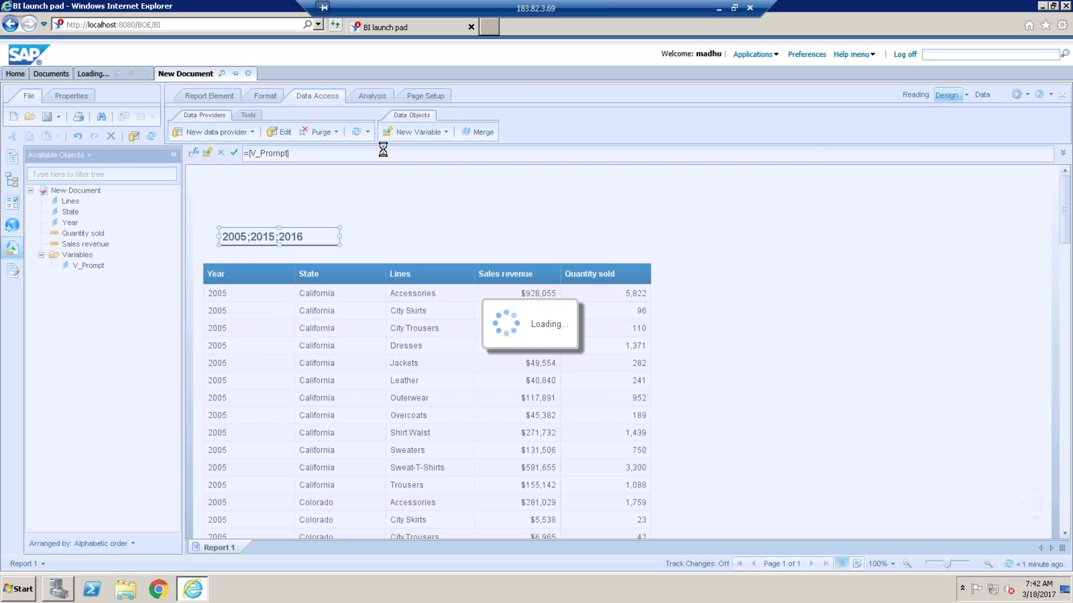
- Refresh the report data with 2015 added alongside 2005 in the Year prompt
left_click(360, 136)
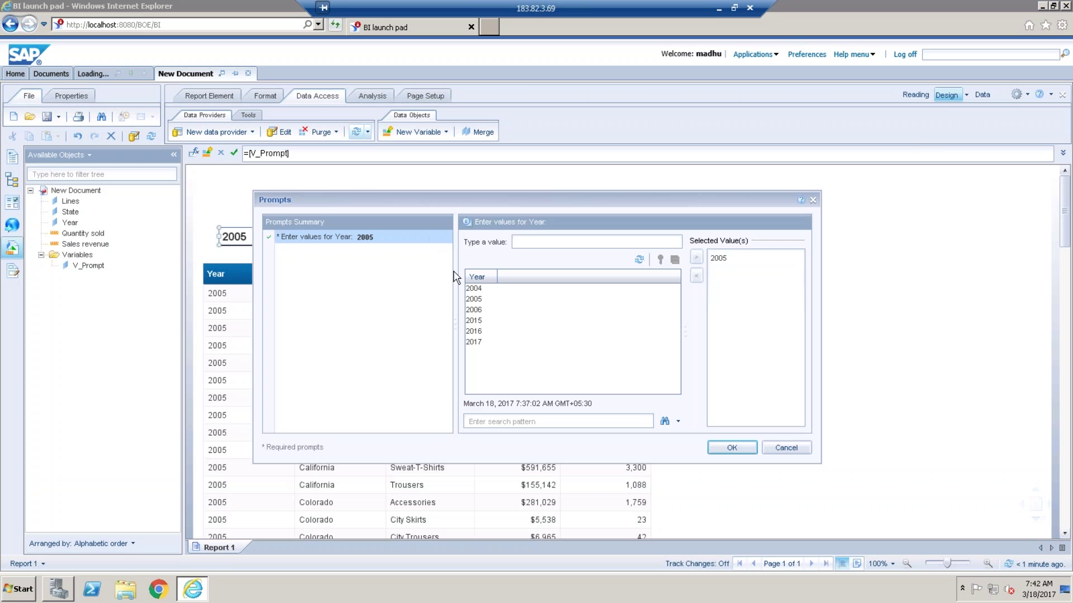
left_click(487, 321)
double_click(487, 321)
left_click(735, 447)
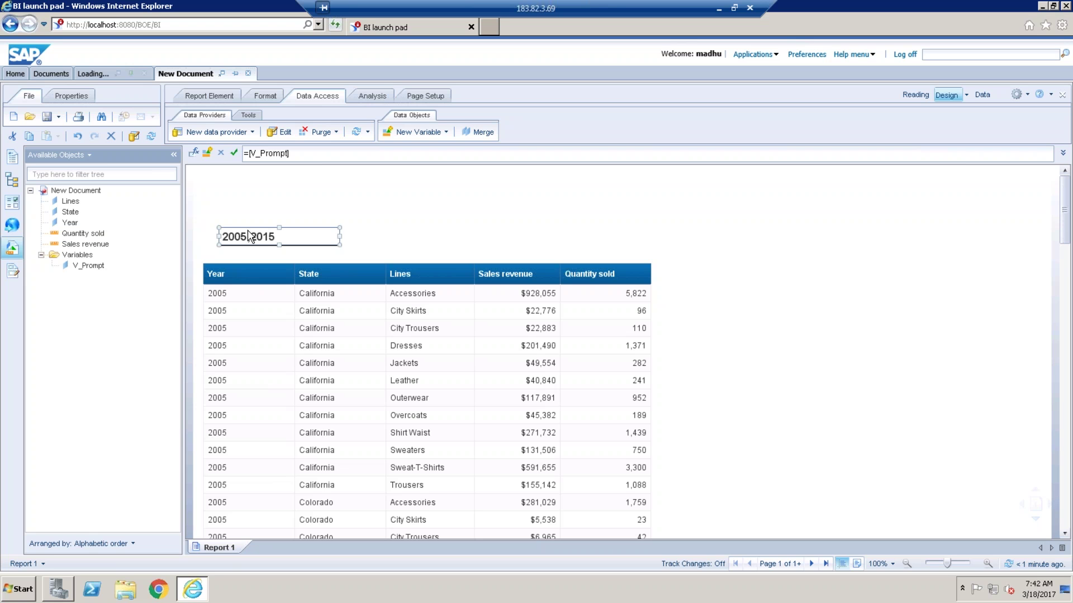
left_click(86, 258)
right_click(87, 261)
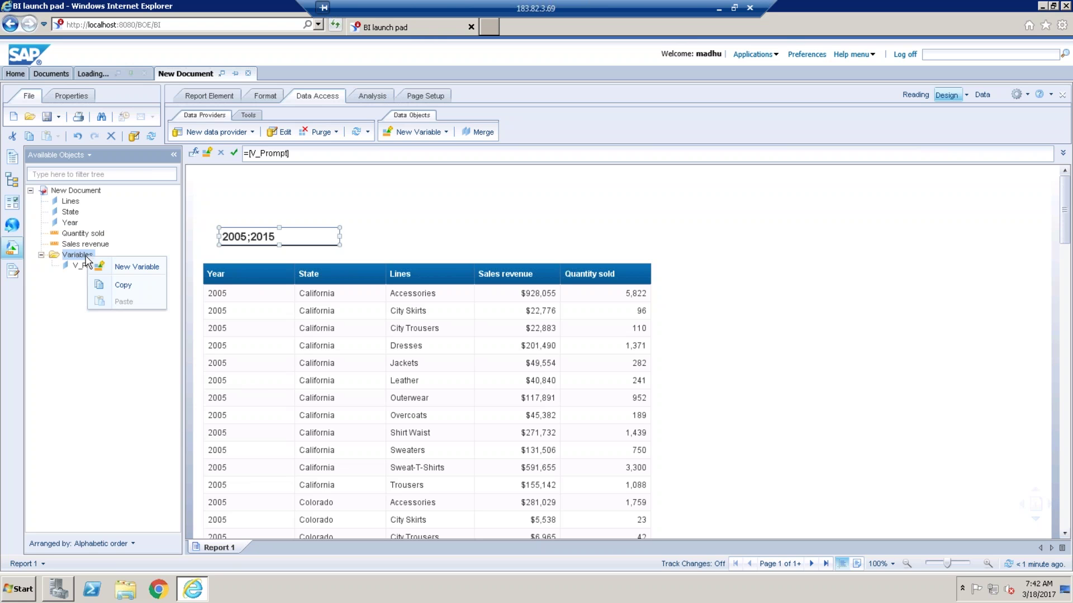
left_click(311, 238)
left_click(436, 246)
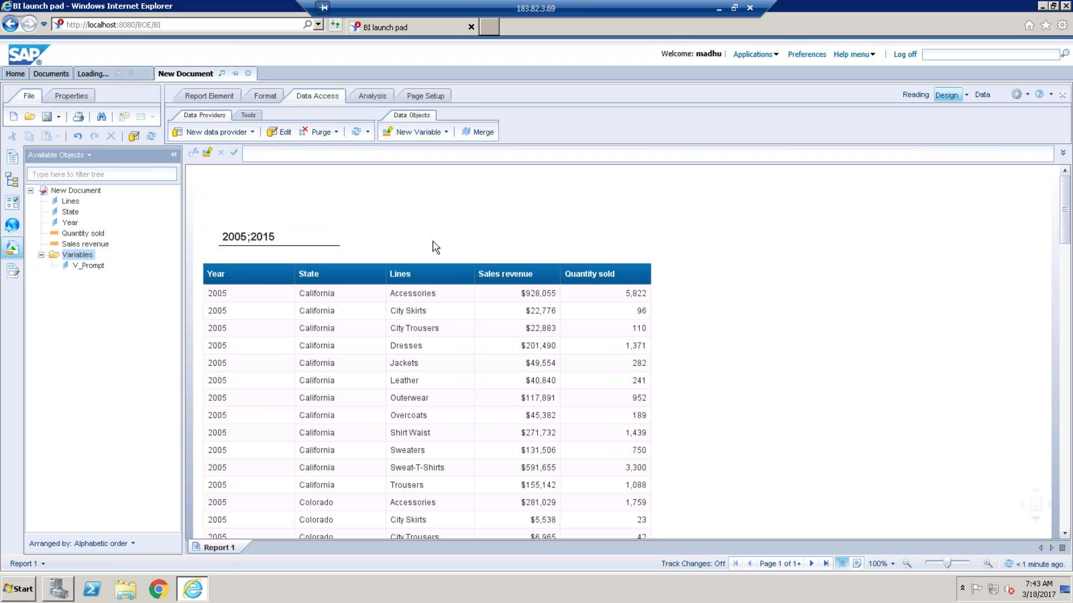
- Start a new dimension variable named V_Pos in the document's variables
left_click(291, 235)
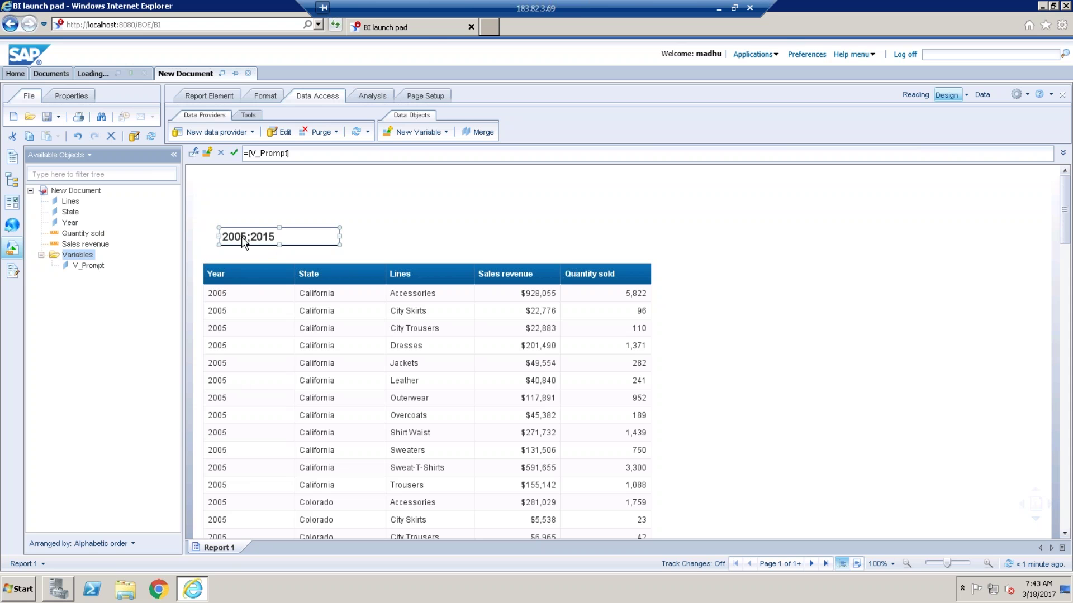
left_click(91, 268)
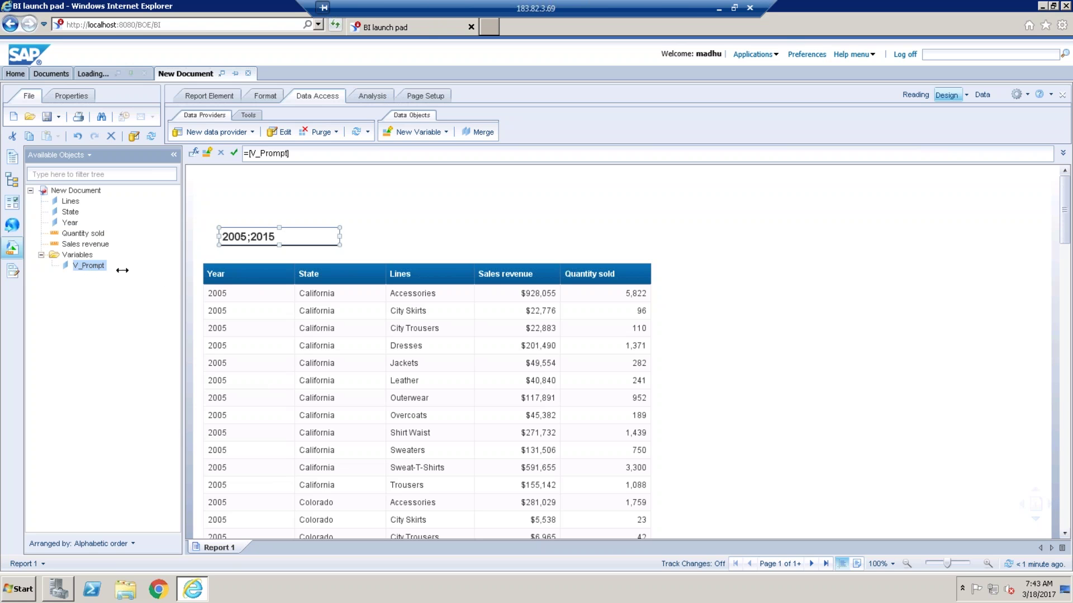
right_click(82, 256)
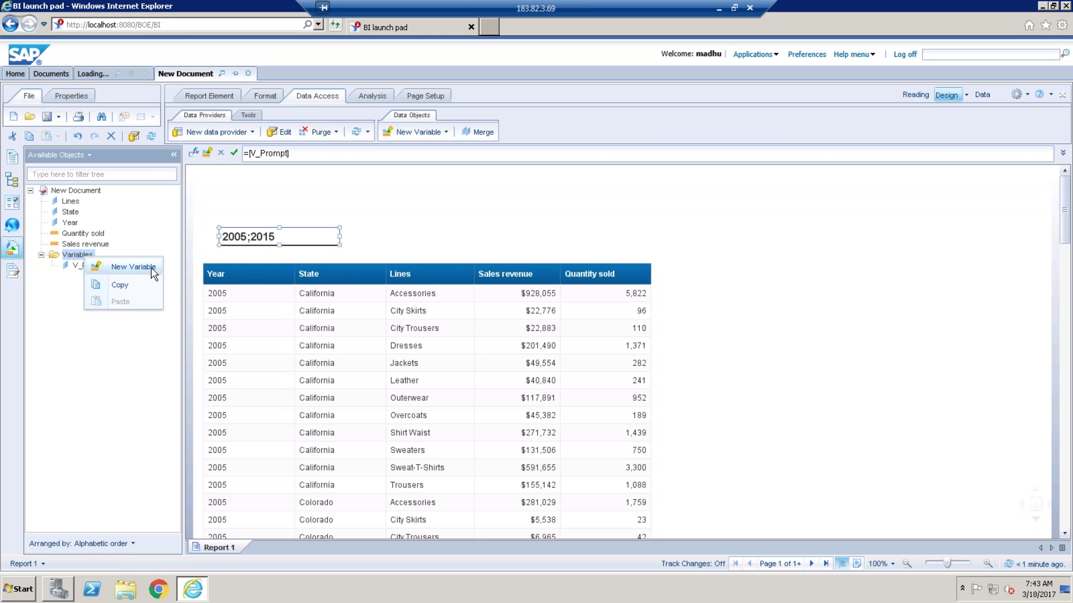
left_click(133, 267)
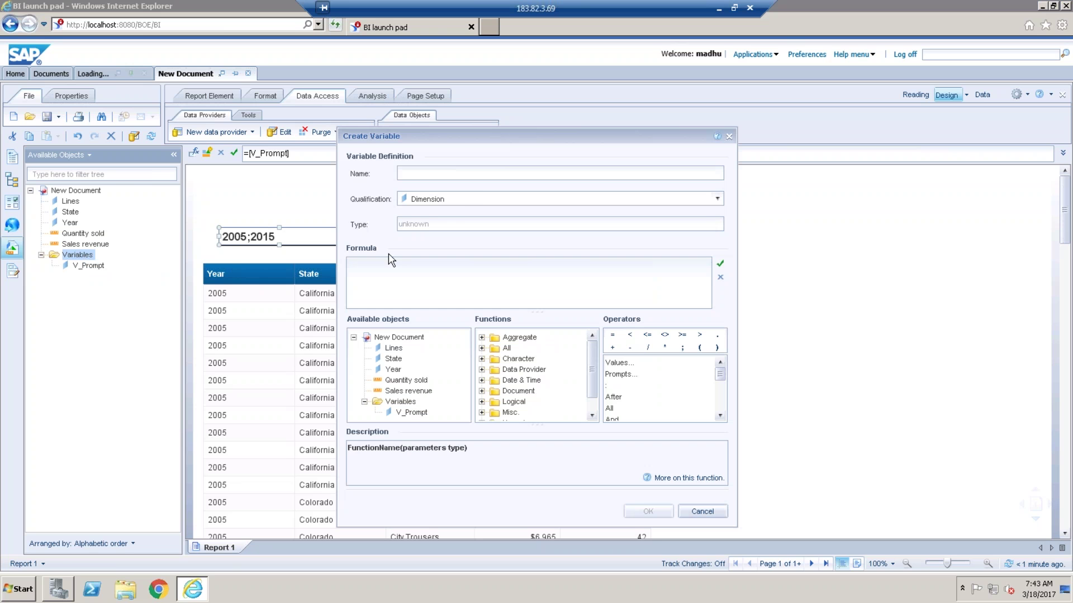
left_click(468, 173)
type("V_Pos")
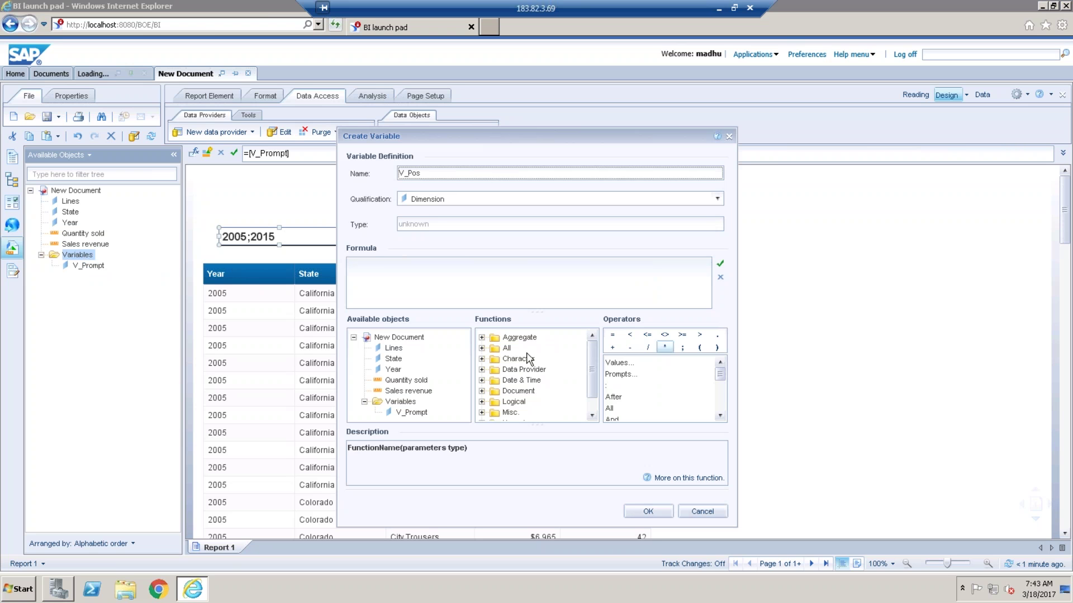
- Define V_Pos with the formula =Pos([V_Prompt];";"), validate it and save the variable
left_click(483, 348)
left_click(540, 368)
type("pppp")
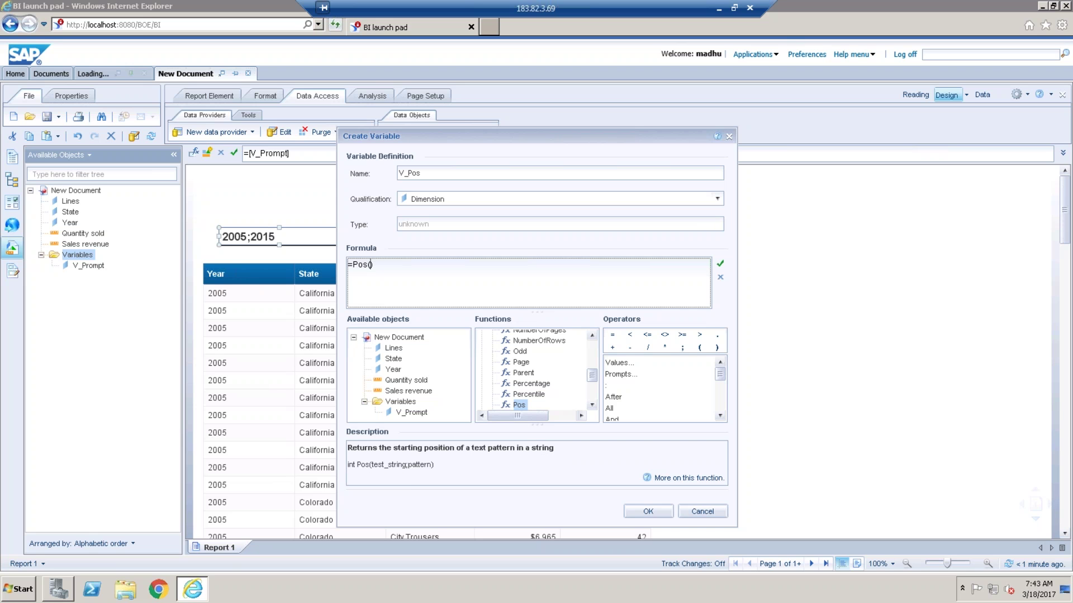
double_click(415, 413)
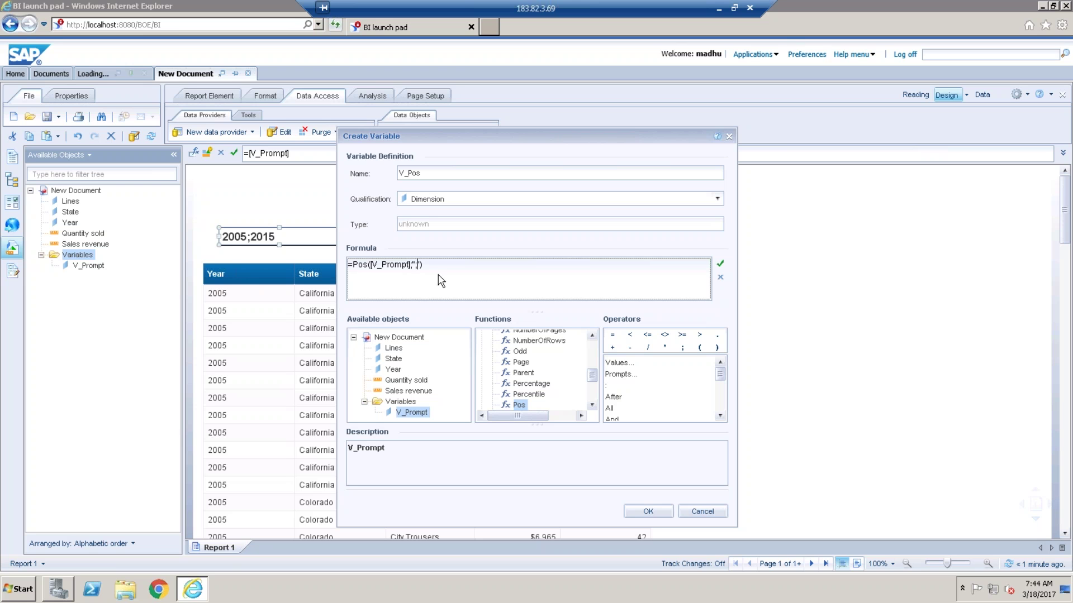
left_click(721, 265)
left_click(647, 511)
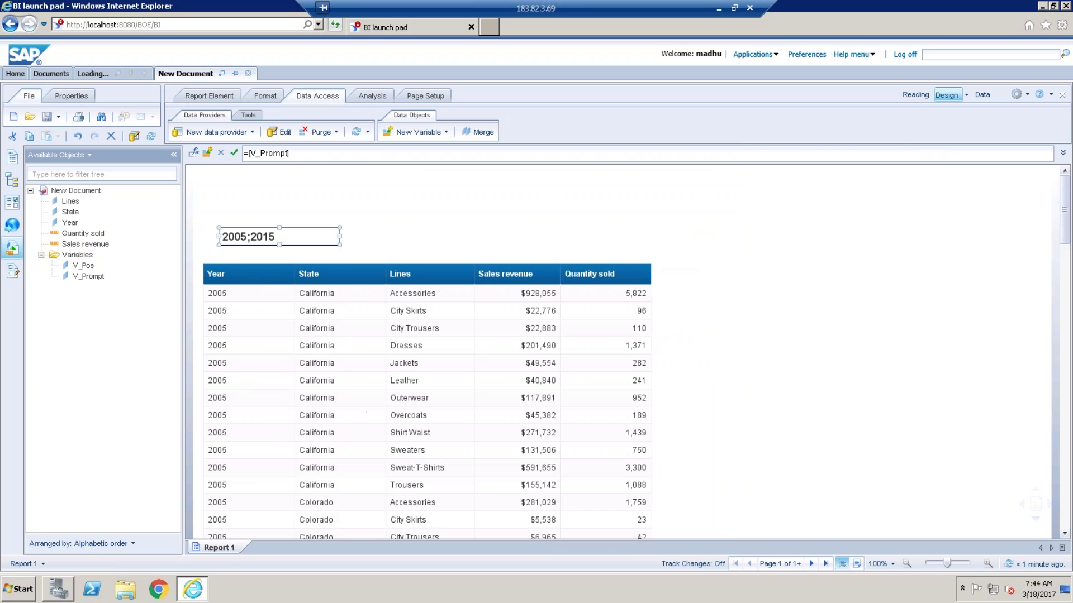
- Place V_Pos in its own cell above the table, beside the cell that displays the prompt response
left_click(191, 97)
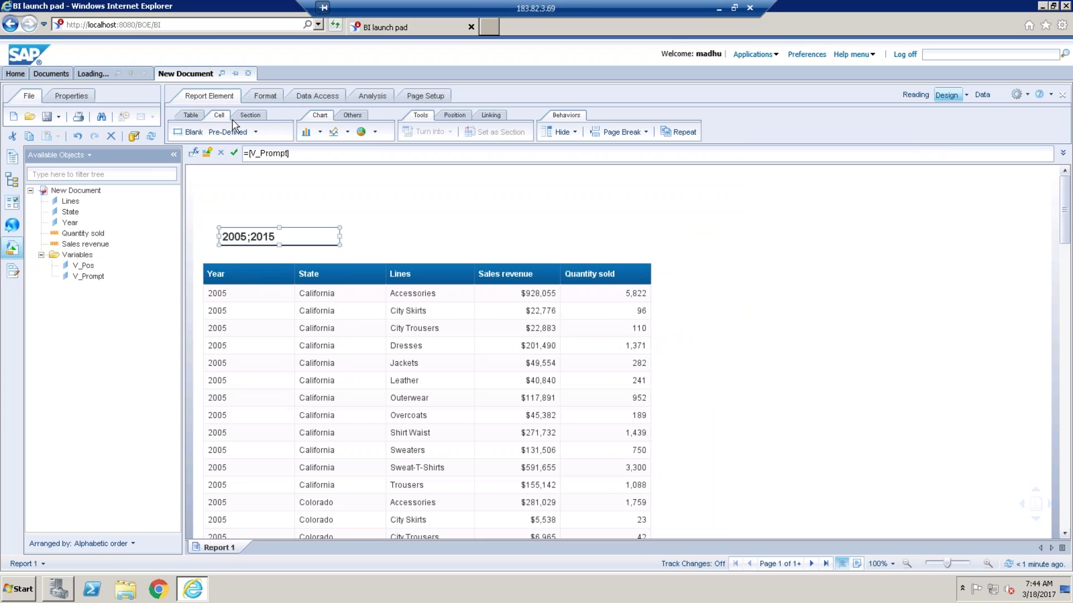
left_click(193, 132)
left_click(373, 232)
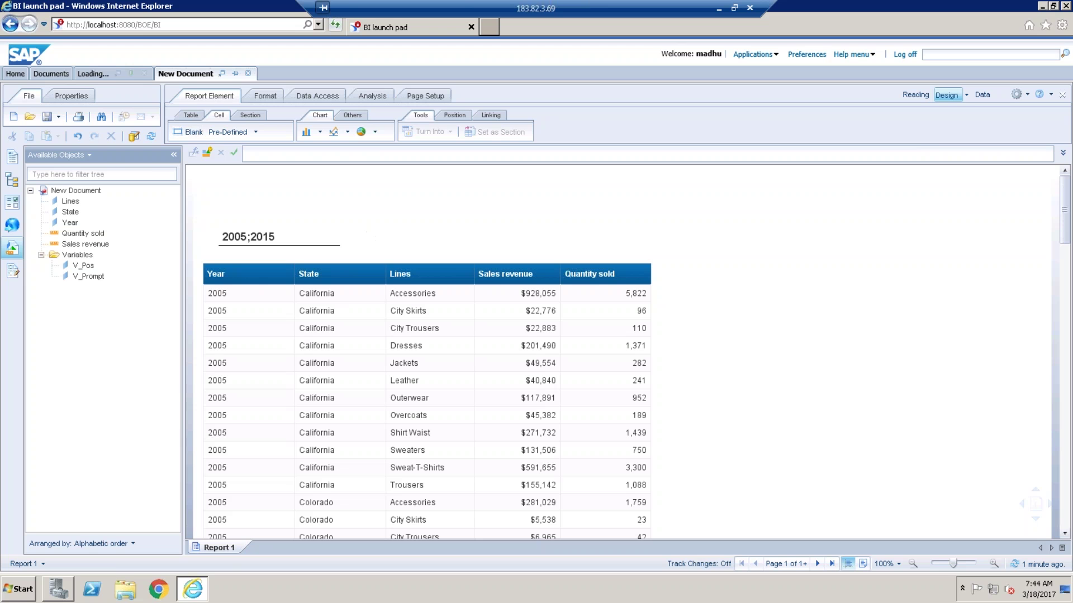
left_click_drag(82, 266, 409, 244)
left_click_drag(436, 242, 459, 244)
left_click(238, 249)
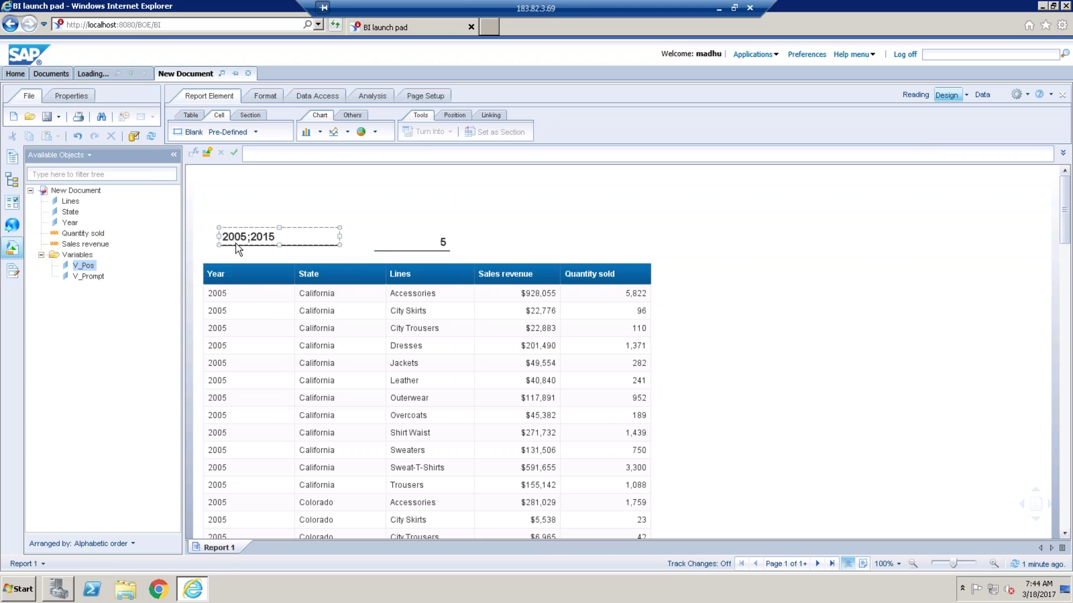
left_click(274, 217)
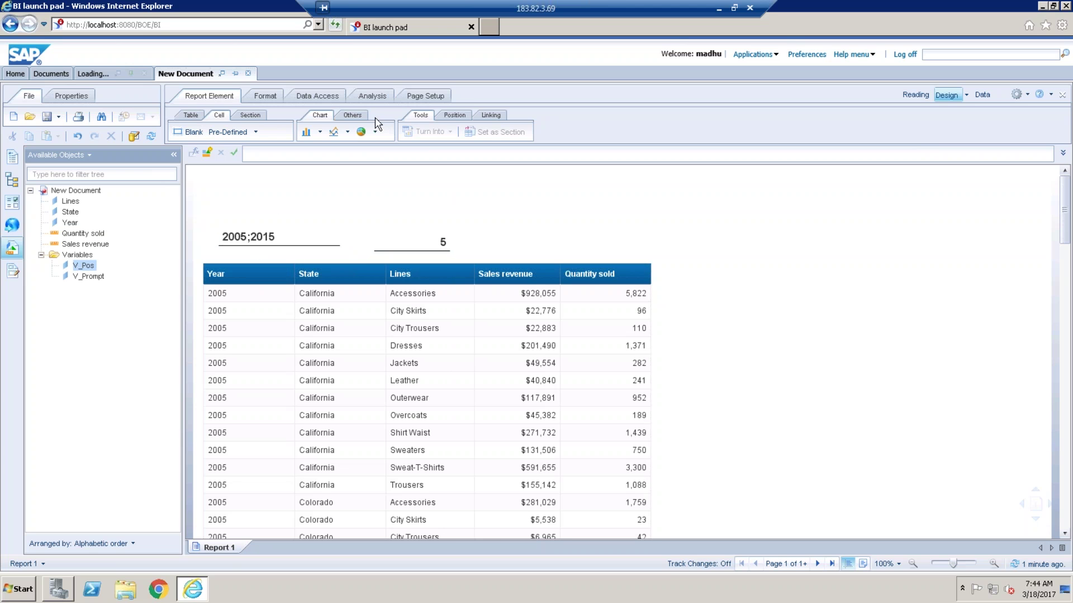
- Remove 2015 from the Year prompt values and refresh the report for 2005 only
left_click(323, 99)
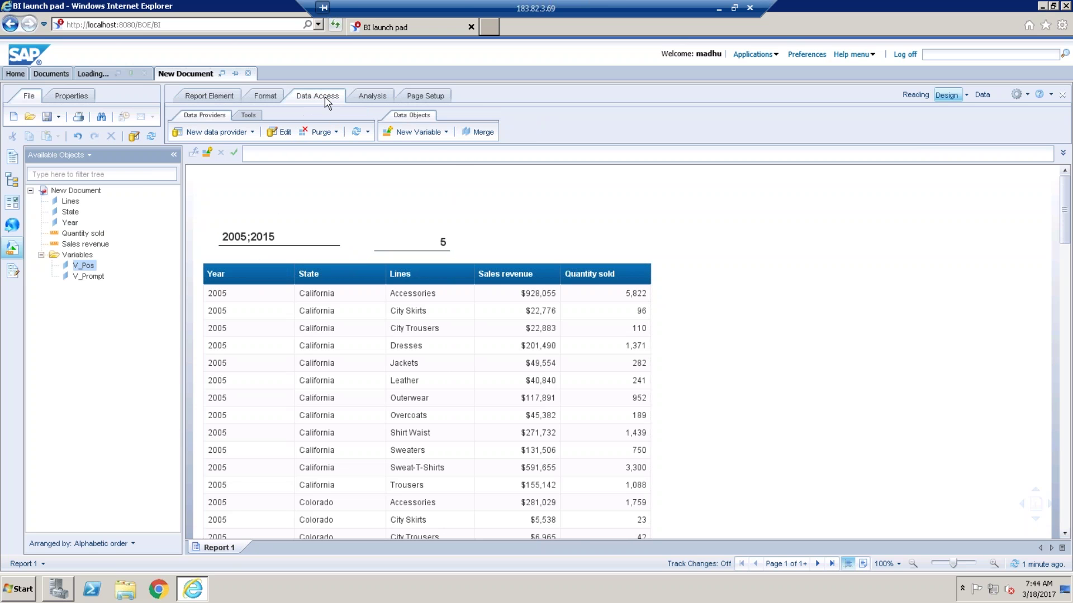
left_click(361, 132)
left_click(730, 273)
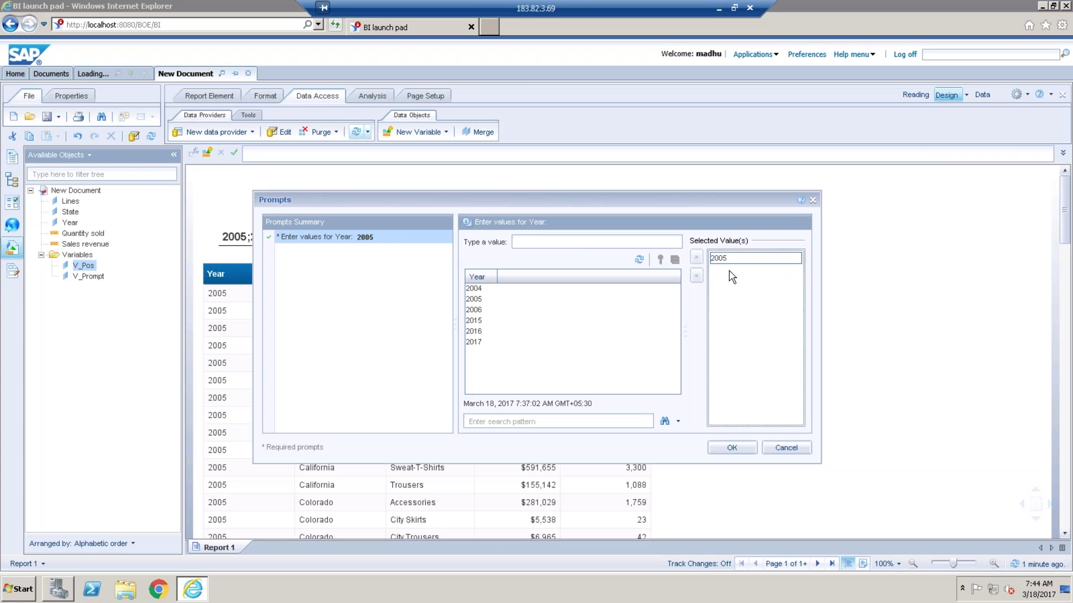
left_click(732, 449)
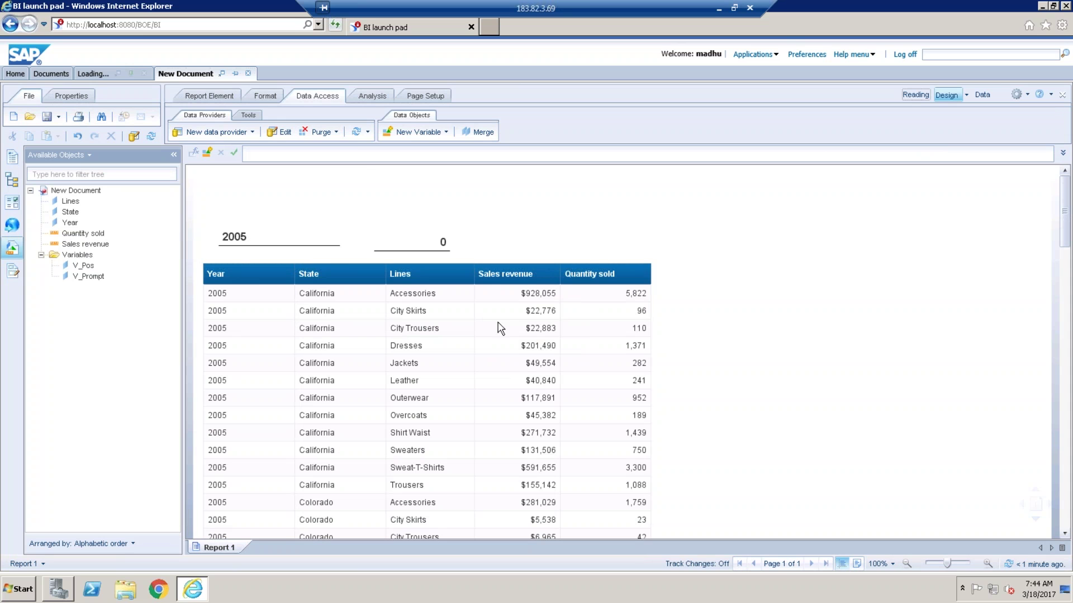
- Refresh the report data with 2015, 2016 and 2017 added alongside 2005 in the Year prompt
left_click(356, 132)
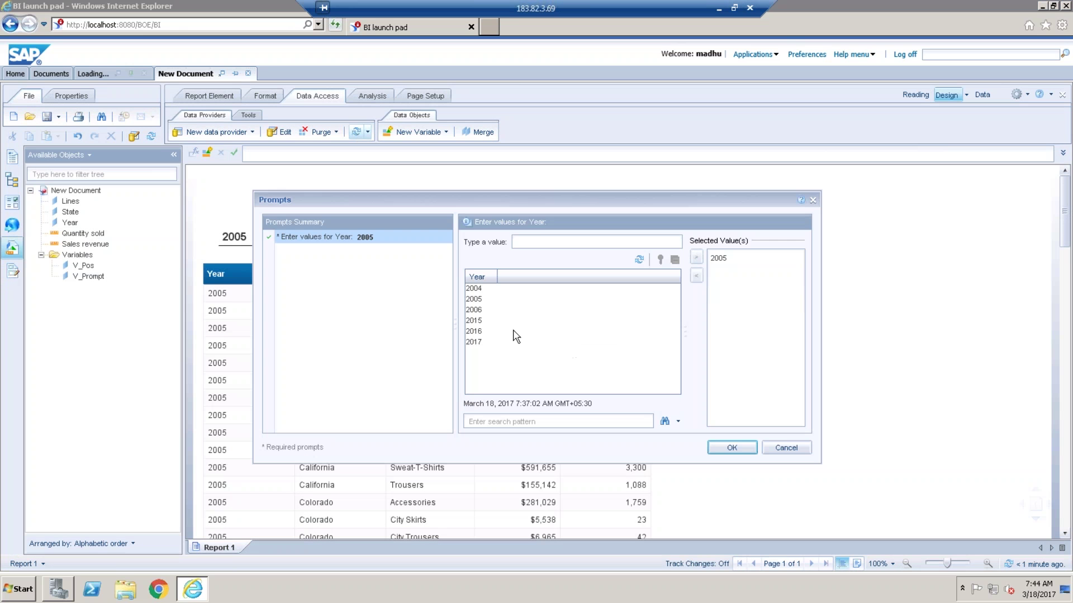
double_click(474, 321)
left_click(477, 332)
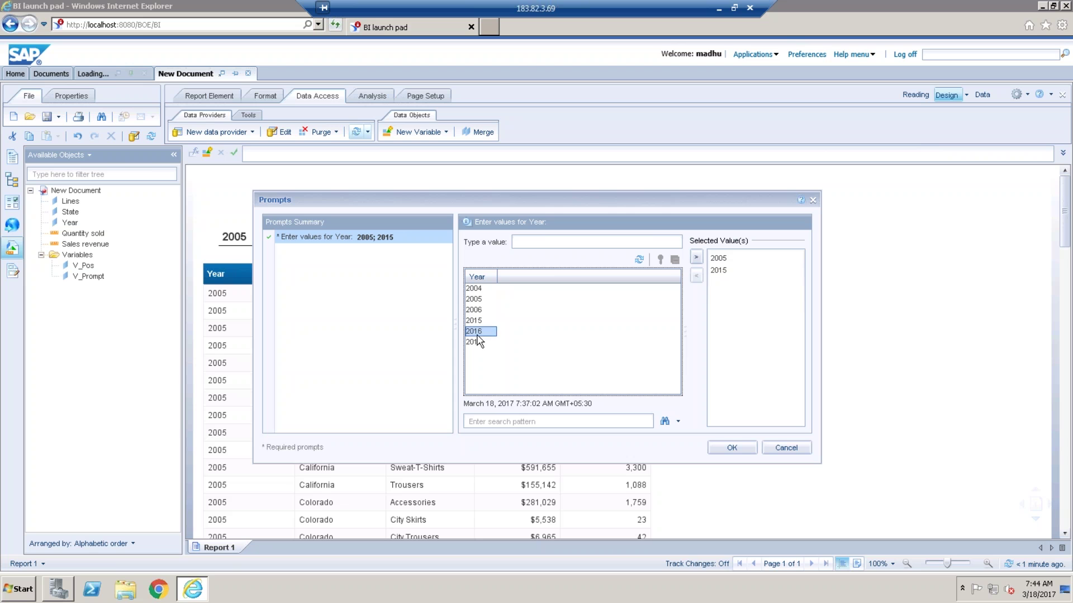
double_click(475, 342)
left_click(732, 447)
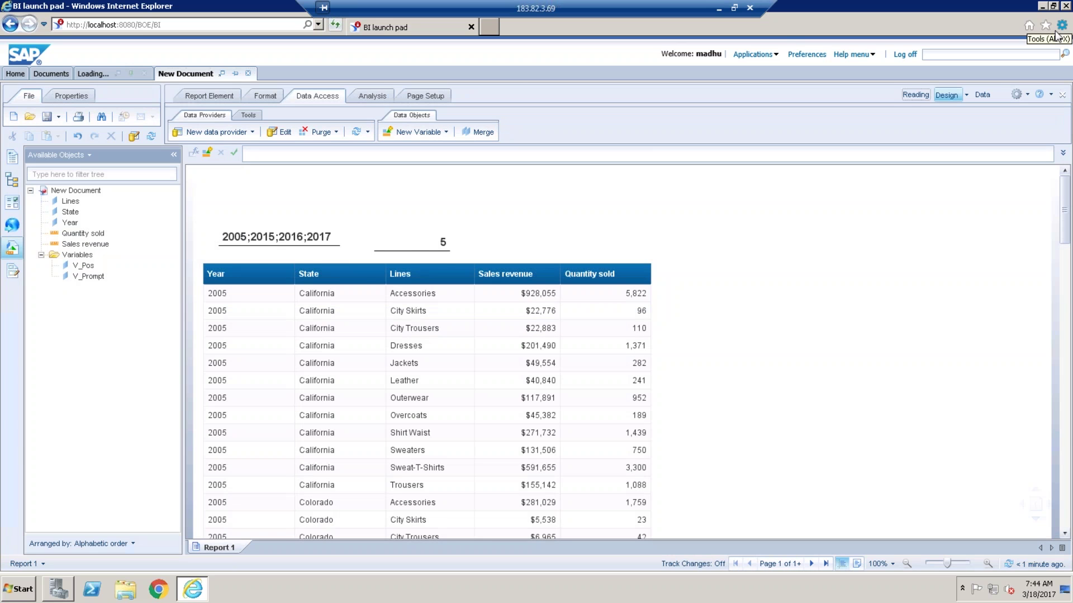
- Examine the prompt response and V_Pos cells, and check the table rows across the report pages for the selected years
left_click(248, 246)
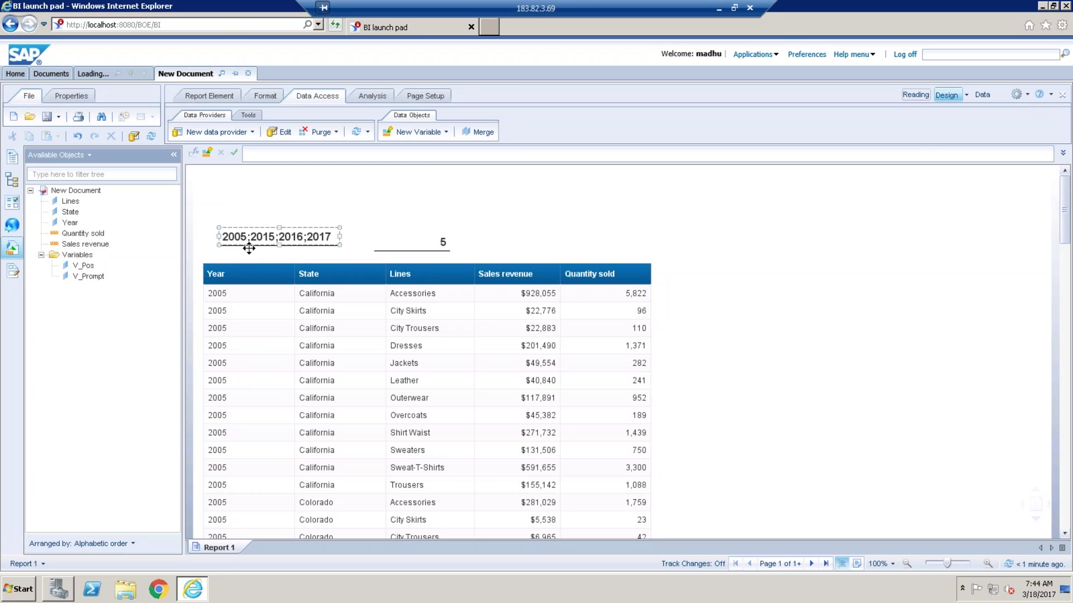
left_click(668, 361)
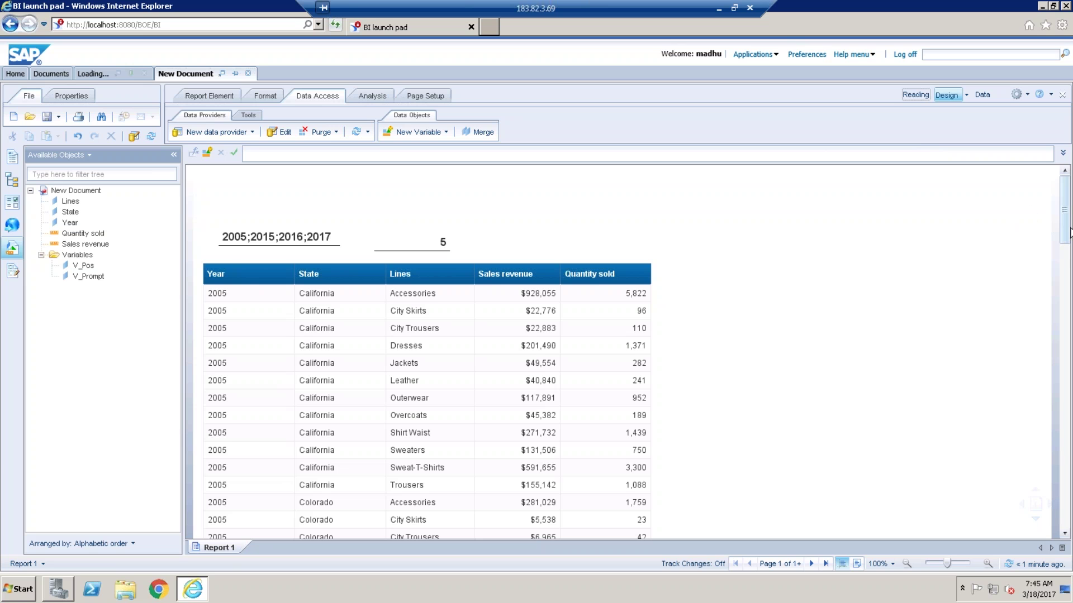
left_click_drag(1068, 235, 1061, 575)
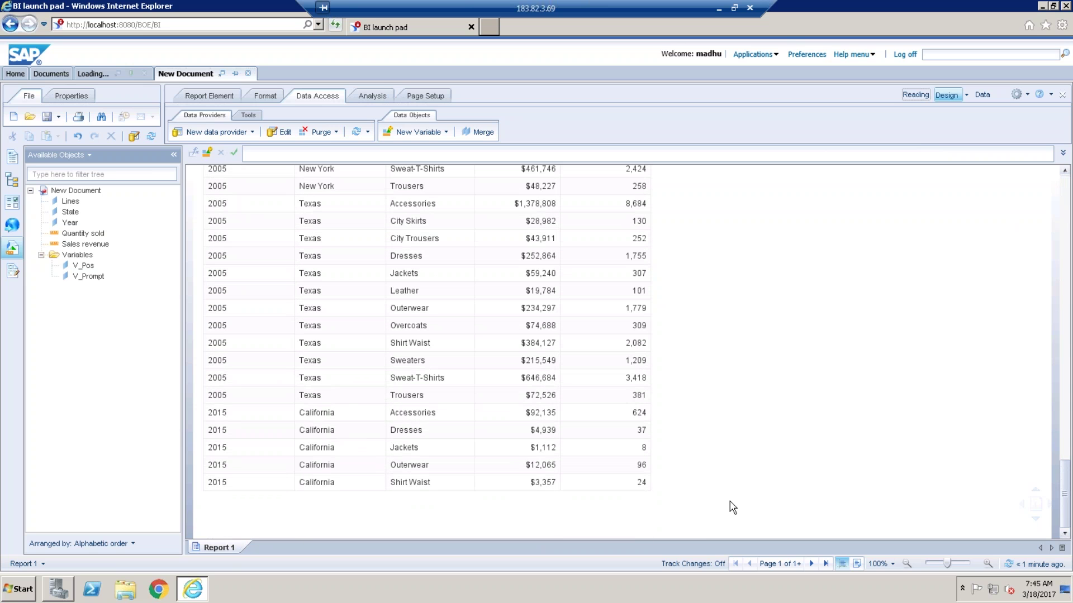
left_click(811, 564)
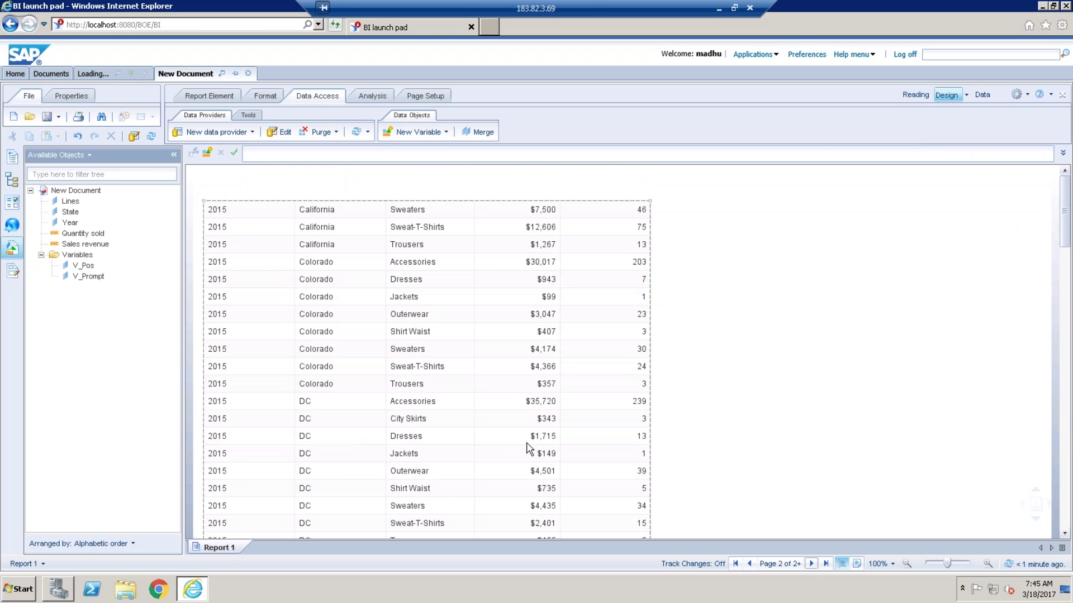
left_click(1069, 525)
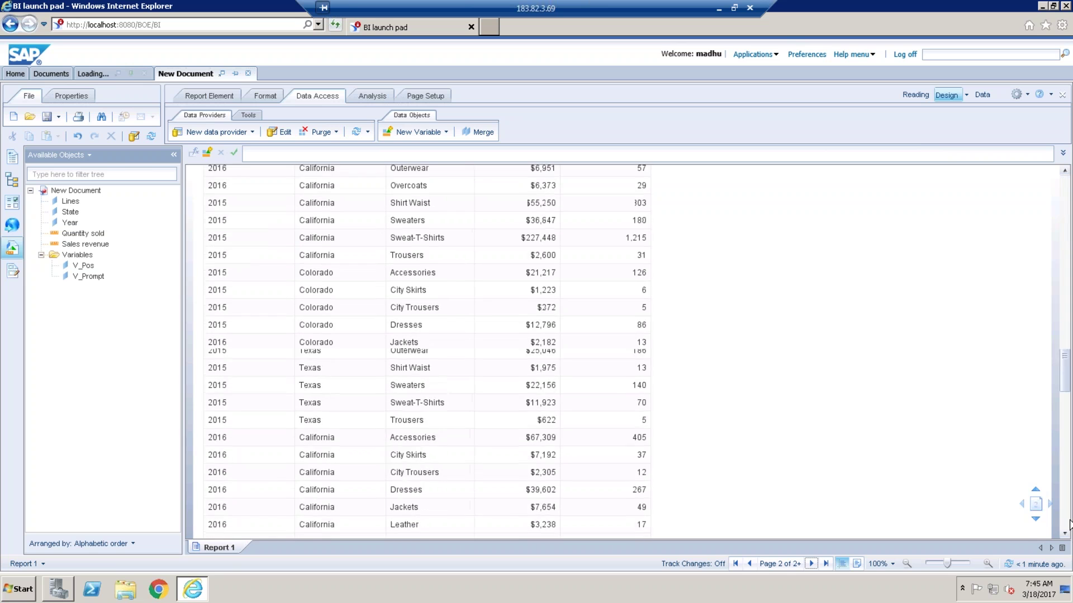
left_click(735, 564)
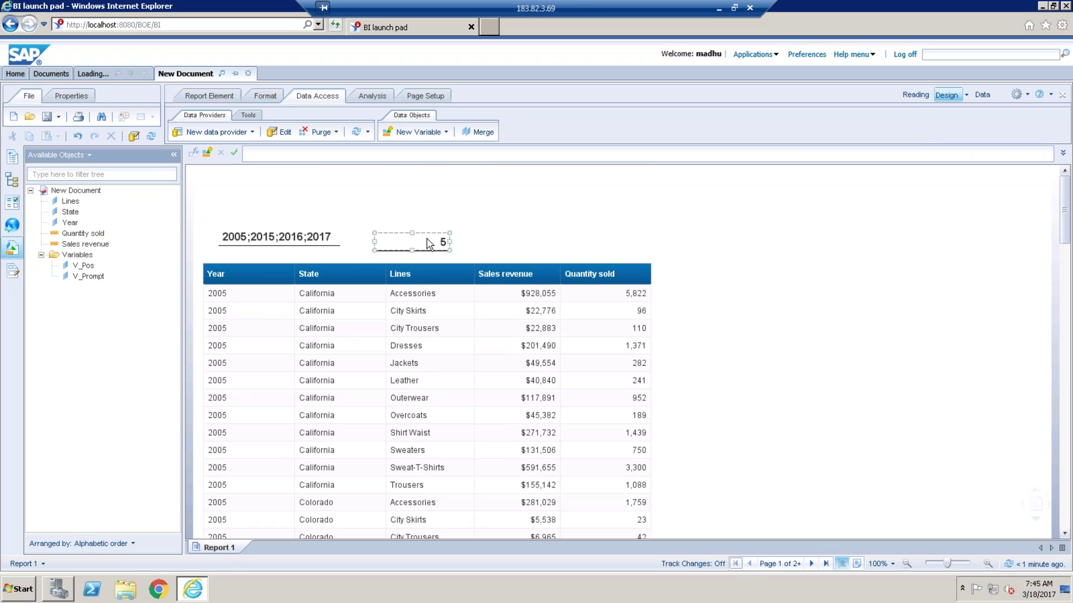
left_click(359, 190)
- Remove 2017, 2016 and 2015 from the Year prompt, refresh for 2005 only and check the V_Pos cell
left_click(358, 133)
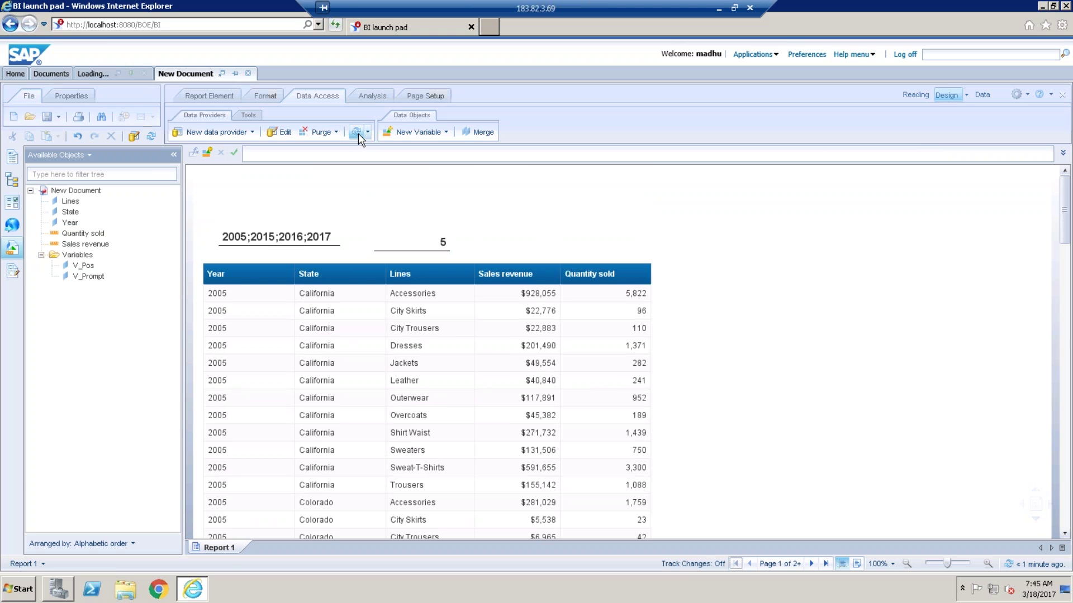
double_click(717, 295)
double_click(720, 282)
double_click(720, 273)
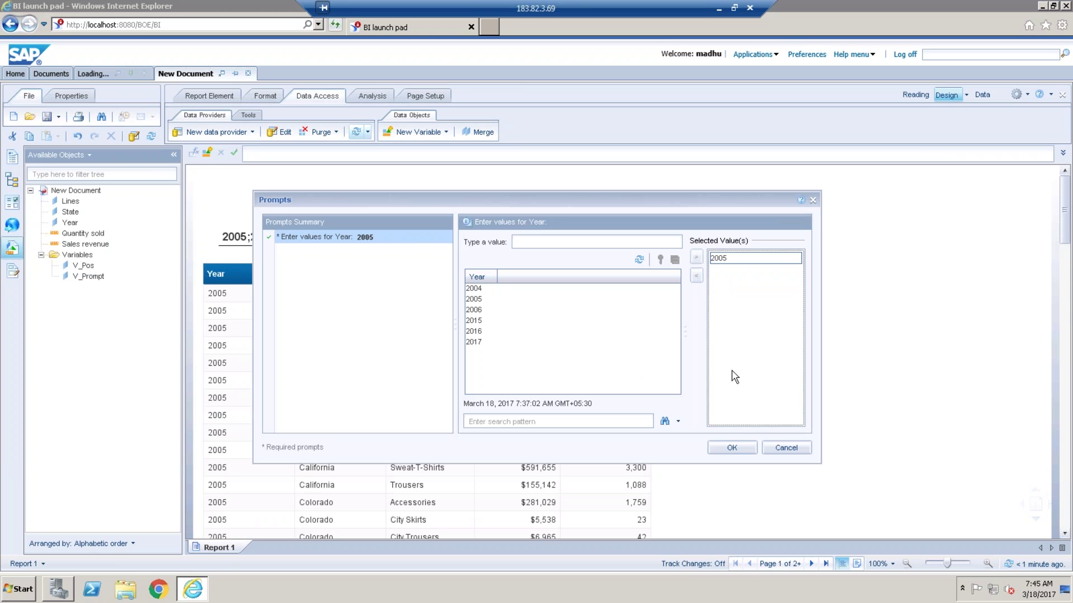
left_click(735, 449)
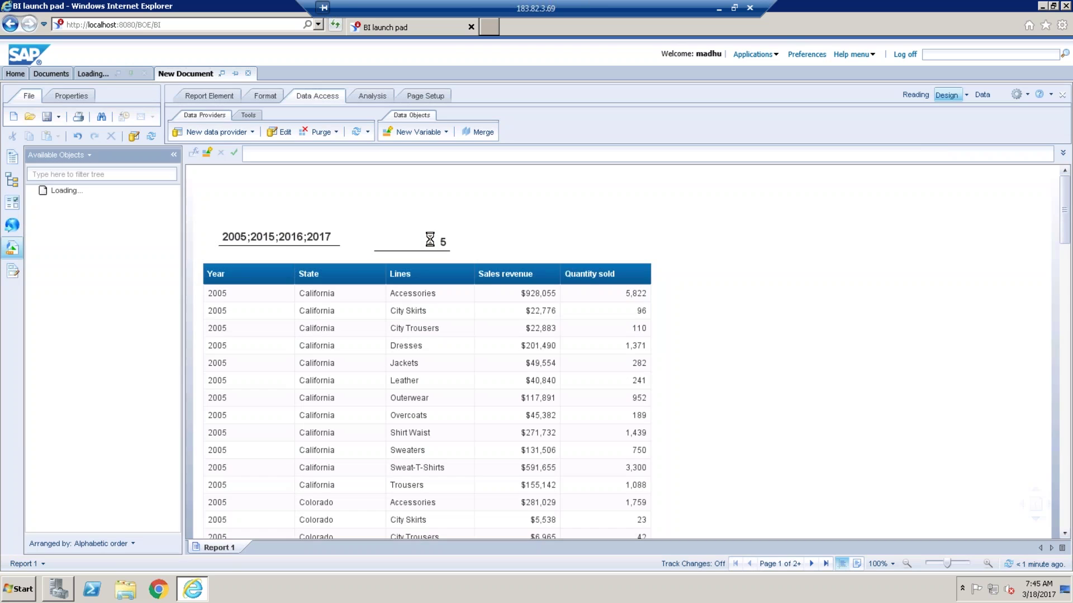
left_click(442, 246)
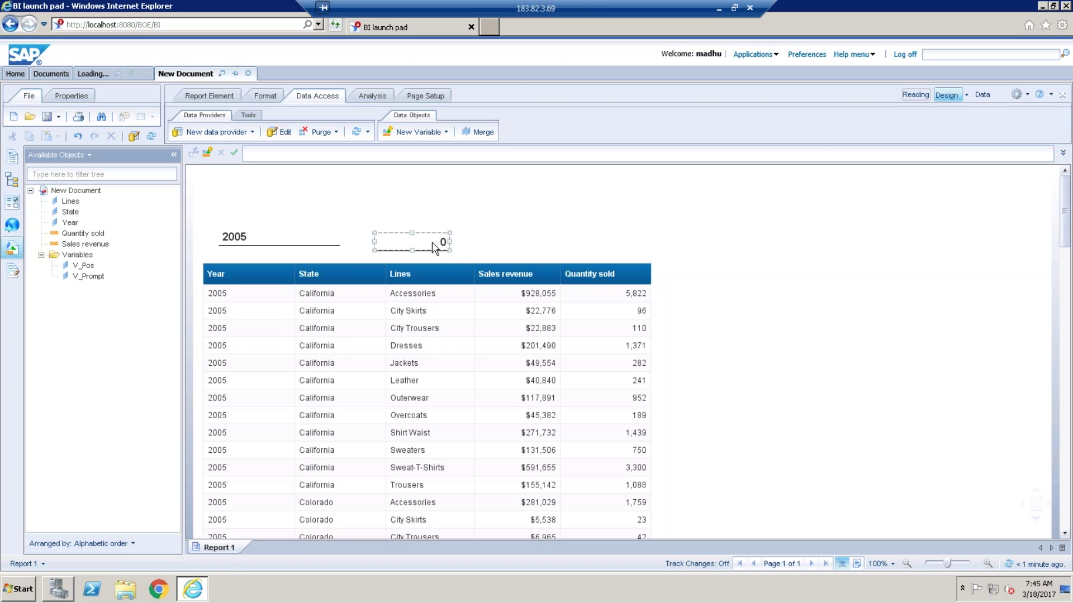
left_click(264, 294)
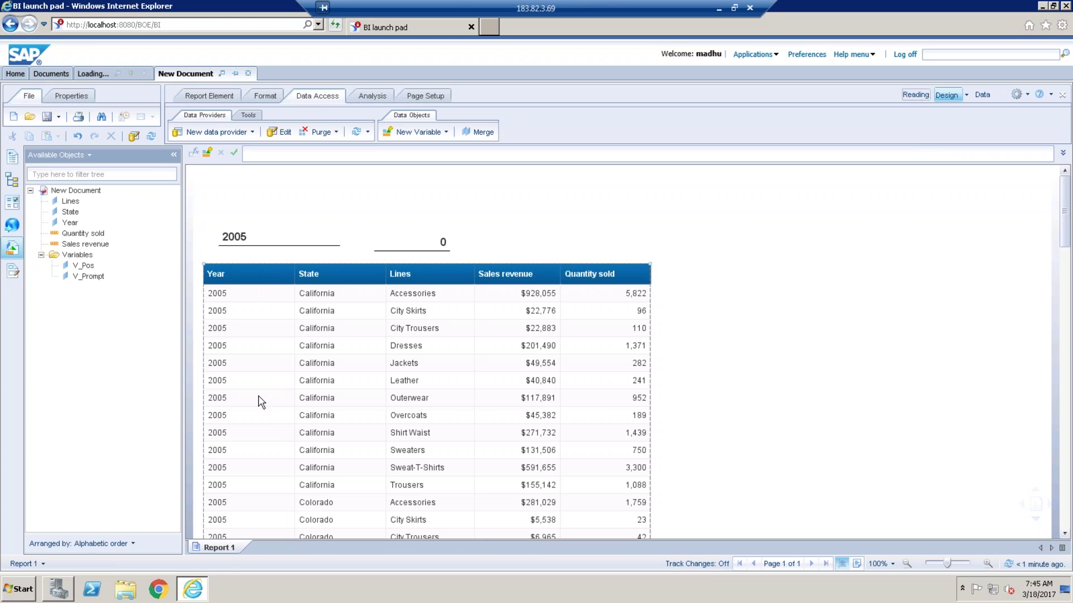
left_click(379, 96)
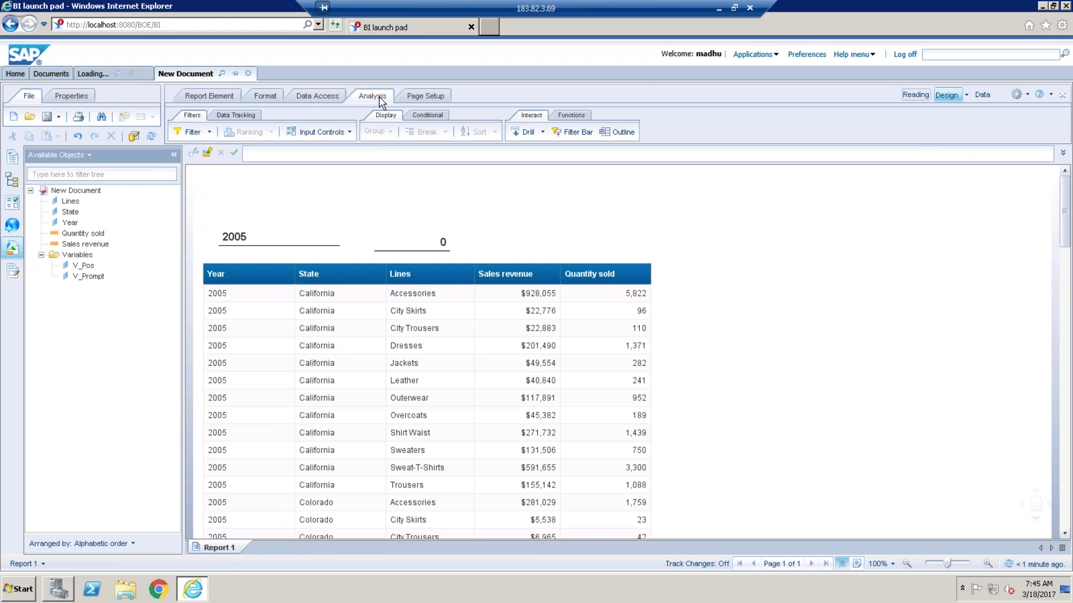
left_click(274, 320)
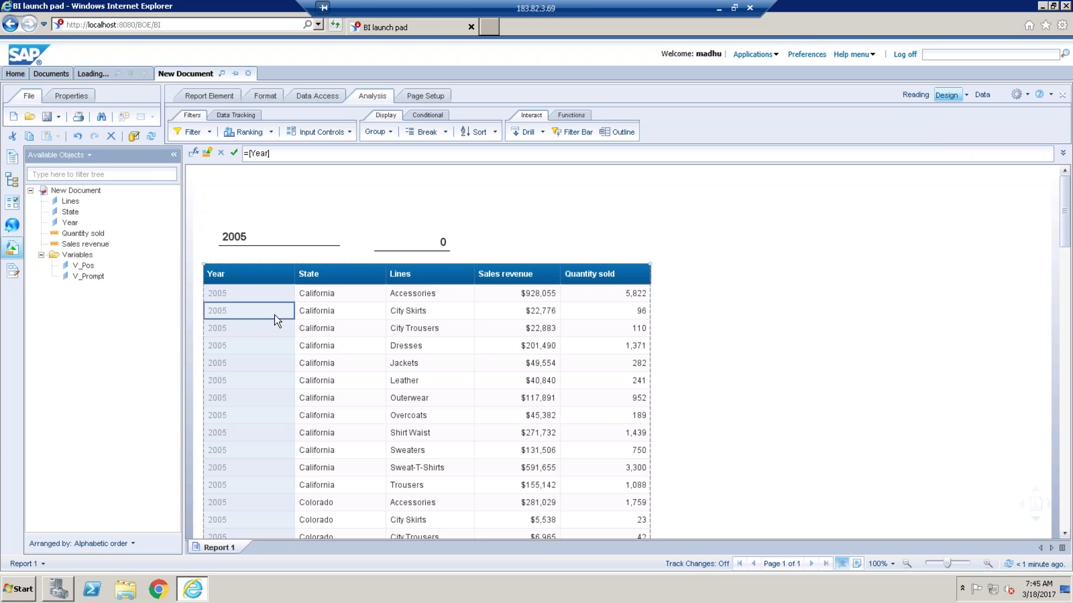
left_click(433, 117)
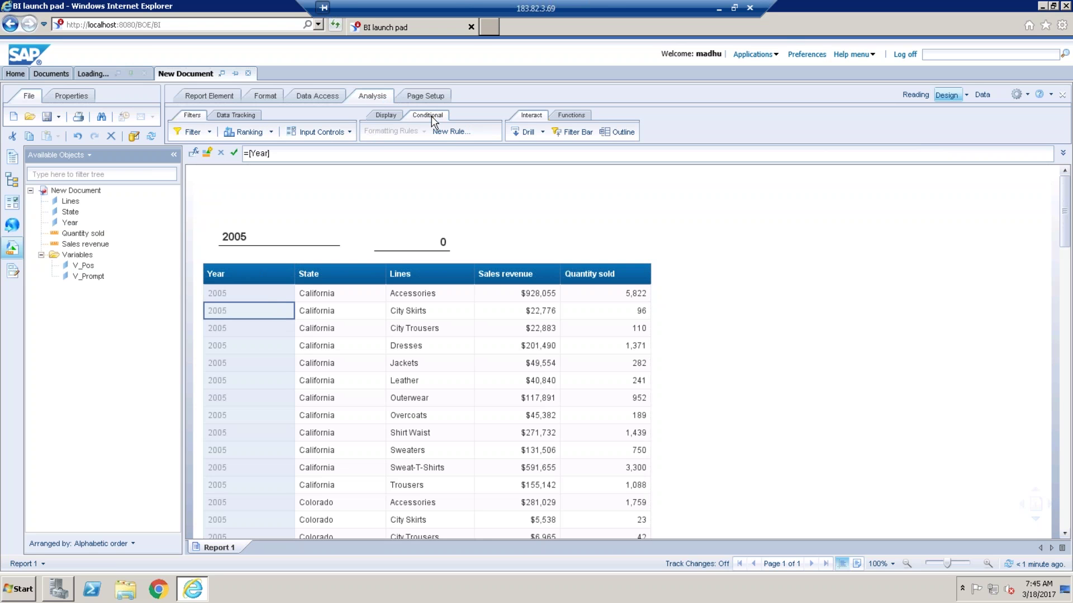
left_click(463, 137)
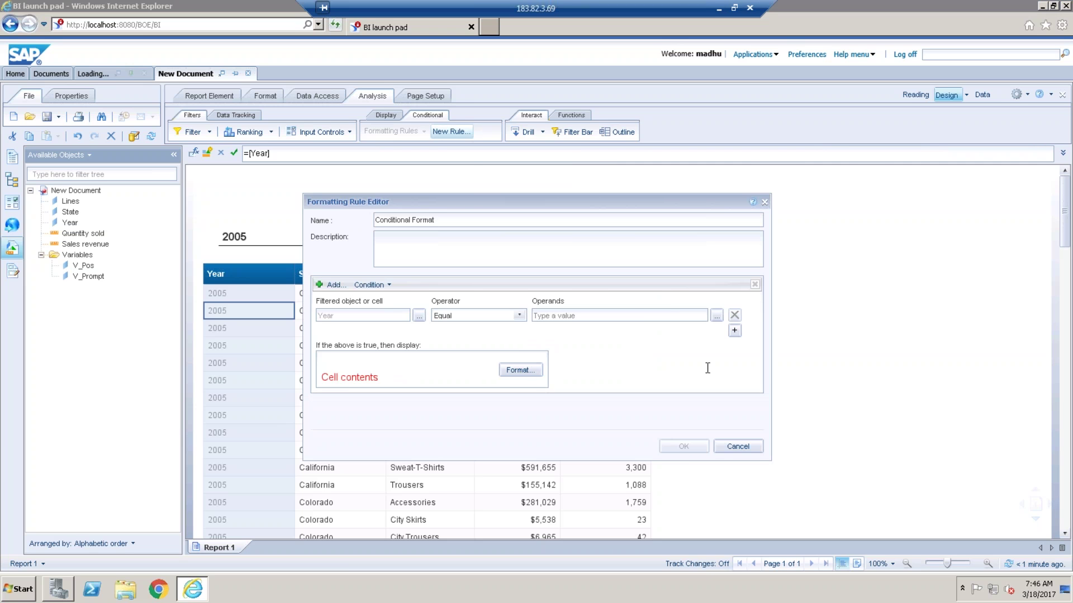
left_click(747, 447)
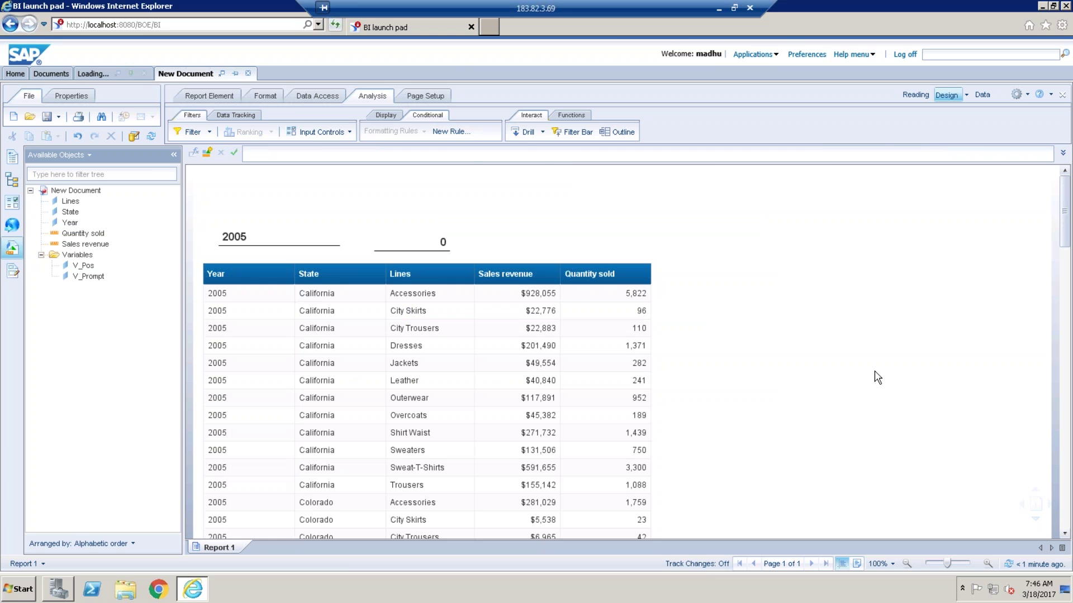
- Create a new conditional formatting rule named Hide with the condition V_Pos Equal 0
left_click(452, 132)
left_click_drag(447, 222, 358, 219)
type("H")
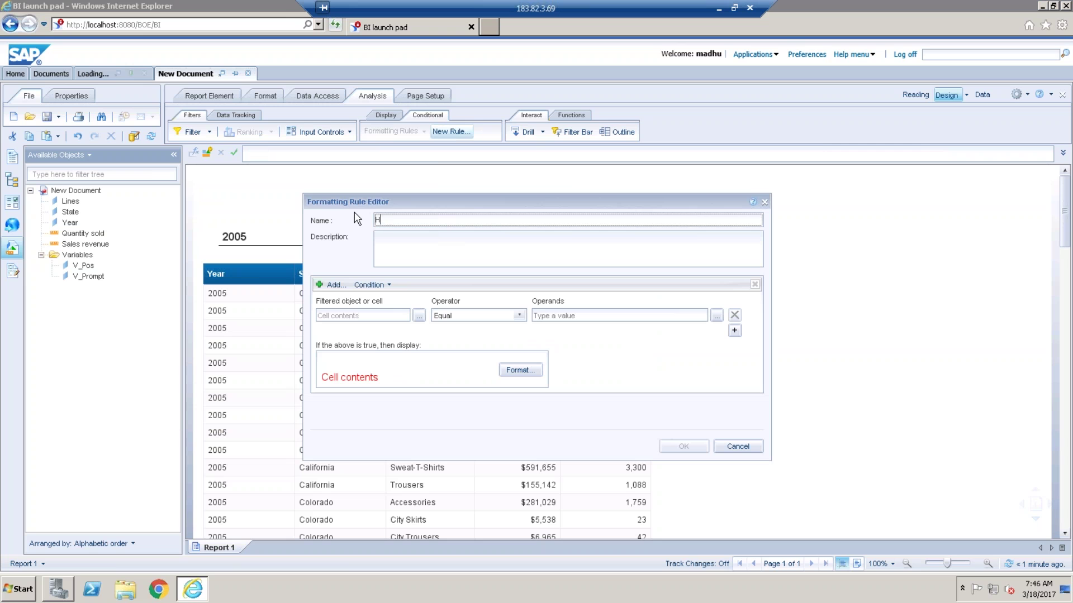
type("ide")
left_click(419, 316)
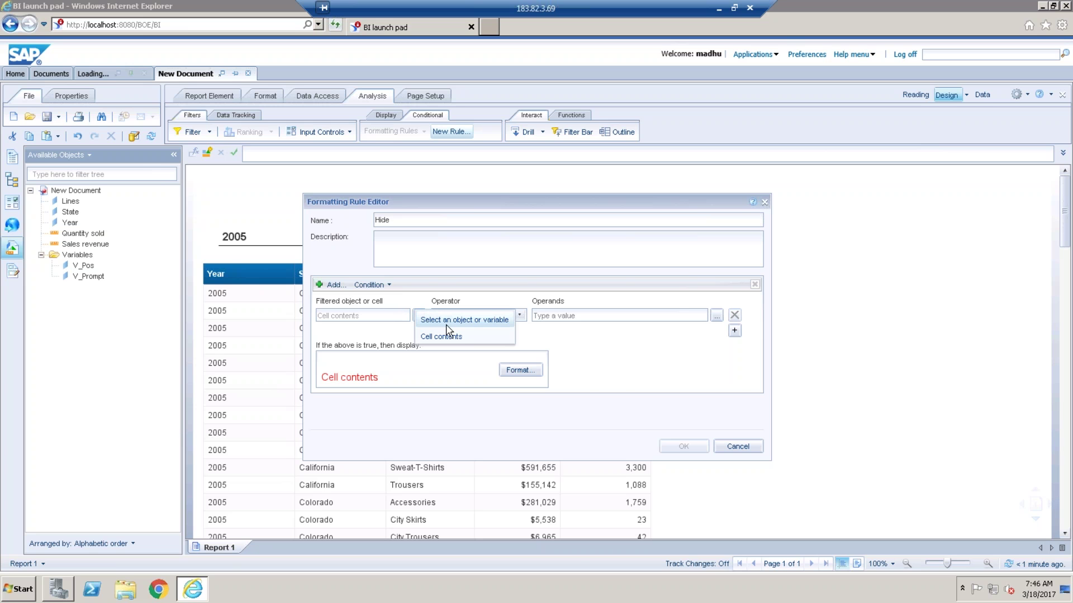
left_click(463, 320)
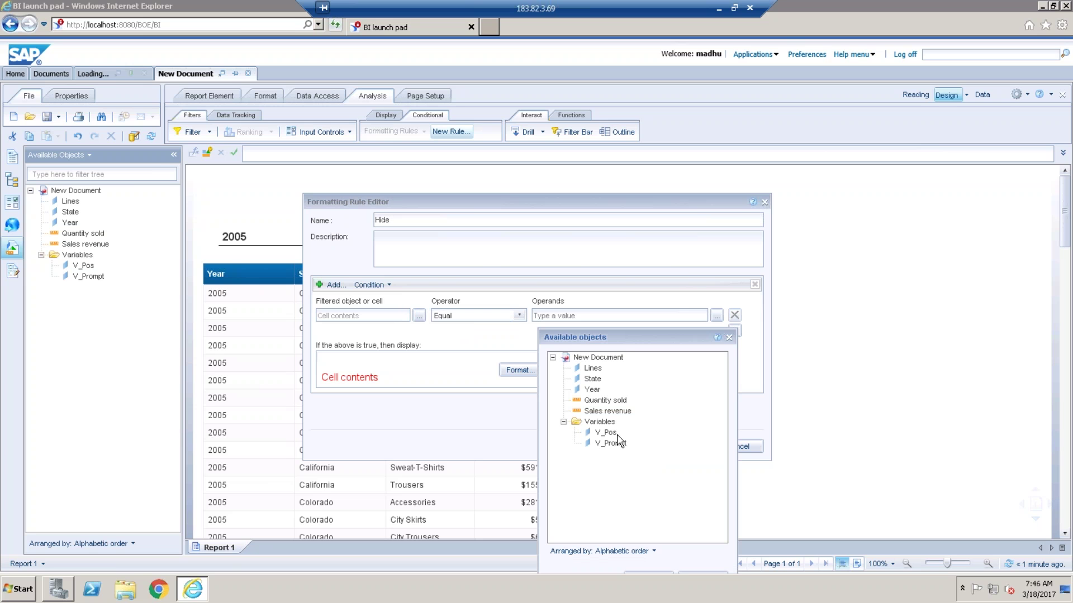
double_click(608, 434)
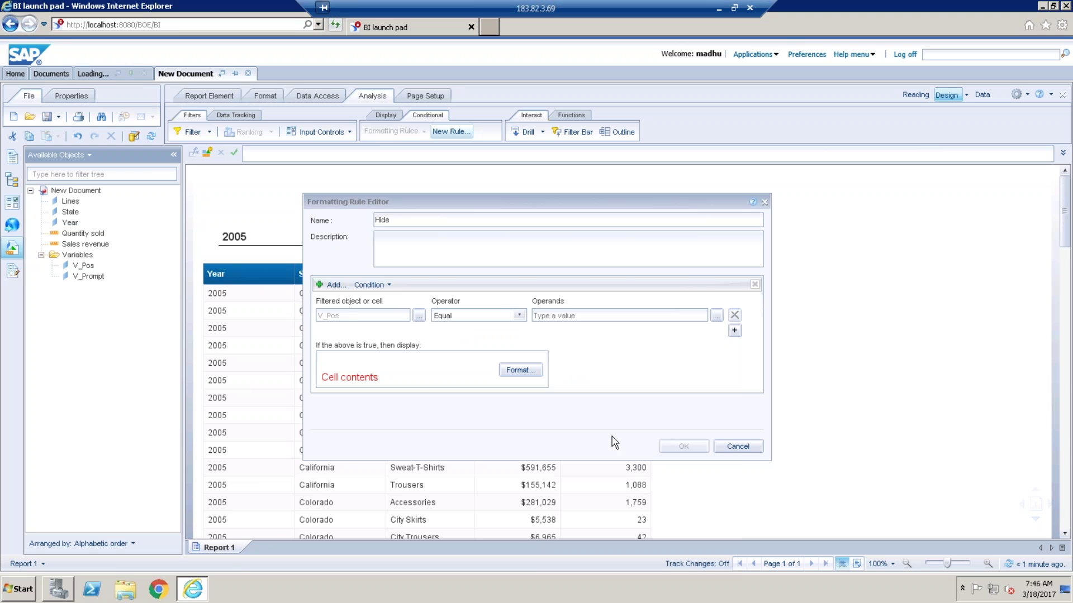
left_click(564, 317)
type("0")
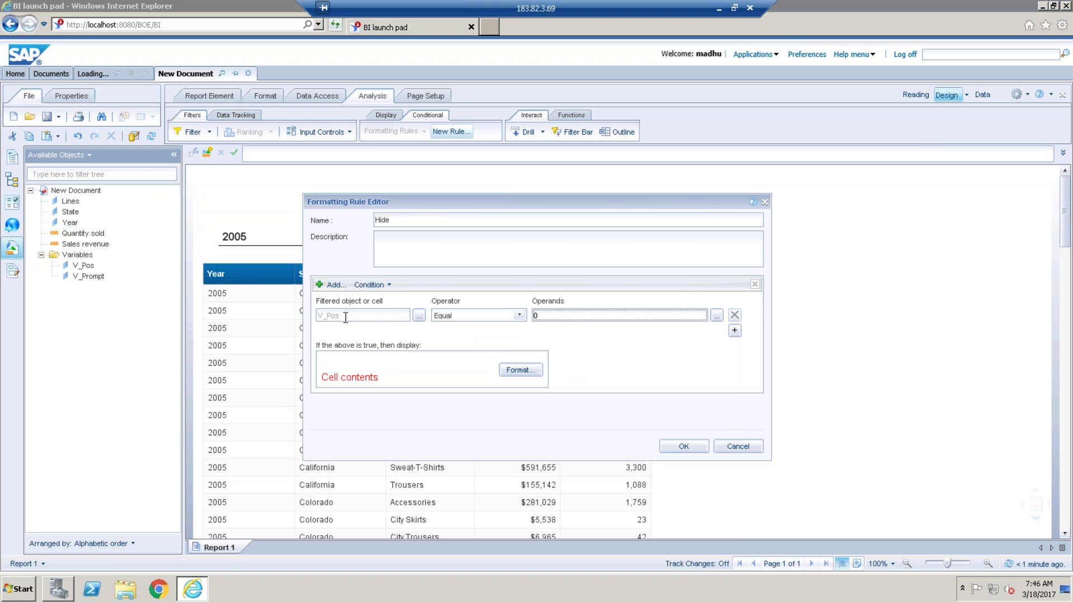
- Set the Hide rule's display formula to ="" and validate it
left_click(527, 371)
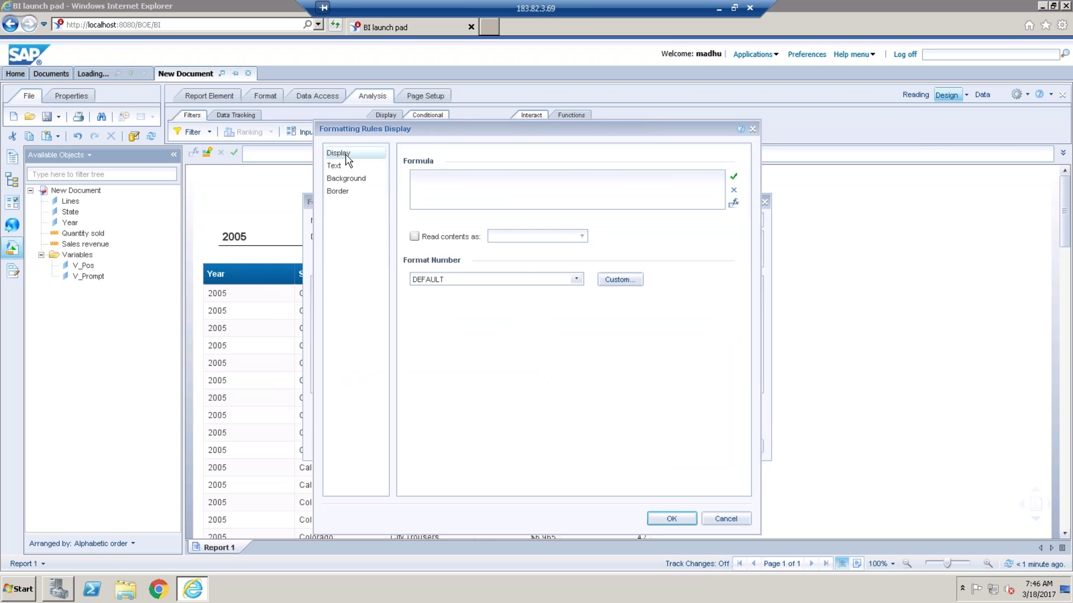
left_click_drag(516, 137, 695, 129)
left_click(660, 179)
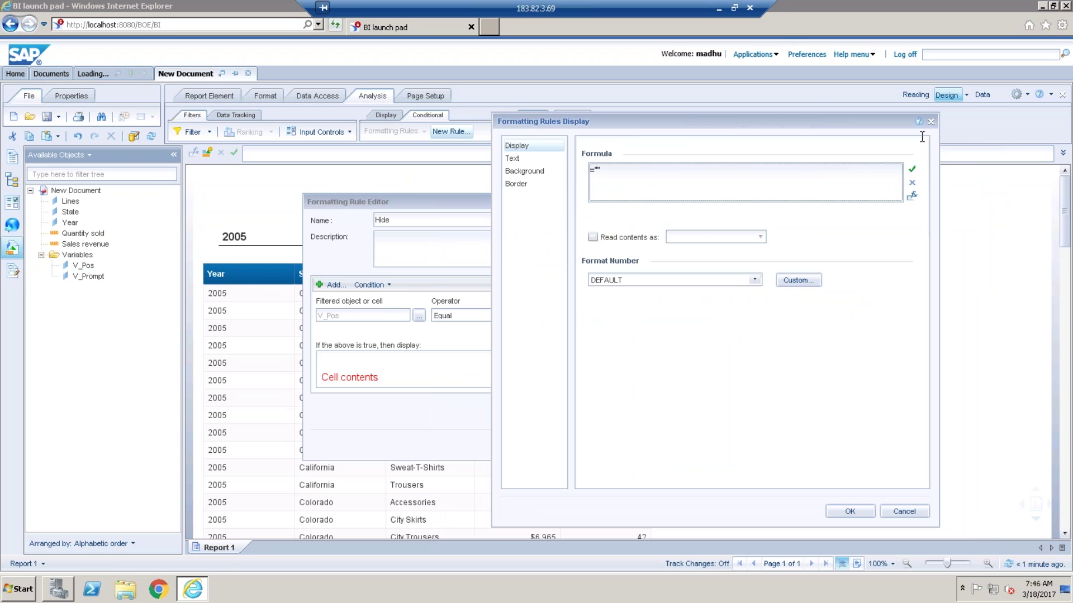
left_click(912, 169)
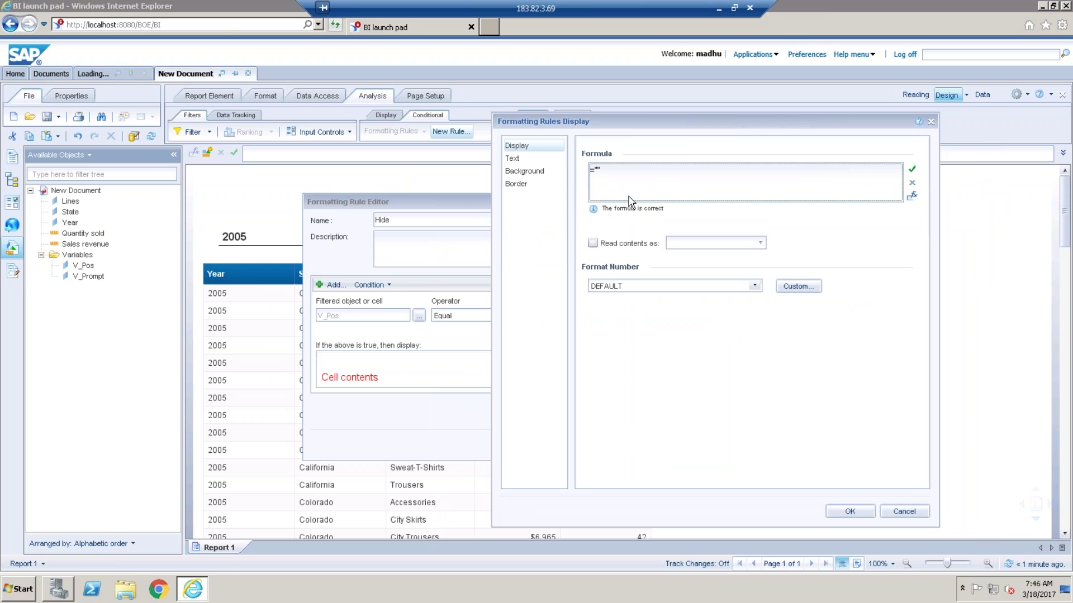
- Set the Hide rule's font color and background color to white
left_click(512, 158)
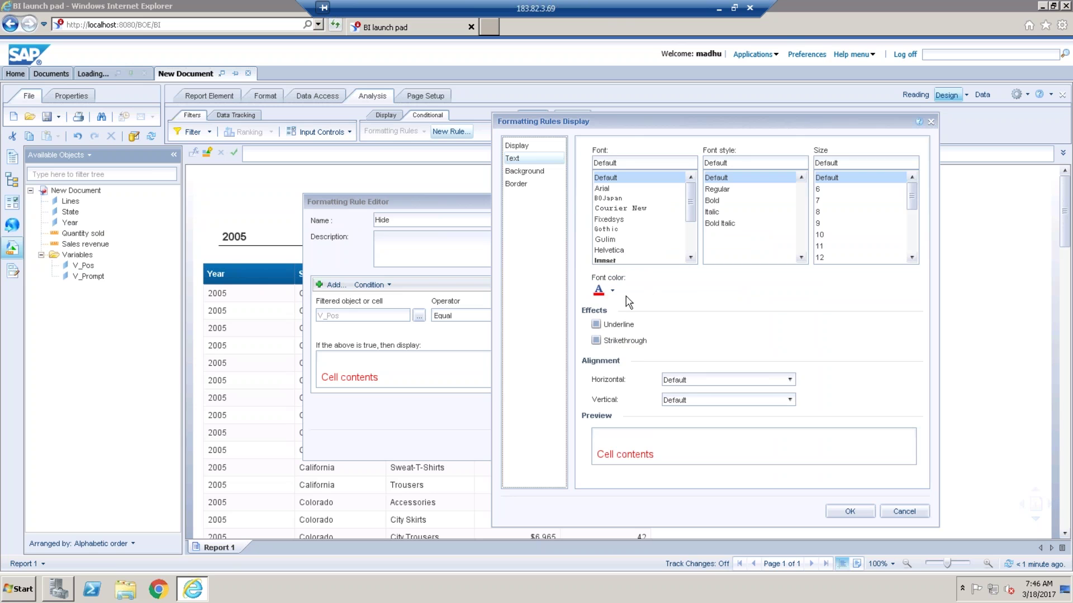
left_click(613, 290)
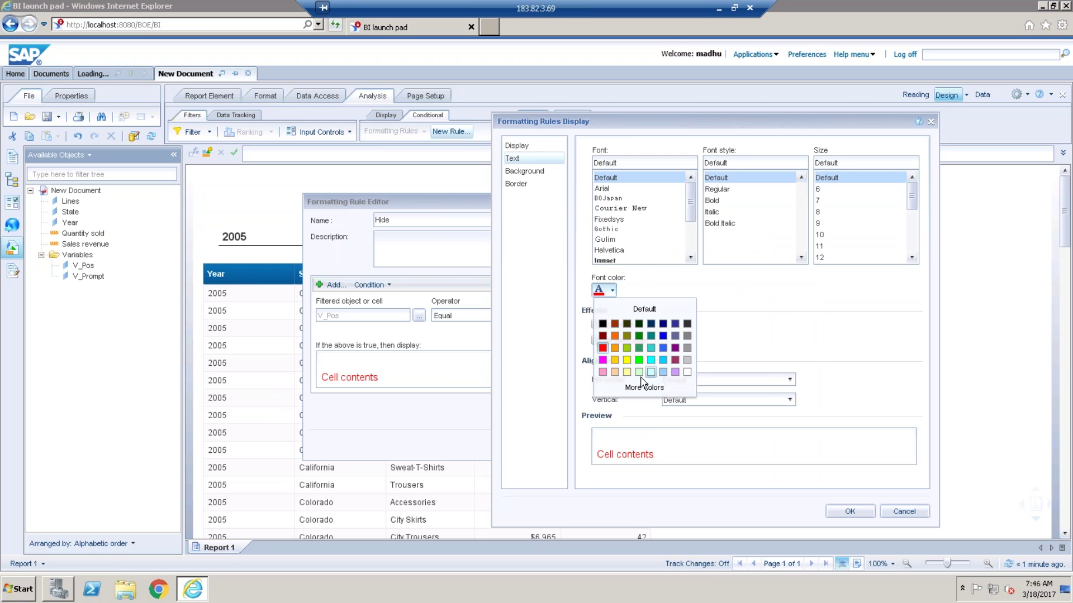
left_click(687, 372)
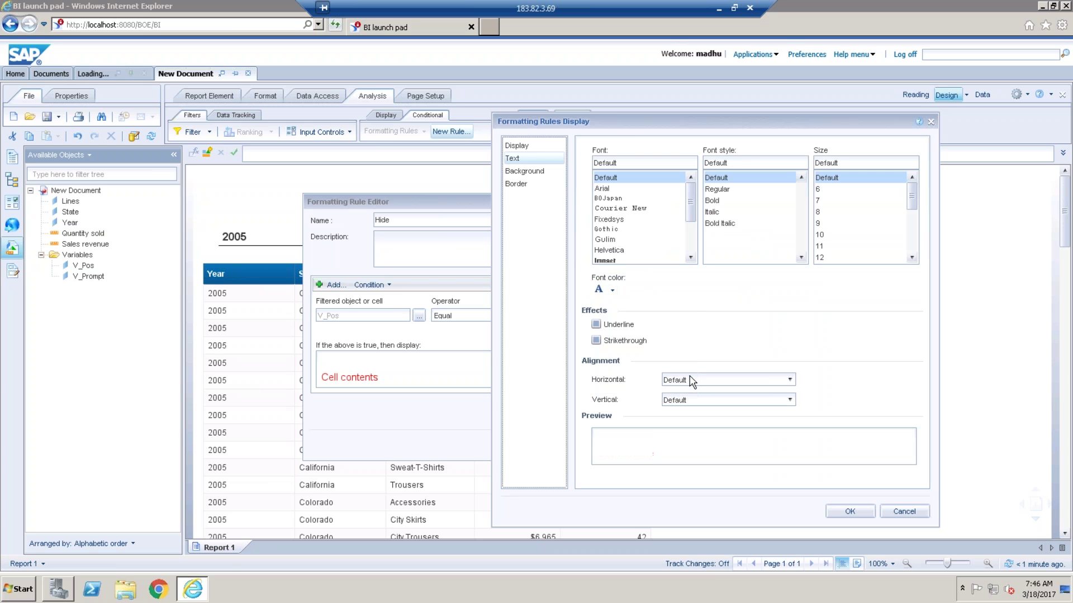
left_click(525, 172)
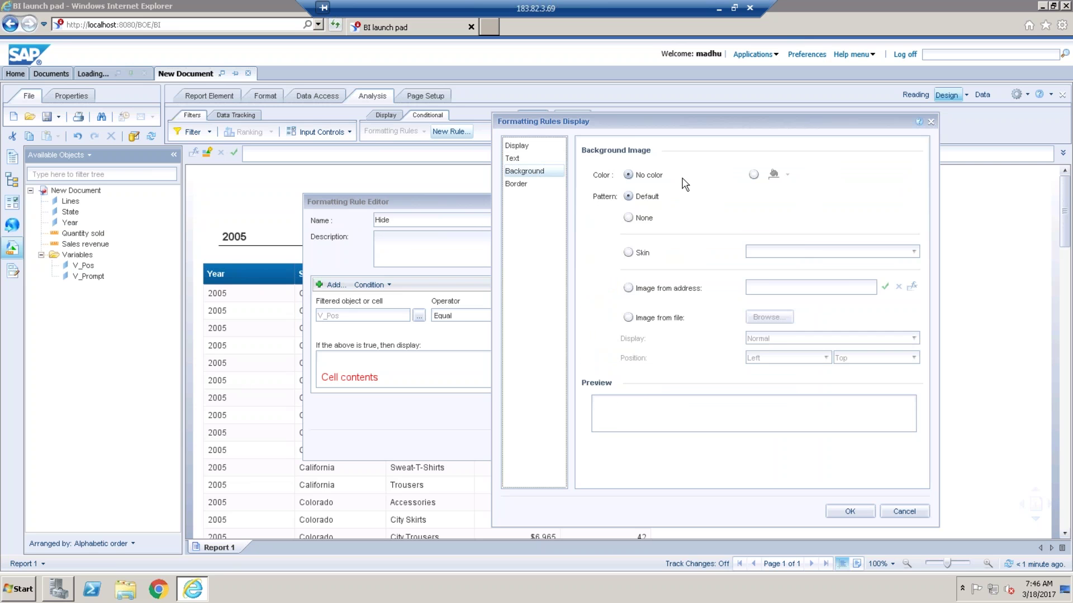
left_click(753, 174)
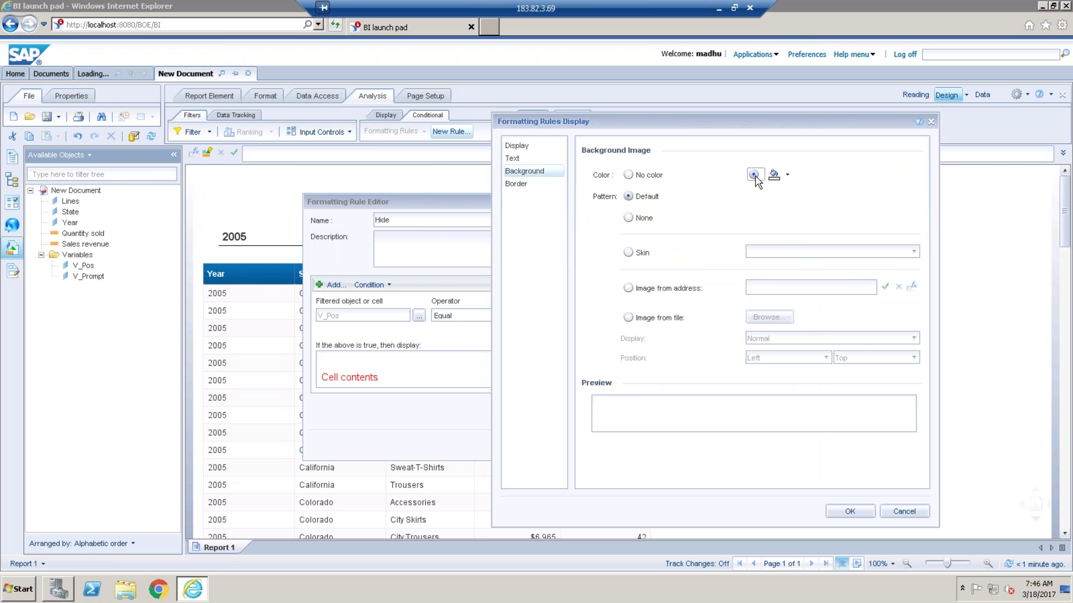
left_click(788, 175)
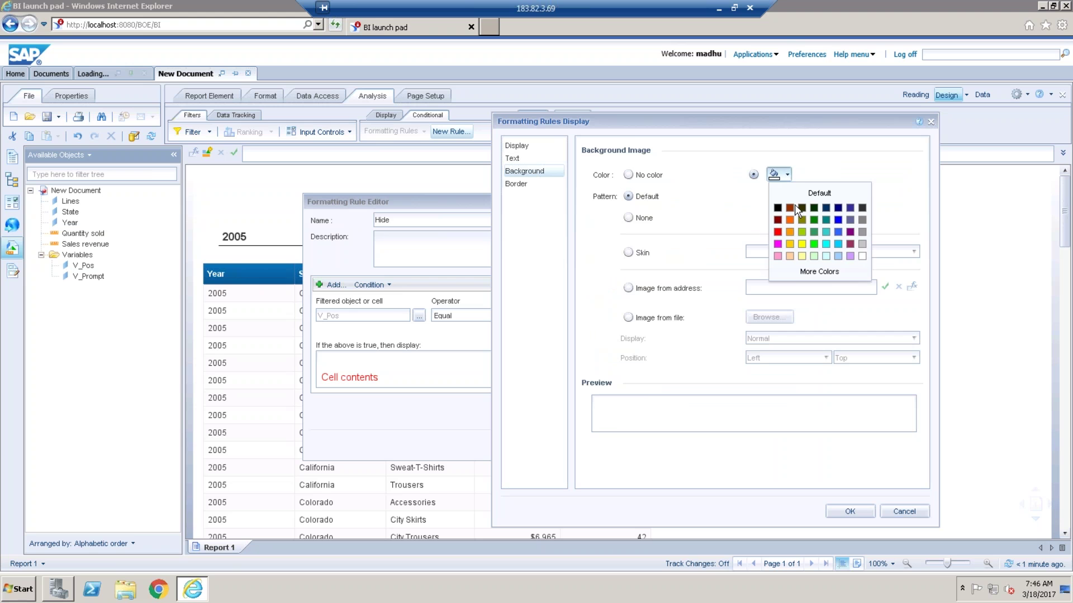
left_click(863, 257)
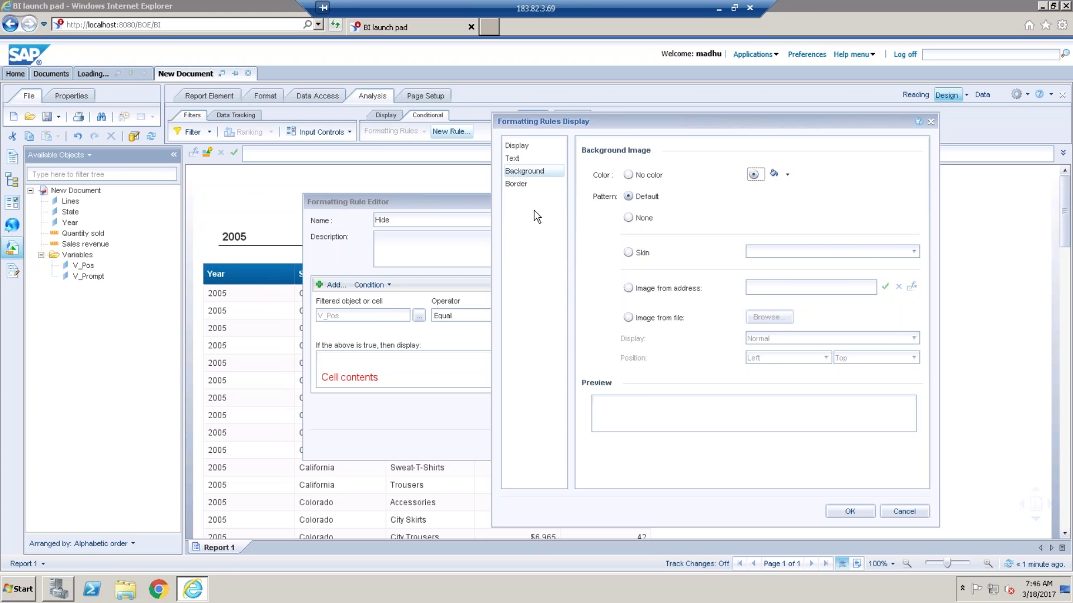
- Remove all borders in the Hide rule's format and save the rule
left_click(519, 185)
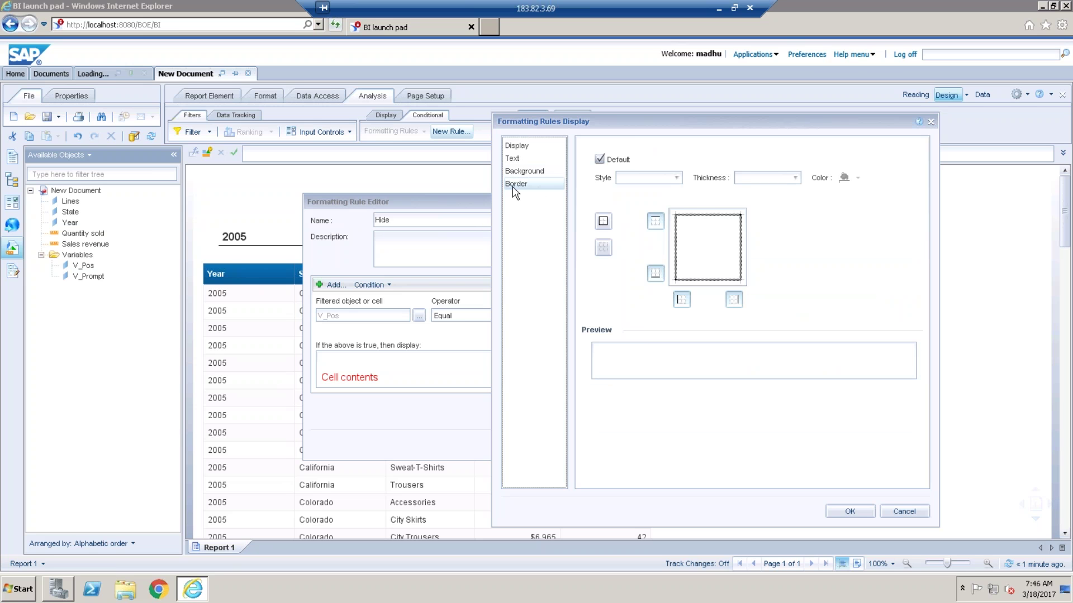
left_click(603, 252)
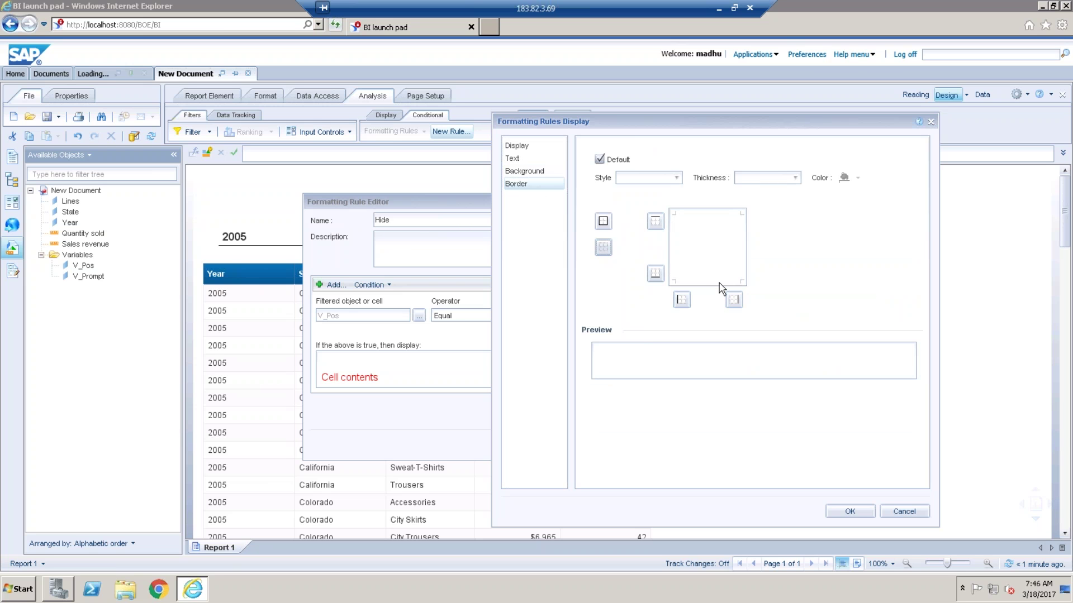
left_click(603, 221)
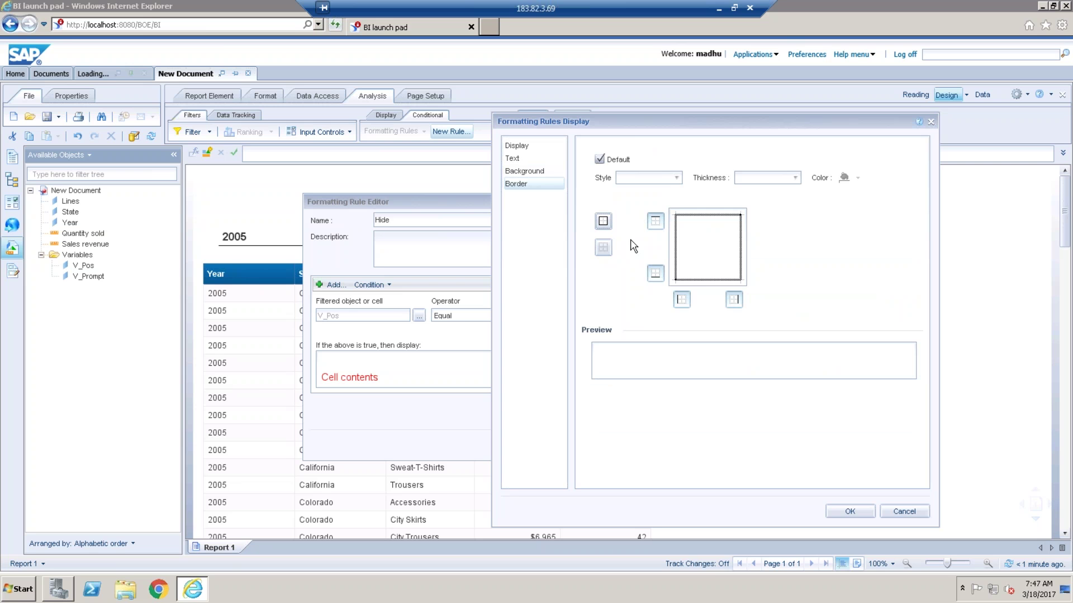
left_click(604, 249)
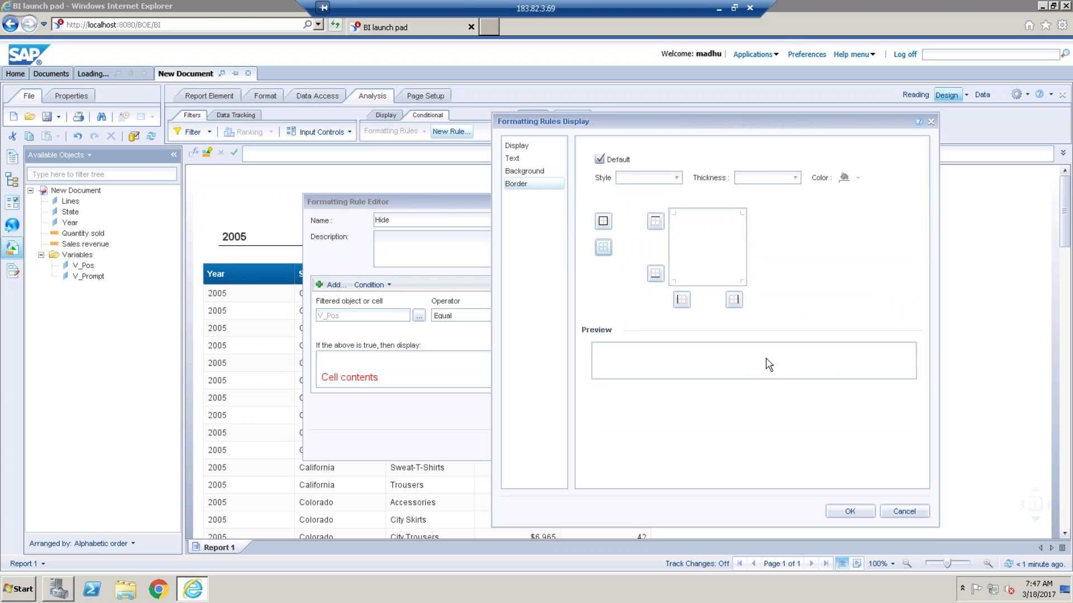
left_click(865, 516)
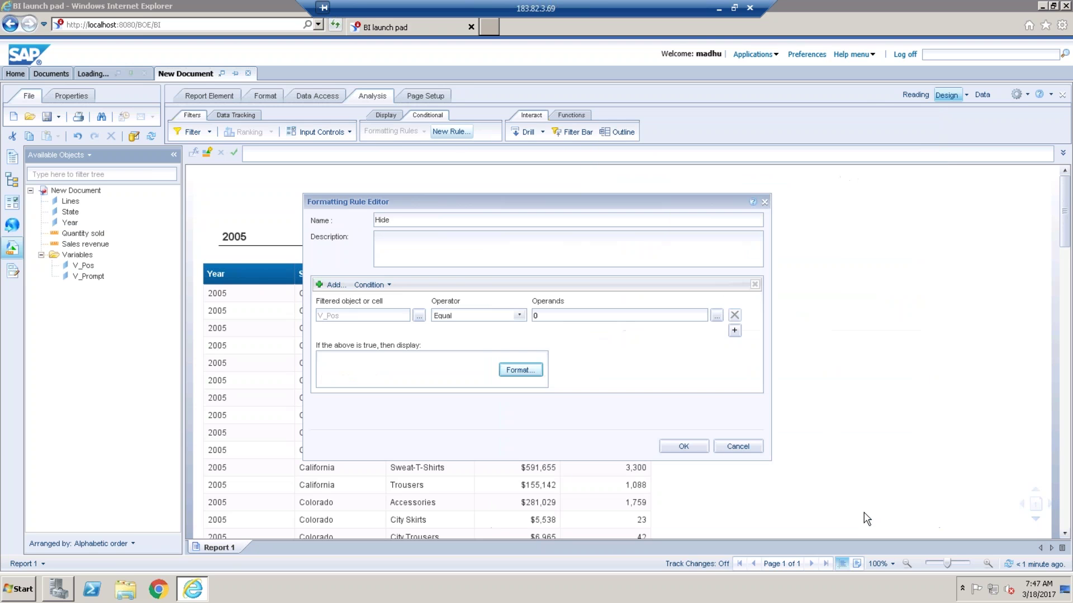
left_click(693, 446)
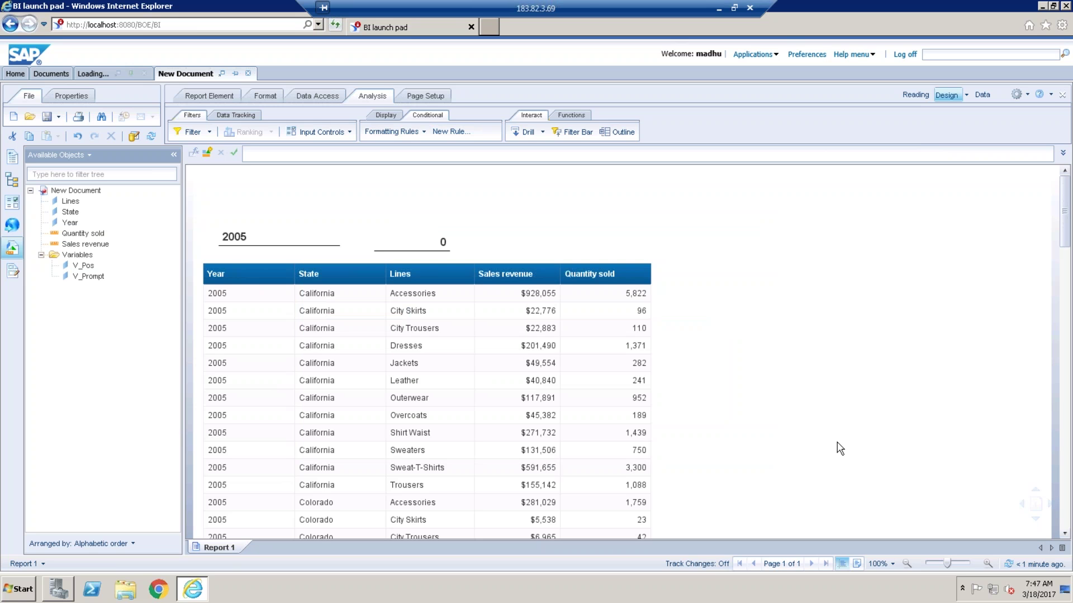
- Apply the Hide formatting rule to the body cells of the table's Year column
left_click(424, 132)
left_click(840, 366)
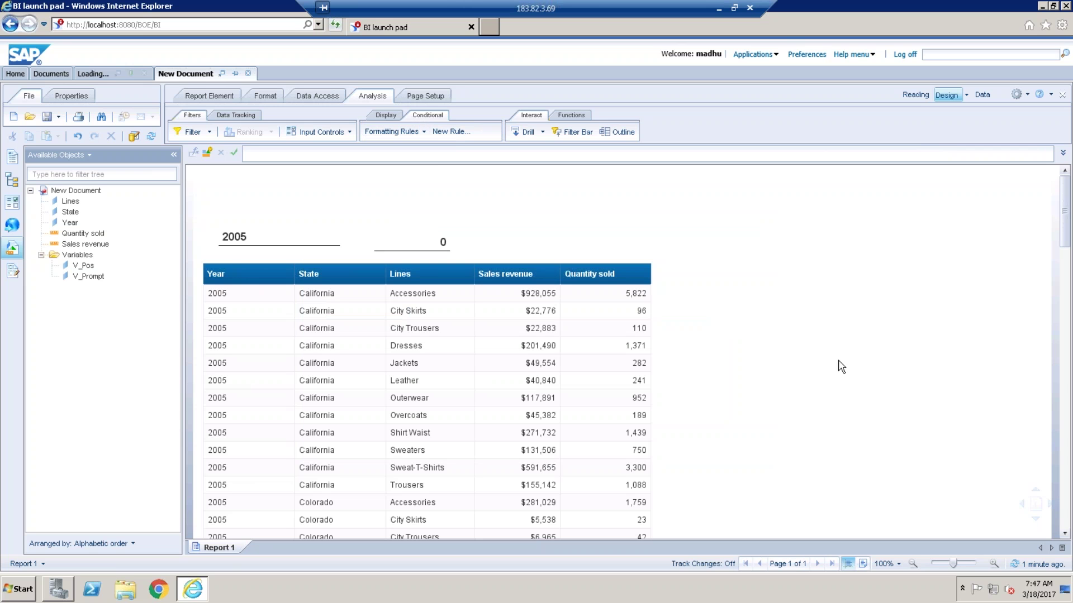
left_click(282, 336)
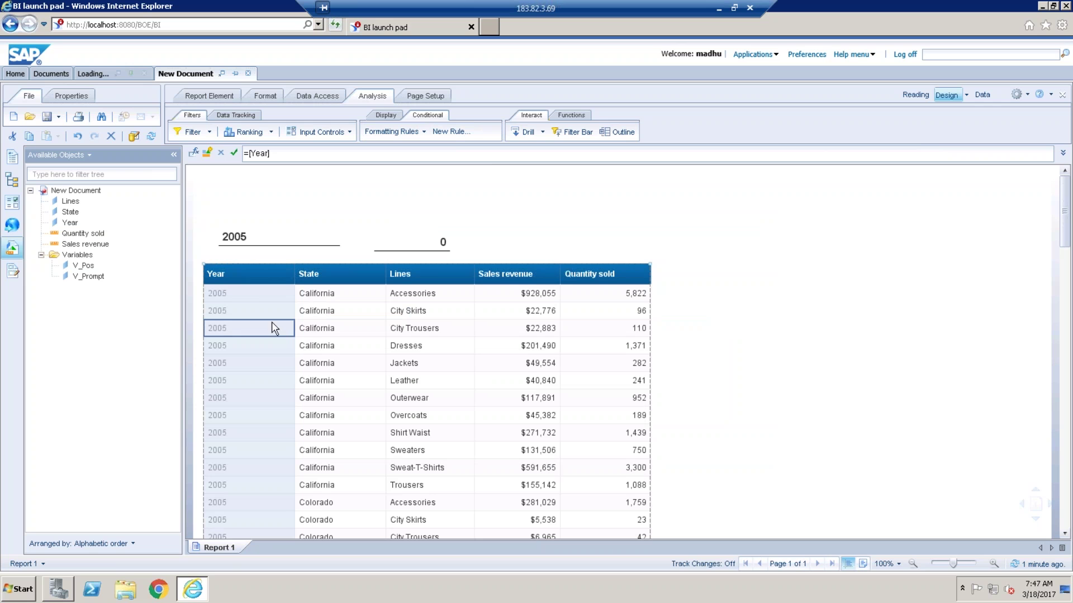
left_click(424, 133)
left_click(376, 150)
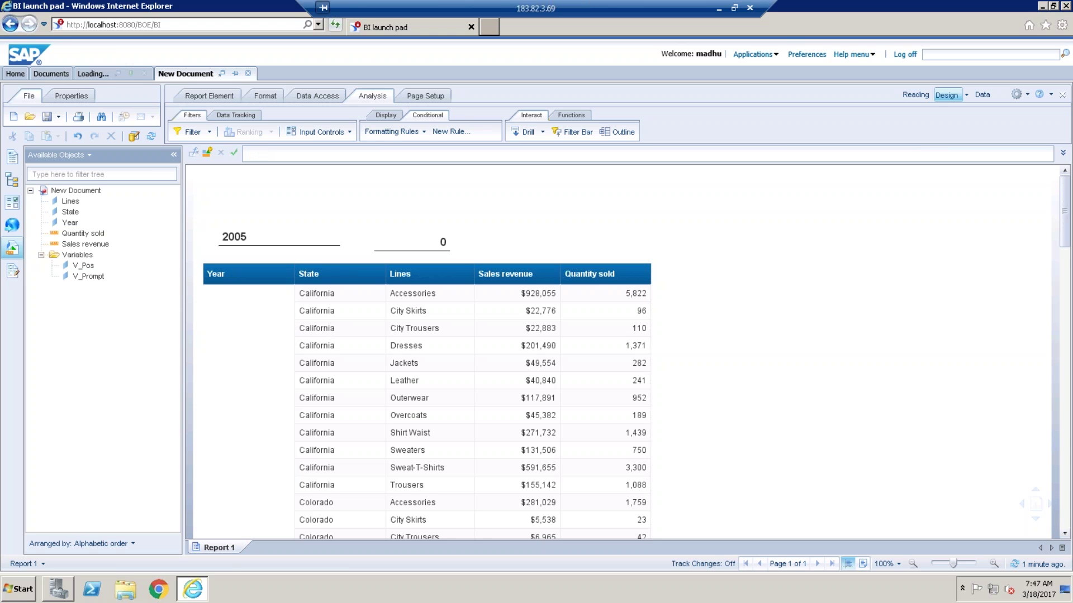
- Apply the Hide formatting rule to the Year column's header cell
left_click(254, 274)
left_click(424, 133)
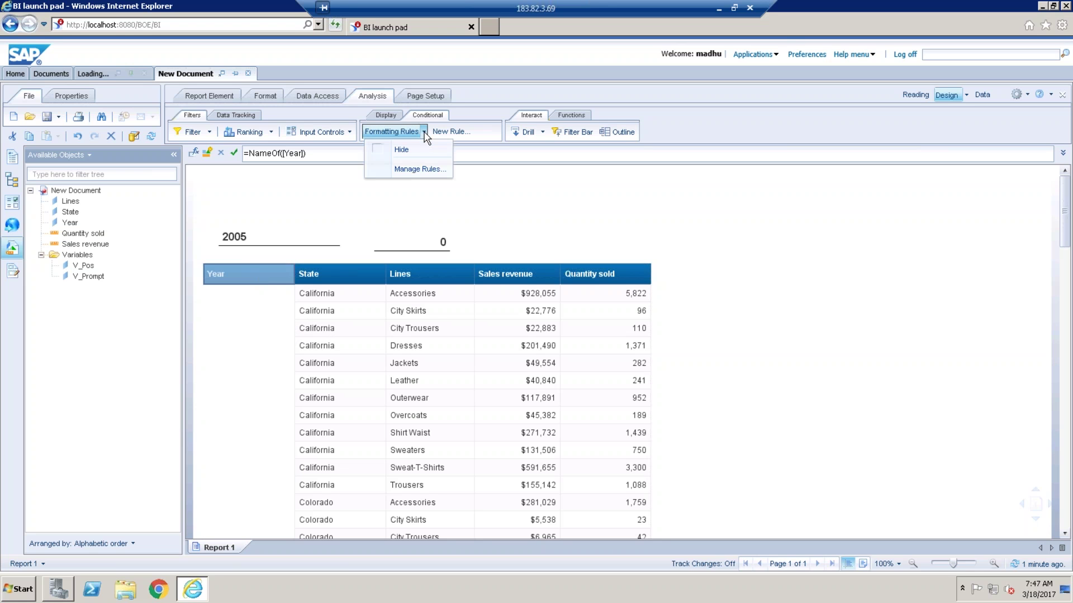
left_click(400, 149)
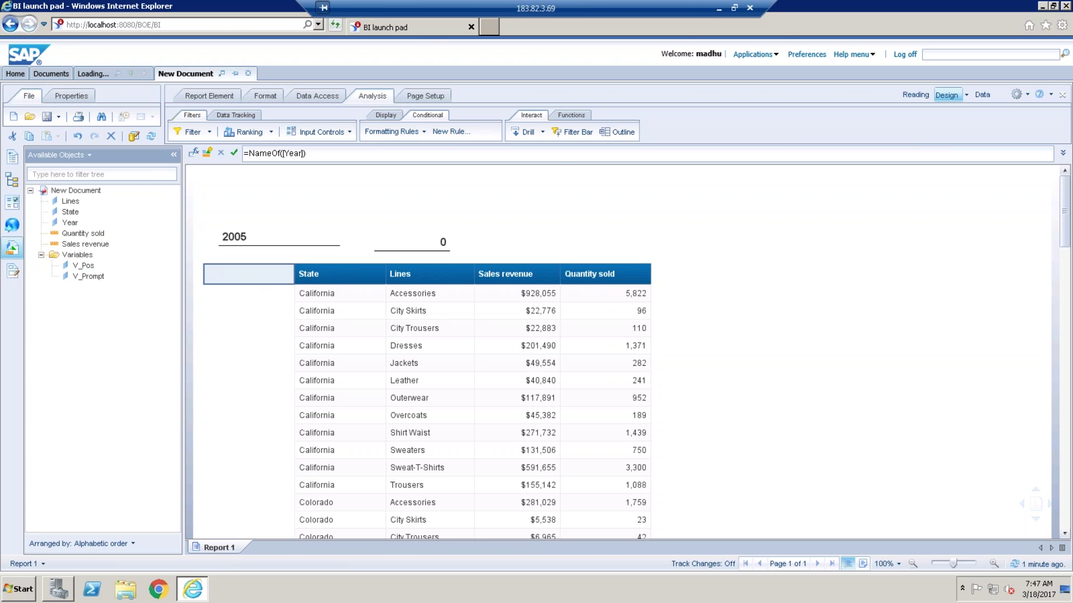
left_click(803, 327)
- Delete the V_Pos and V_Prompt cells above the table
left_click(420, 240)
key("Delete")
left_click(288, 235)
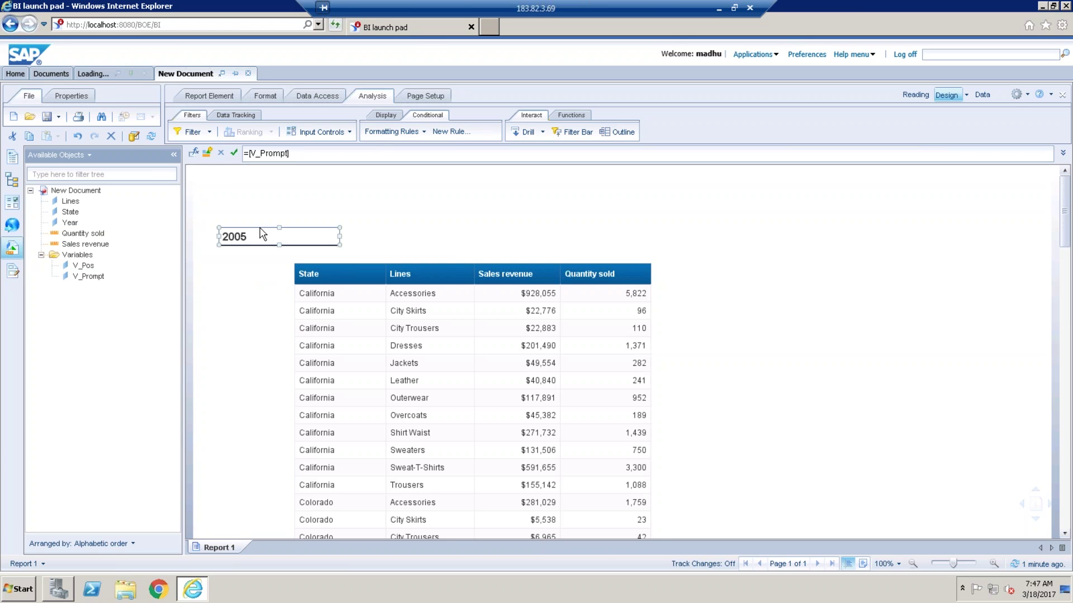
key("Delete")
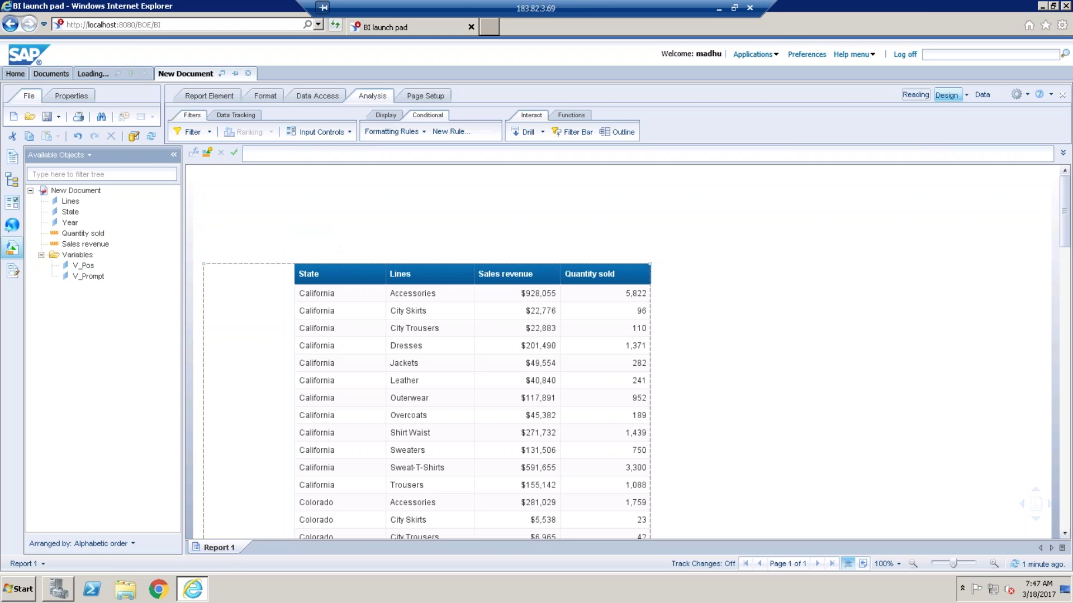
left_click(824, 438)
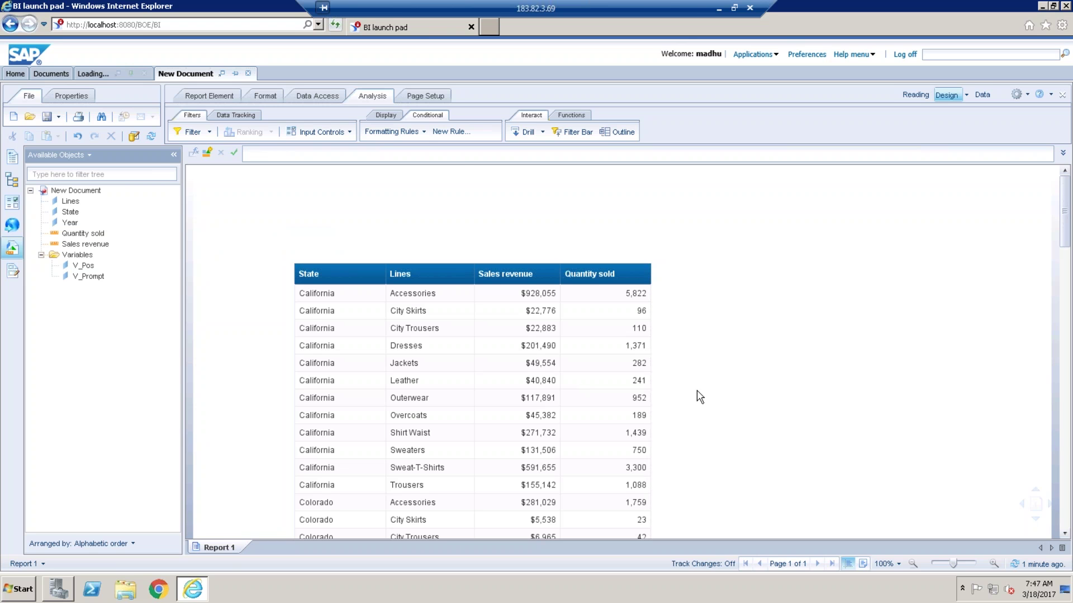
- Refresh the report data with 2017 added alongside 2005 in the Year prompt
left_click(342, 96)
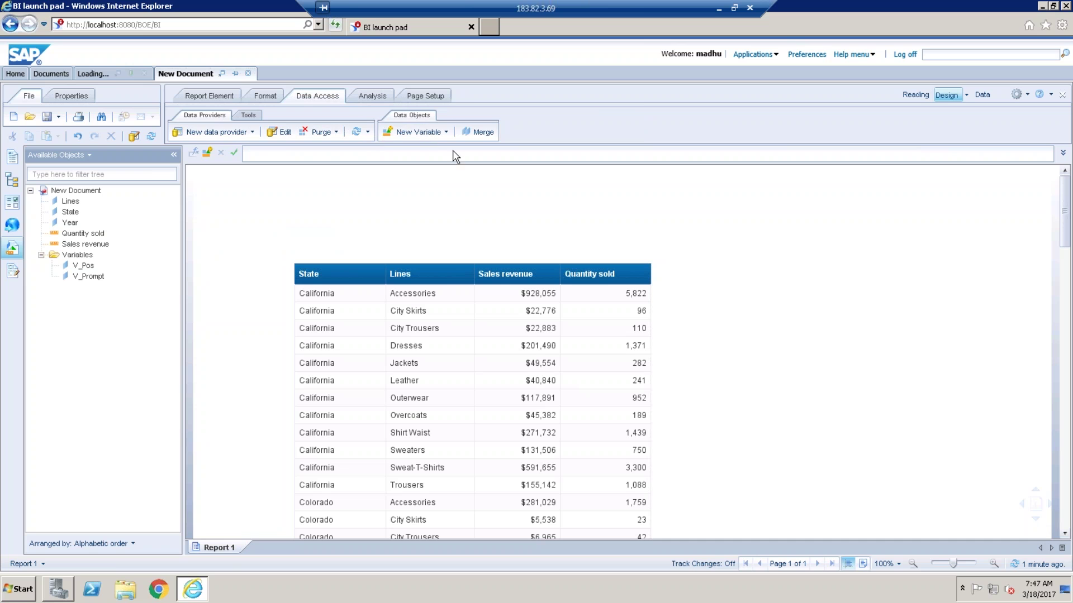
left_click(358, 132)
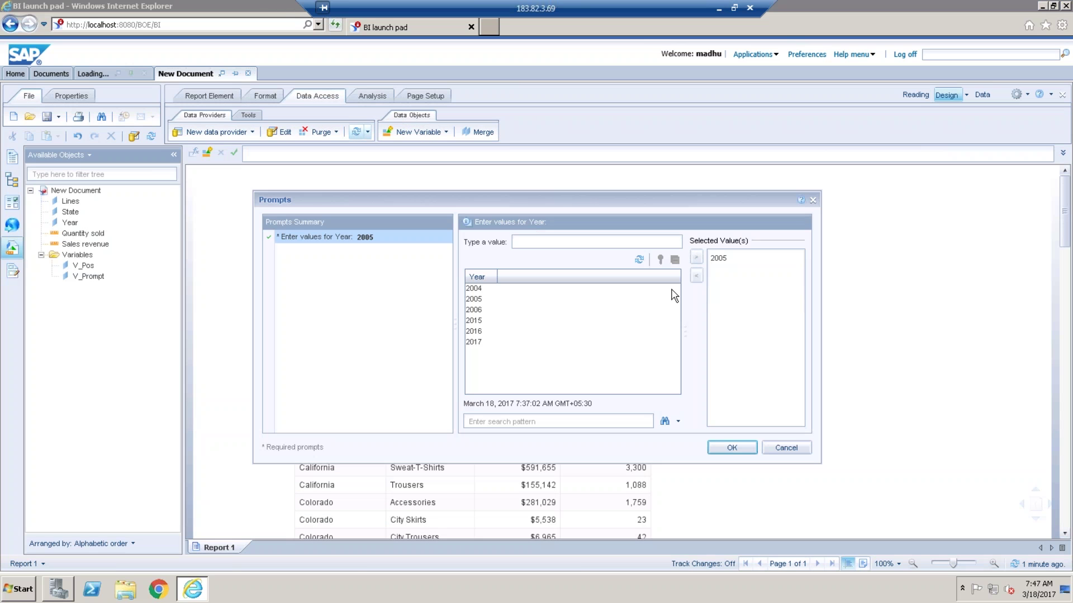
double_click(479, 341)
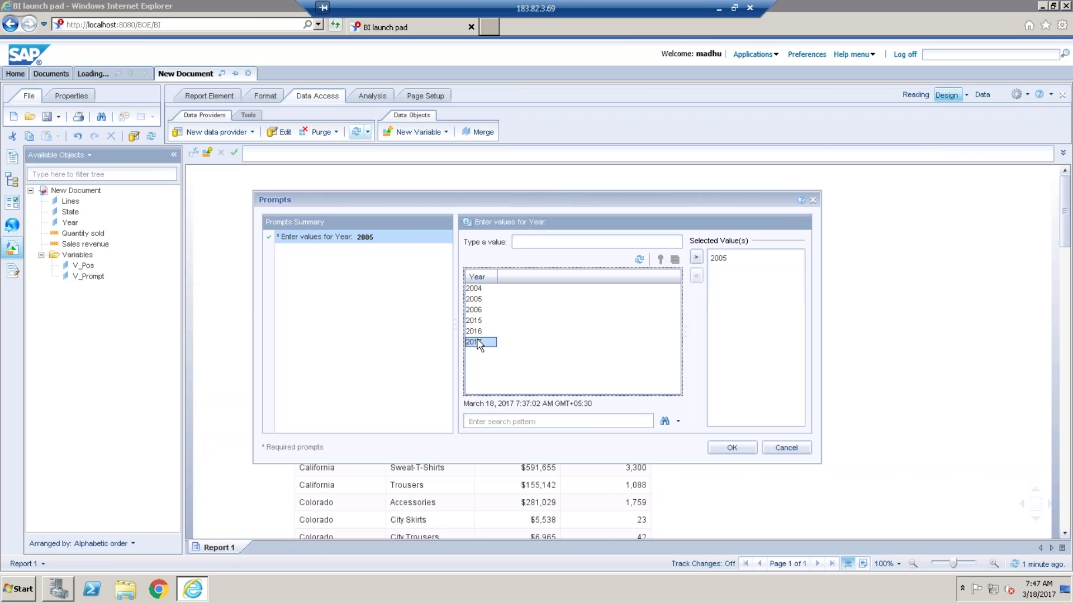
left_click(743, 449)
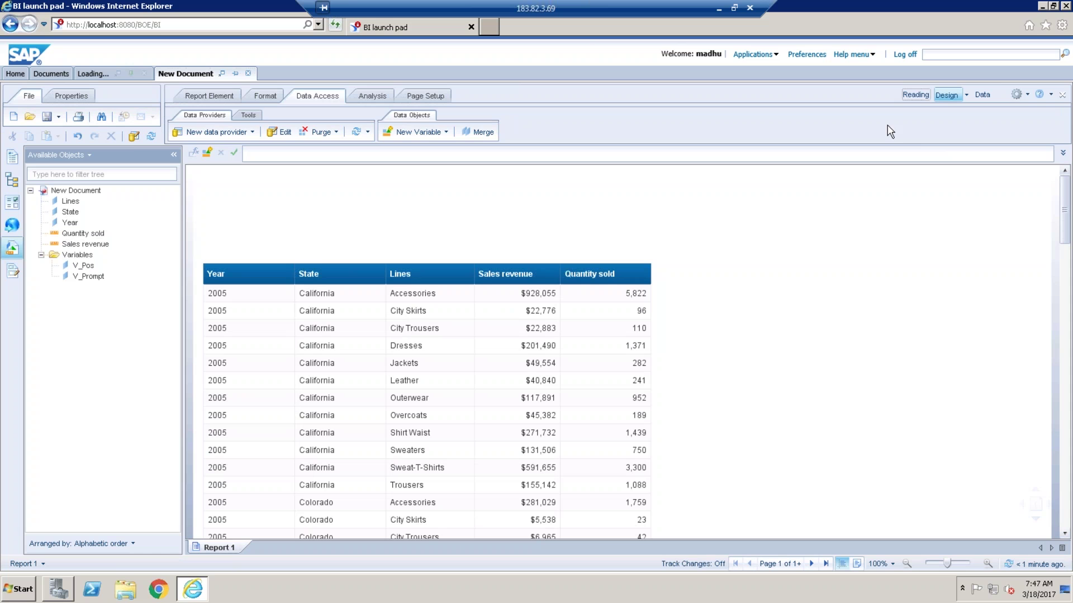
- Switch the report to Reading mode and refresh its data with 2005 removed from the Year prompt, keeping only 2017
left_click(916, 95)
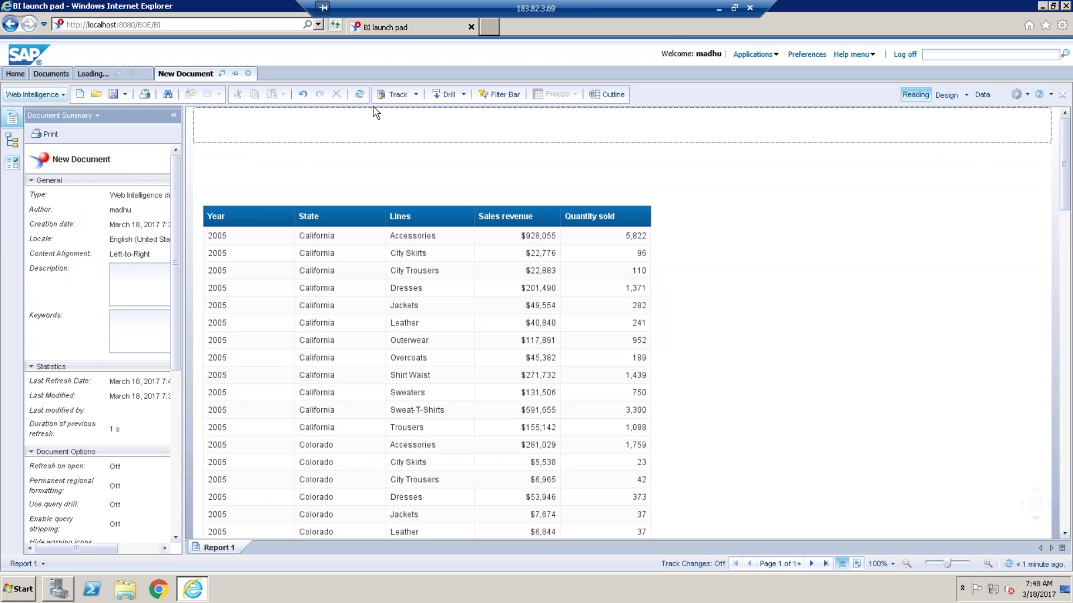
left_click(359, 94)
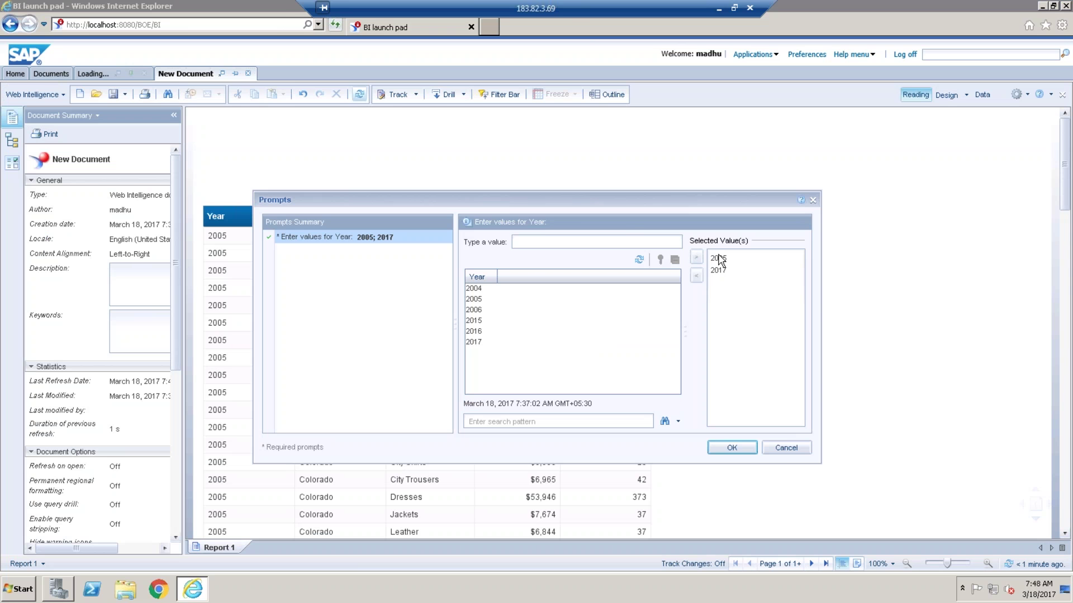
left_click(744, 450)
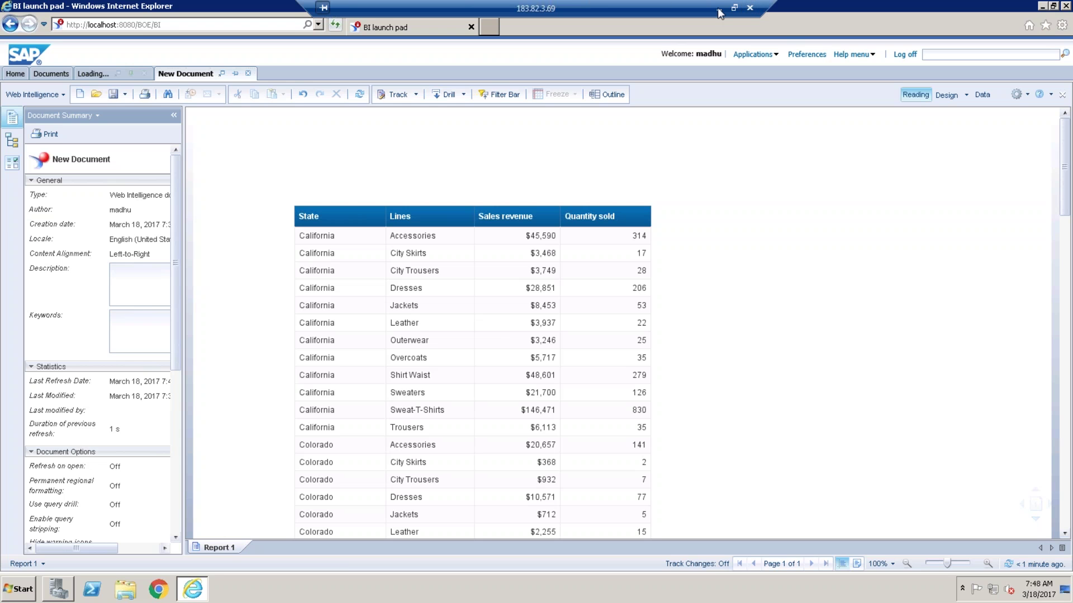
- Return the report to Design mode and select the V_Prompt variable
left_click(947, 95)
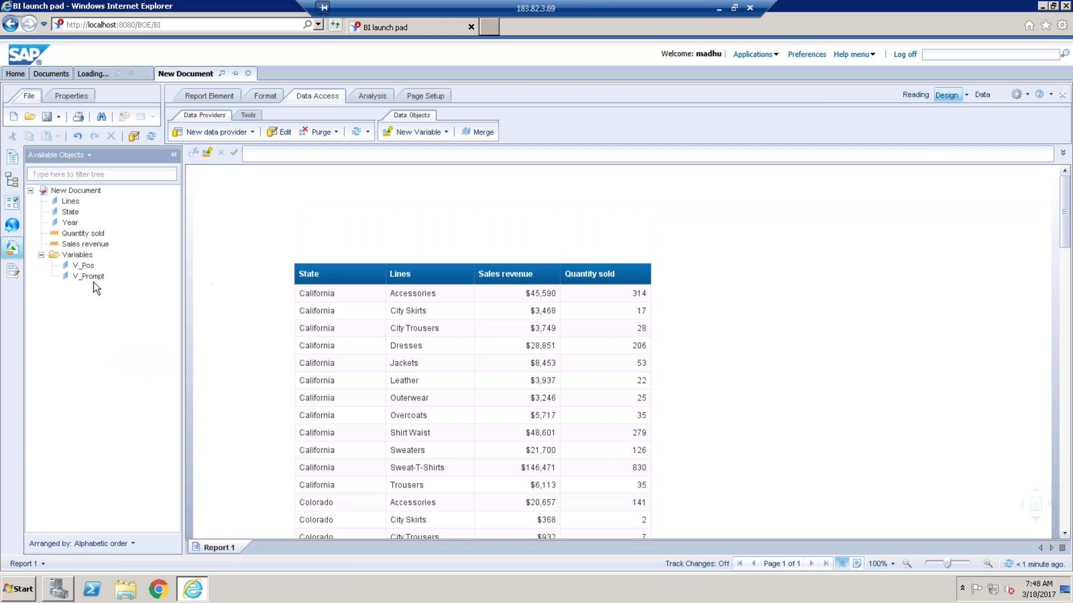
left_click(89, 277)
left_click(82, 264)
left_click(89, 276)
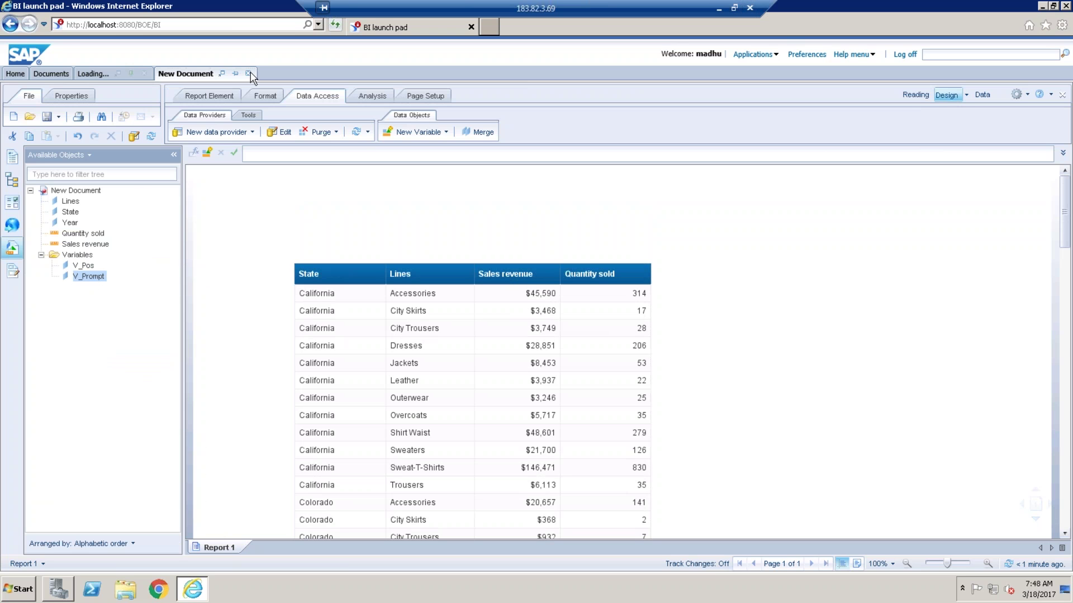
- Insert a blank cell above the upper-left corner of the table
left_click(210, 96)
left_click(194, 132)
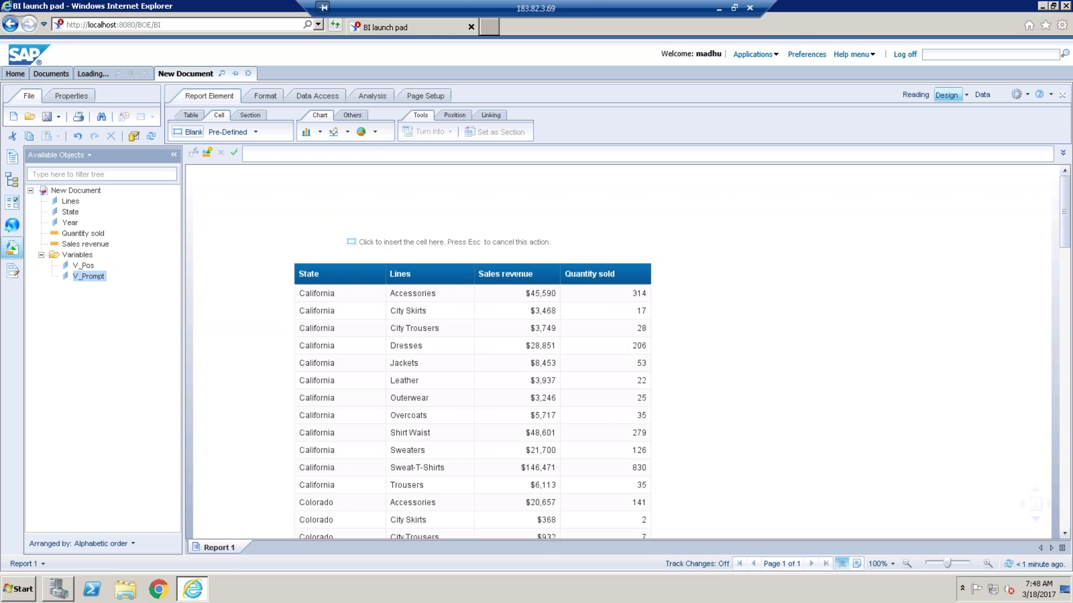
left_click(238, 232)
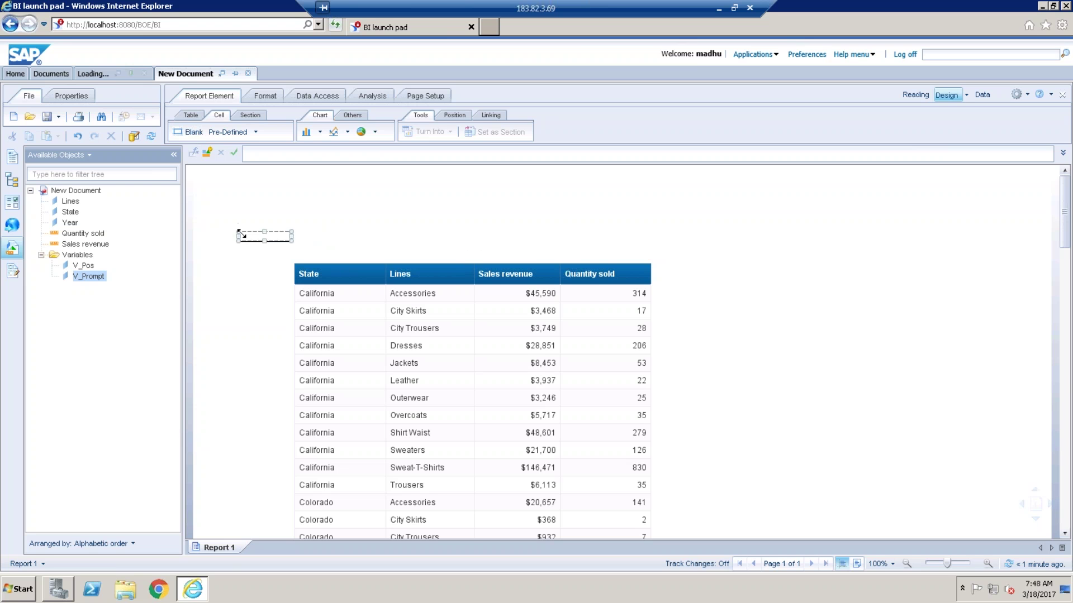
mouse_move(94, 274)
left_mouse_down()
mouse_move(230, 263)
mouse_move(268, 240)
mouse_move(83, 285)
left_mouse_up()
- Open the existing Hide conditional formatting rule to examine its condition
left_click(369, 99)
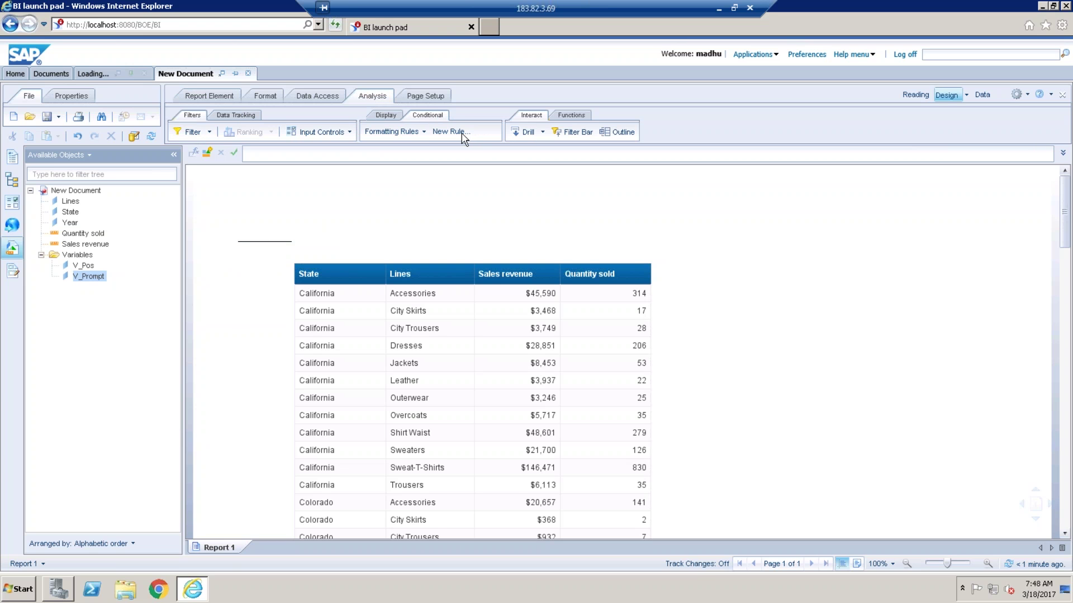
left_click(424, 132)
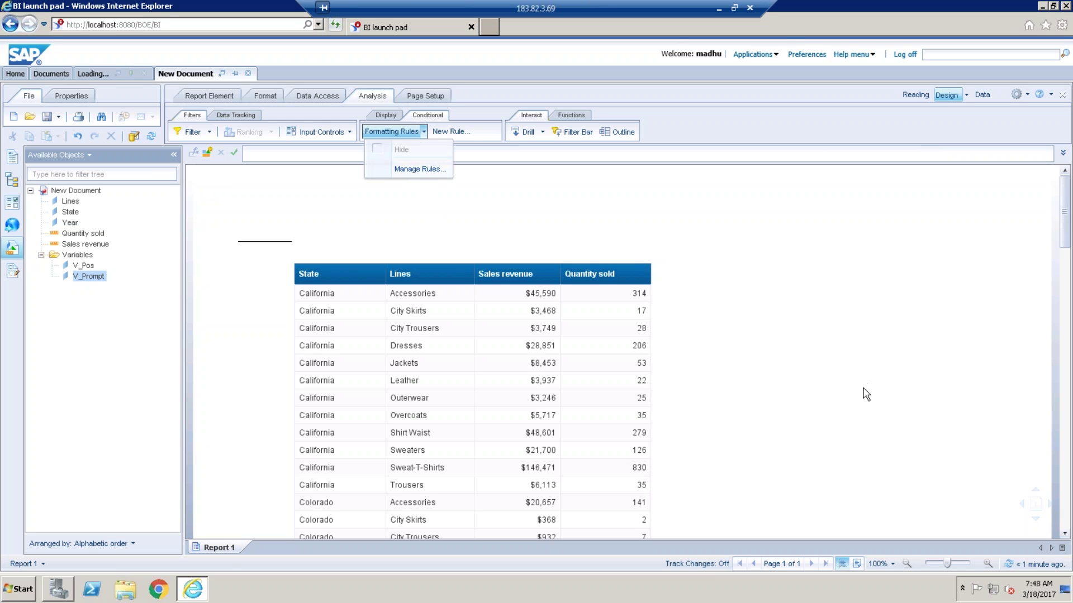
left_click(813, 381)
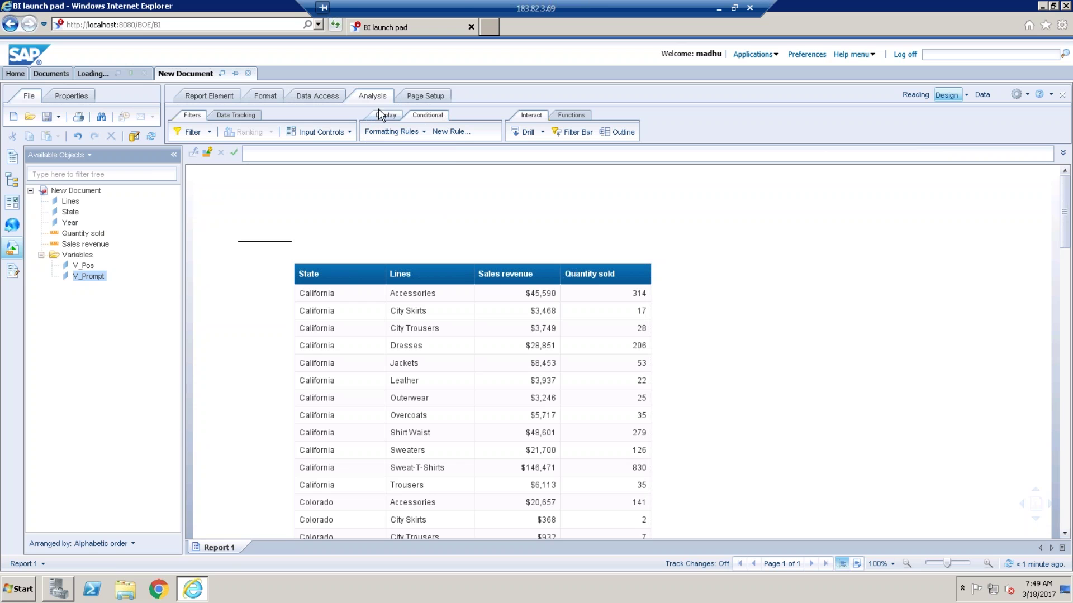
left_click(391, 116)
left_click(430, 117)
left_click(424, 132)
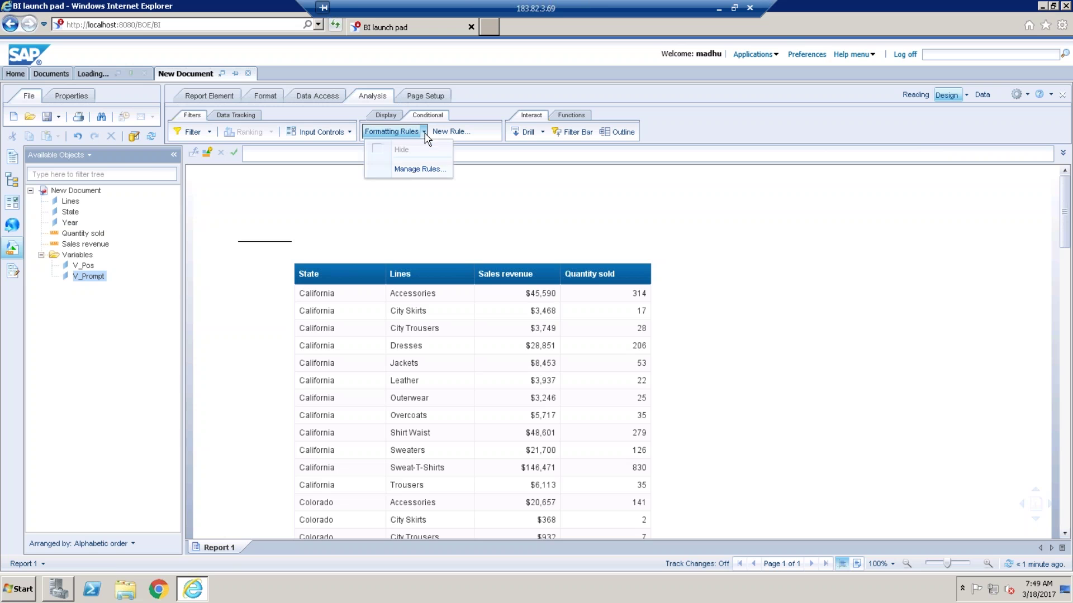
left_click(429, 170)
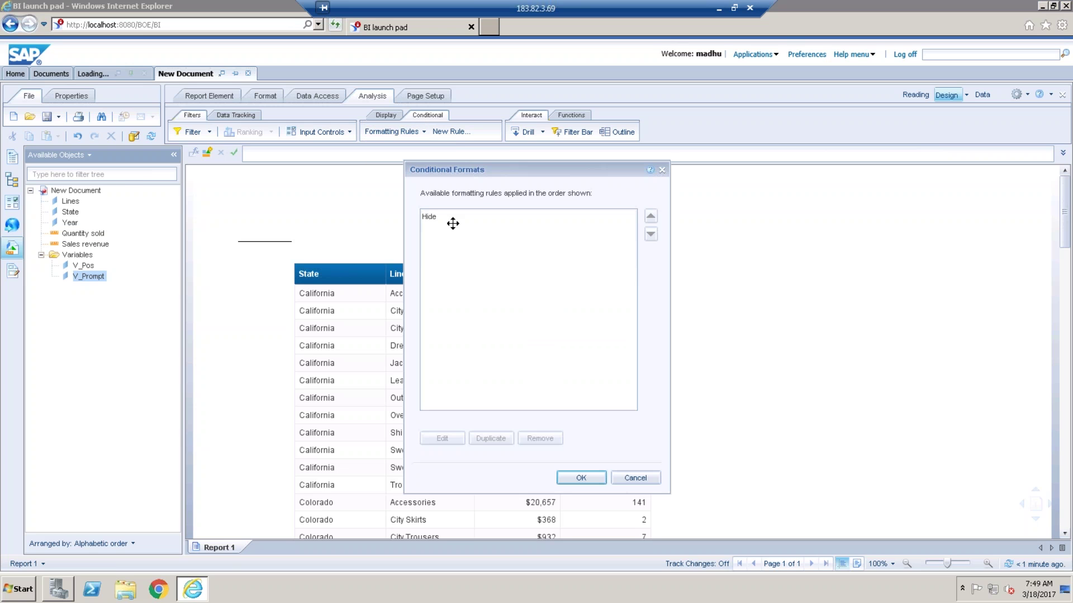
left_click(435, 218)
left_click(441, 438)
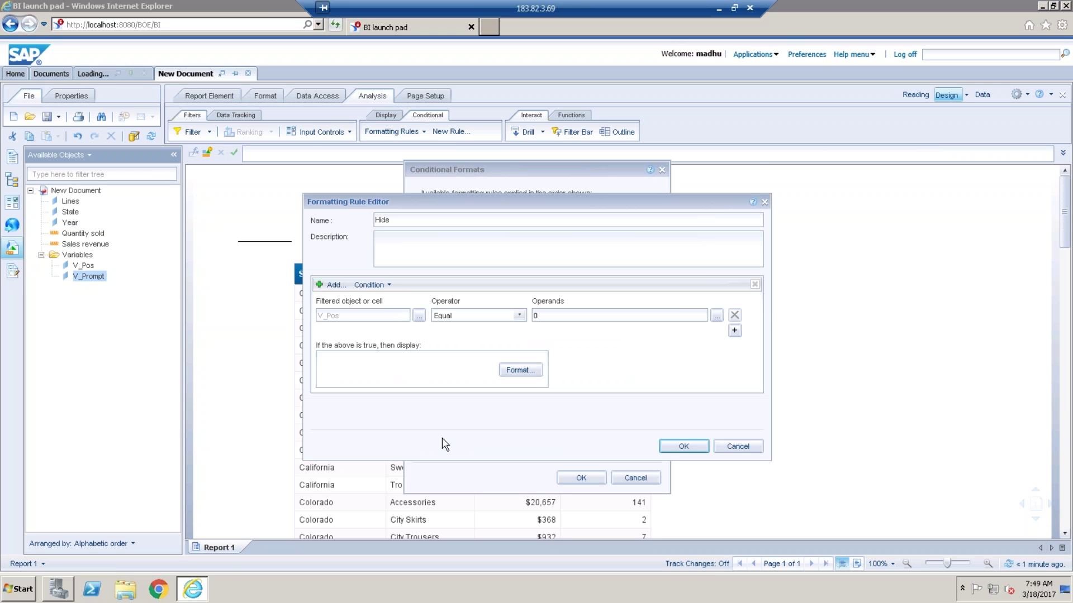
- Review the Hide rule's display, text, background and border formats, and close the rule without changes
left_click(529, 371)
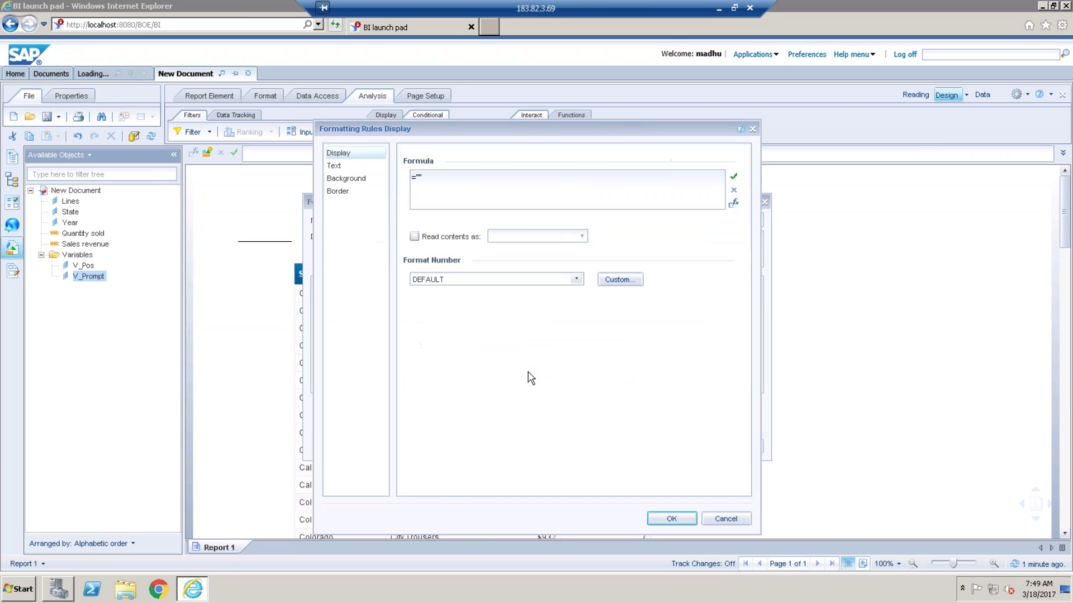
left_click(337, 168)
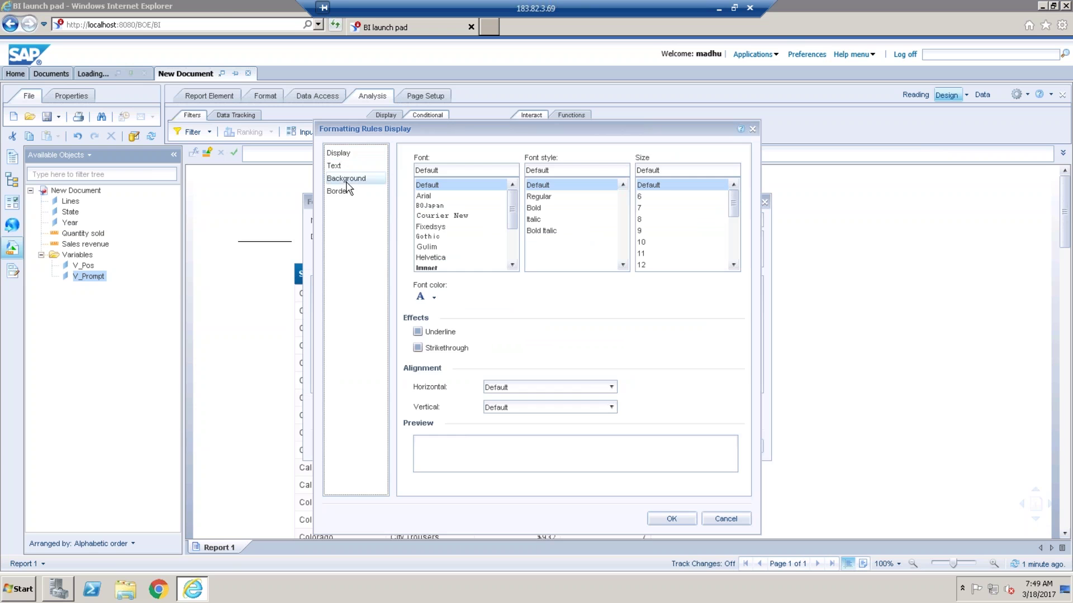
left_click(346, 180)
left_click(346, 191)
left_click(347, 153)
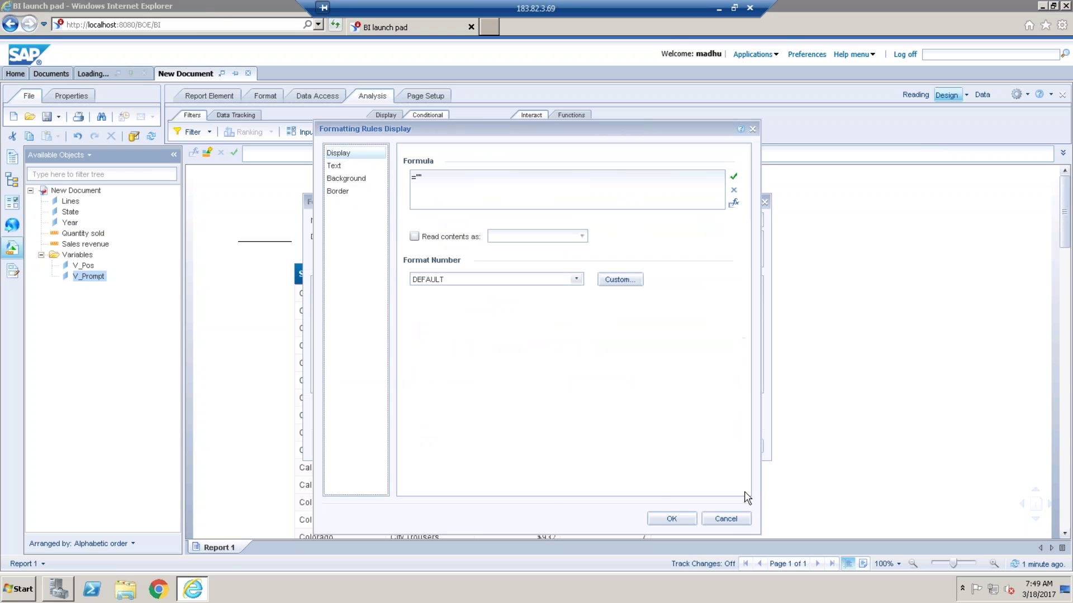
left_click(739, 521)
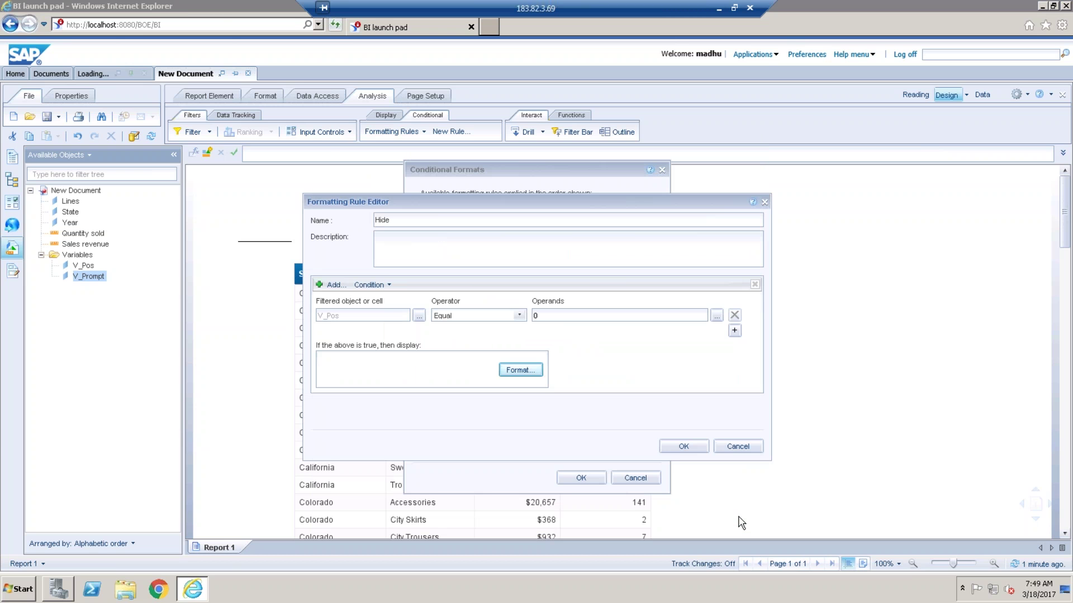
left_click(683, 446)
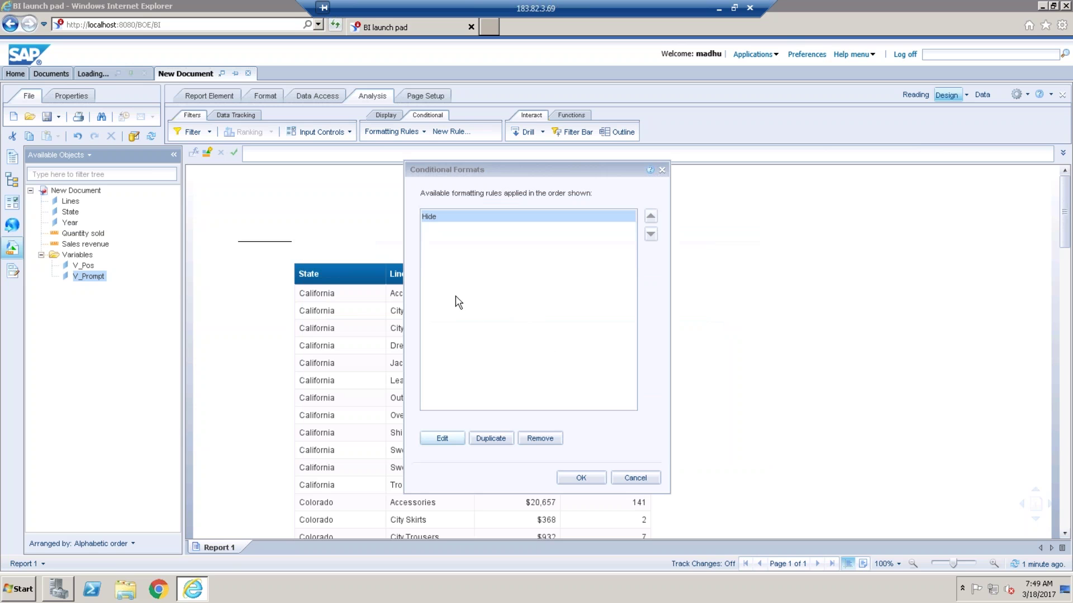
left_click(637, 479)
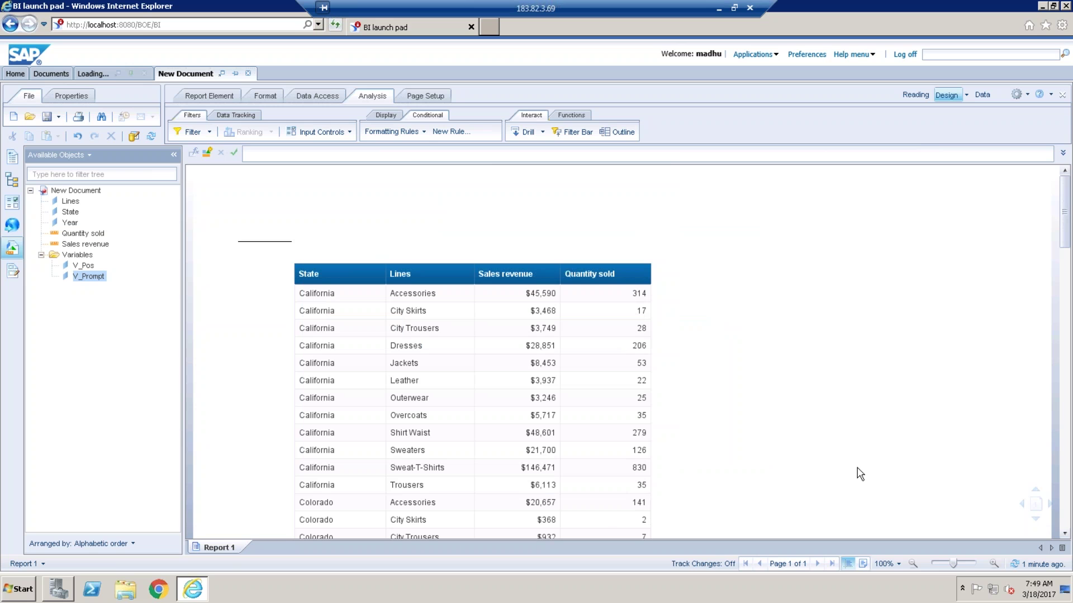
- Delete the blank cell above the table
left_click(278, 237)
key("Delete")
- Refresh the report data with 2015 added alongside 2017 in the Year prompt
left_click(327, 96)
left_click(356, 132)
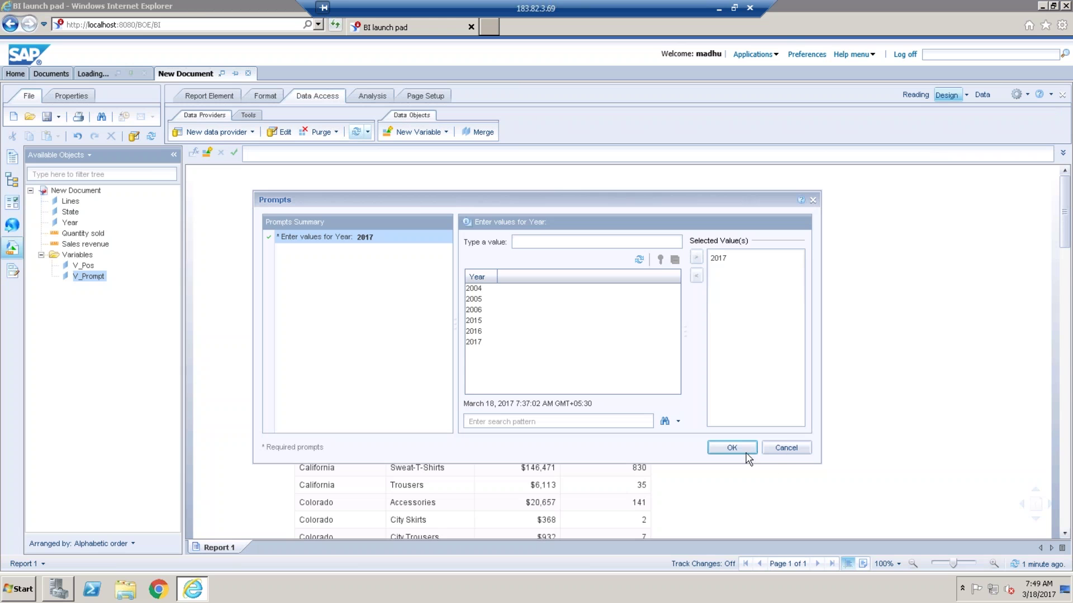
double_click(481, 320)
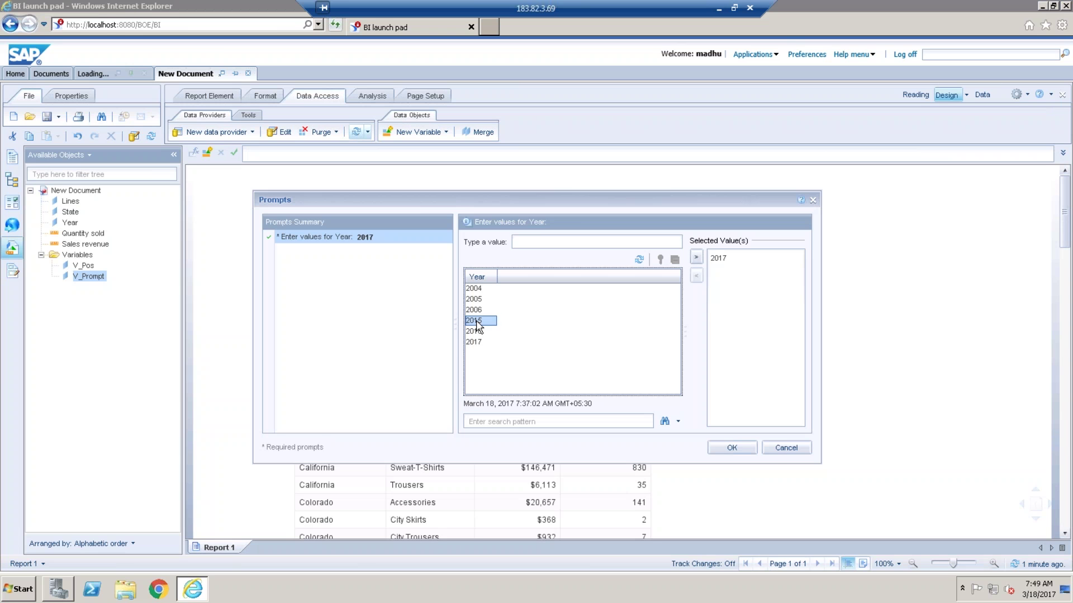
left_click(731, 447)
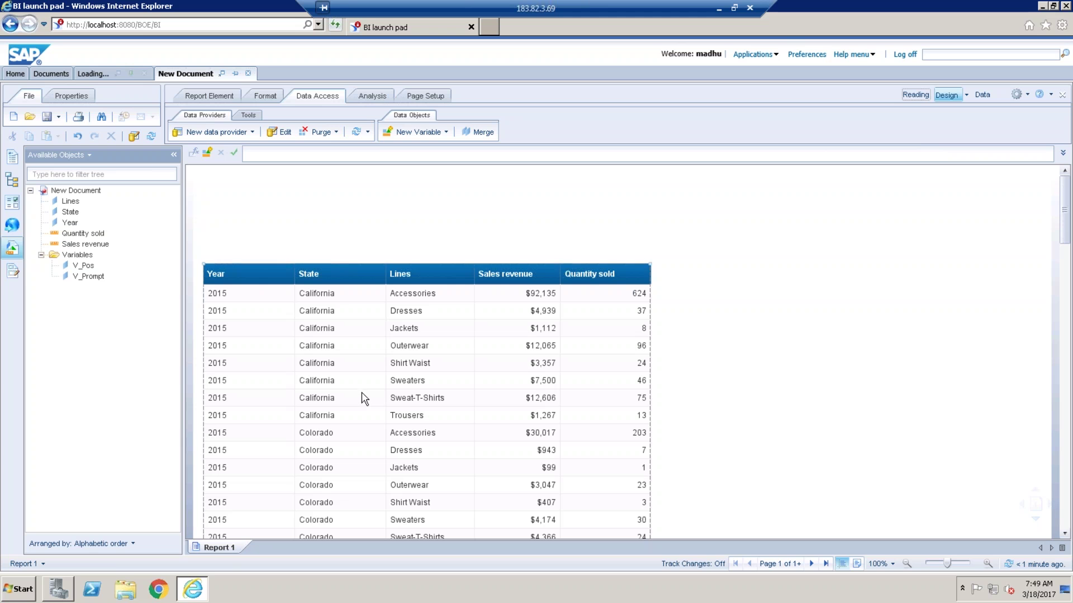
- Refresh the report data with 2015 removed from the Year prompt, leaving only 2017 selected
left_click(357, 135)
double_click(725, 273)
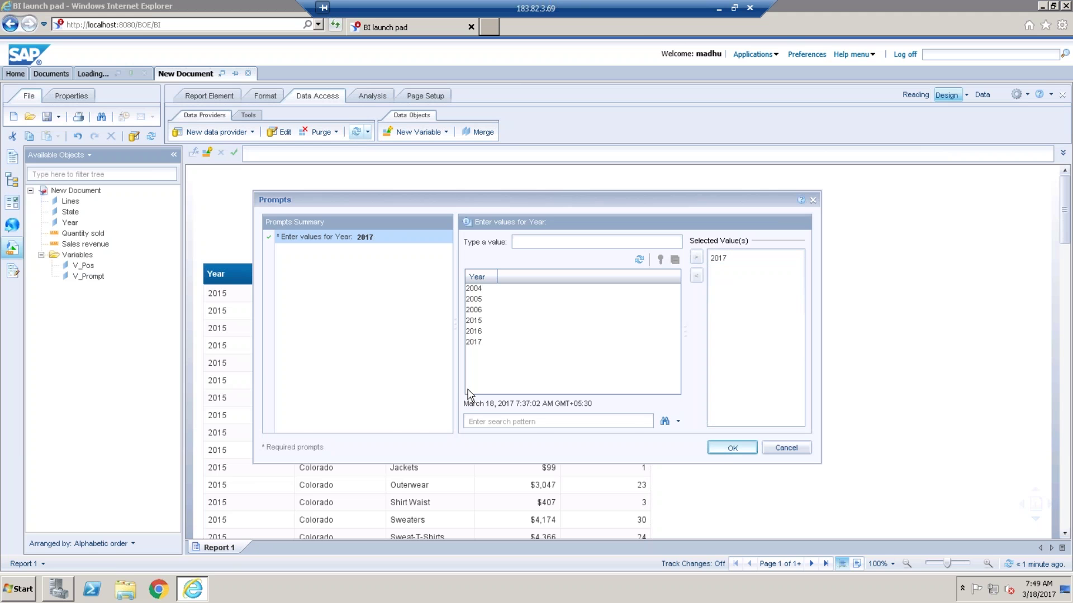
key("Return")
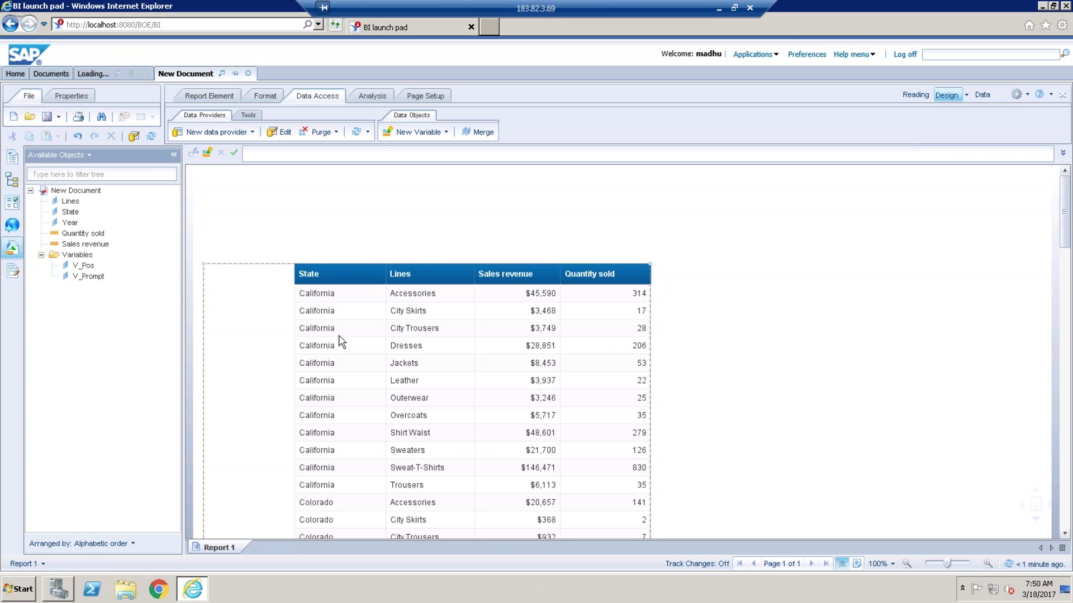
- Narrow the hidden Year column to about 0.51 cm and enable Autofit width for its body cells
left_click(289, 363)
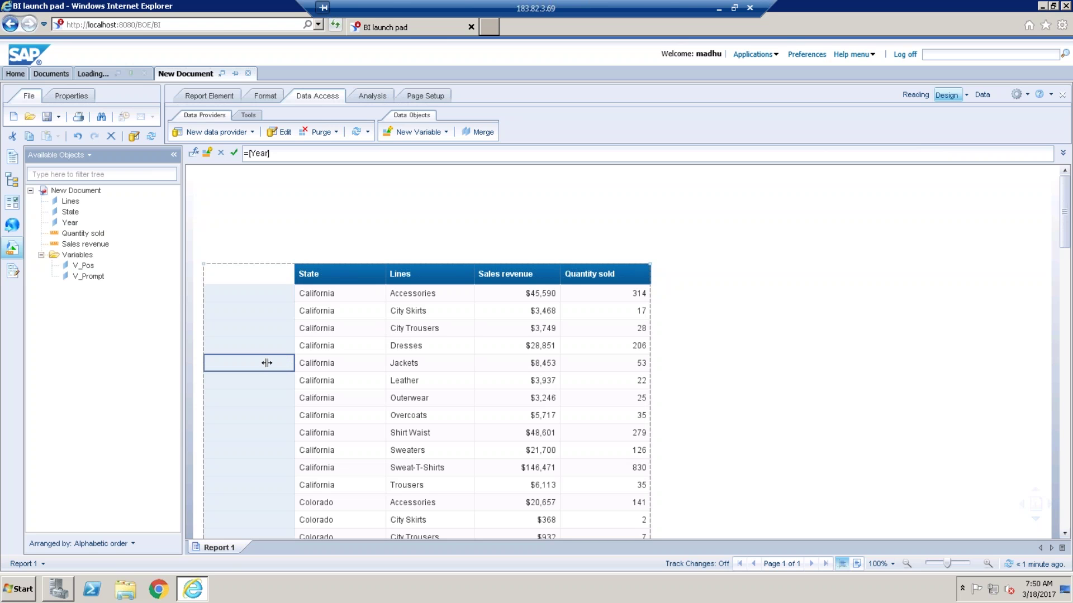
left_click_drag(219, 361, 216, 362)
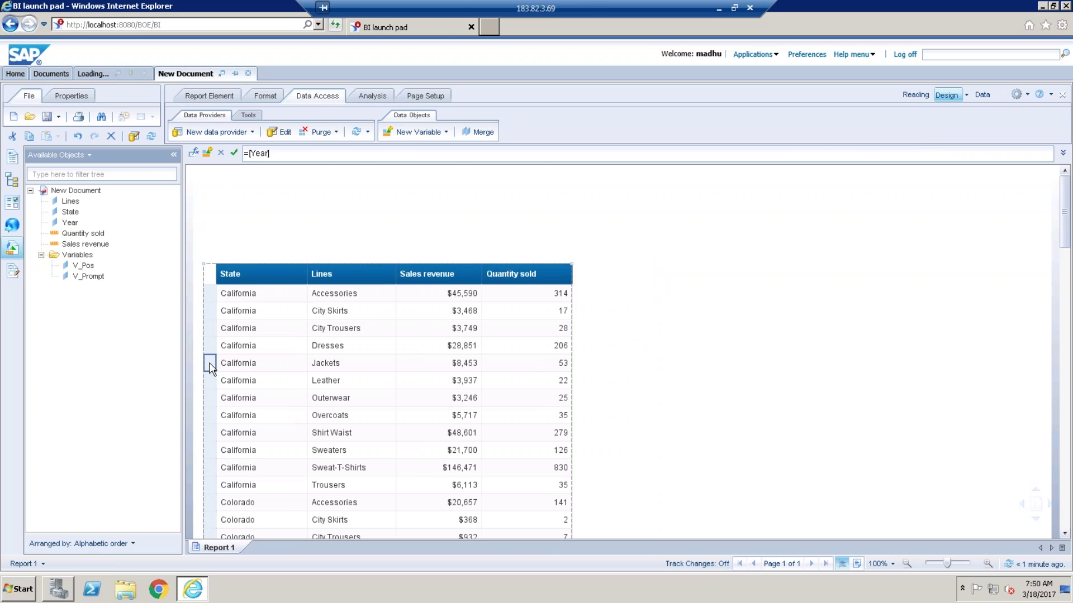
right_click(211, 367)
mouse_move(307, 569)
left_click(279, 590)
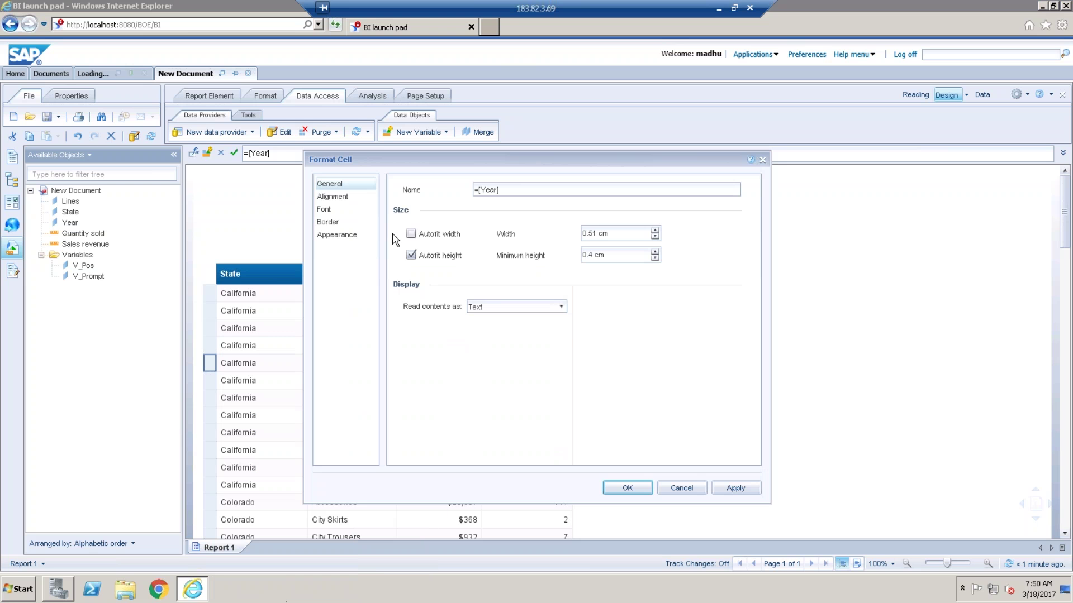
left_click(412, 234)
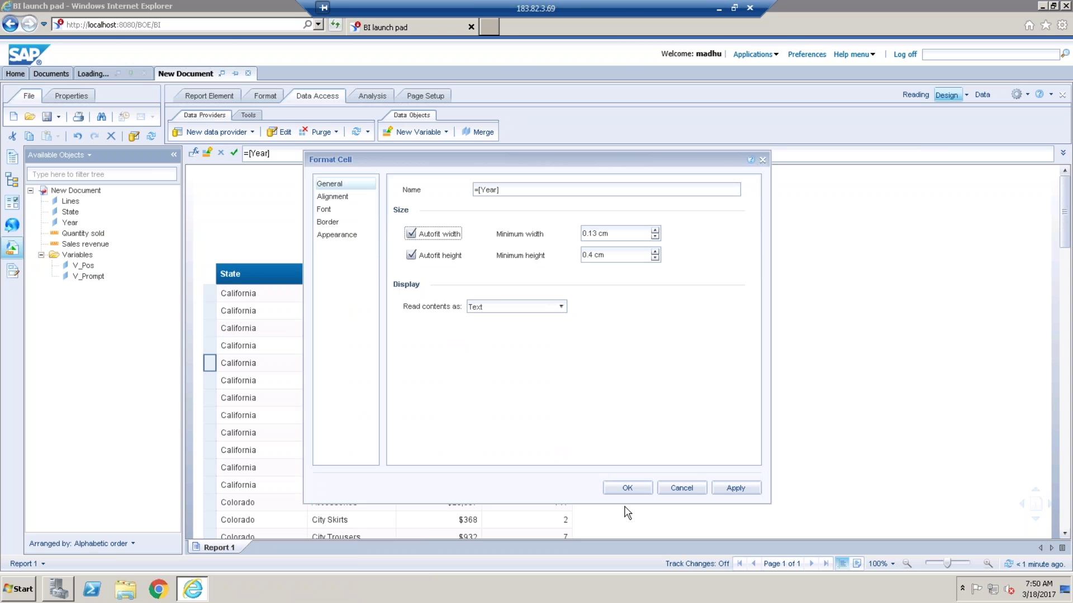
left_click(627, 488)
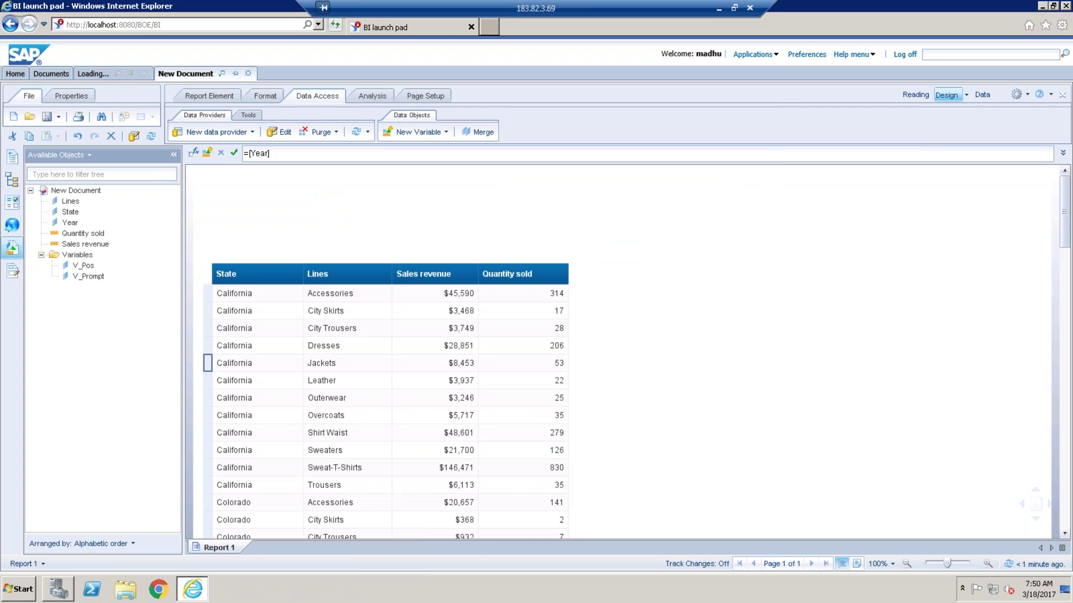
left_click(673, 474)
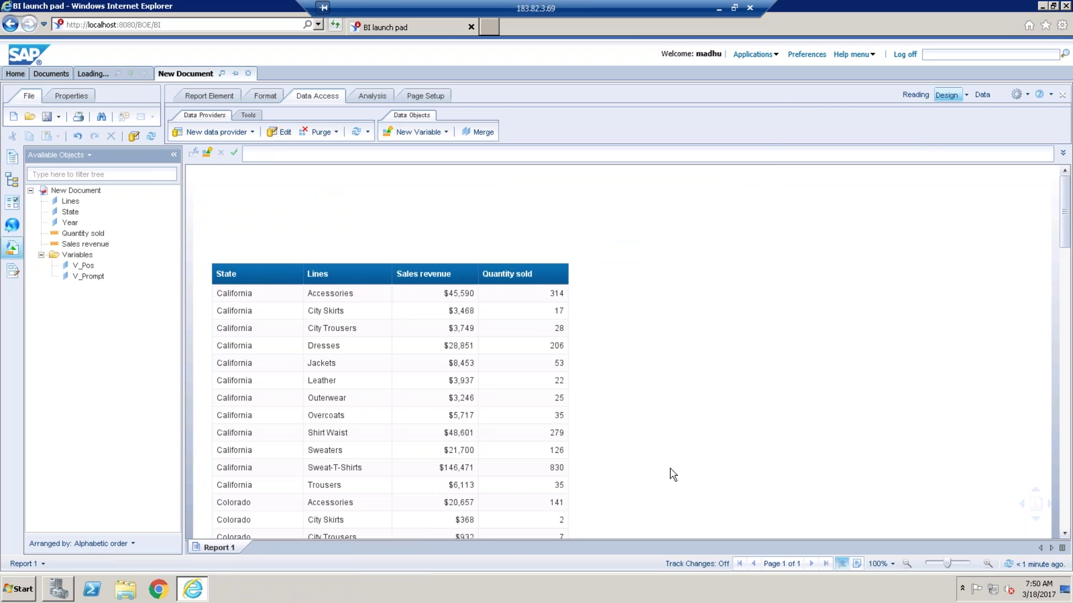
- Refresh the report data with 2006 added alongside 2017 in the Year prompt
left_click(356, 132)
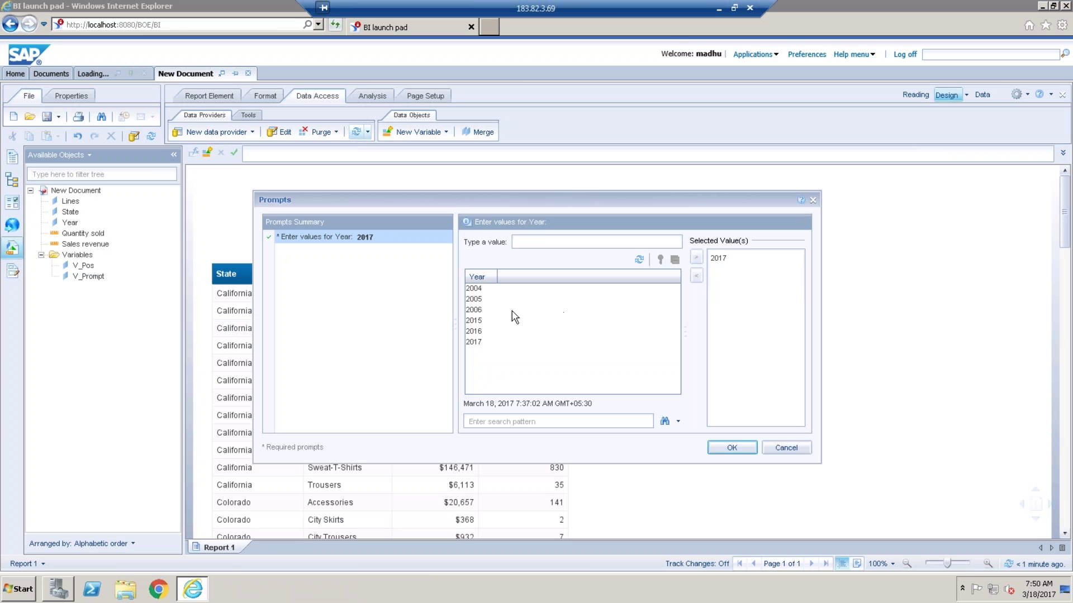
double_click(474, 310)
left_click(745, 450)
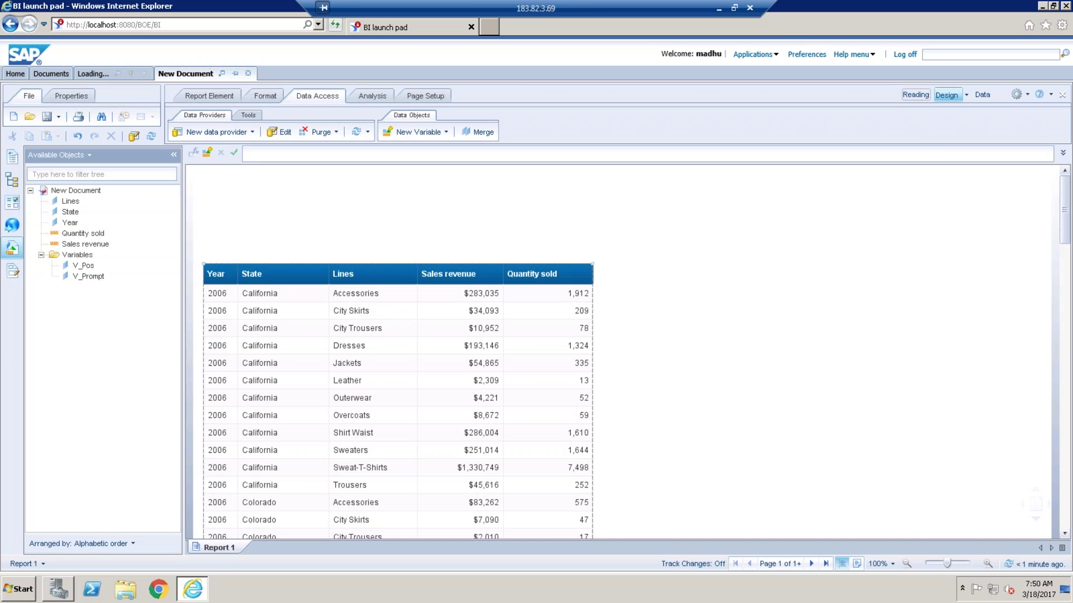
- Change the Year column's body cell formula to =[Year]+" " with a run of spaces inside the quotes, and validate it
left_click(228, 335)
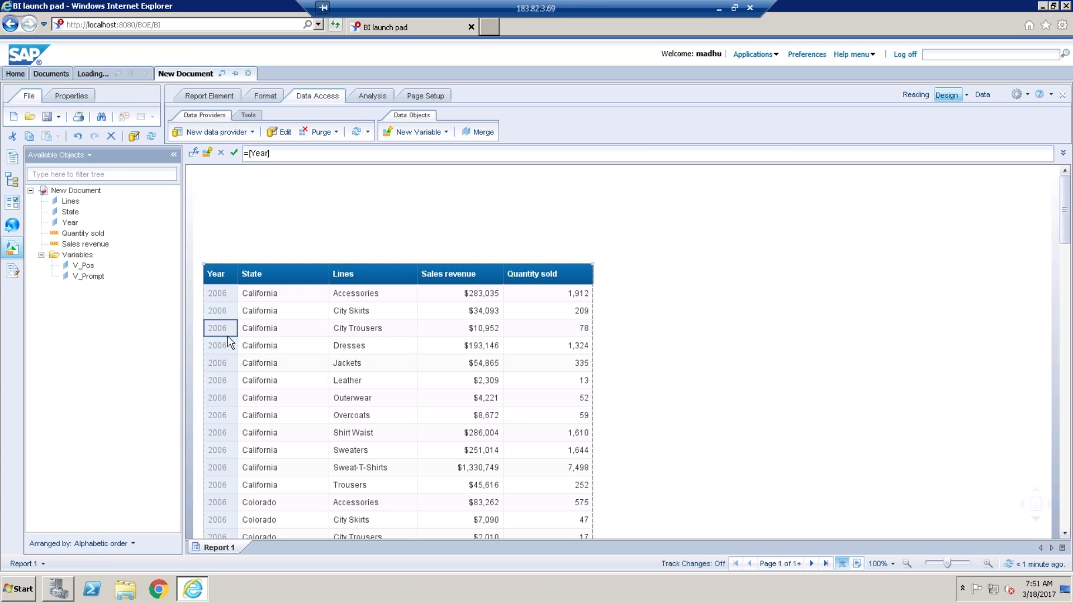
left_click(193, 152)
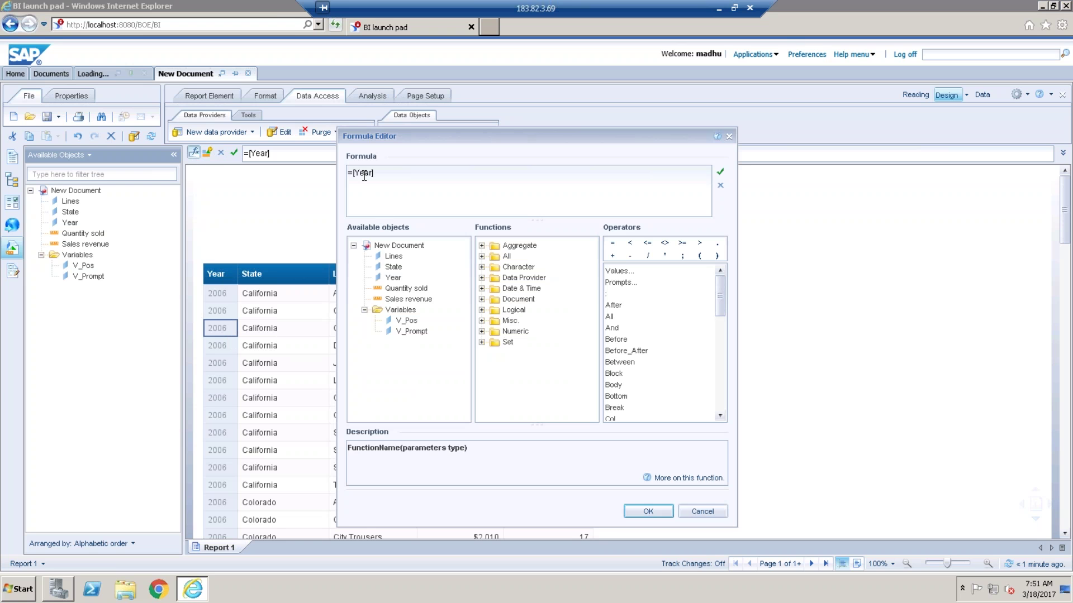
left_click(391, 173)
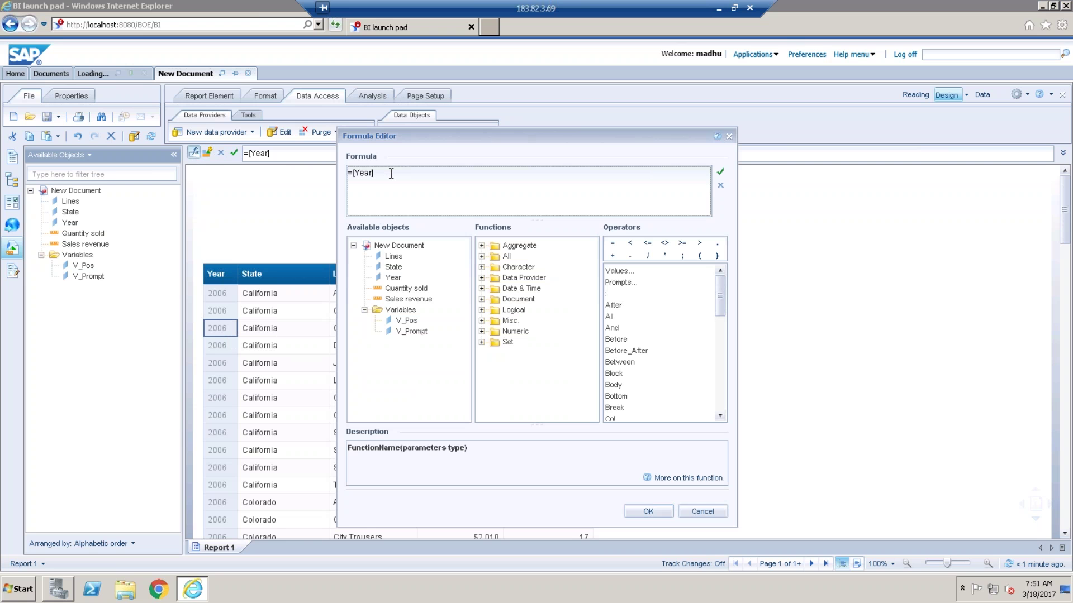
type("+")
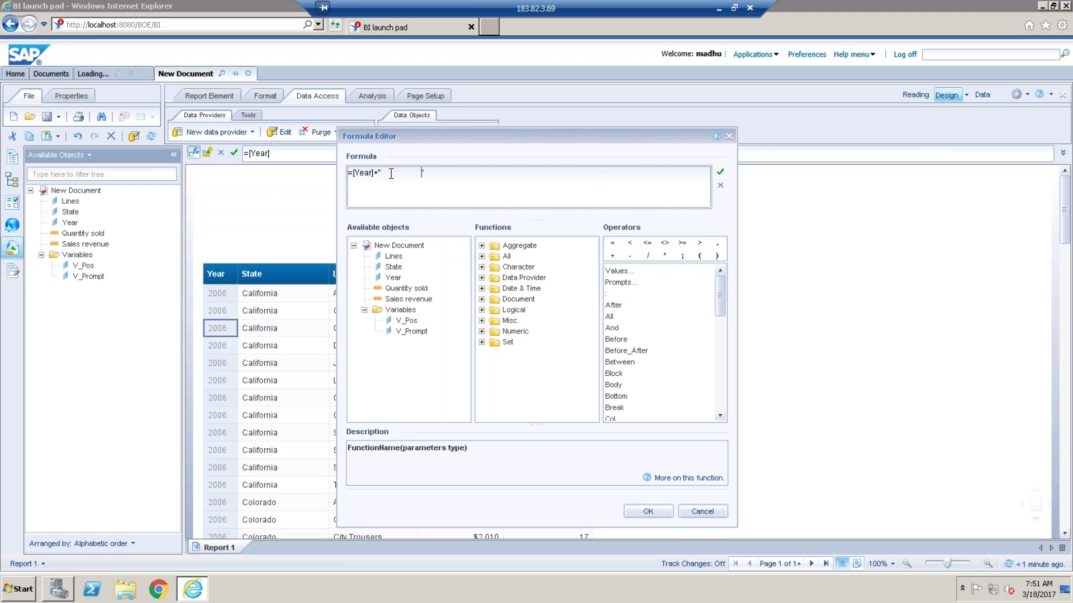
left_click(721, 172)
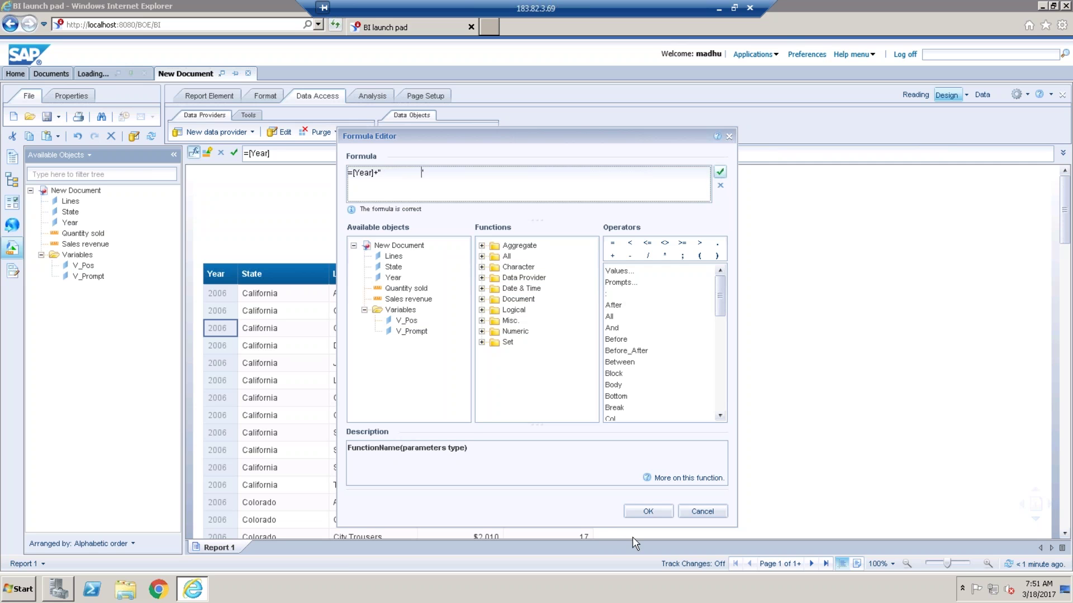
left_click(637, 509)
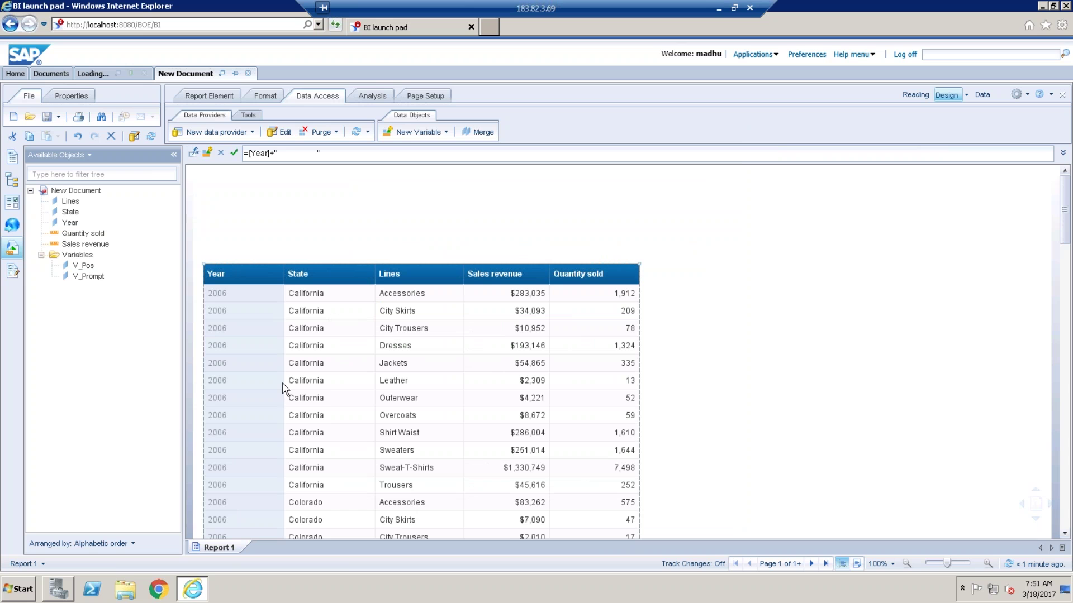
- Add more padding spaces inside the quotes of the Year column formula, apply it, and collapse the available objects list
left_click(303, 153)
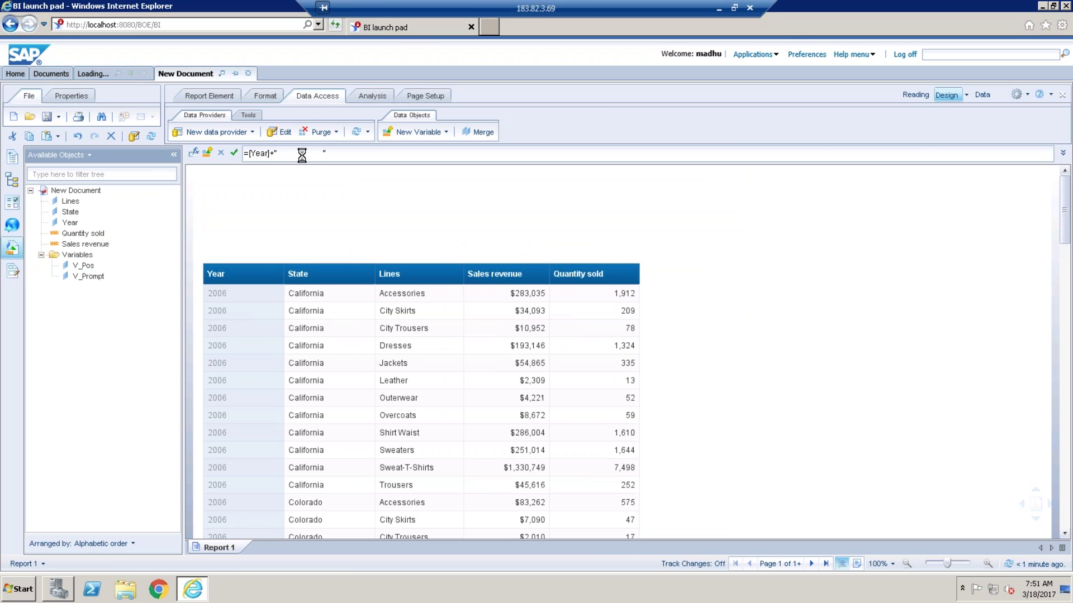
left_click(911, 431)
left_click(173, 155)
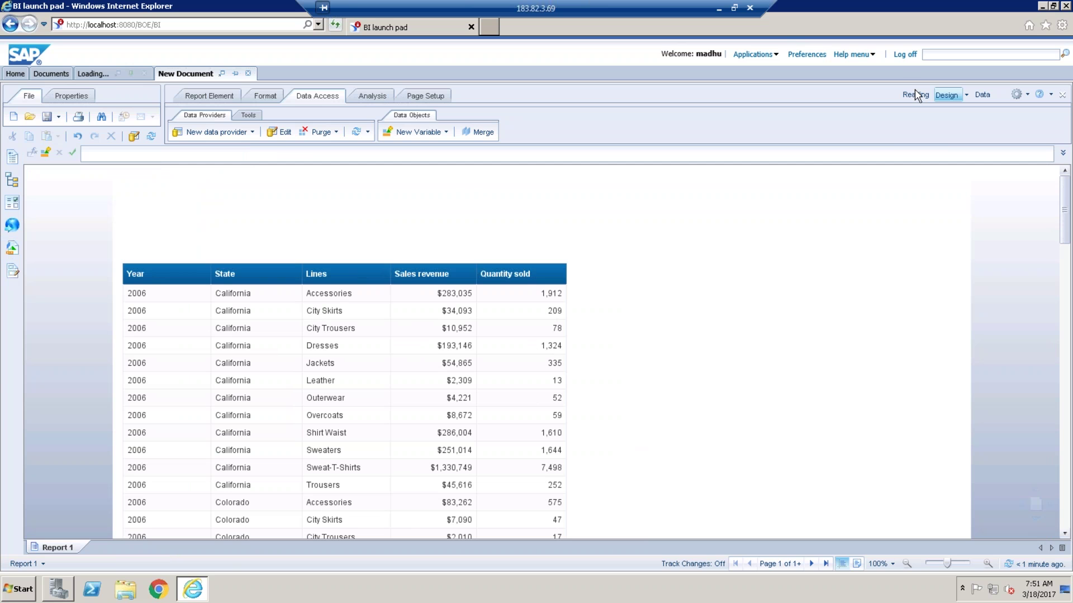
- Switch to Reading mode and refresh the report with 2006 removed from the Year prompt, leaving only 2017
left_click(915, 95)
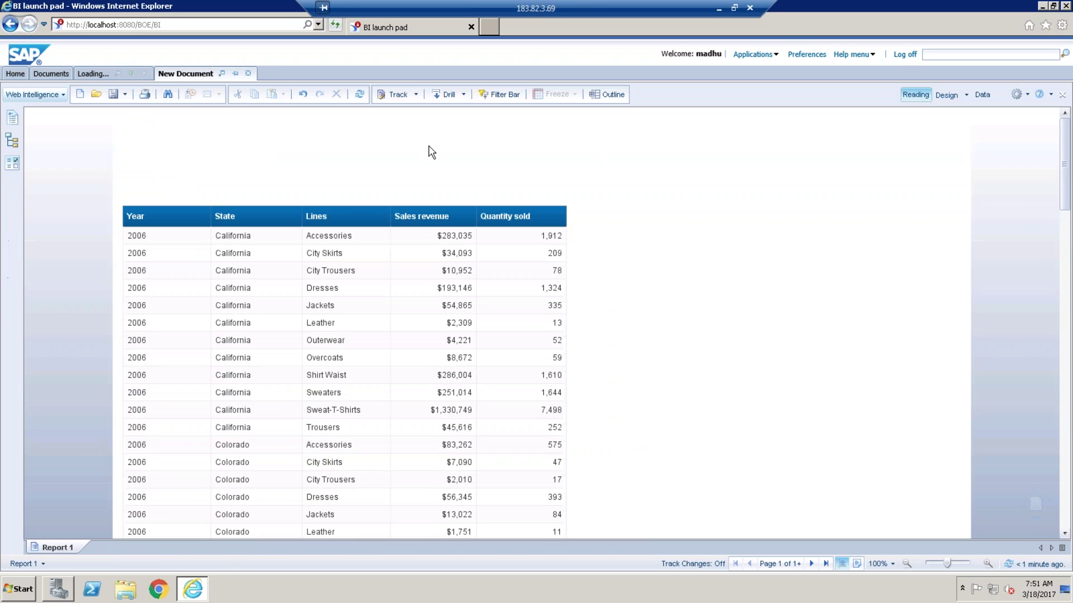
left_click(359, 95)
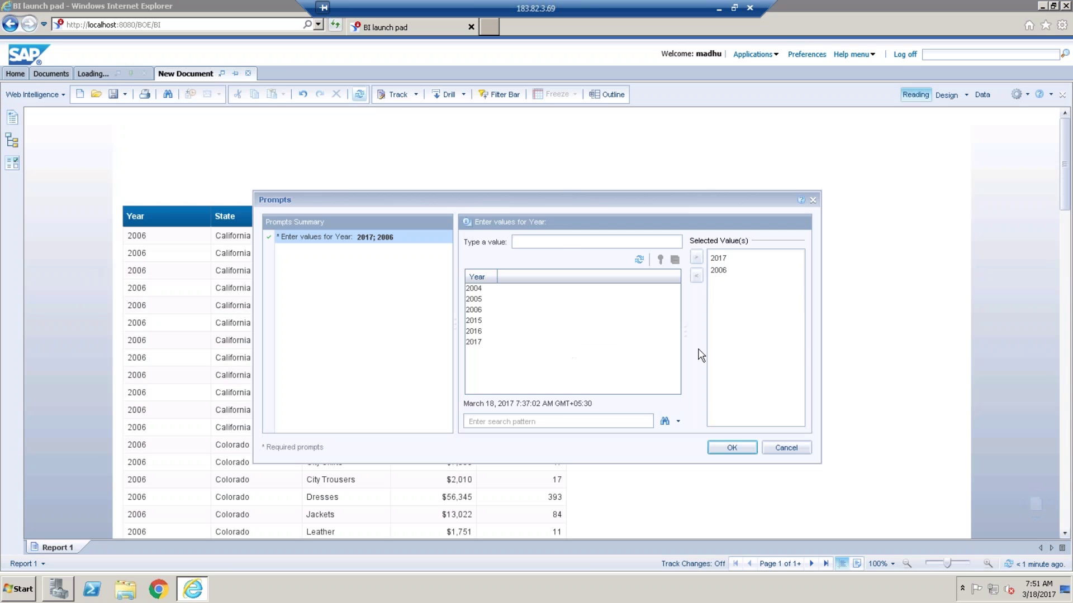
double_click(717, 271)
left_click(744, 449)
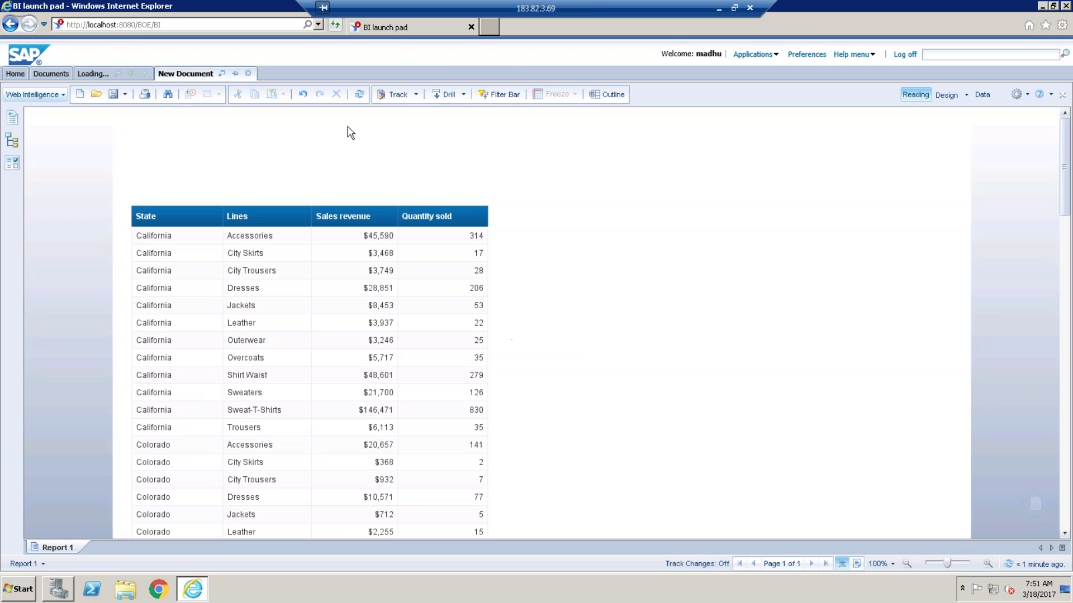
- Refresh the report in Reading mode with 2015 added alongside 2017 in the Year prompt
left_click(360, 95)
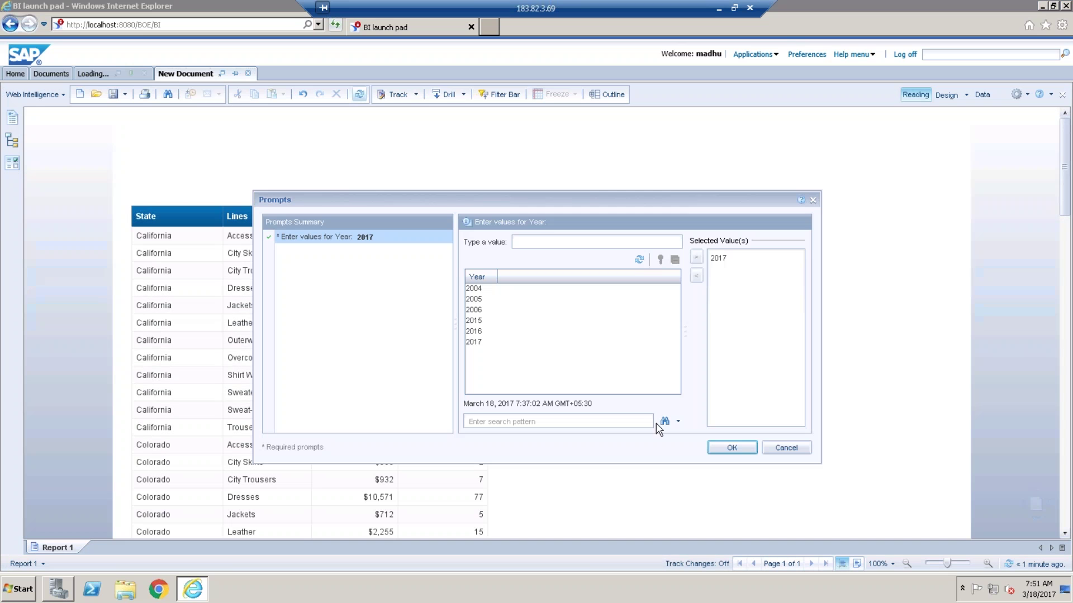
double_click(480, 321)
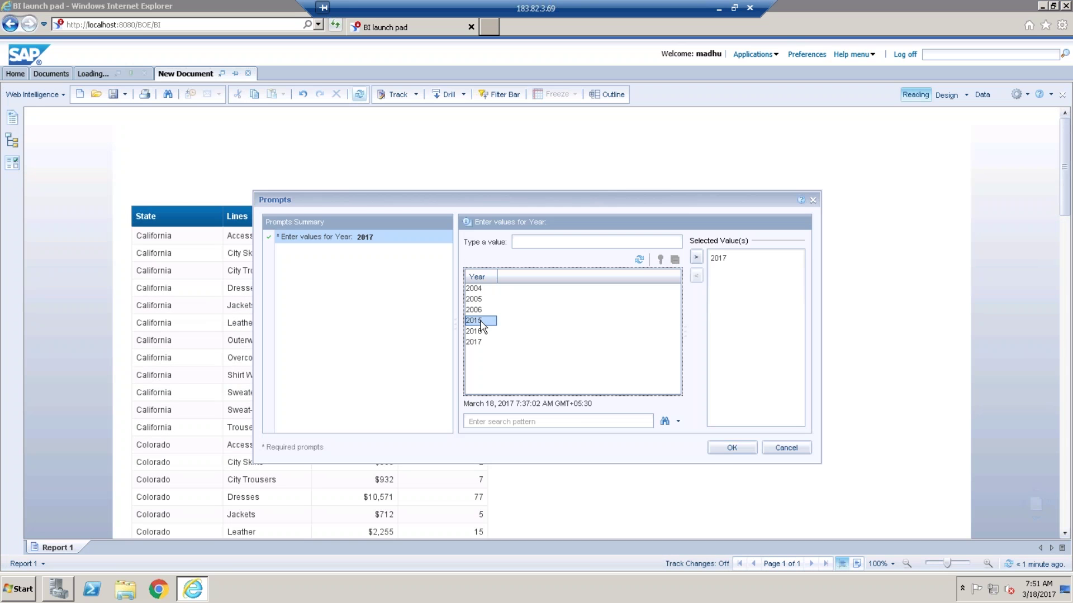
left_click(732, 448)
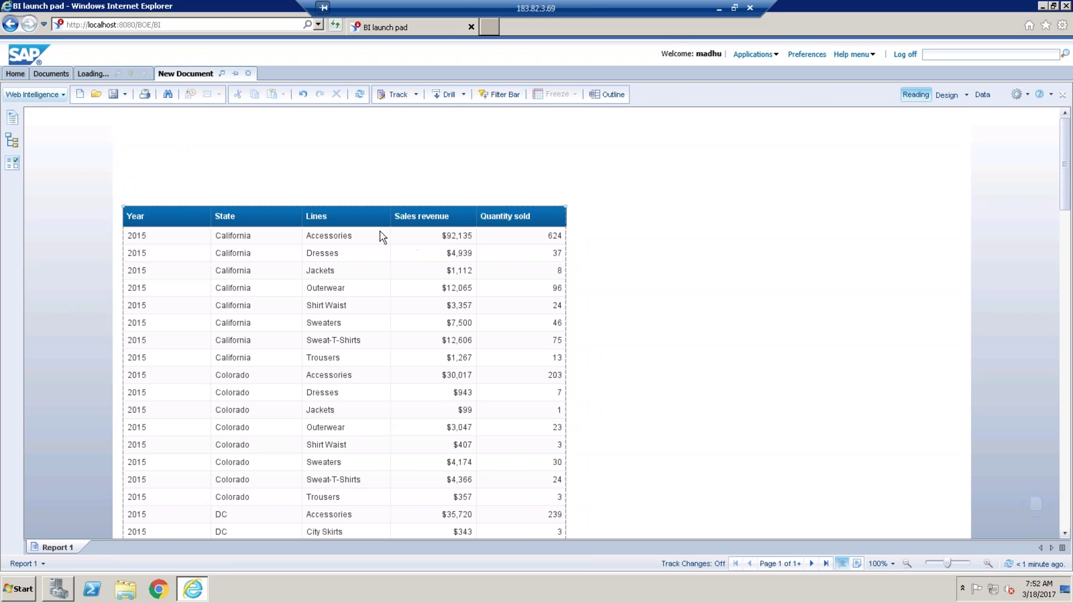
- Return to Design mode and add a State In list filter to the query, set as a prompt
left_click(949, 100)
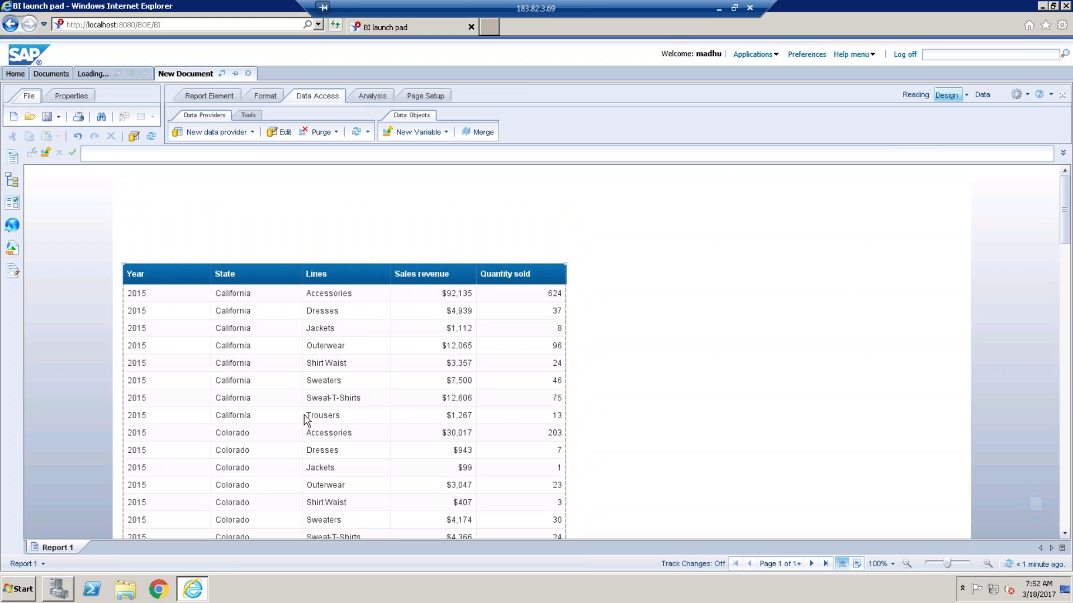
left_click(236, 213)
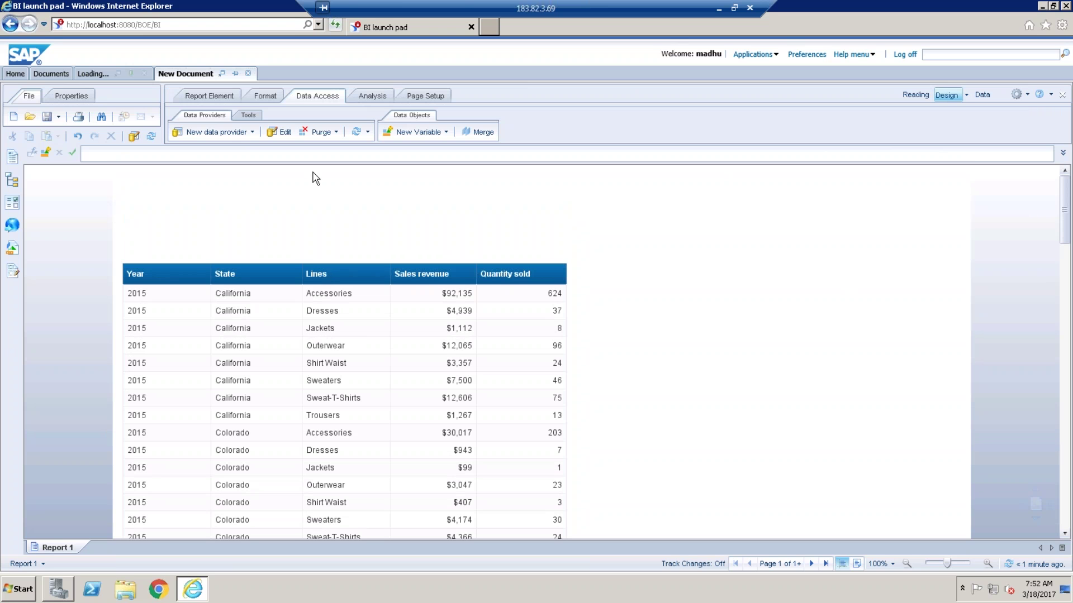
left_click(285, 133)
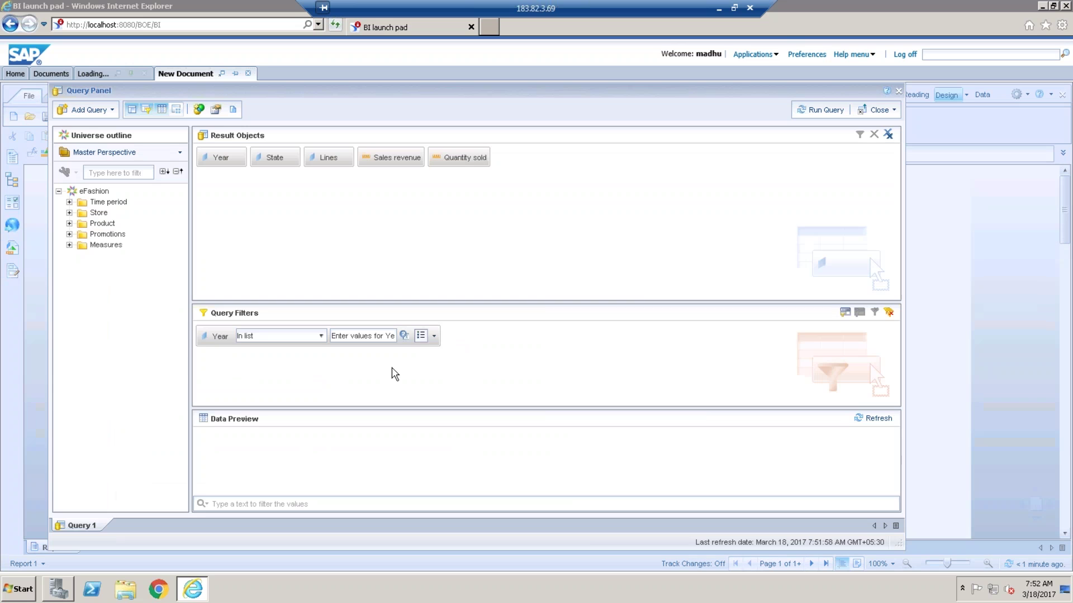
left_click(69, 213)
left_click_drag(110, 227, 231, 371)
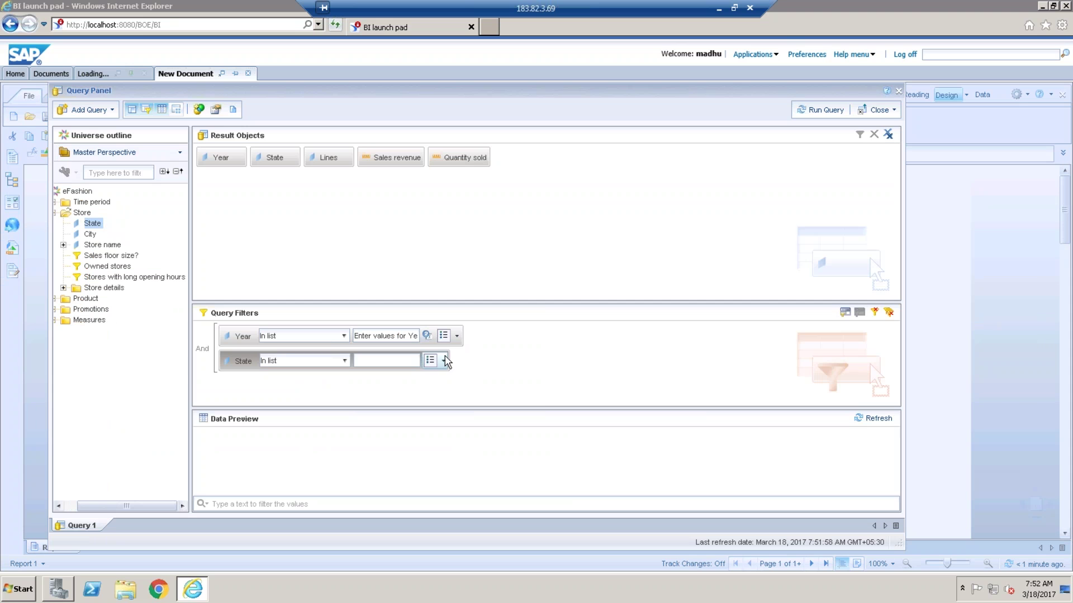
left_click(443, 361)
left_click(468, 416)
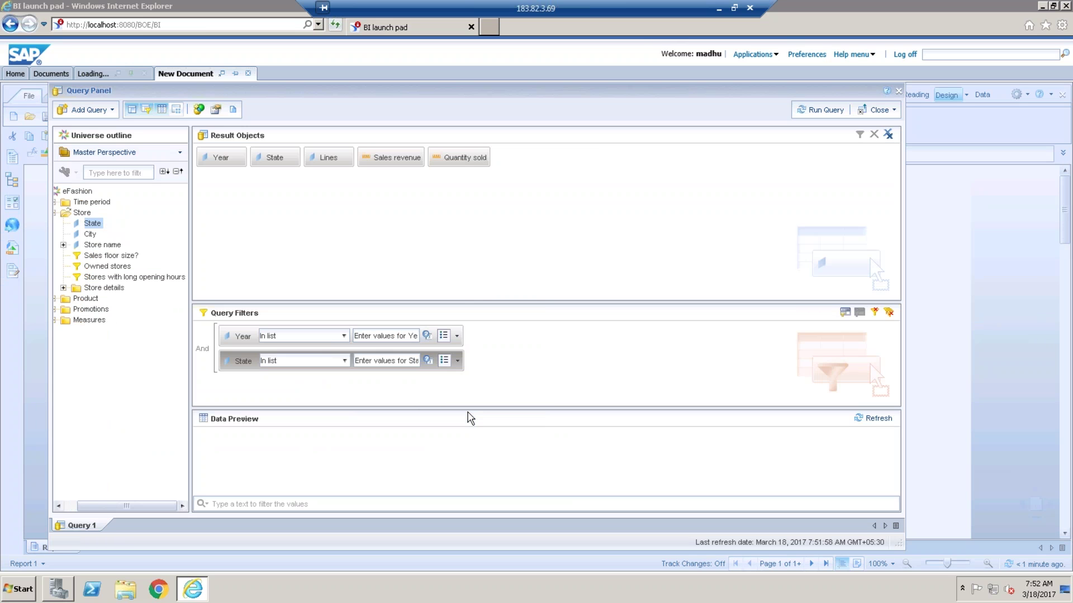
- Run the query with Florida selected for State, keeping 2017 and 2015 for Year
left_click(828, 115)
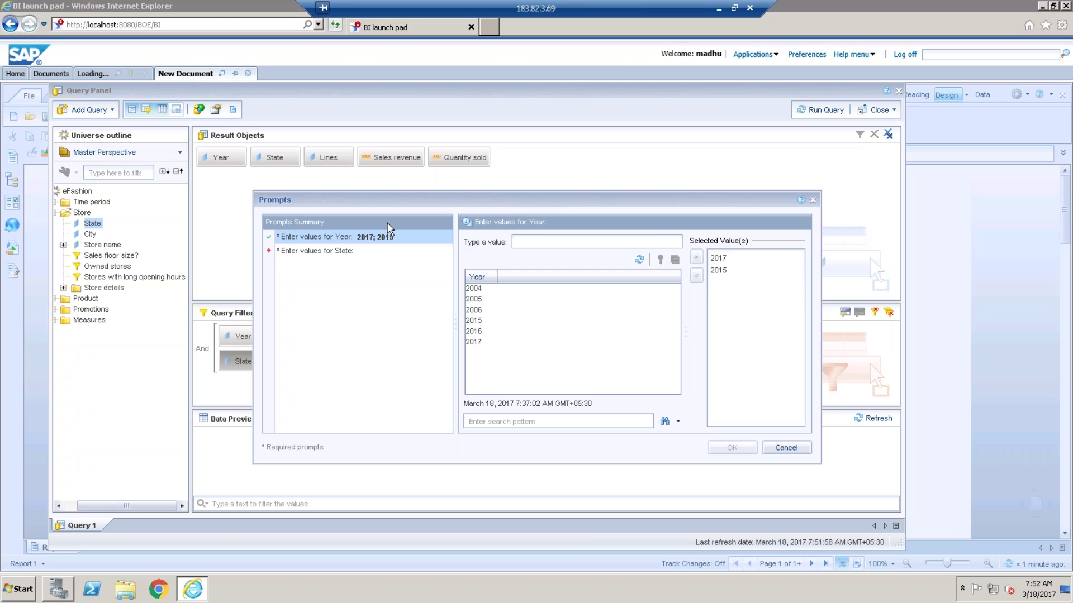
left_click(353, 257)
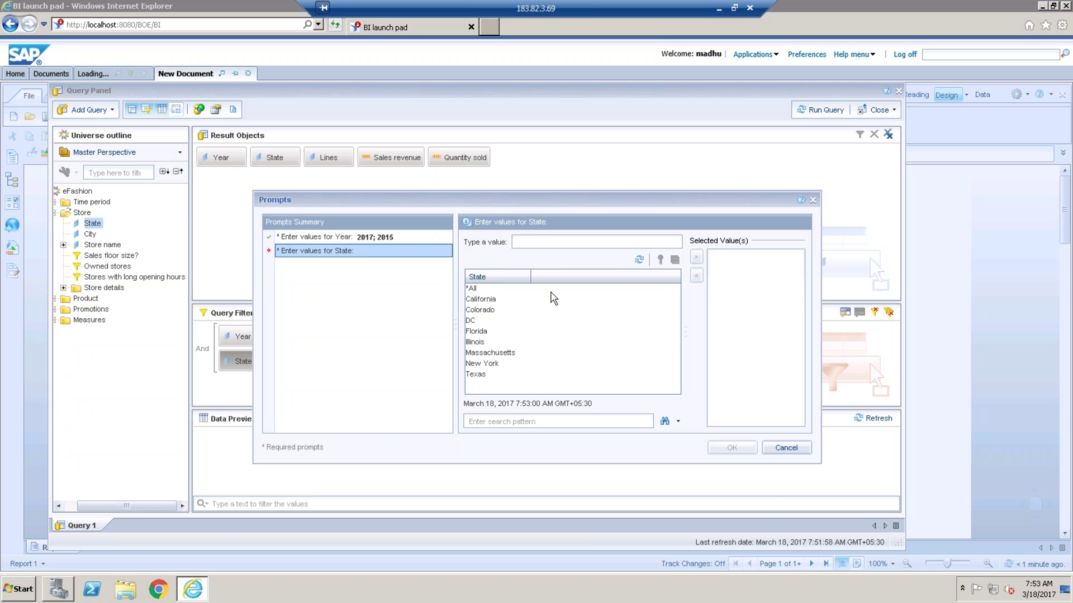
double_click(476, 331)
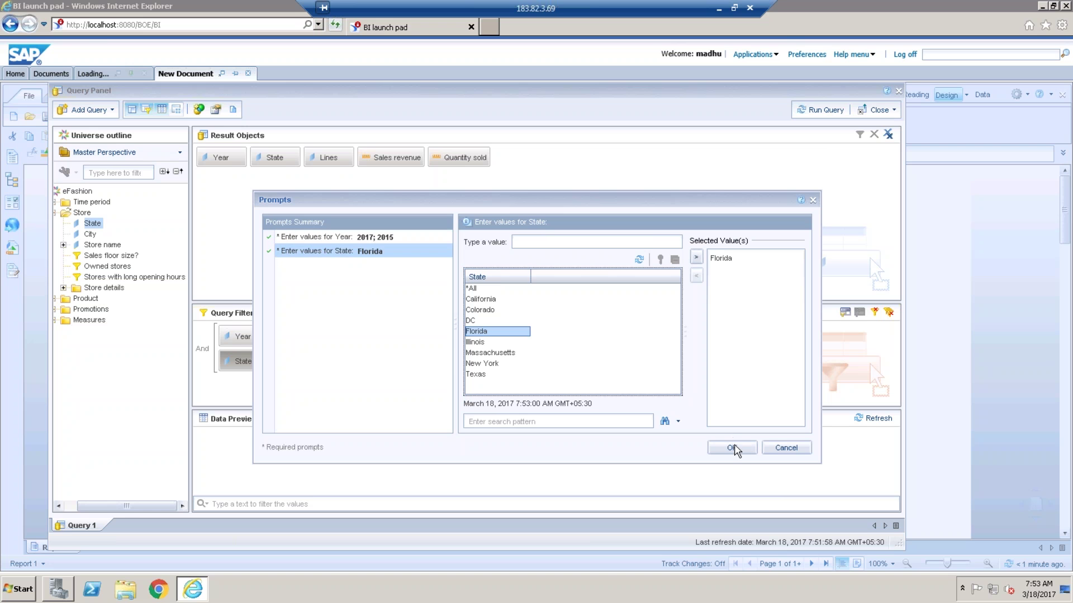
left_click(732, 448)
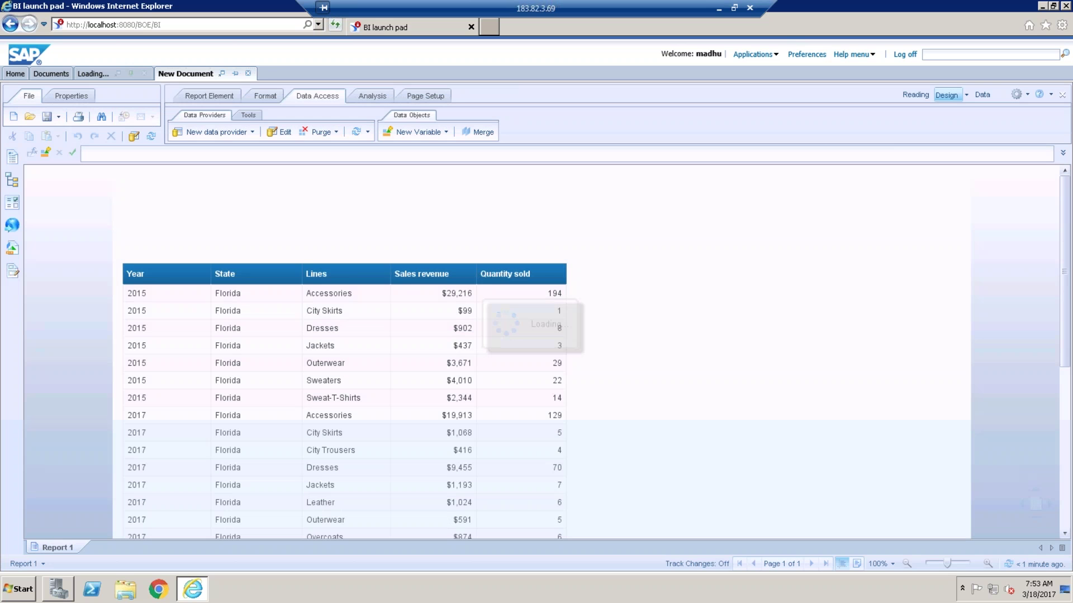
- Start a report data refresh and add Colorado to the selected State prompt values
left_click(354, 133)
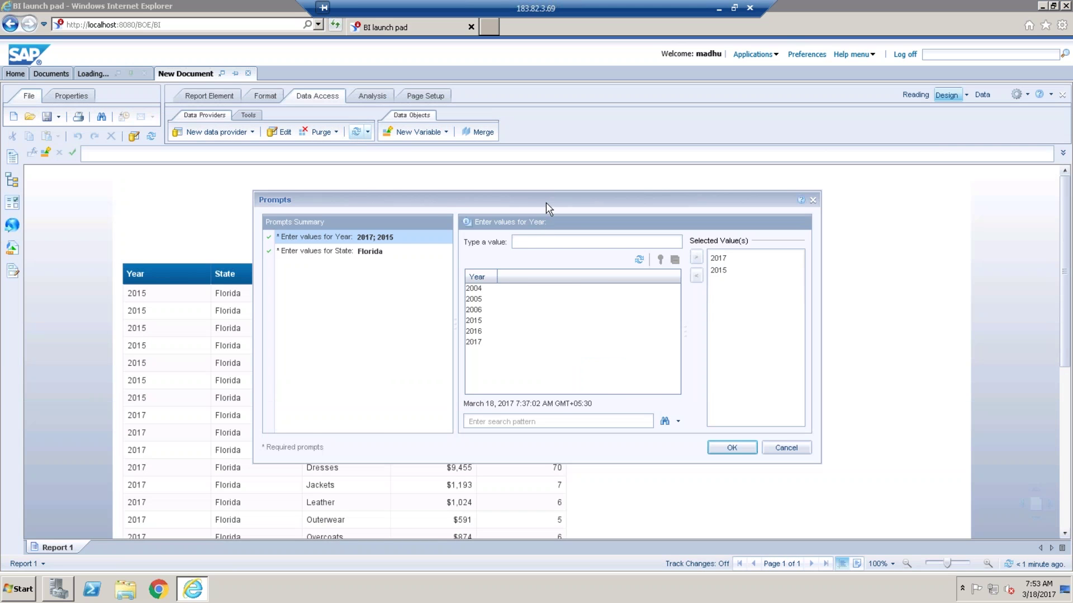
left_click_drag(546, 203, 704, 187)
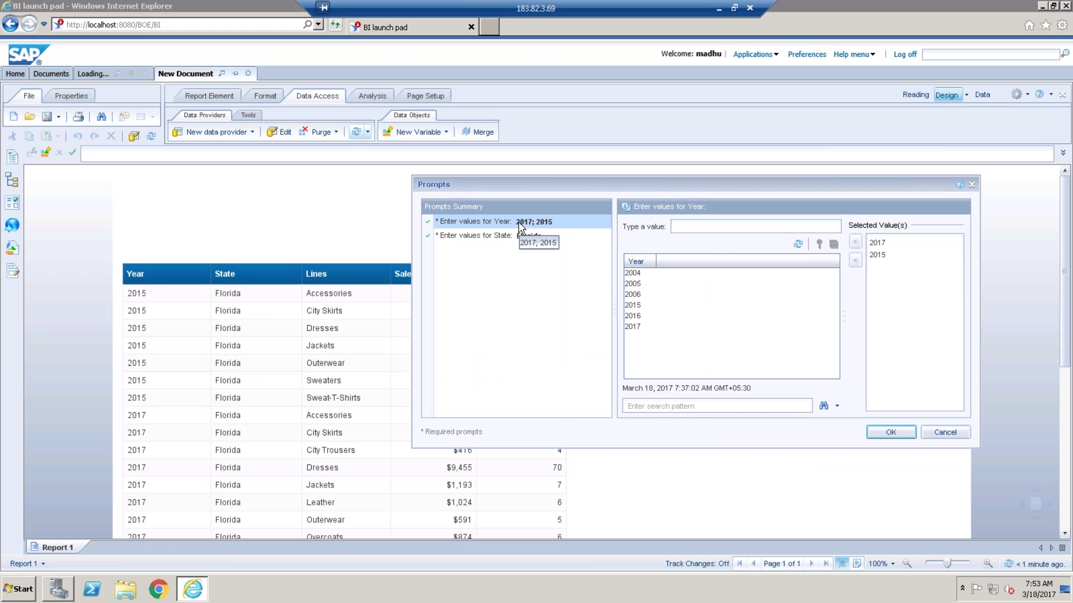
left_click(523, 238)
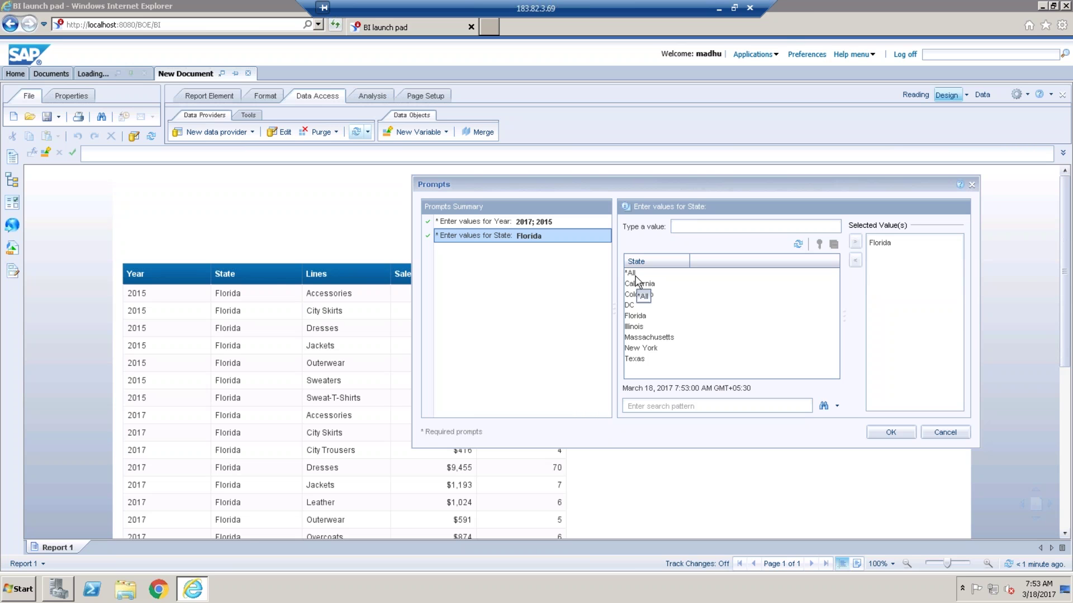
left_click(632, 274)
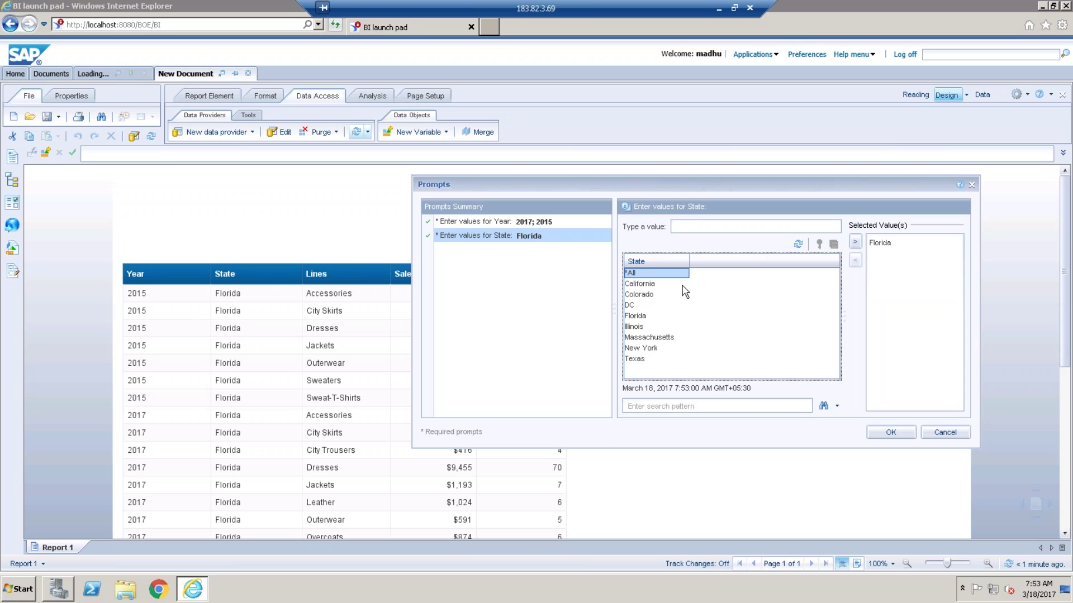
double_click(638, 294)
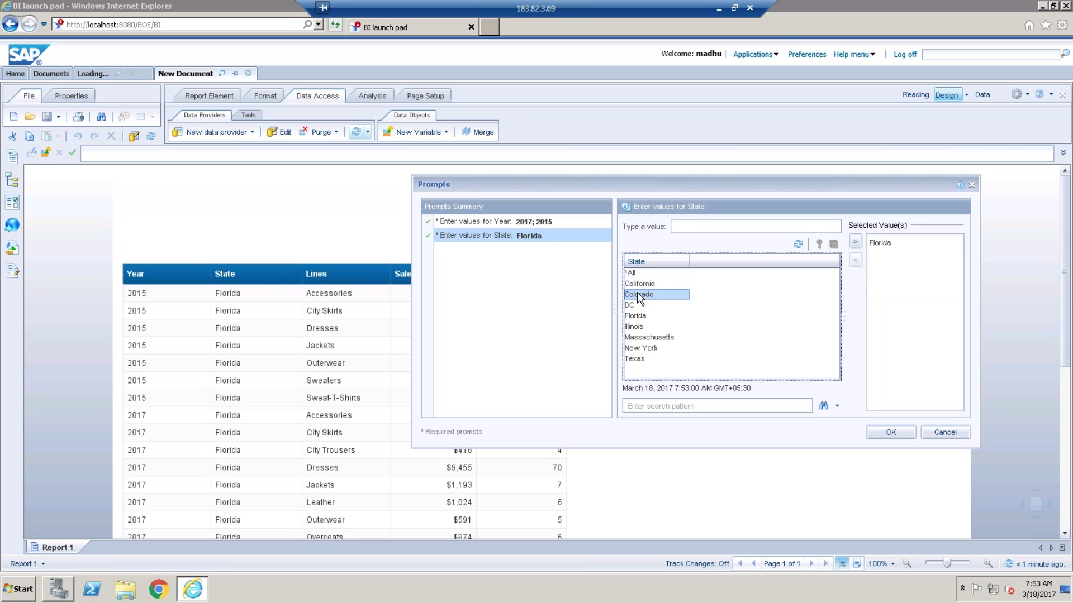
- Remove 2015 from the selected Year prompt values and add it back
left_click(538, 222)
double_click(886, 256)
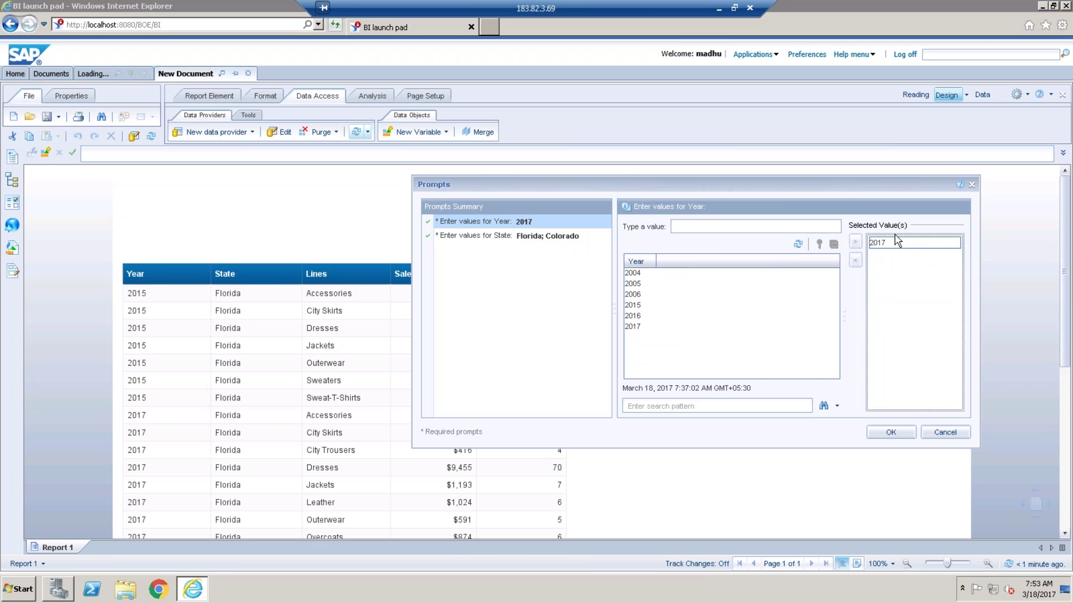
double_click(642, 308)
- Remove Florida from the State prompt and complete the refresh with only Colorado selected
left_click(567, 239)
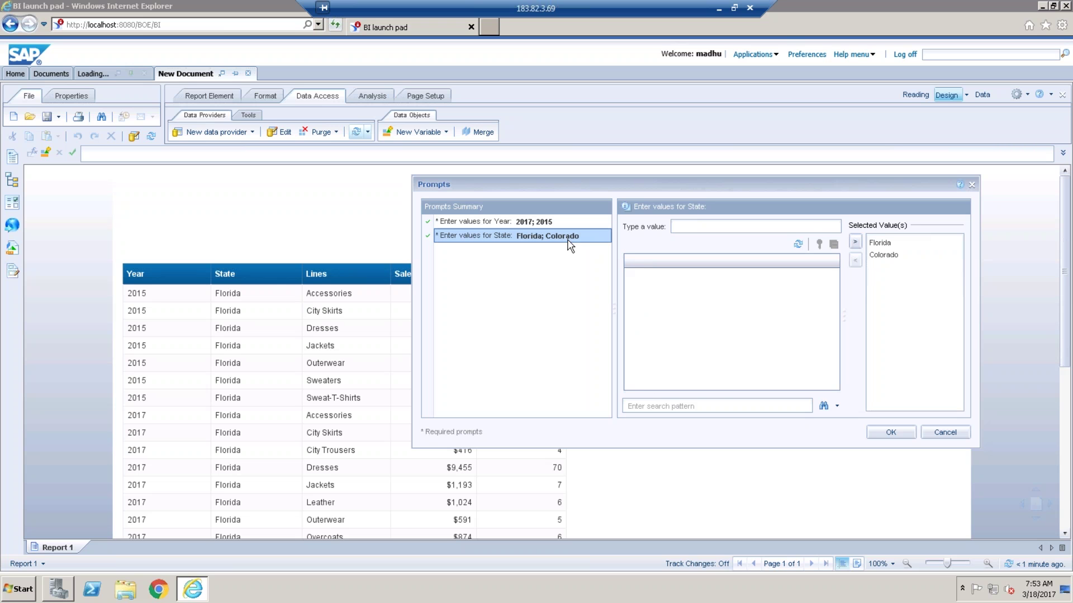
double_click(889, 244)
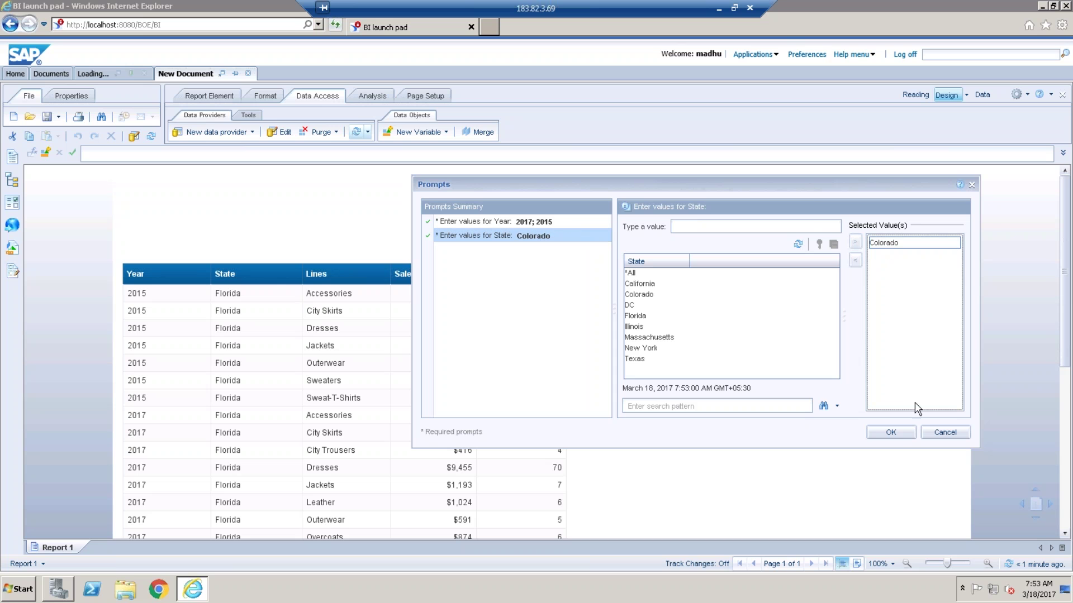
left_click(891, 433)
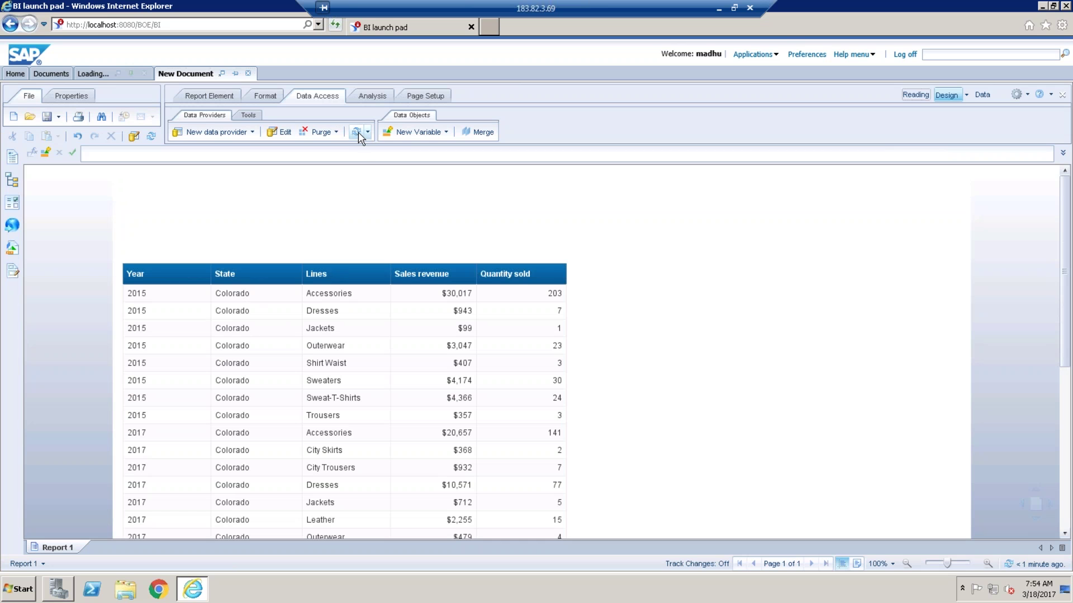
- Refresh the report data with the year 2017 and the state Colorado as prompt values
left_click(357, 131)
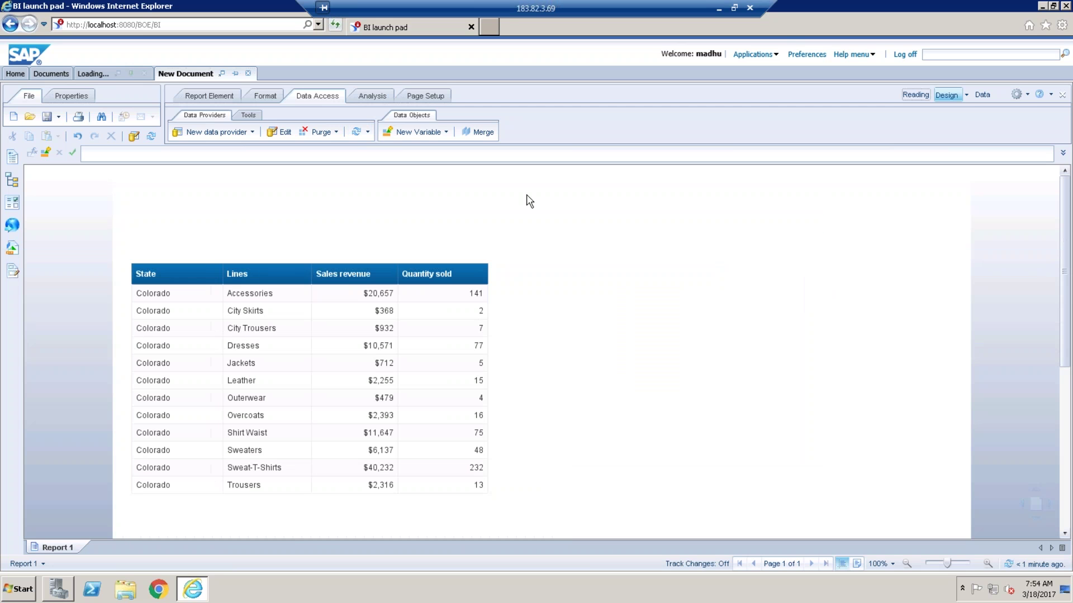
left_click(530, 201)
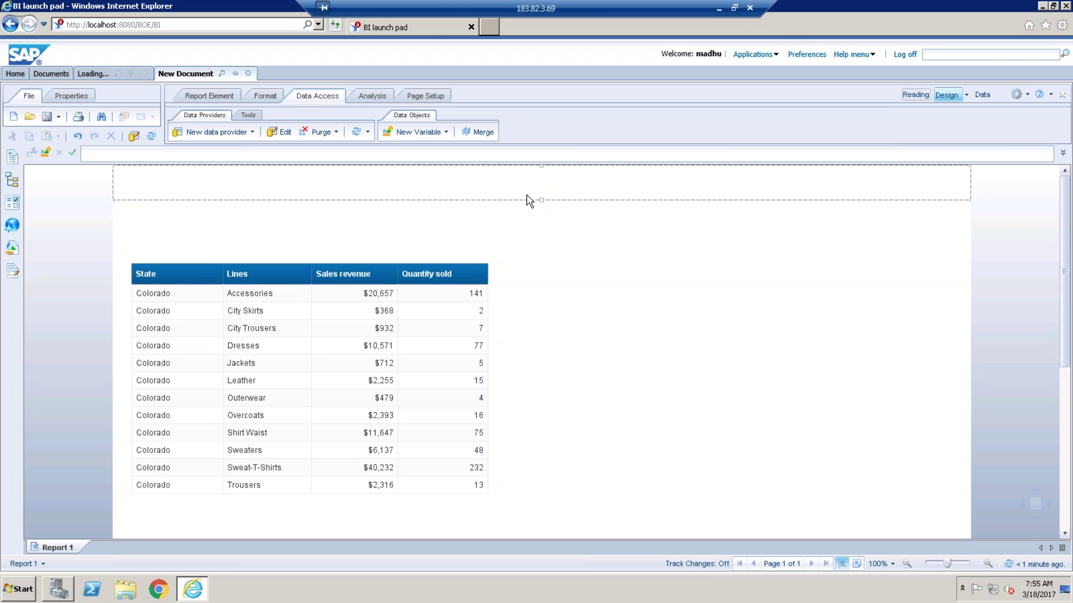
- Switch to Paint and insert an extra blank line between the column-hiding and block-hiding topics in the notes
left_click(719, 8)
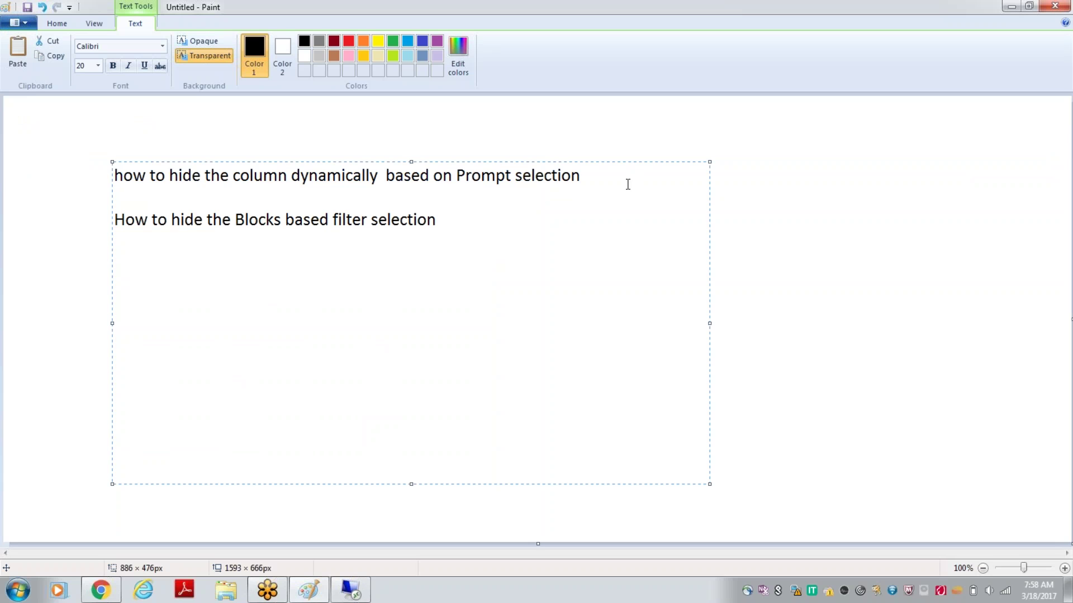
left_click(620, 184)
key("Return")
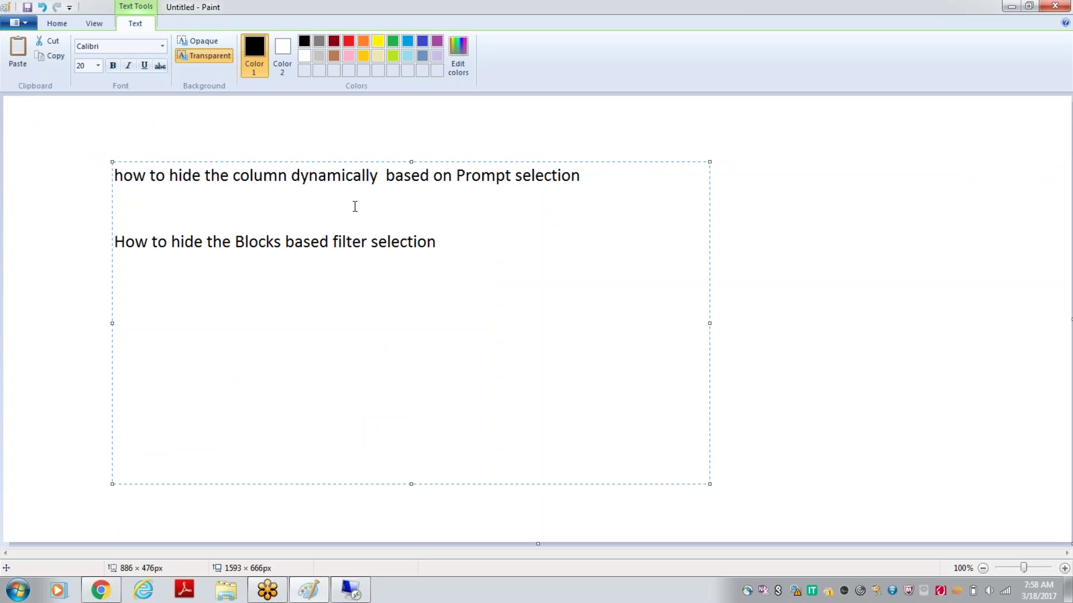
left_click_drag(447, 241, 112, 242)
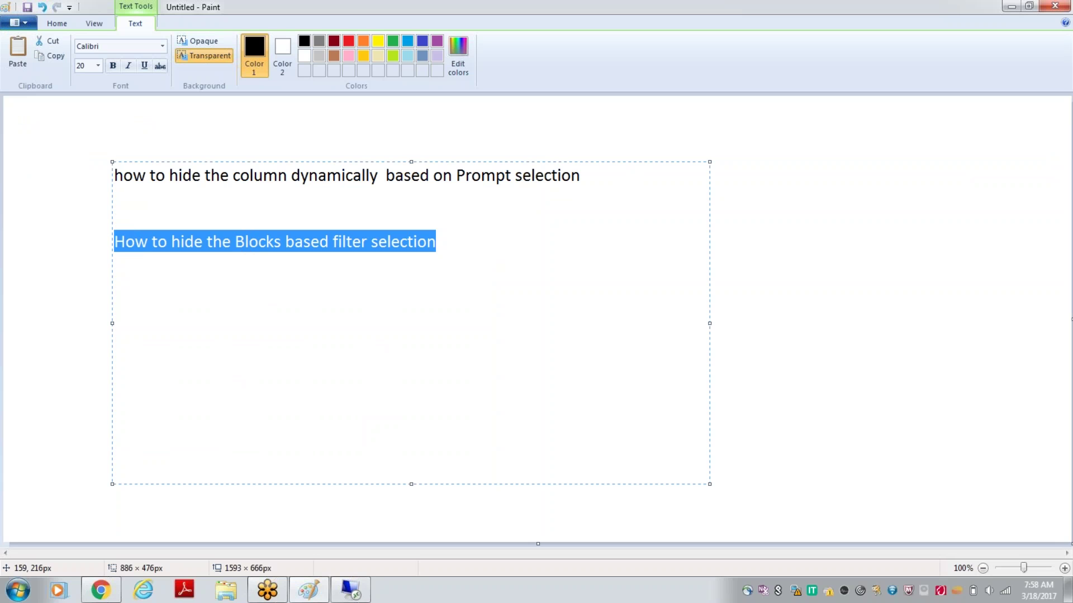
left_click(453, 258)
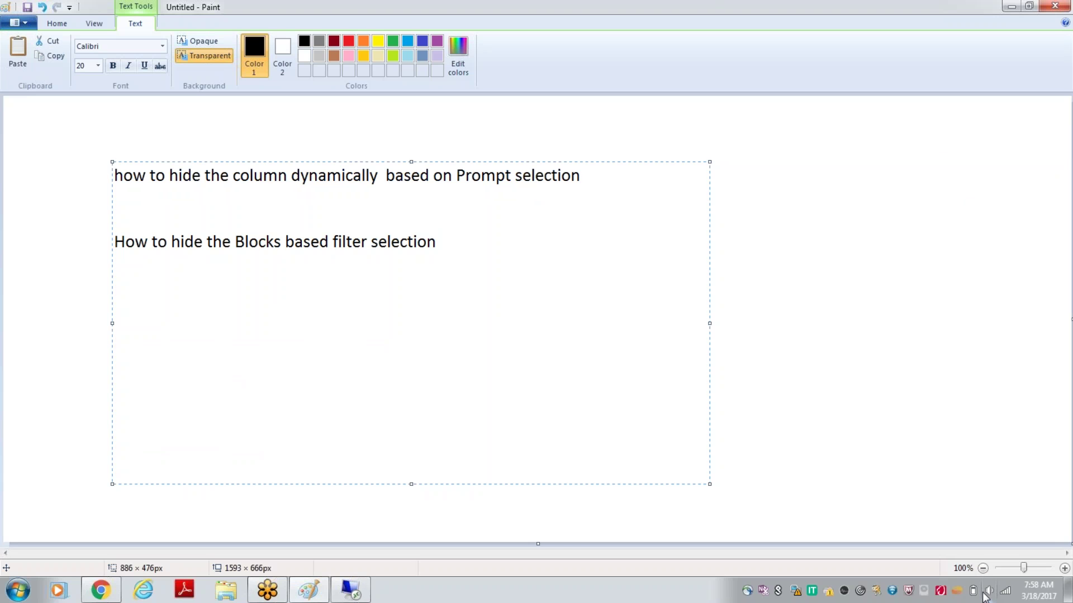
left_click(612, 183)
- Switch back to the remote desktop and refresh the report with 2015 added to 2017 in the Year prompt
left_click(353, 595)
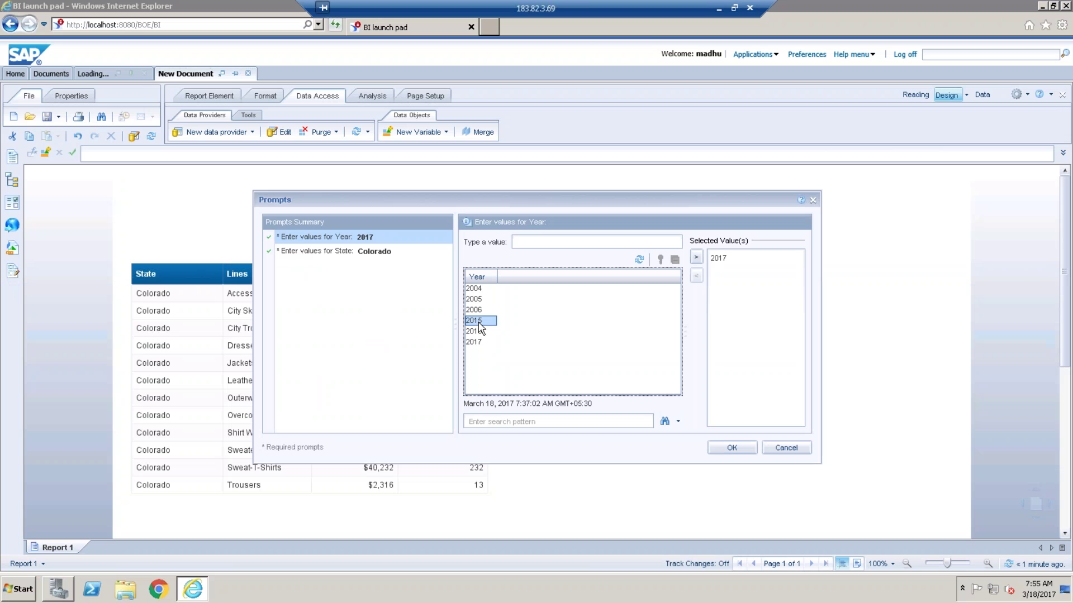
double_click(479, 323)
left_click(749, 454)
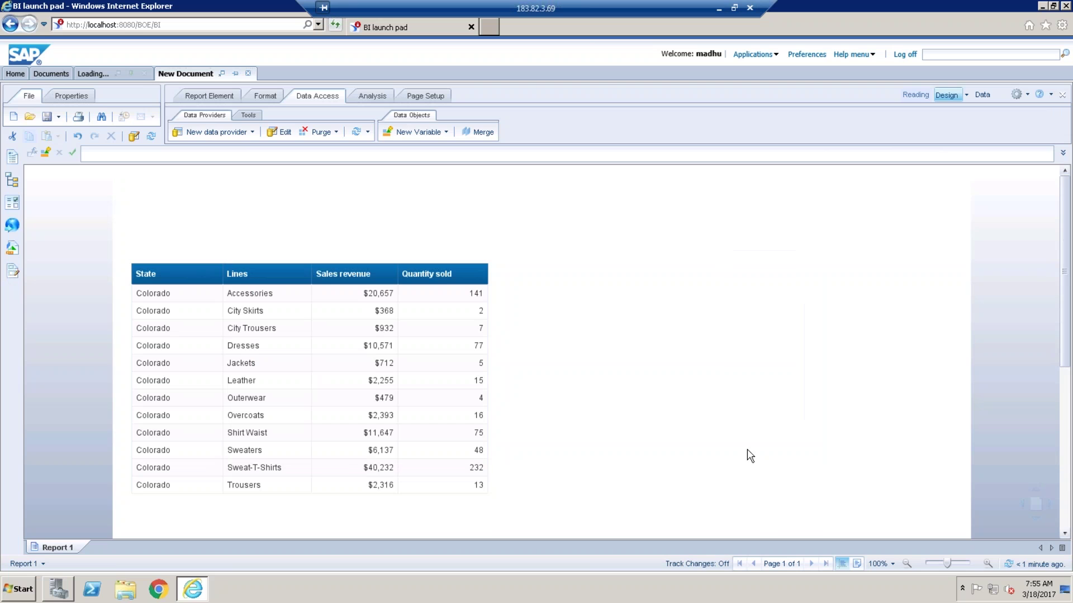
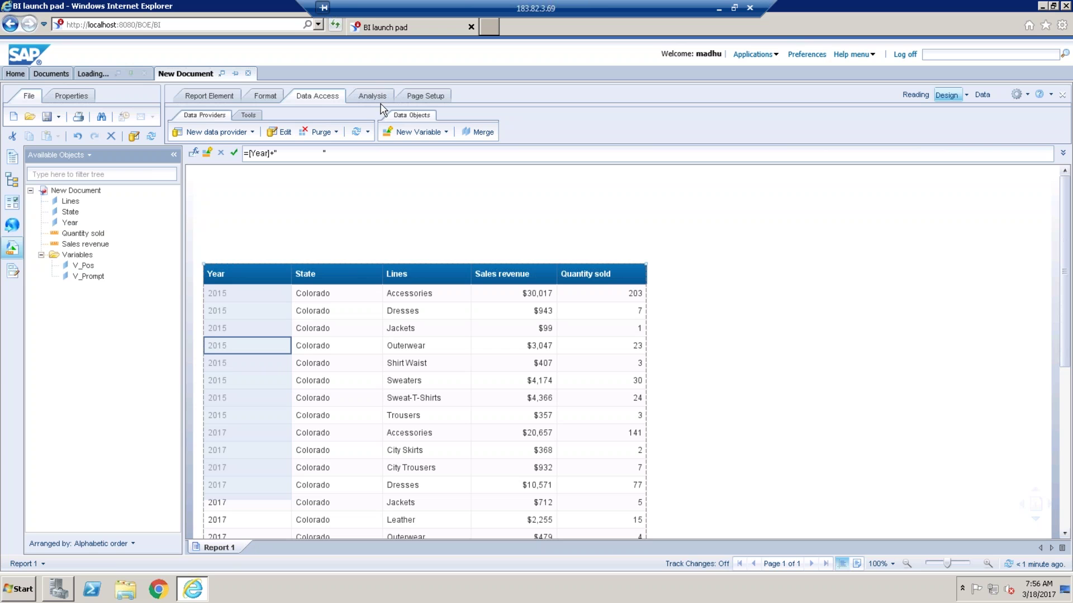
left_click(801, 441)
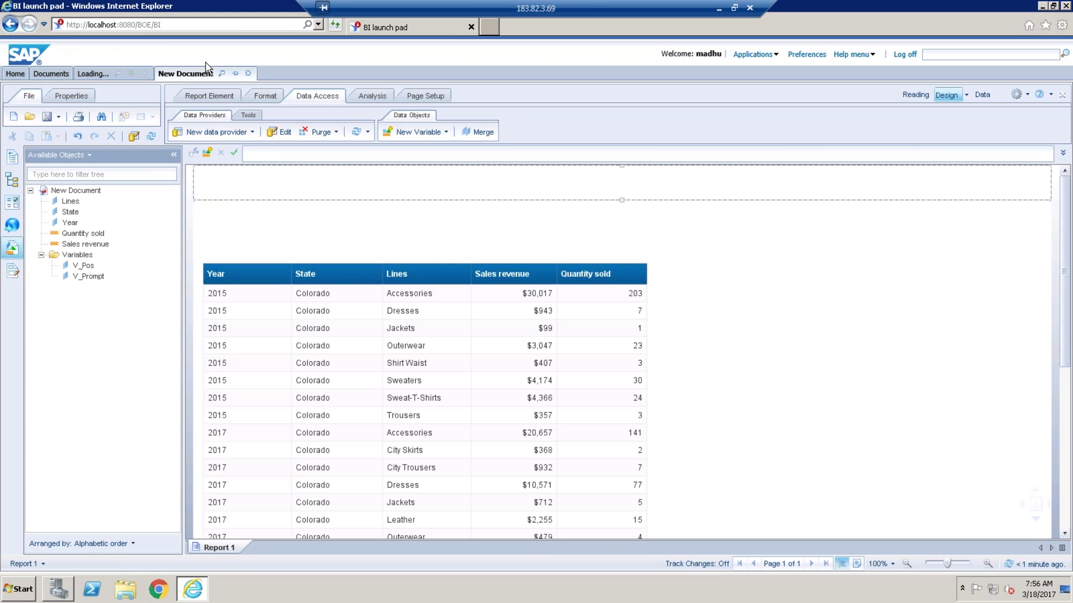
- Close the current document without saving and allow the SAP BusinessObjects Web Intelligence application to run
left_click(248, 73)
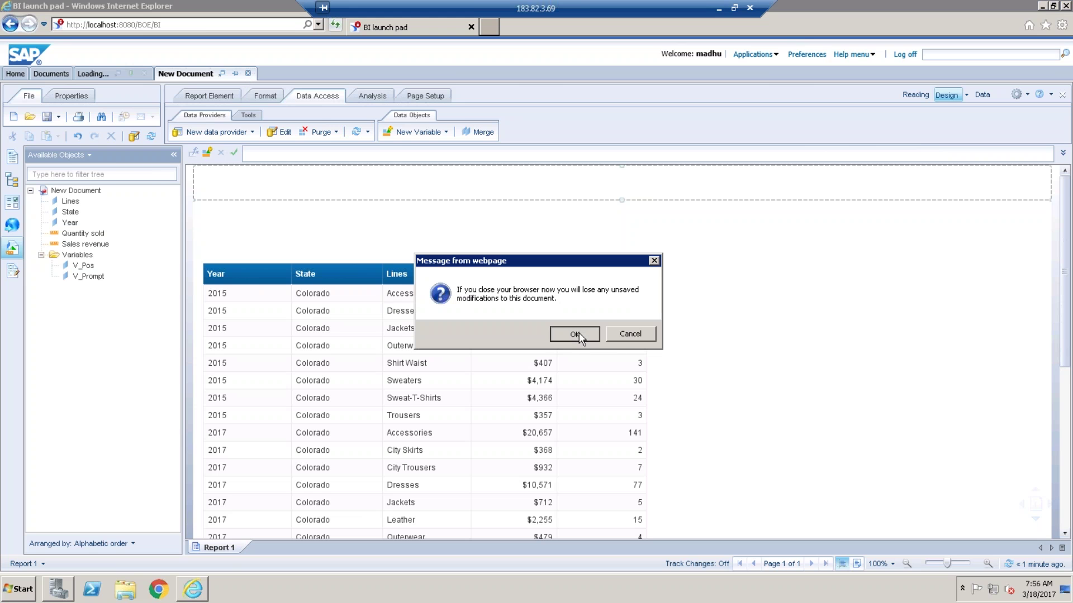
left_click(579, 334)
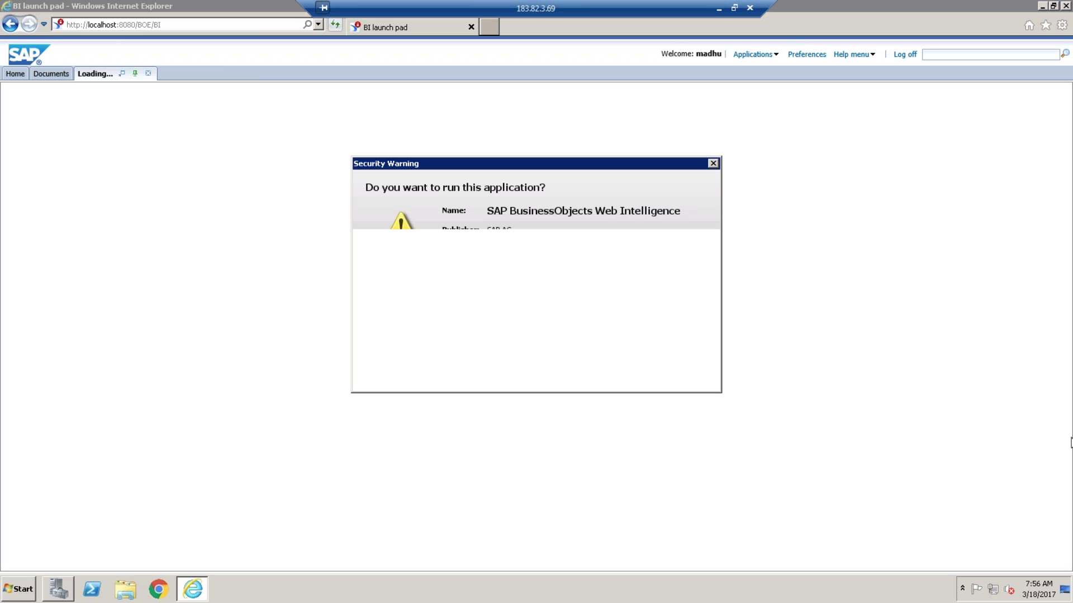
left_click(617, 438)
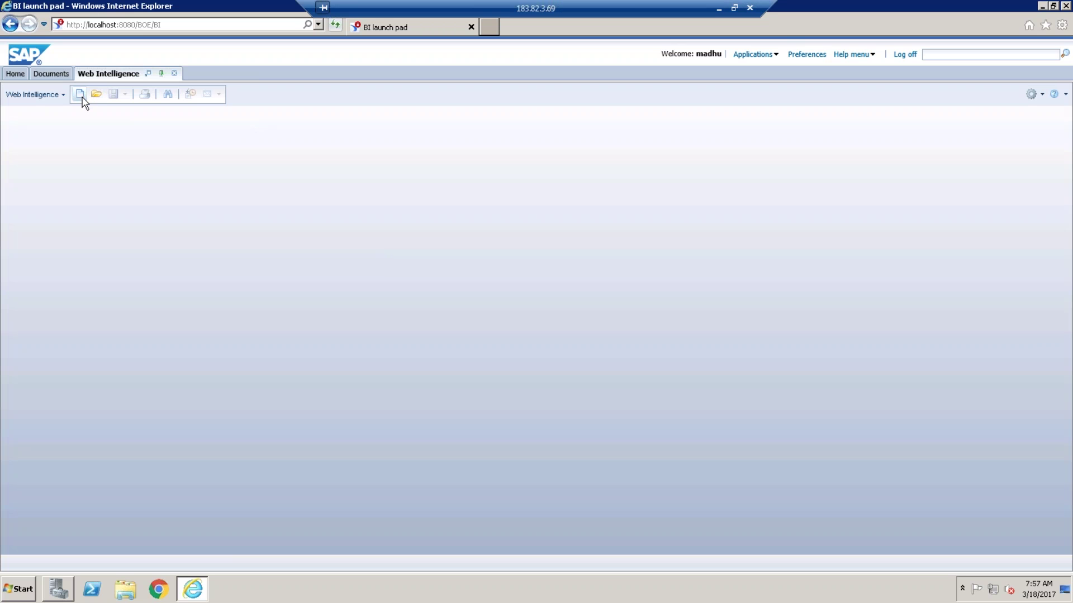
- Create a new document based on the eFashion universe, revision 167, from the webi universes folder
left_click(80, 95)
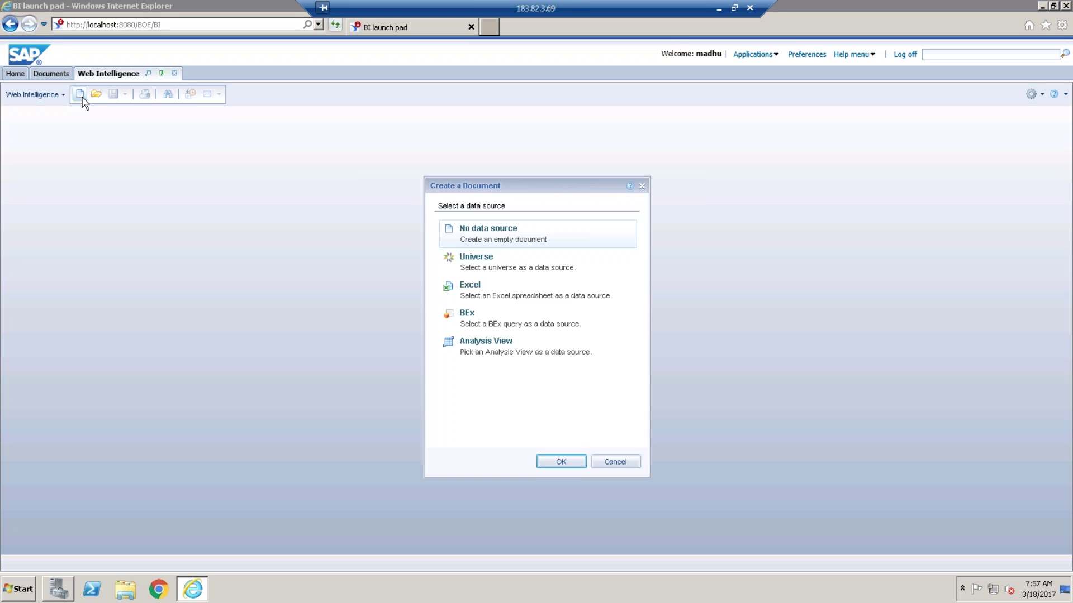
left_click(524, 267)
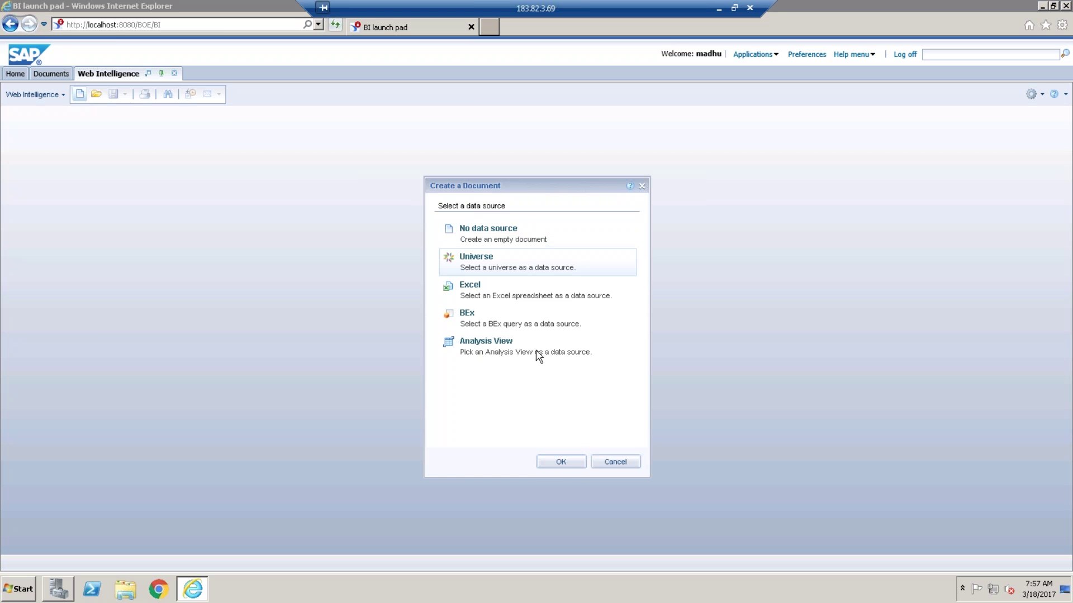
left_click(569, 467)
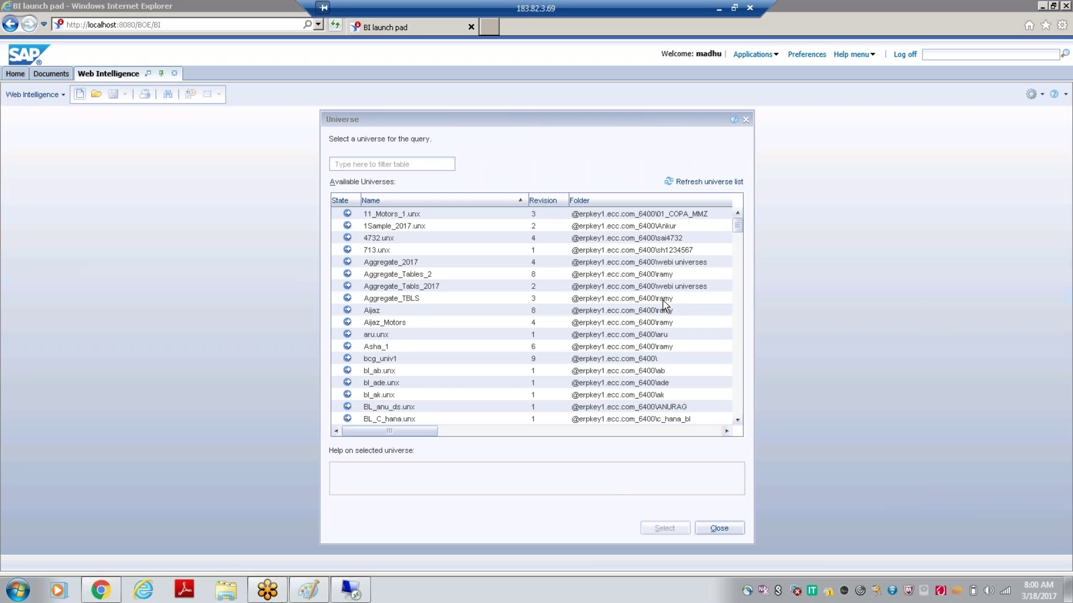
left_click(738, 398)
left_click(738, 398)
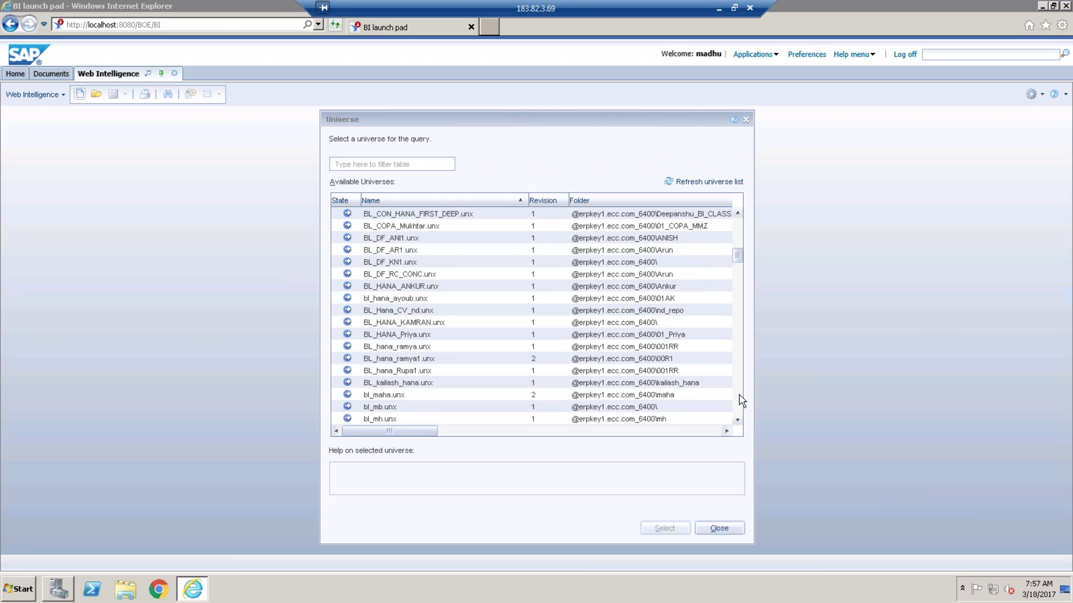
left_click(740, 397)
left_click(740, 396)
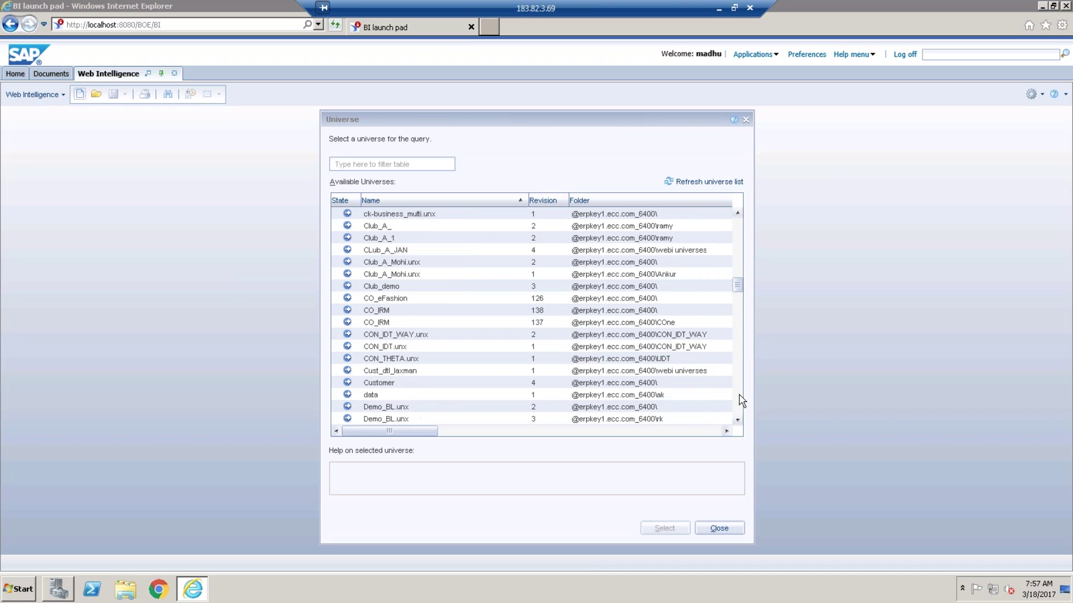
left_click(738, 399)
left_click(738, 399)
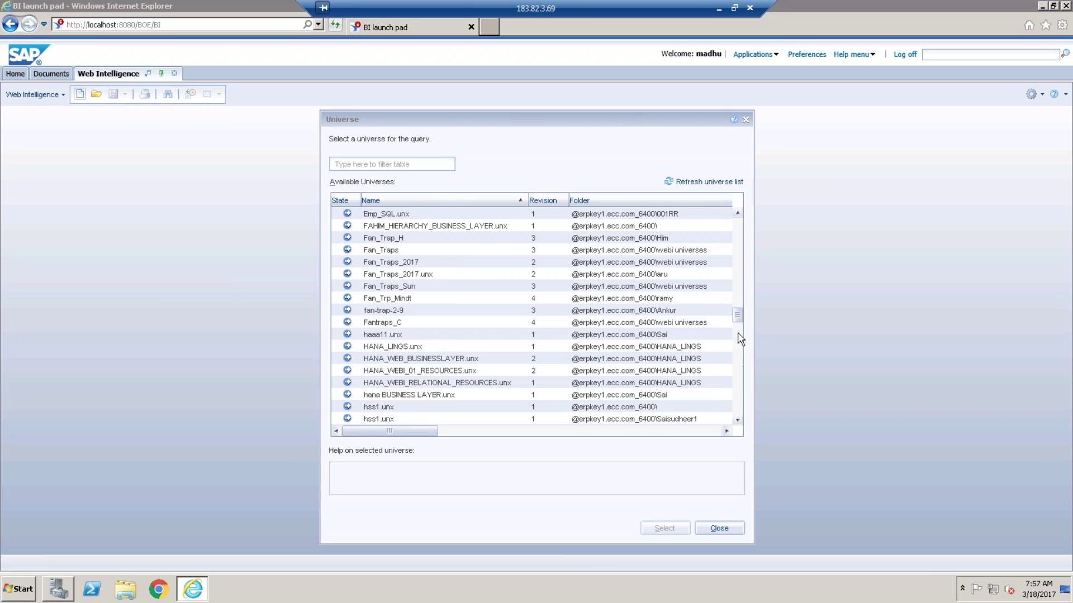
left_click_drag(738, 320, 739, 303)
left_click(392, 248)
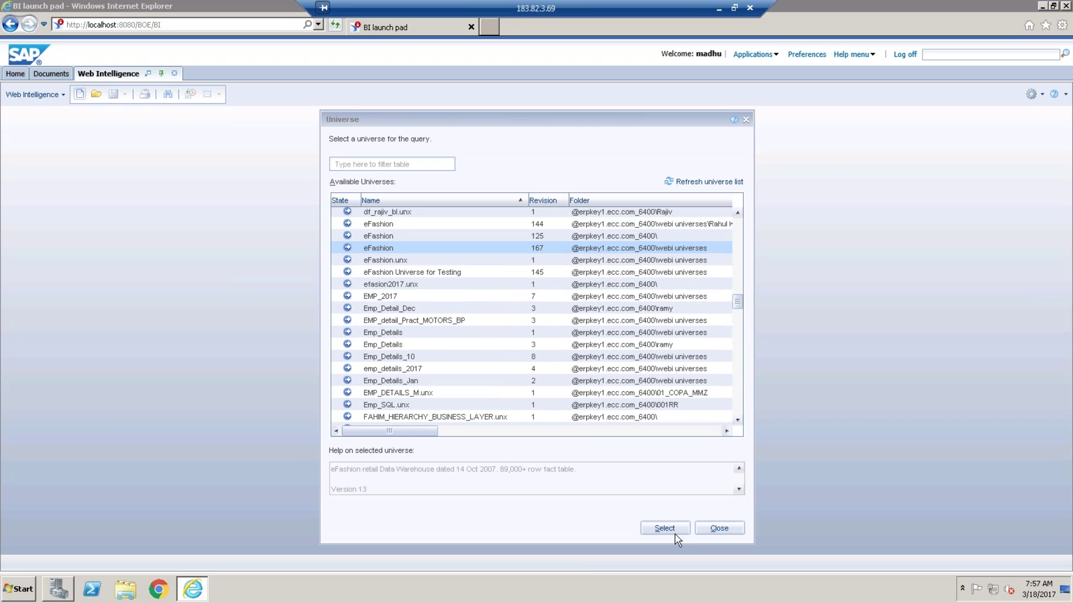
left_click(665, 529)
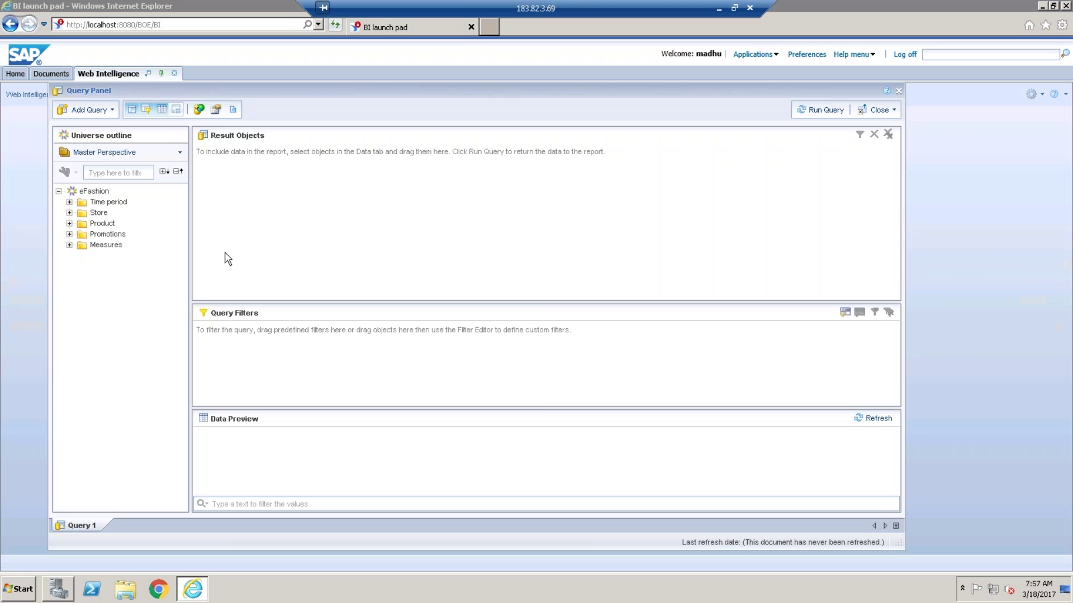
- Add Year, State, Lines and Sales revenue to the query's result objects
left_click(69, 202)
double_click(109, 213)
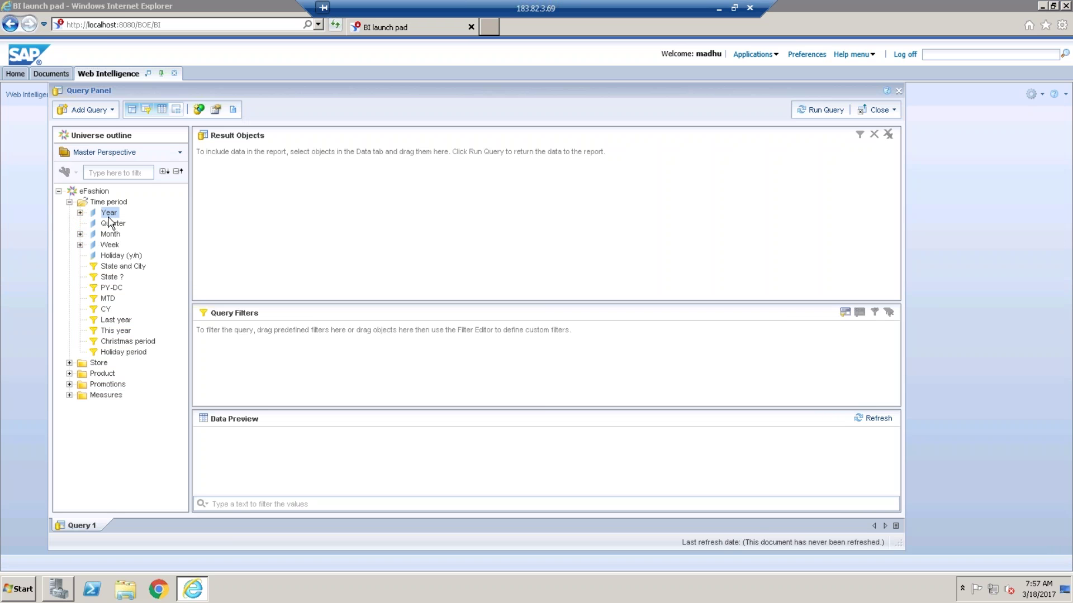
left_click(71, 363)
double_click(111, 374)
left_click(69, 448)
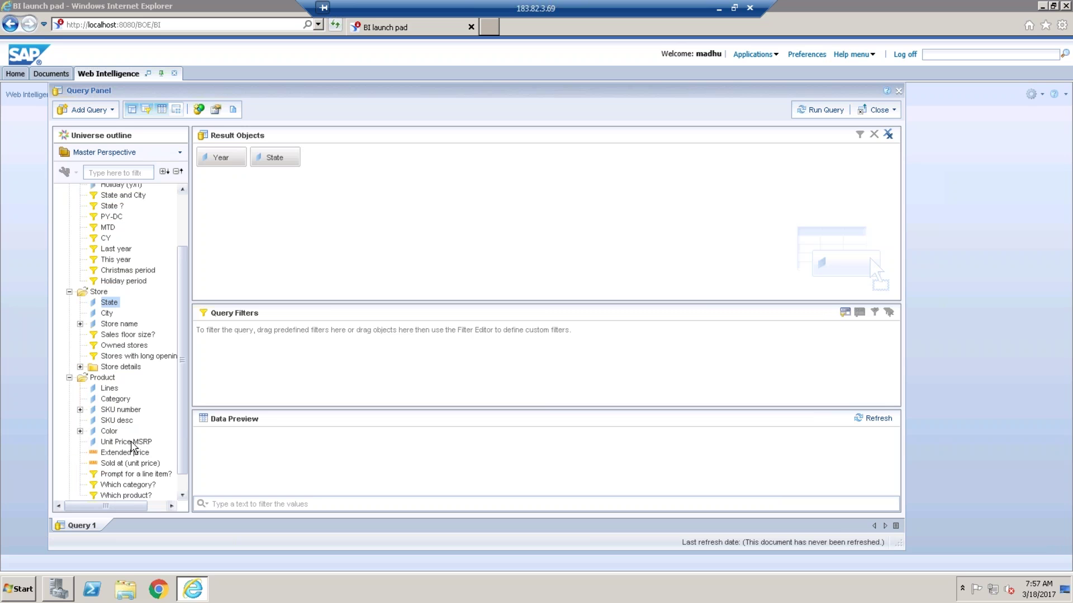
double_click(111, 389)
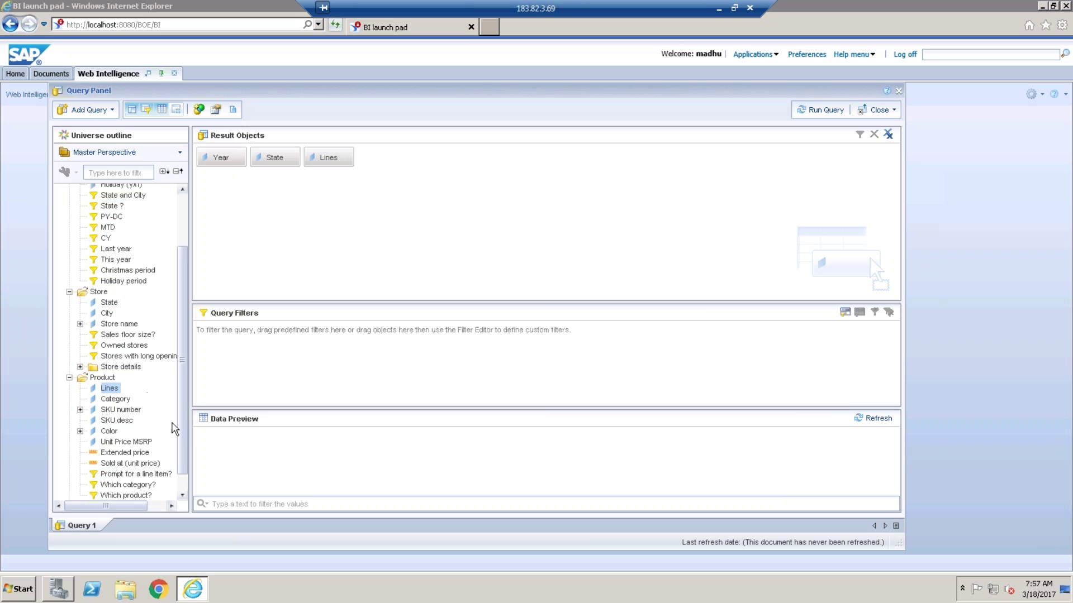
scroll(84, 475, "down", 2)
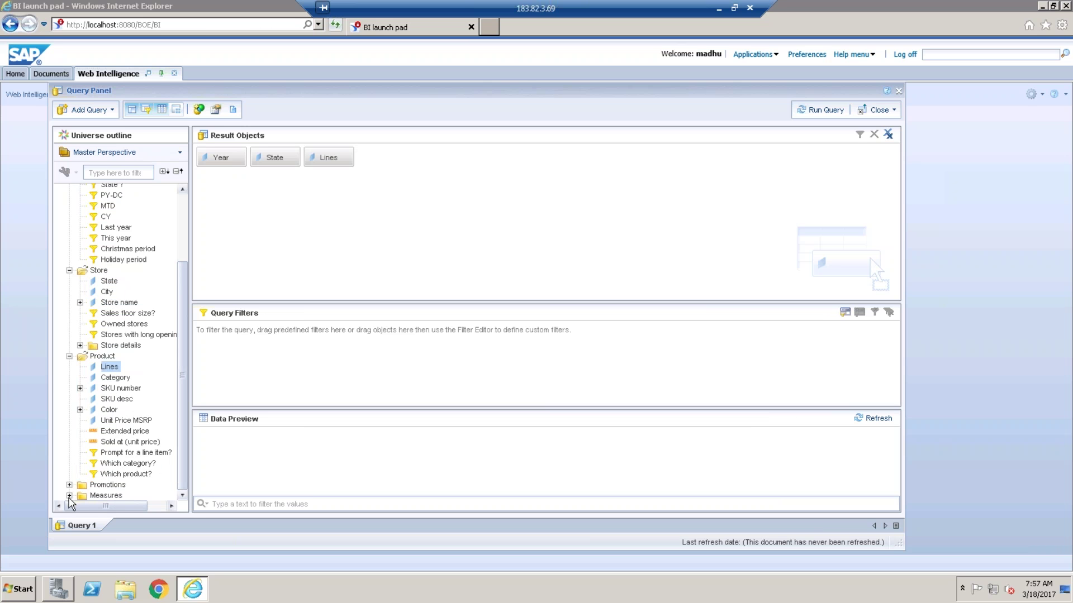
left_click(70, 496)
left_click(134, 465)
double_click(133, 464)
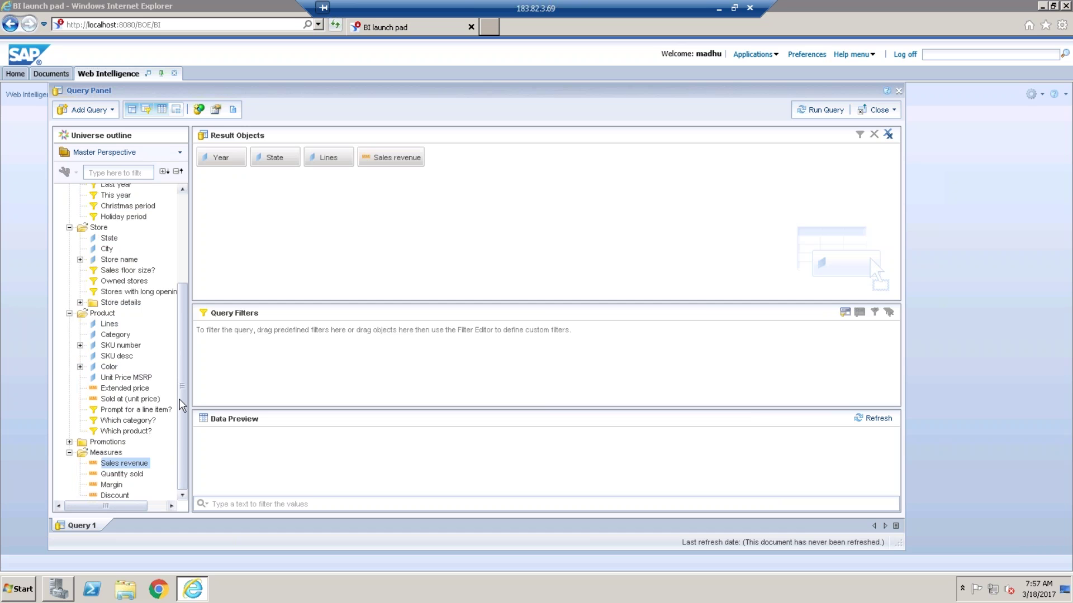
- Add City, Month and Month Name to the result objects and run the query
left_click_drag(183, 412, 186, 246)
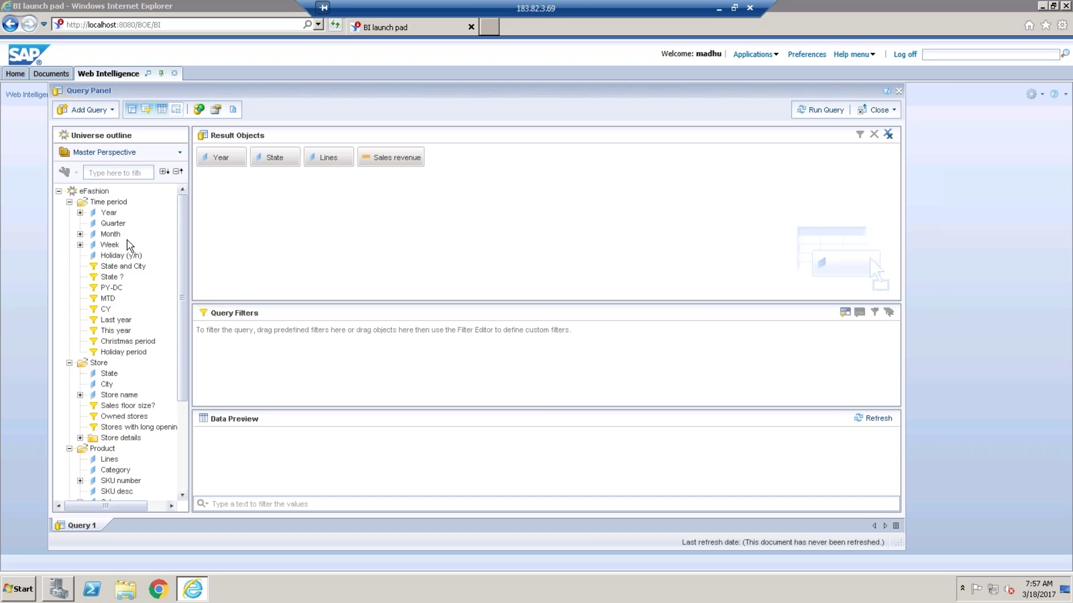
double_click(108, 386)
left_click(80, 234)
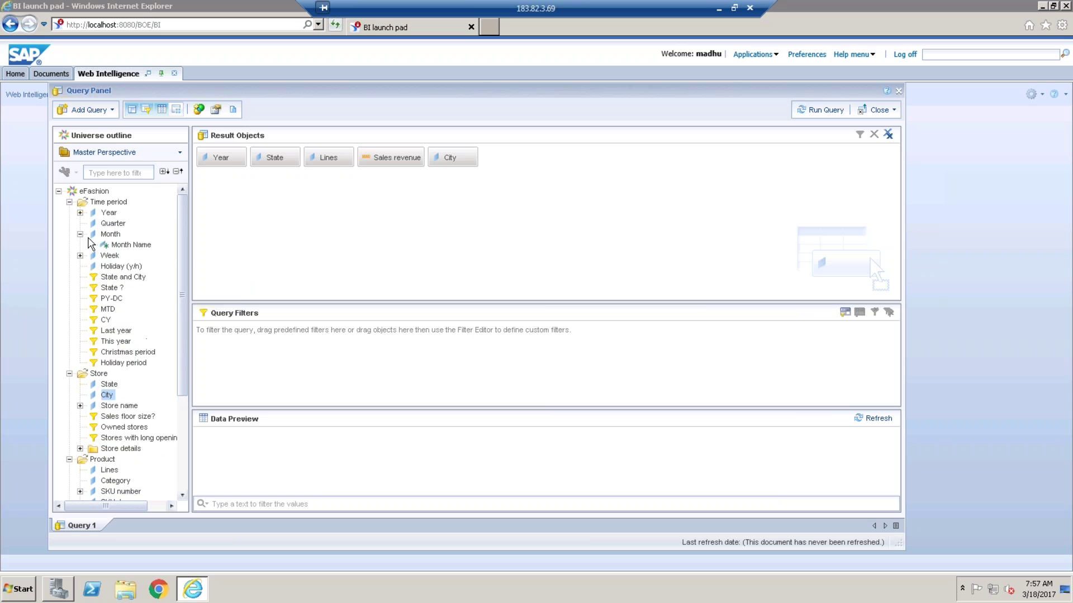
double_click(117, 235)
double_click(132, 245)
left_click(824, 116)
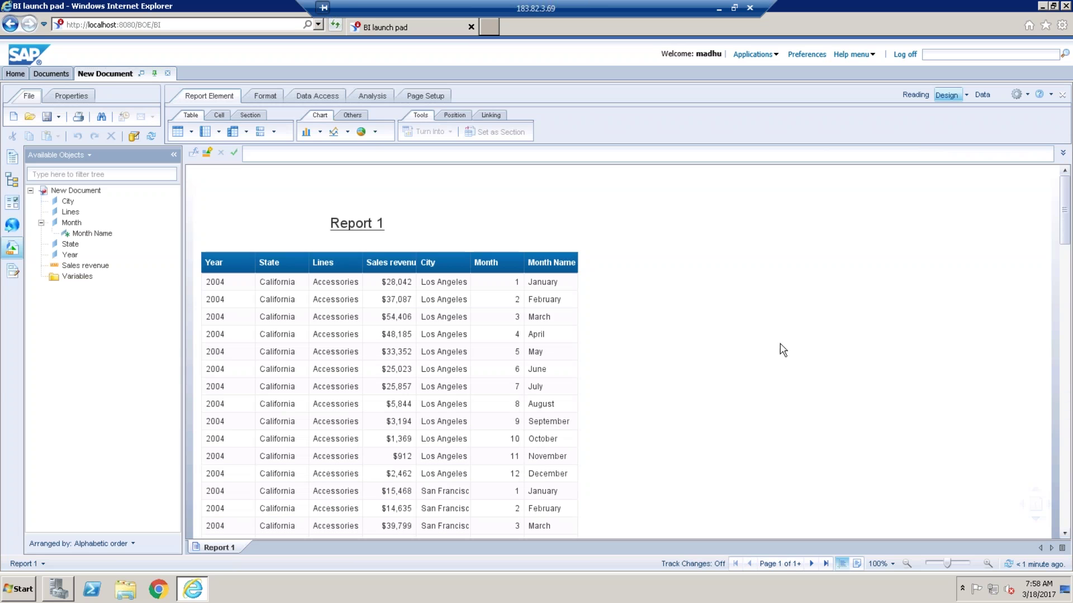
- Delete the default table and the Report 1 title from the report page
left_click(458, 250)
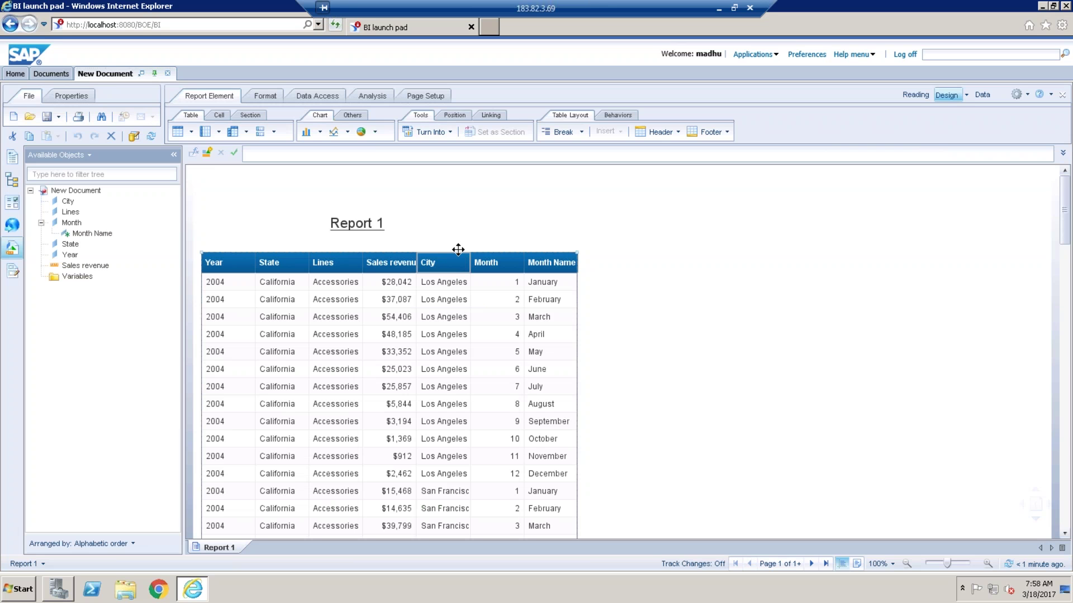
key("Delete")
left_click(368, 208)
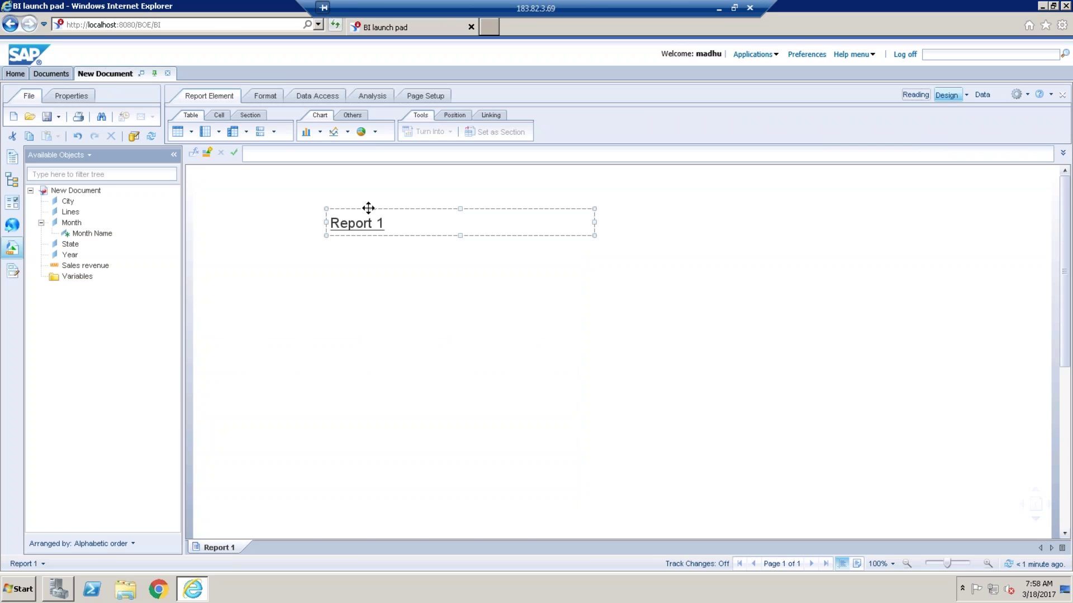
key("Delete")
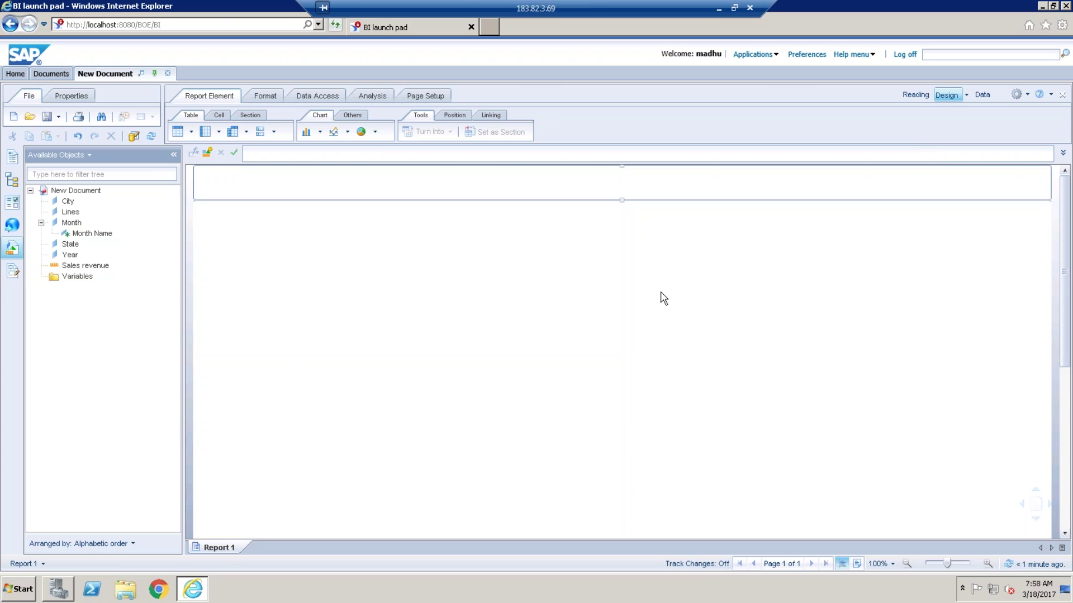
left_click_drag(1065, 287, 1068, 521)
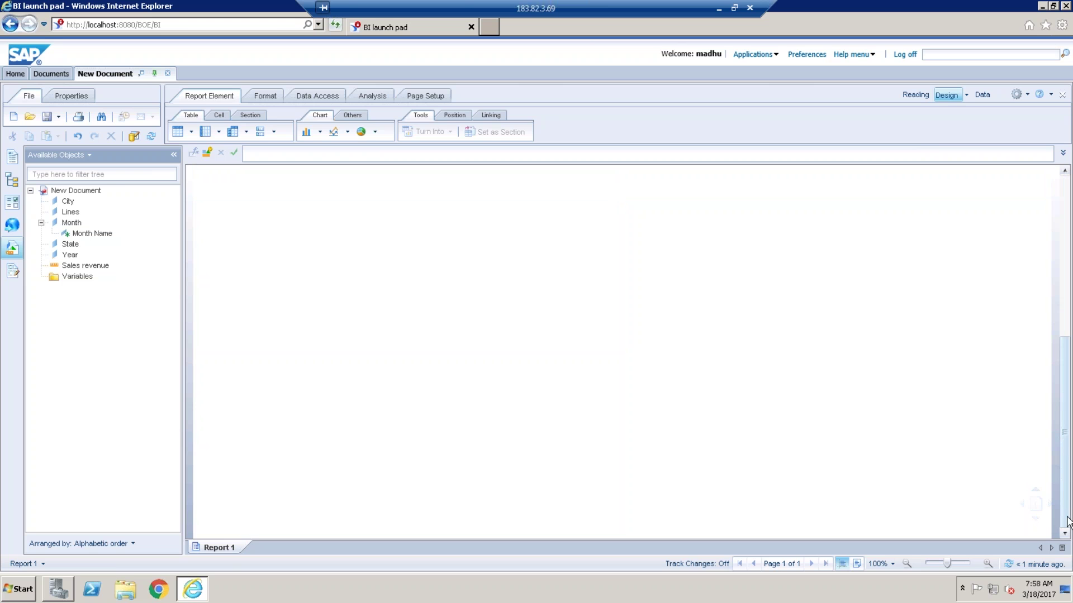
left_click(925, 525)
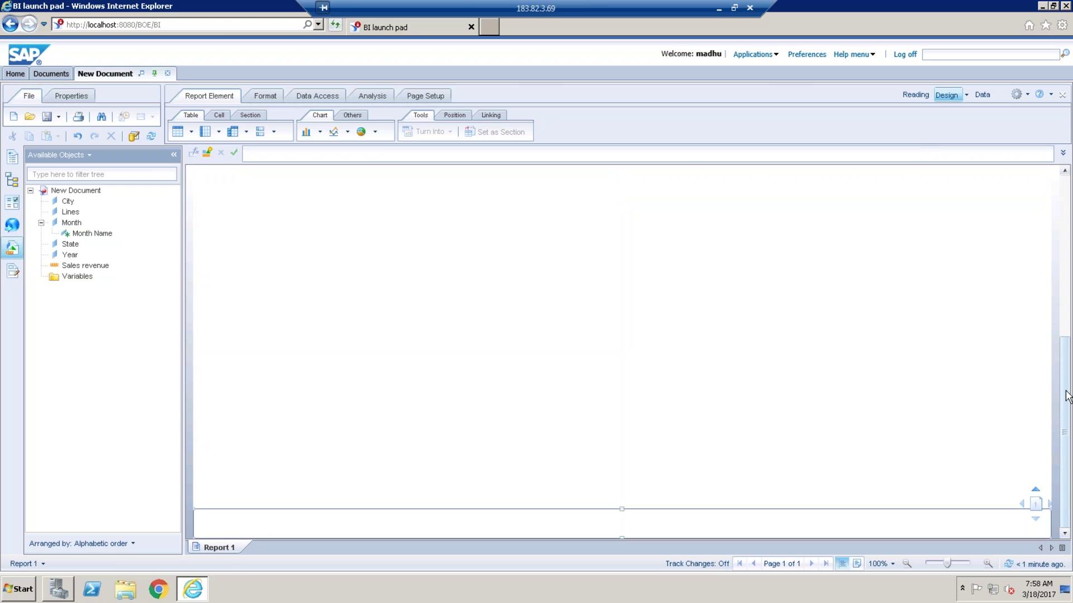
left_click_drag(1066, 397, 1065, 276)
left_click(604, 184)
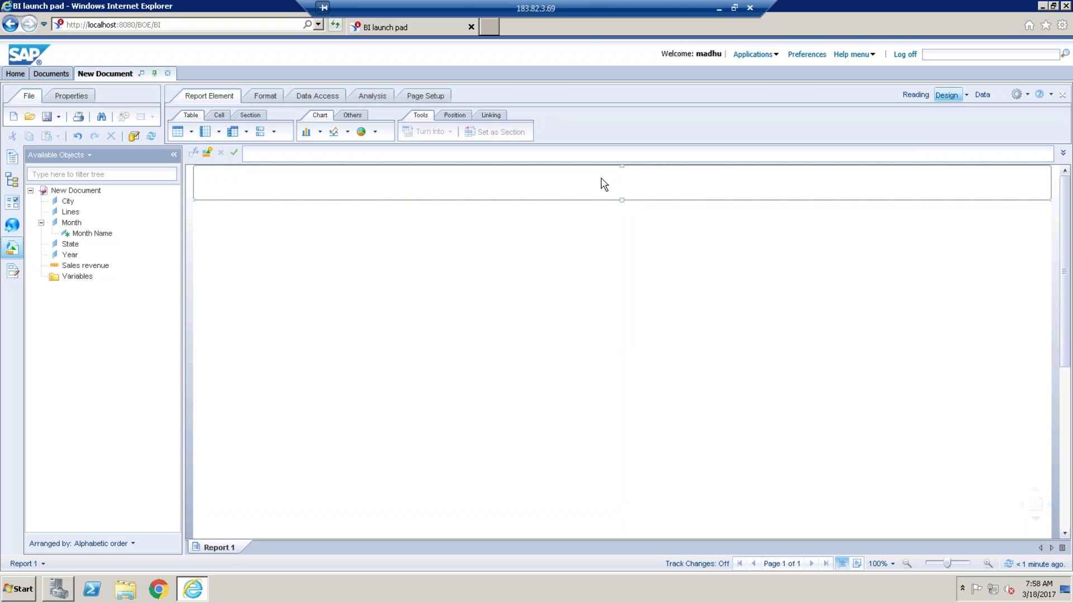
- Fill the report page's header and footer with a light green background
left_click(265, 97)
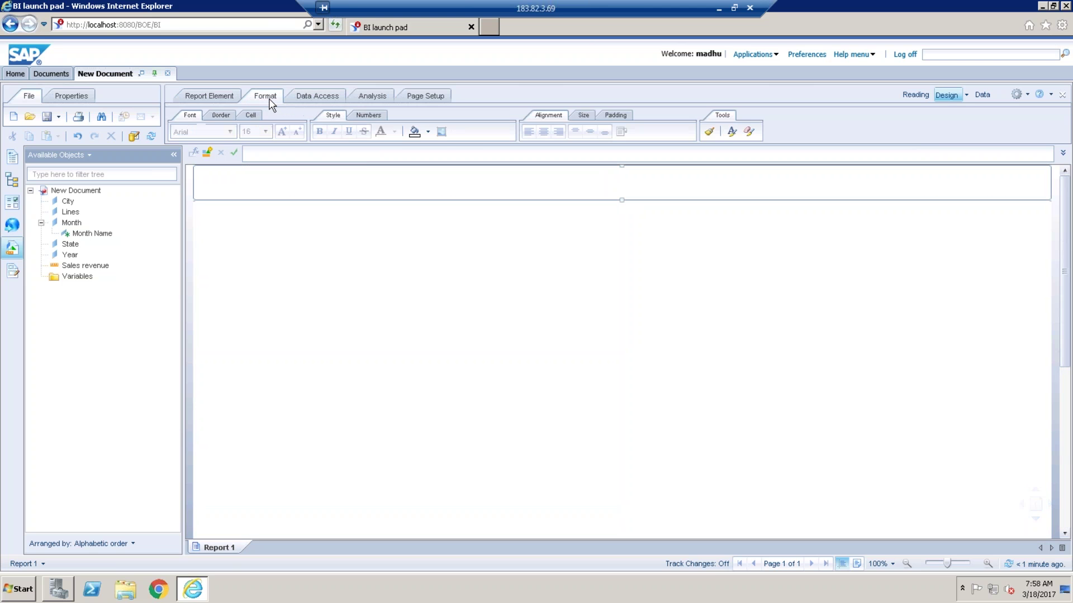
left_click(428, 132)
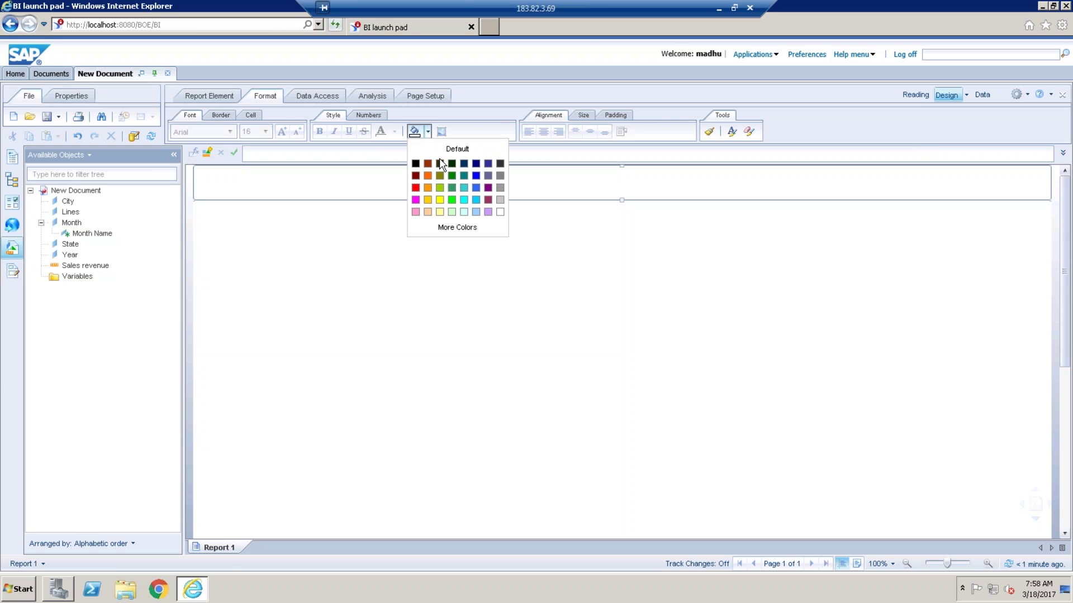
left_click(453, 213)
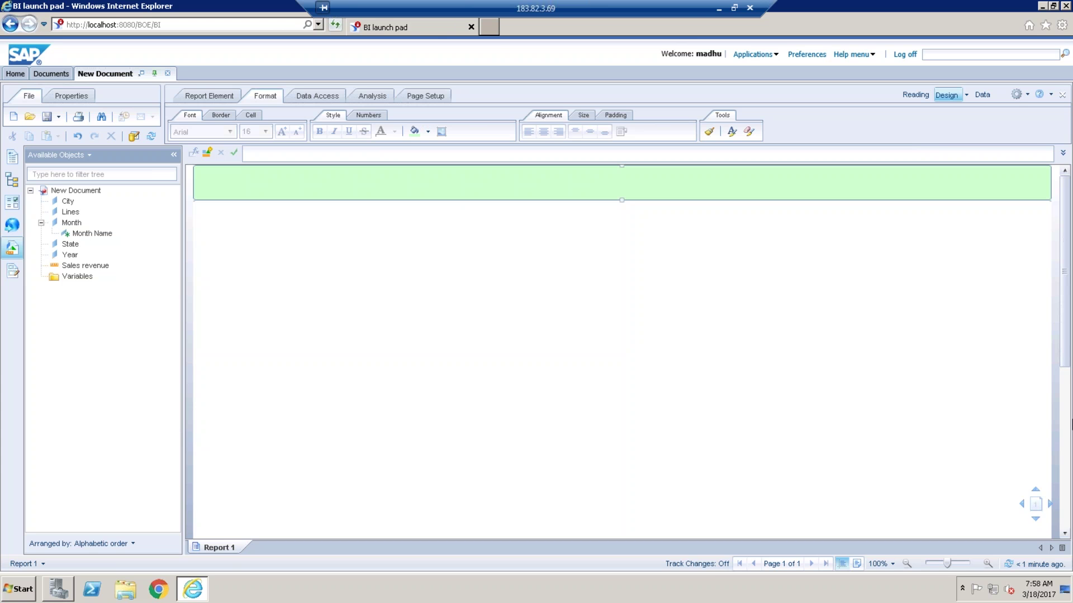
left_click(1068, 452)
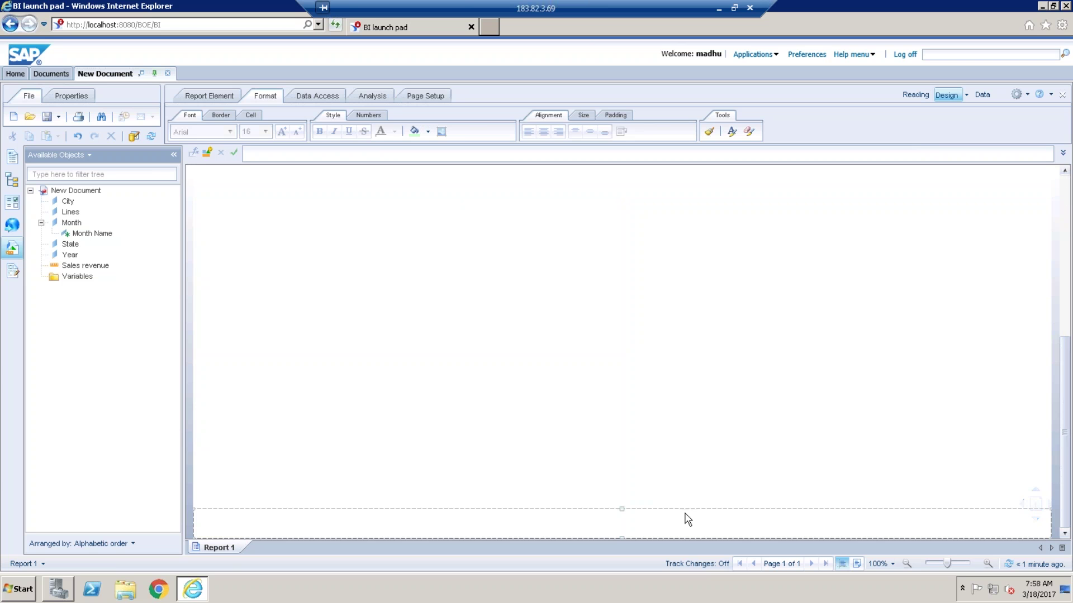
left_click(414, 131)
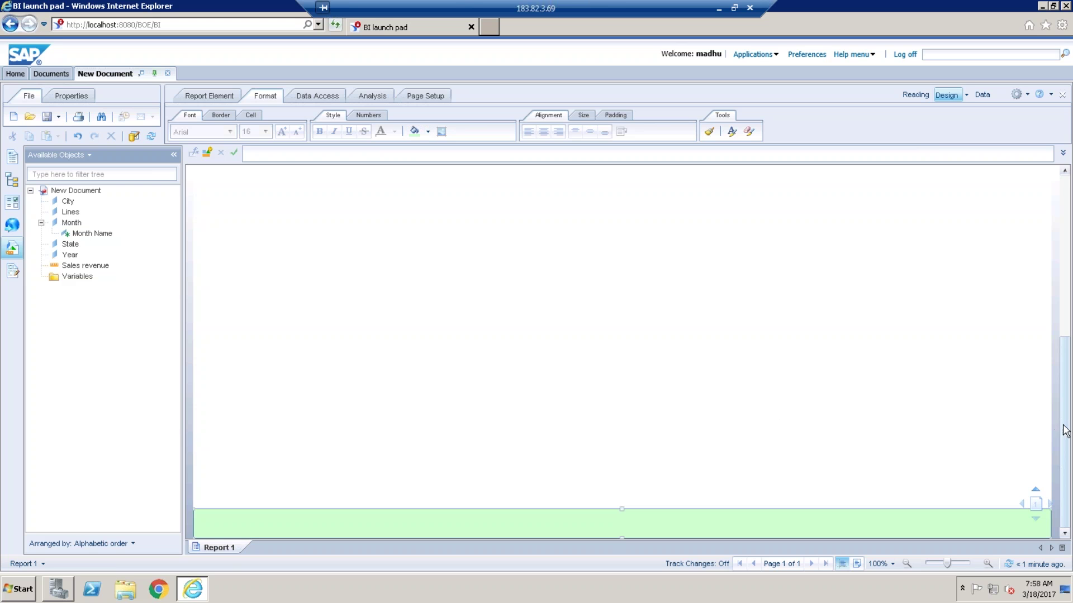
- Fill the report body between the header and footer with a light yellow background
left_click_drag(1067, 435, 1047, 280)
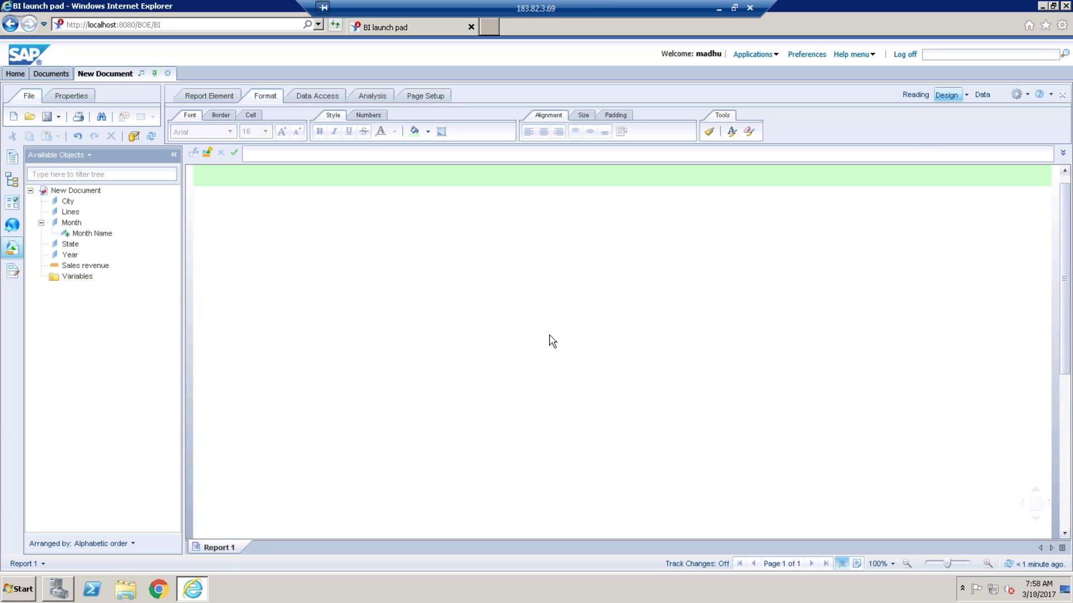
left_click(427, 133)
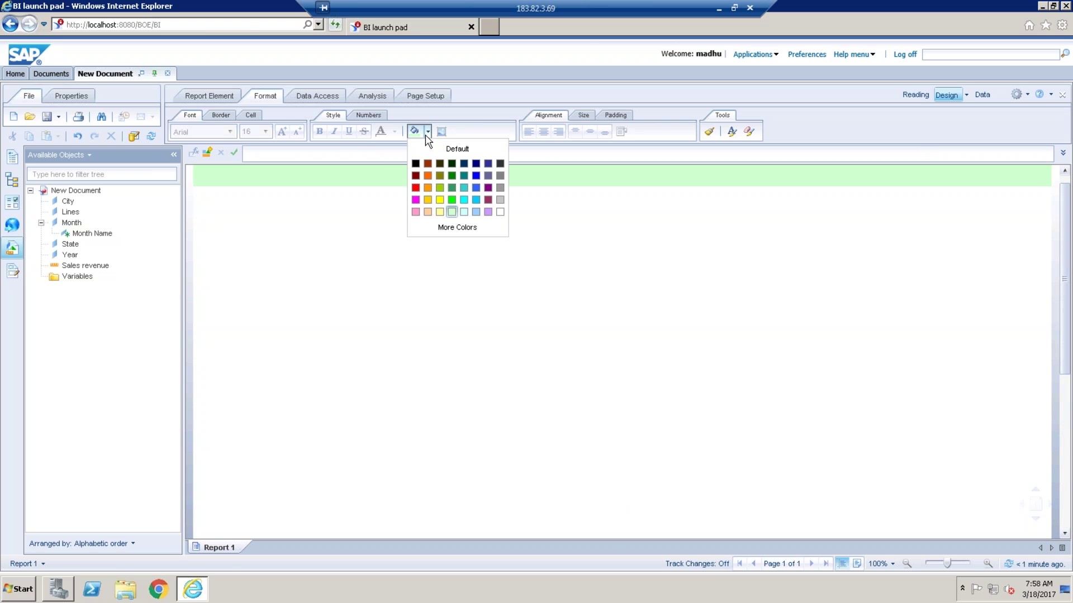
left_click(440, 212)
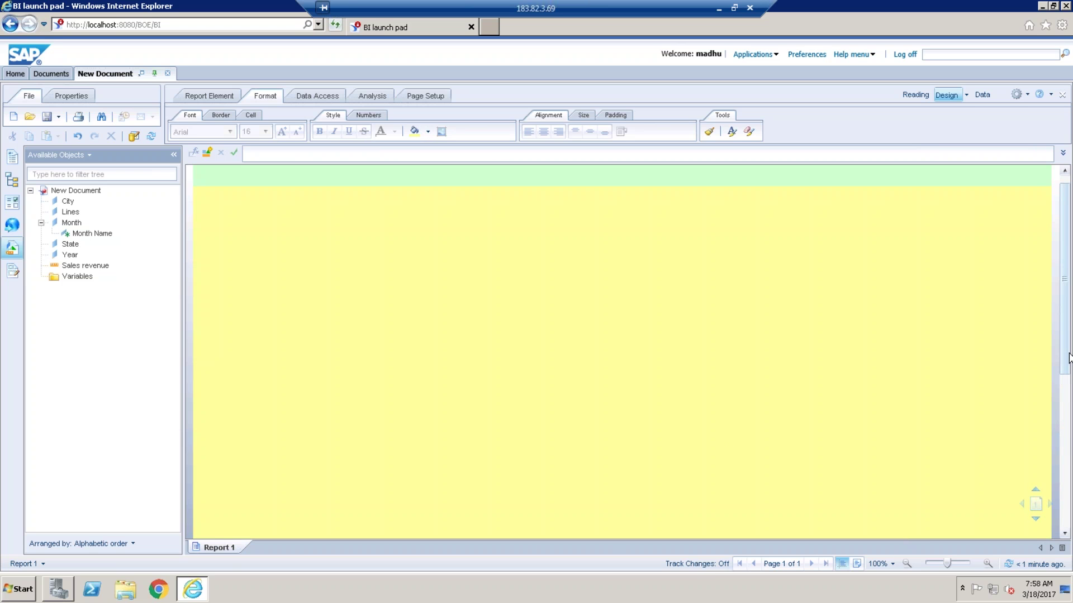
scroll(1064, 439, "down", 5)
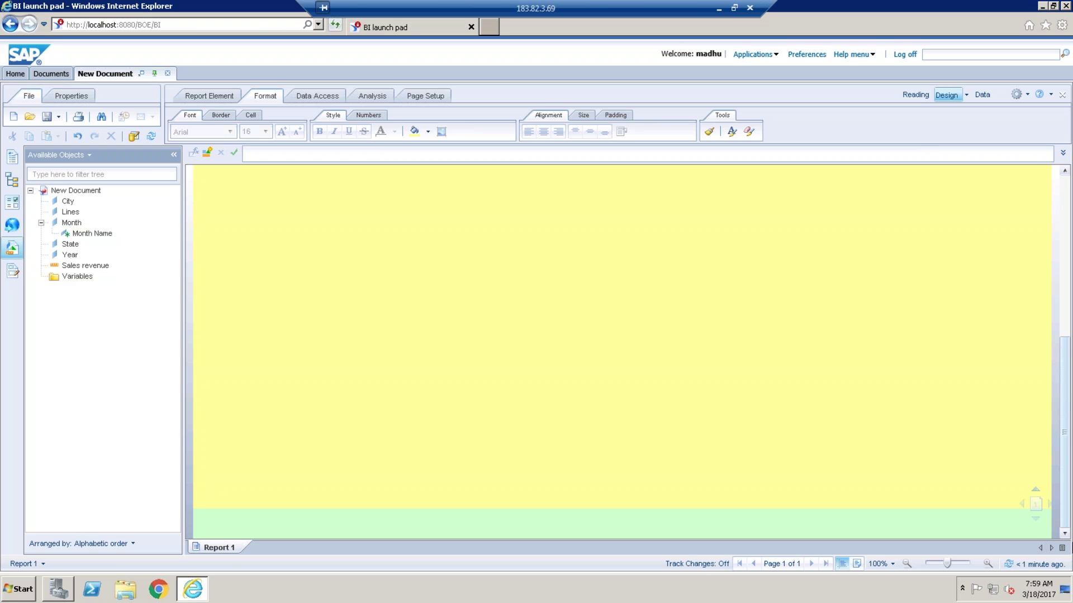
scroll(1055, 377, "up", 5)
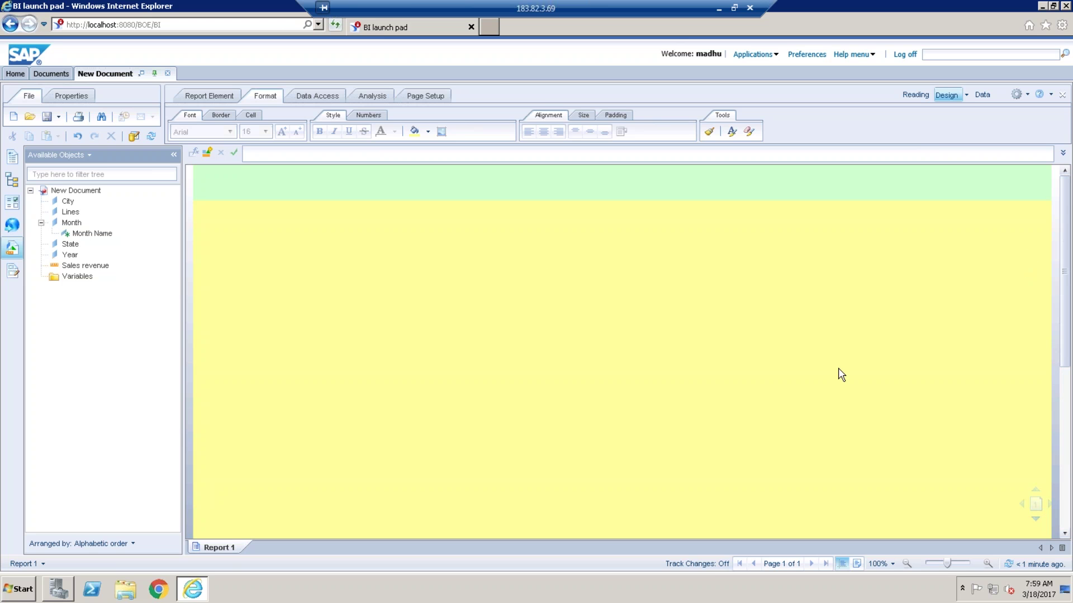
- Insert an empty cross table in the upper-left area of the report body and widen its columns
left_click(210, 96)
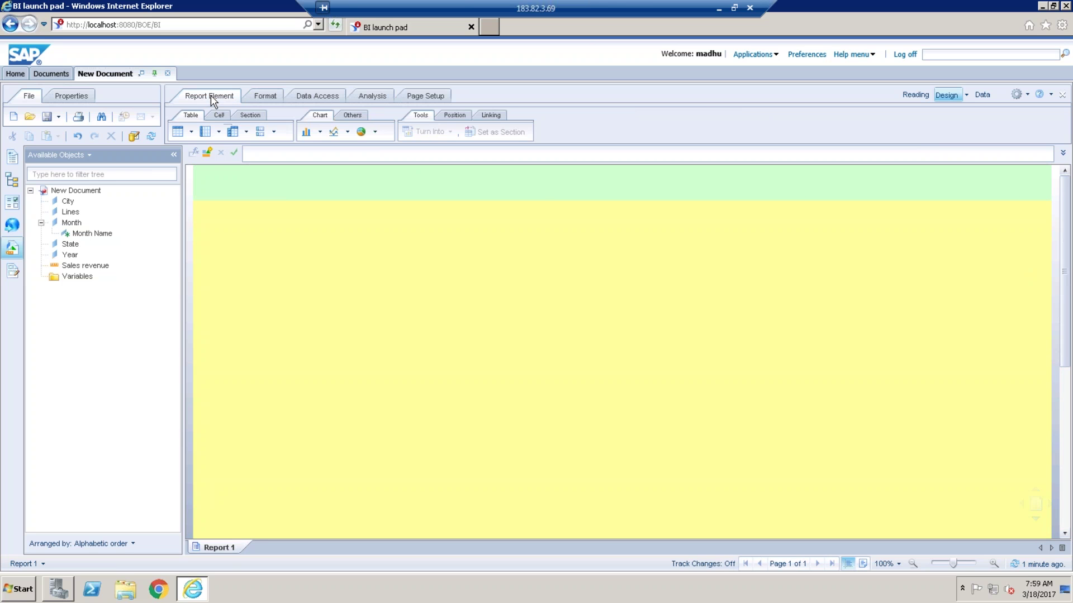
left_click(232, 132)
left_click(215, 247)
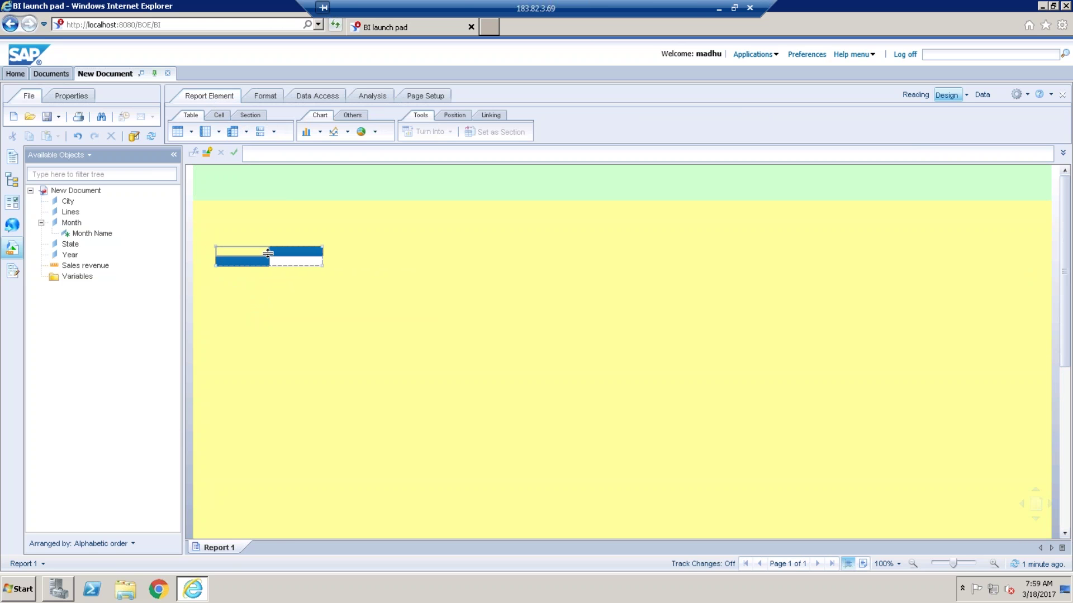
left_click_drag(268, 251, 374, 251)
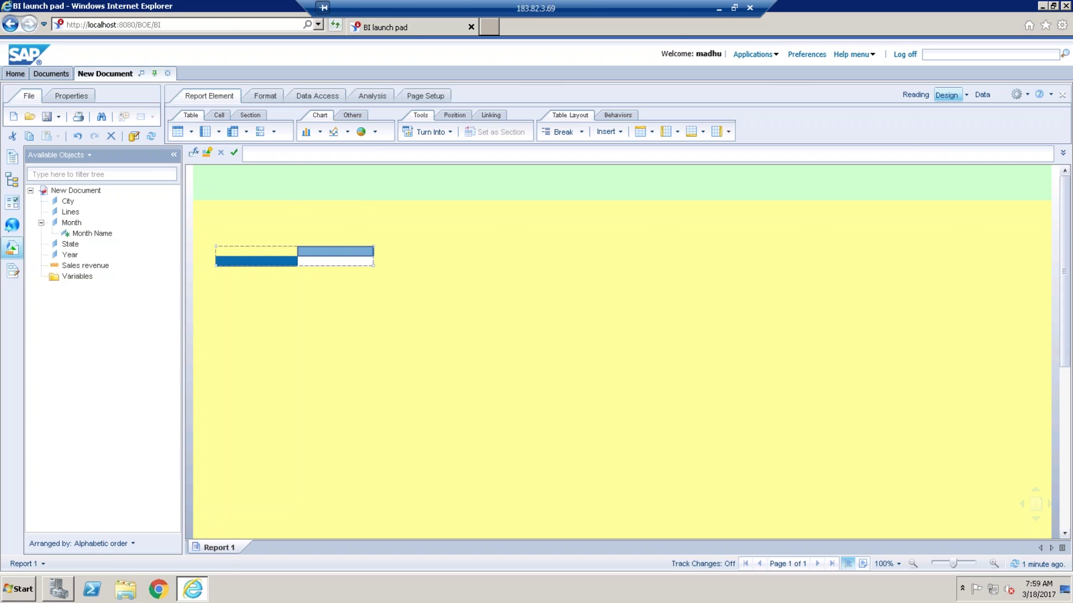
- Assign State to the cross table's column header cell
left_click(75, 246)
left_click_drag(75, 246, 339, 258)
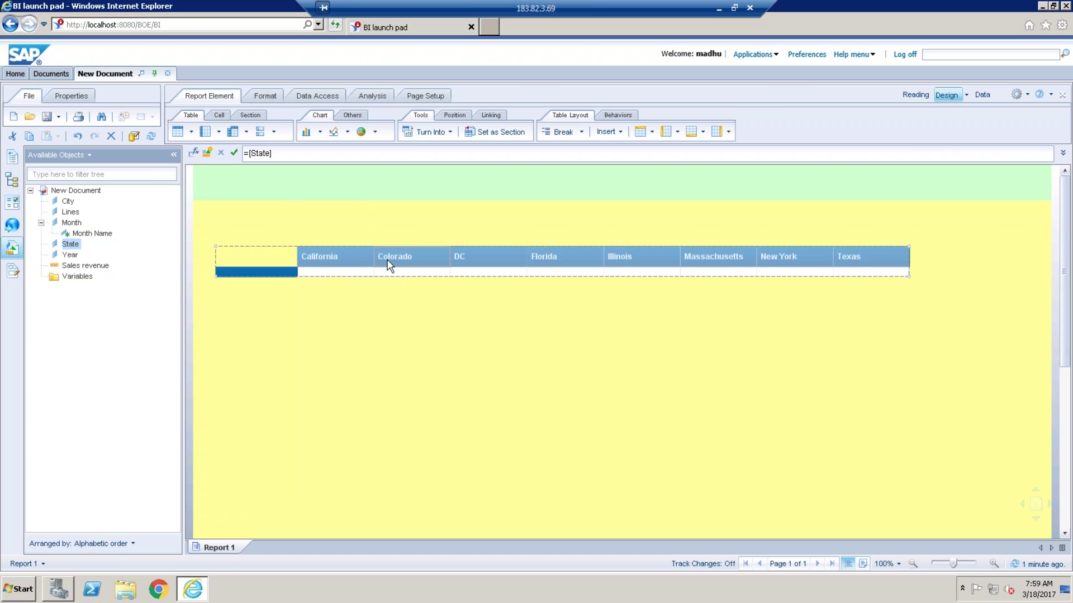
left_click(565, 406)
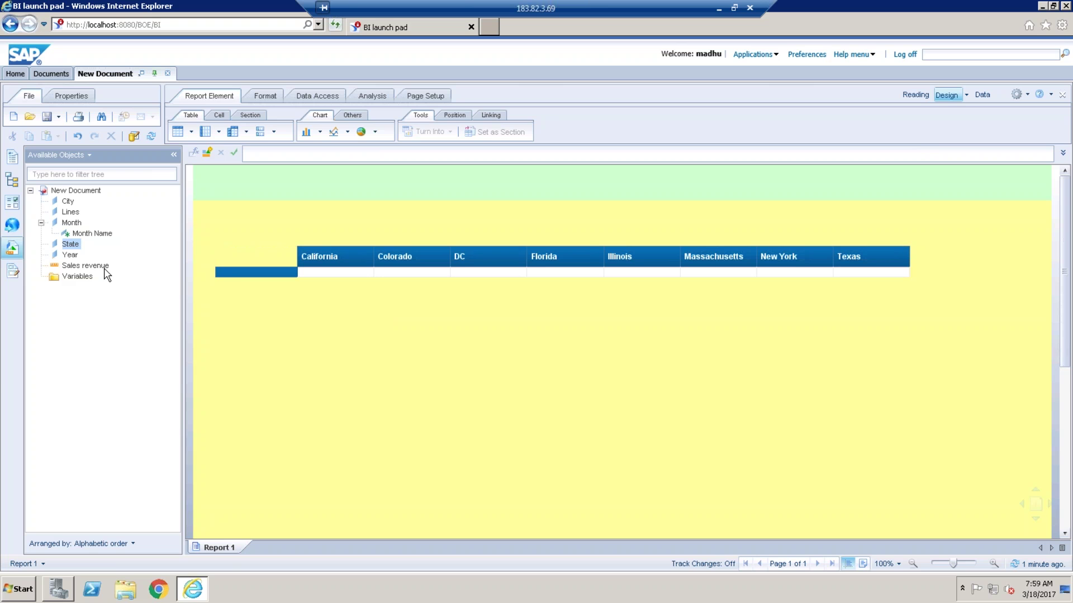
- Assign Lines to the slightly widened row headers and Sales revenue to the body of the cross table
left_click(72, 215)
left_click_drag(71, 214, 266, 276)
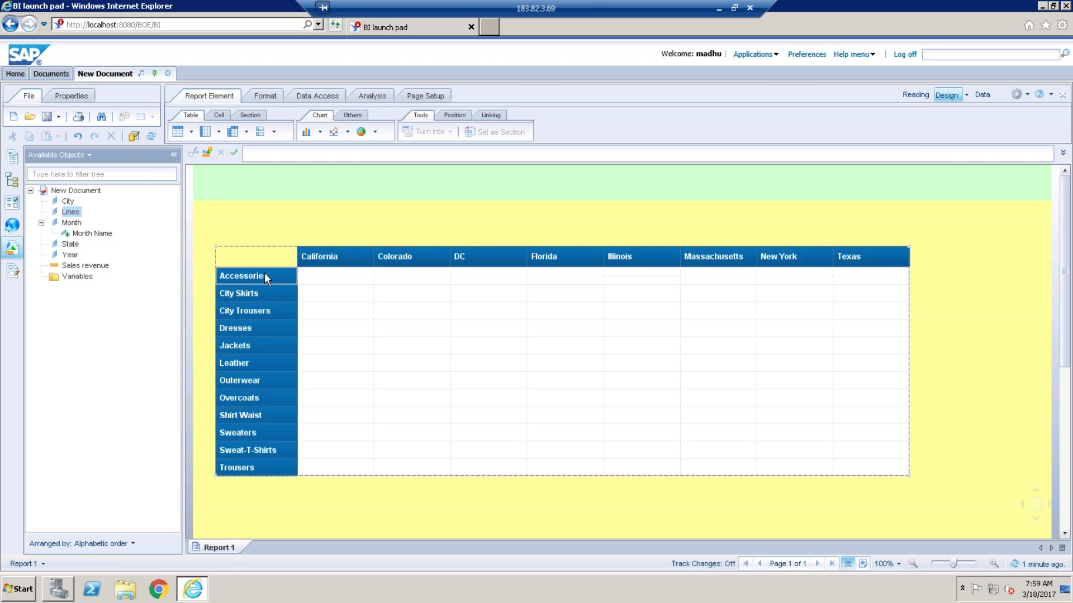
left_click_drag(294, 272, 302, 273)
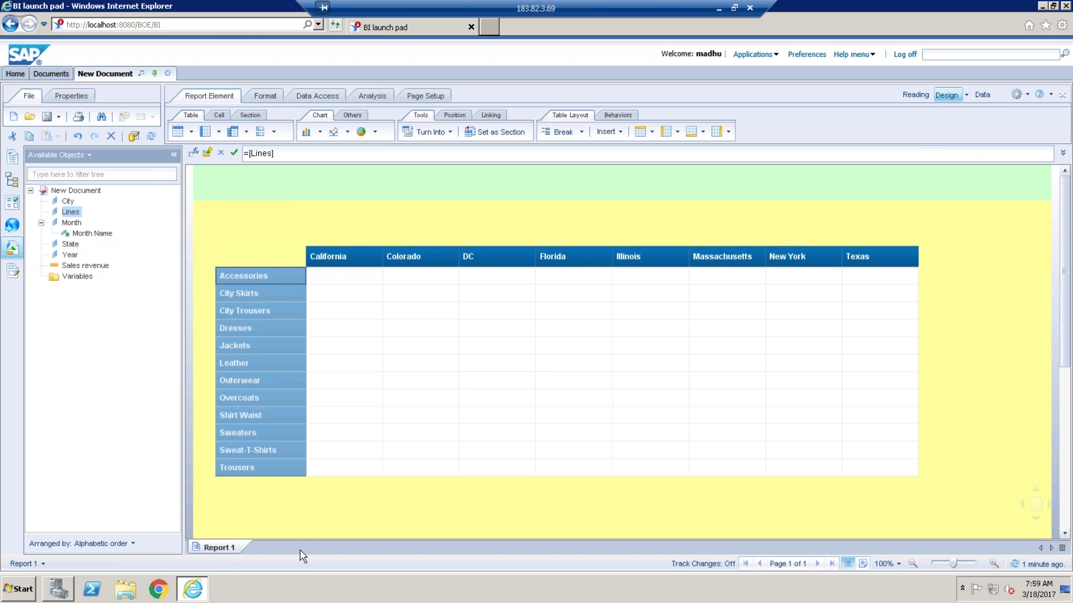
left_click(297, 530)
left_click_drag(96, 271, 354, 296)
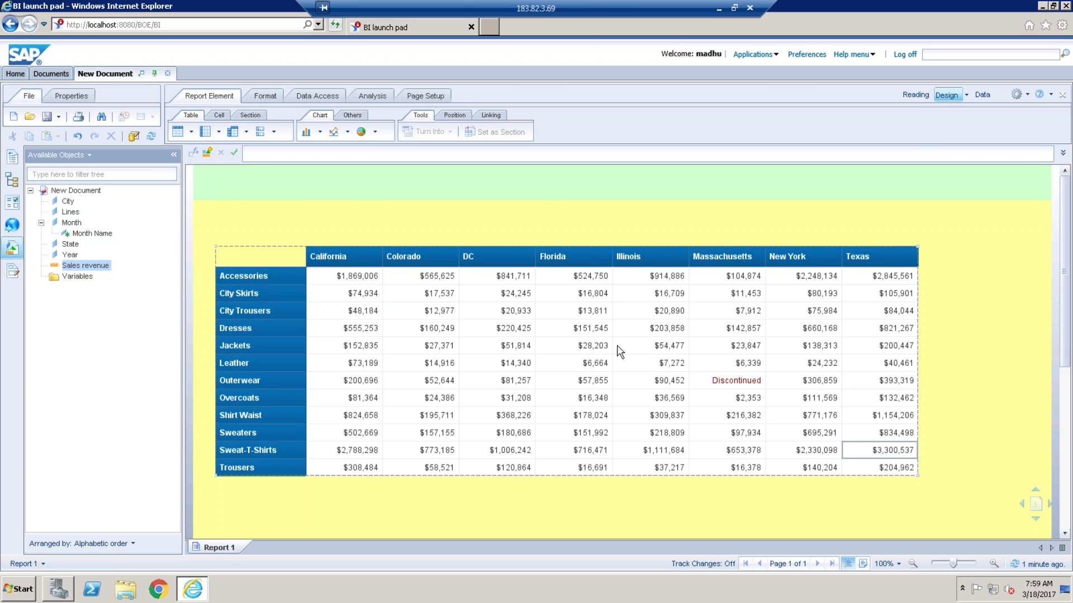
- Fill the cross table's State column headers and Lines row headers with a red background
left_click(363, 262)
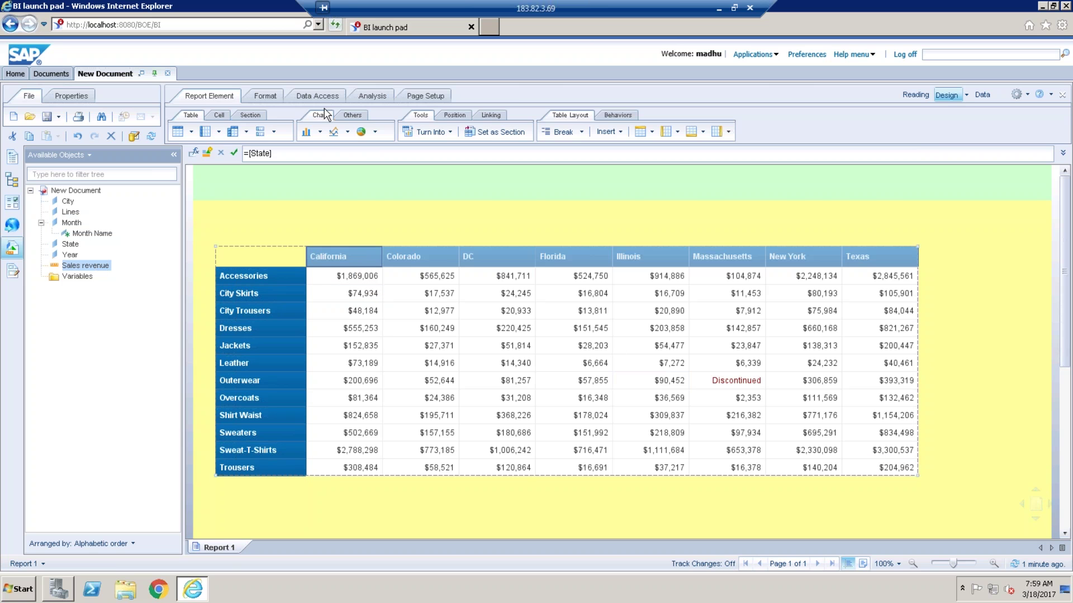
left_click(265, 97)
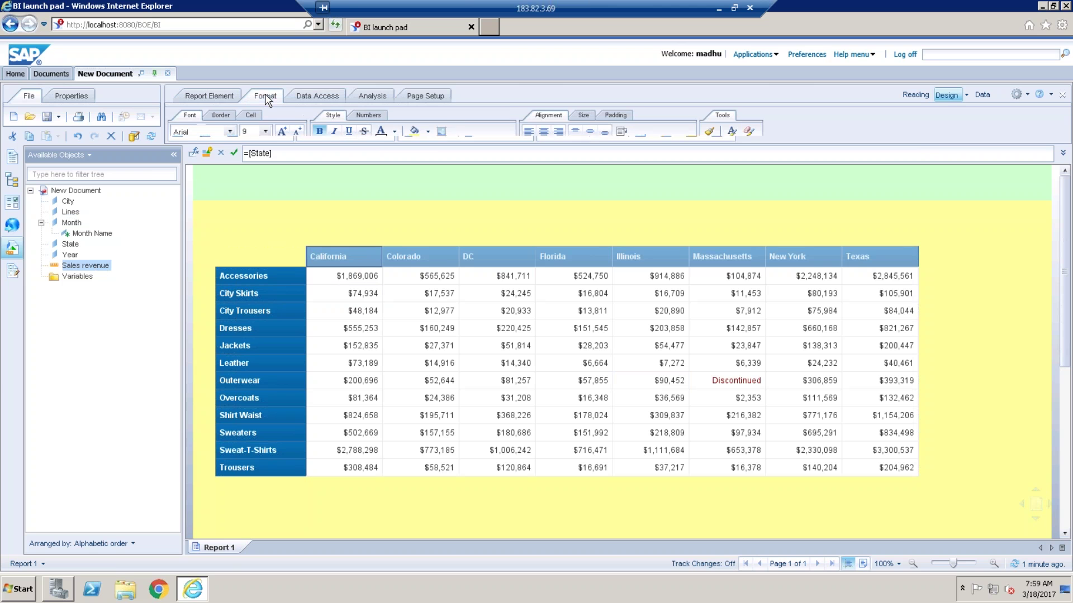
left_click(428, 132)
left_click(416, 188)
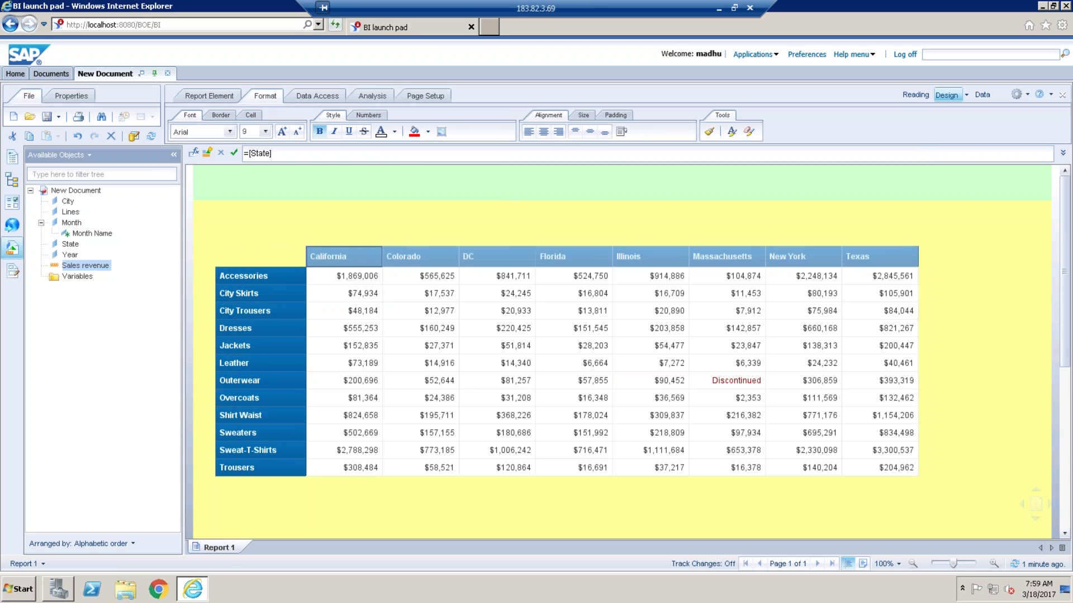
left_click(271, 386)
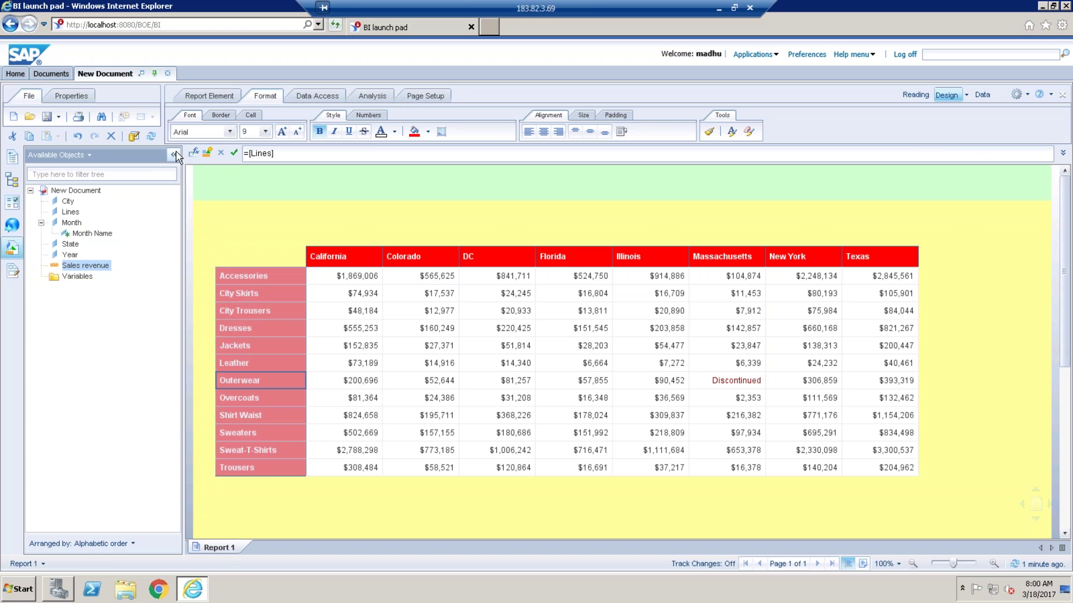
left_click(444, 260)
left_click(481, 257)
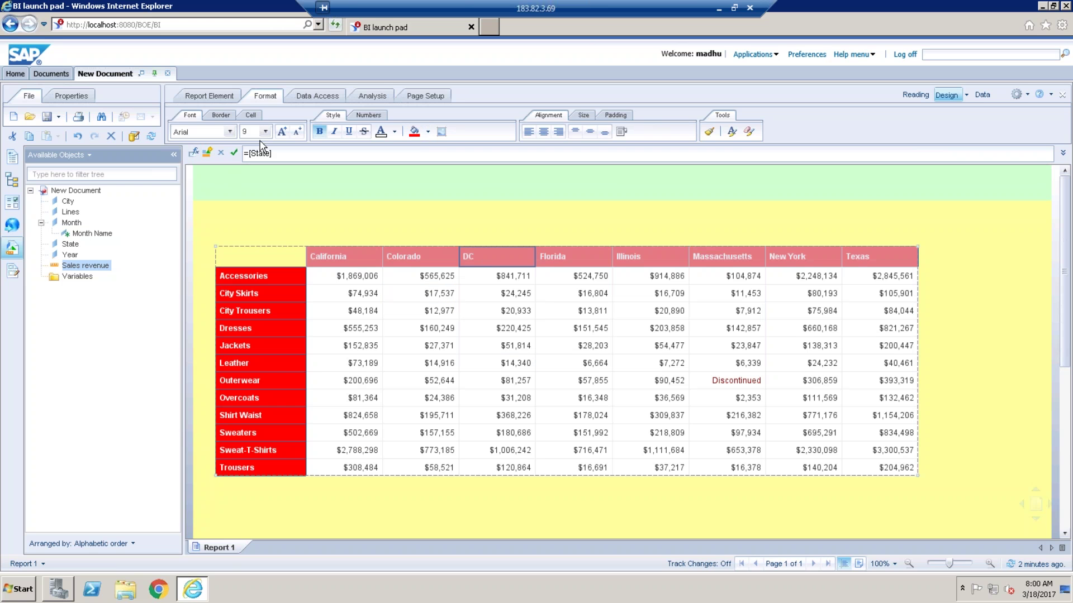
- Add State as a simple report filter in the filter bar and set it to Colorado
left_click(379, 99)
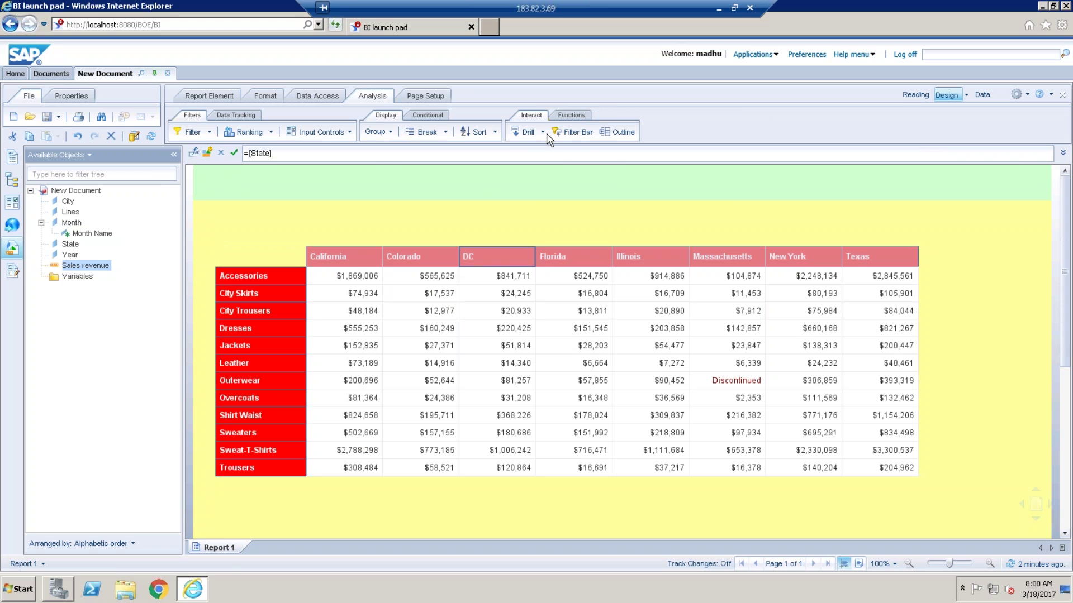
left_click(583, 140)
left_click(170, 223)
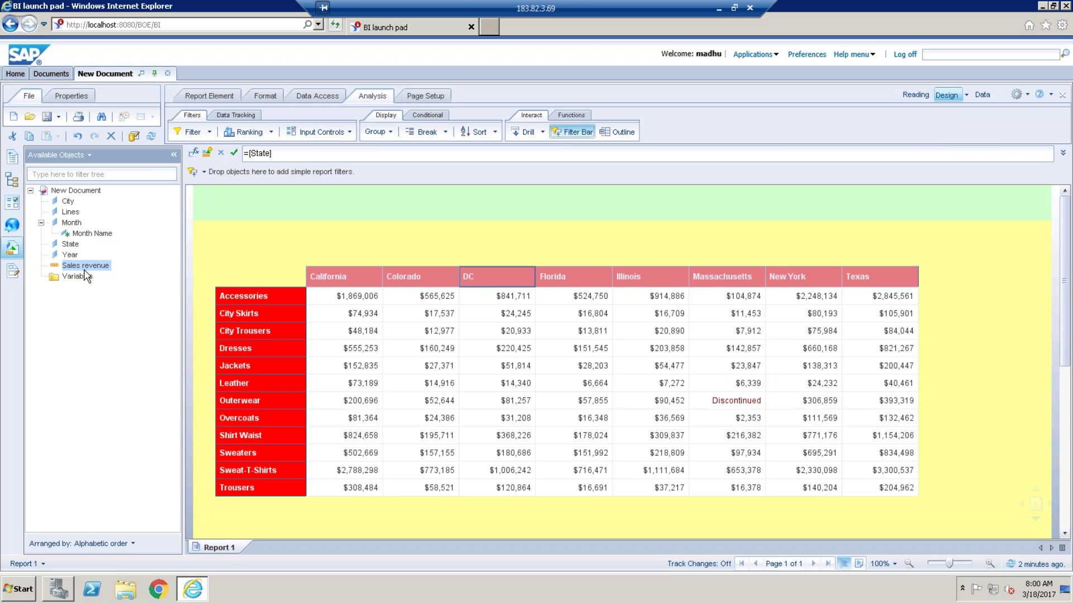
left_click_drag(70, 245, 247, 191)
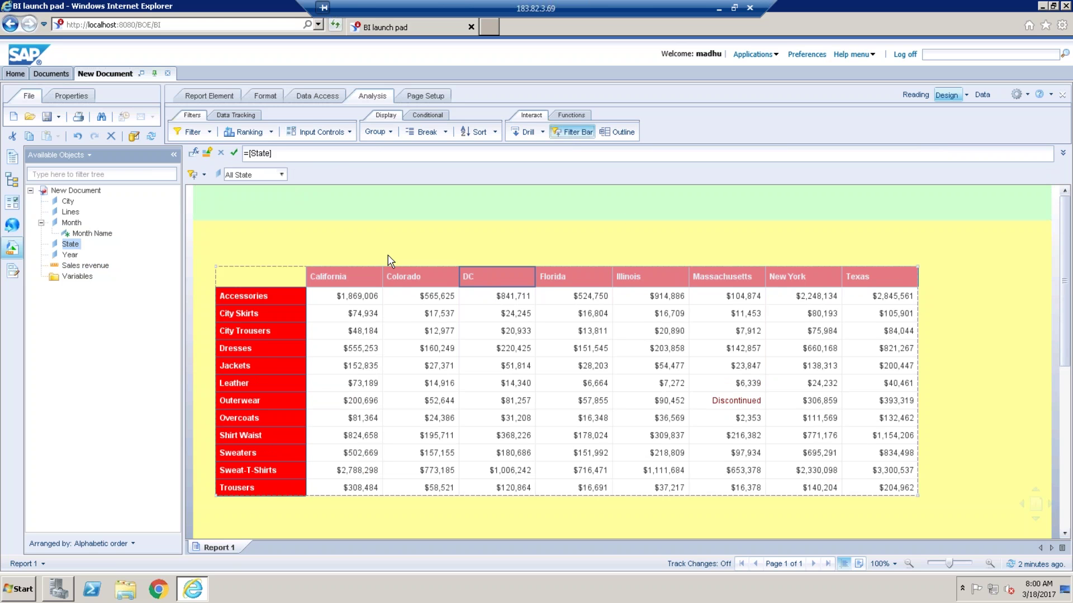
left_click(283, 175)
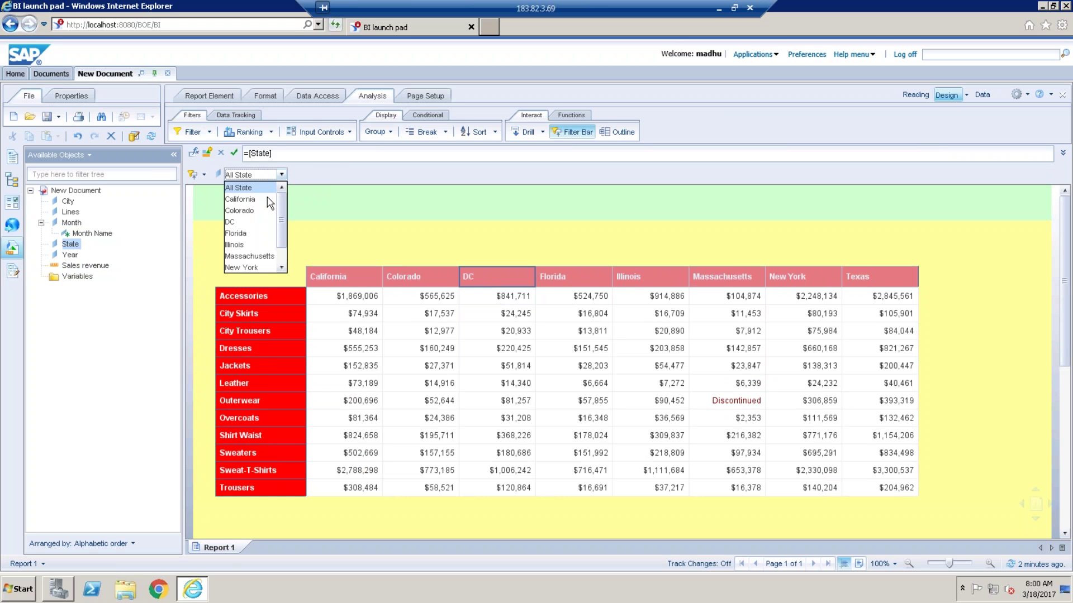
left_click(254, 204)
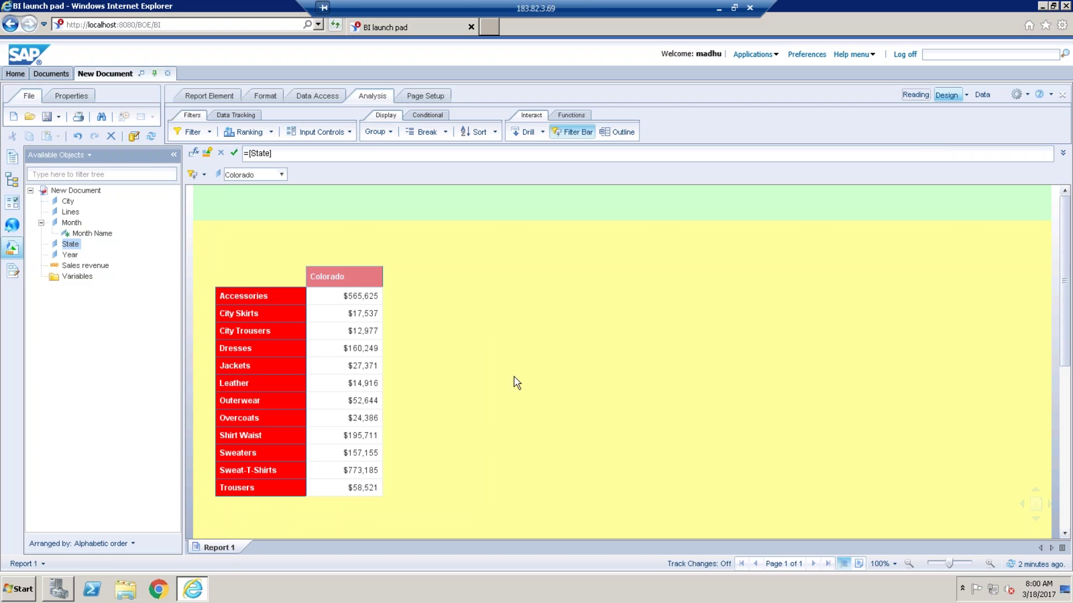
left_click(355, 300)
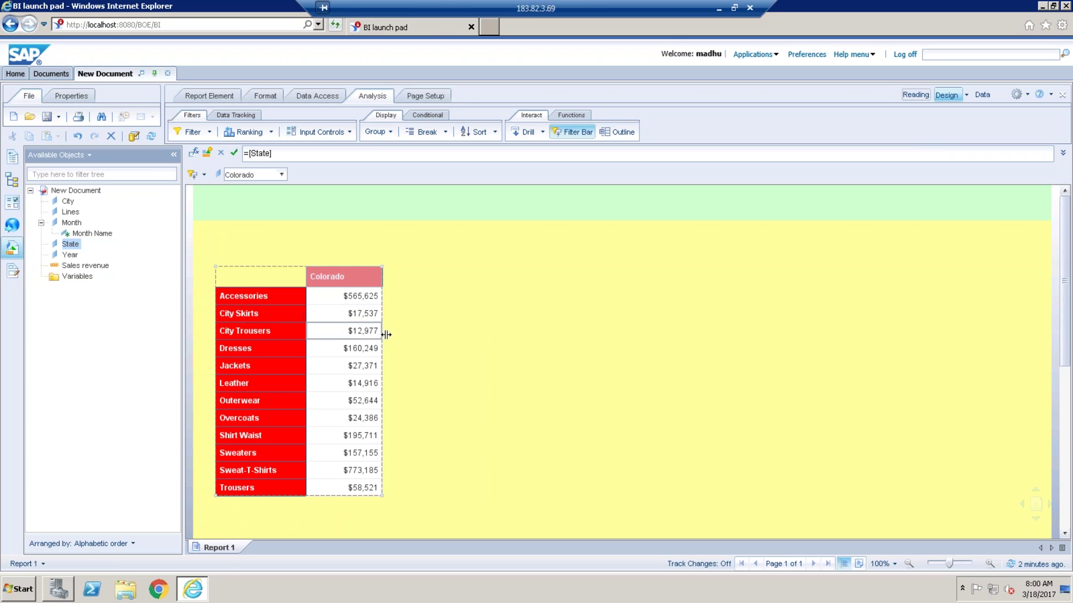
left_click(581, 385)
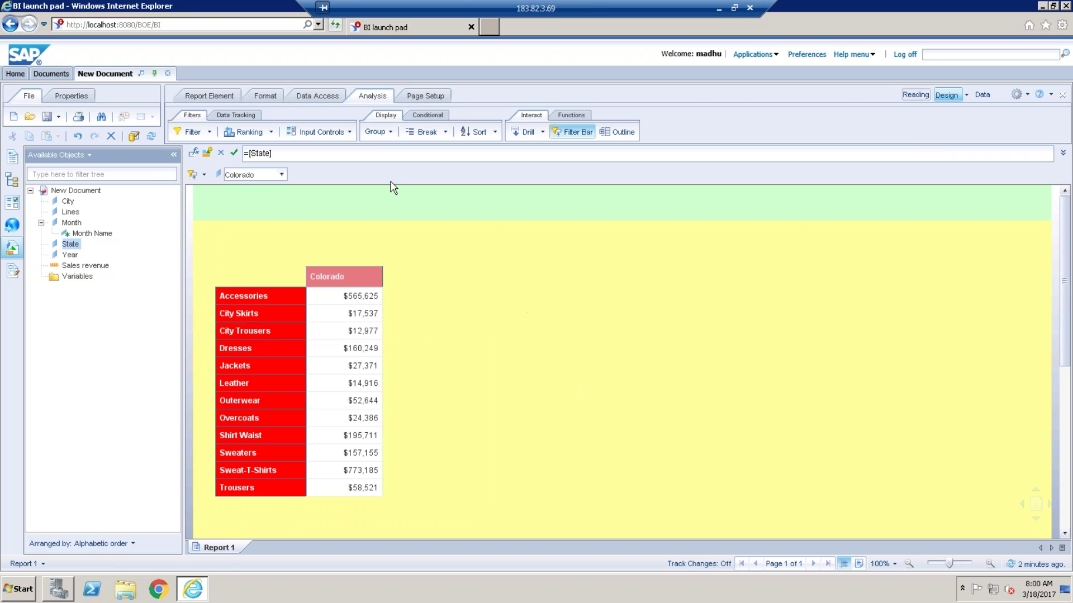
left_click(350, 300)
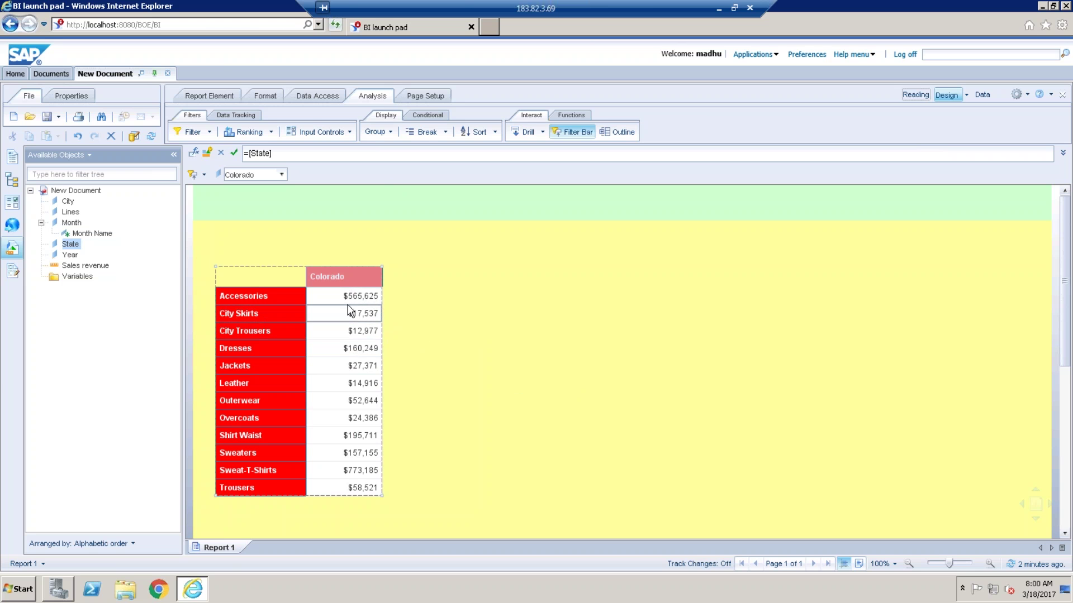
- Add the Margin measure to the query's result objects and run the query again
left_click(328, 99)
left_click(280, 132)
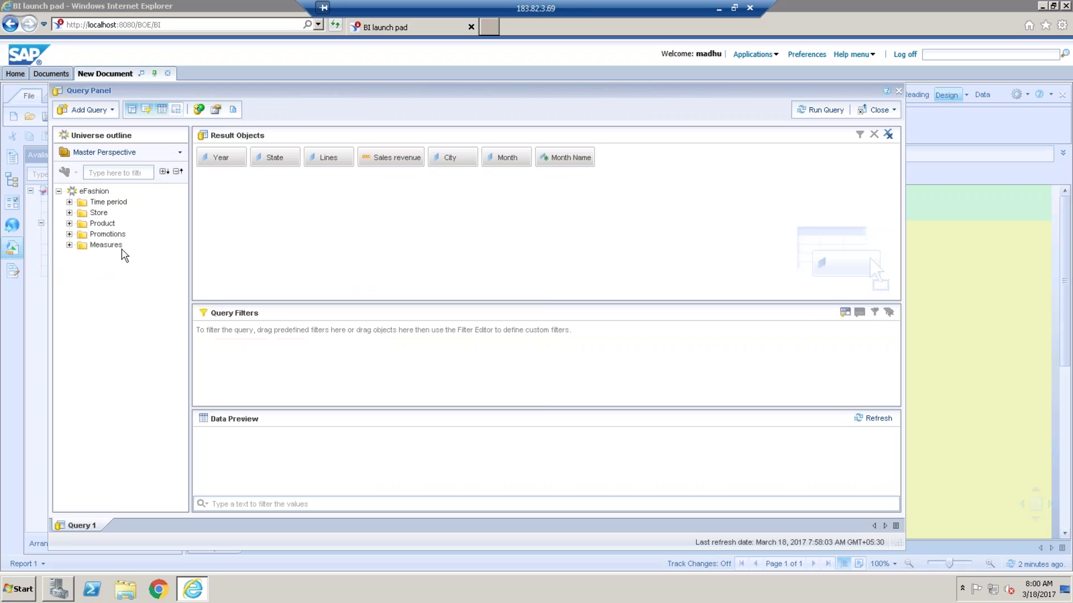
left_click(70, 245)
double_click(112, 277)
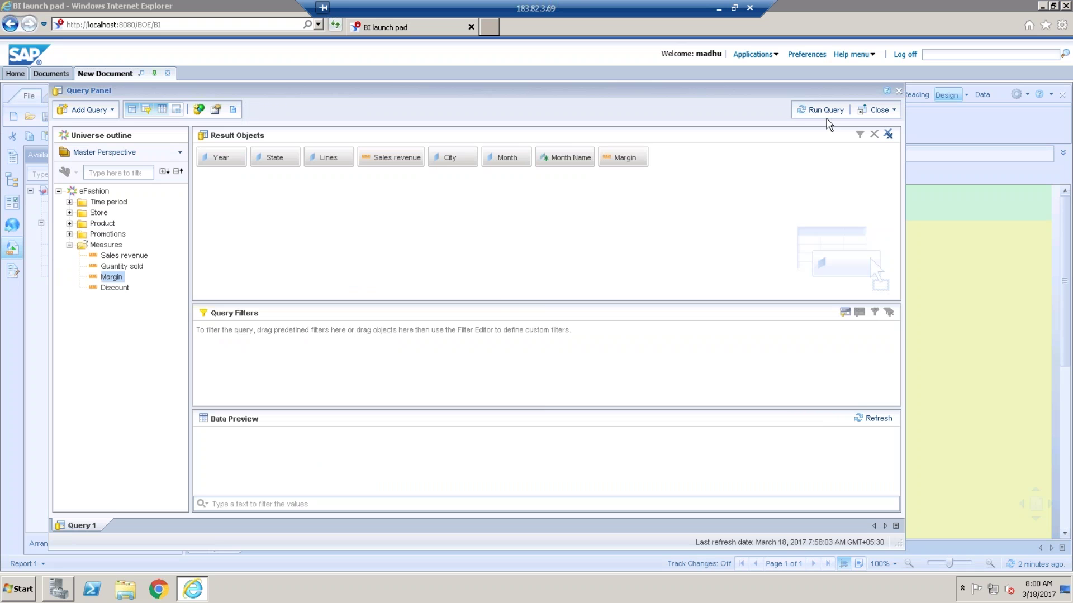
left_click(832, 111)
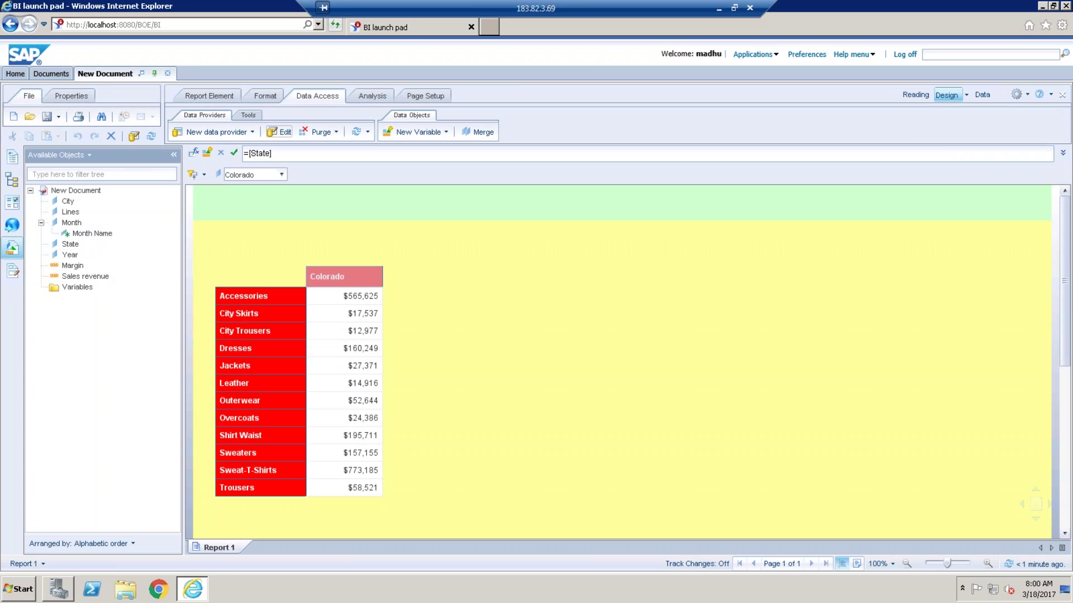
- Insert a column chart below the cross table in the report
left_click(203, 99)
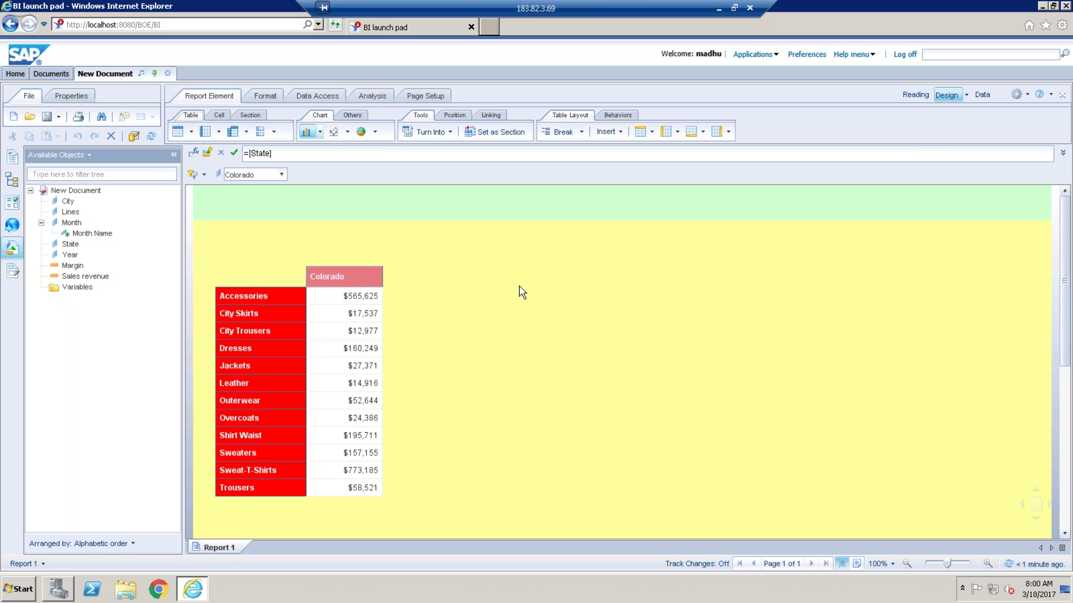
left_click(229, 515)
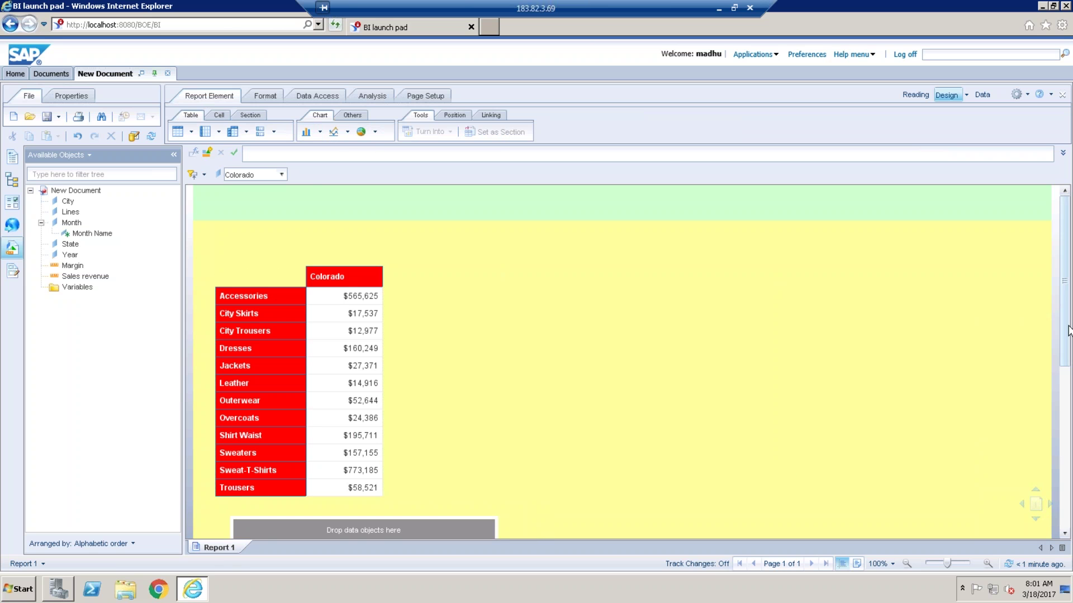
left_click(345, 406)
left_click(206, 259)
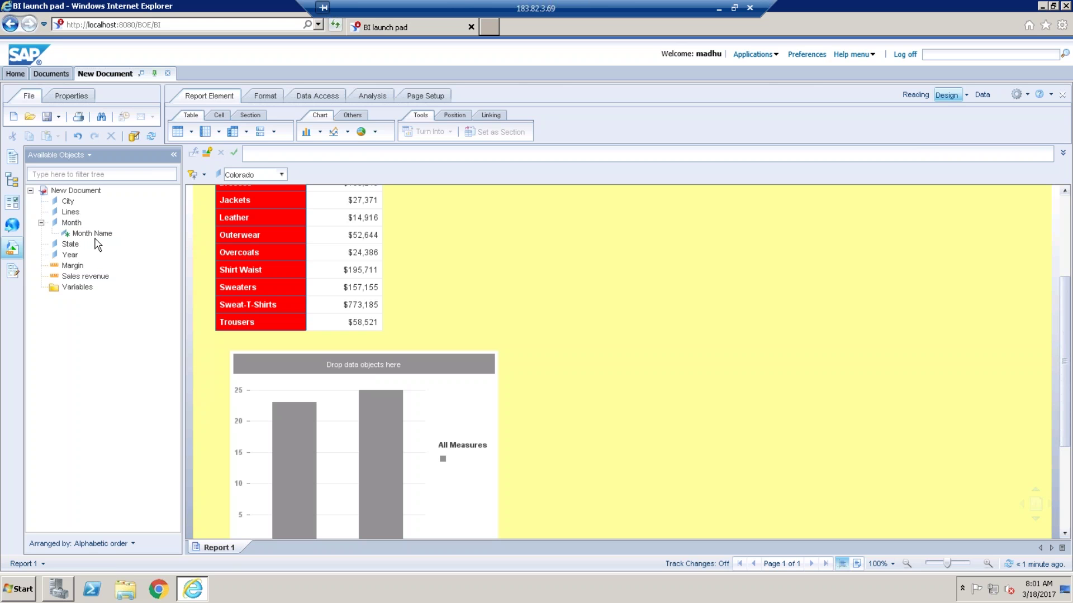
- Add Month Name and Margin to the empty column chart and widen the chart to roughly twice its width
left_click_drag(78, 234, 335, 425)
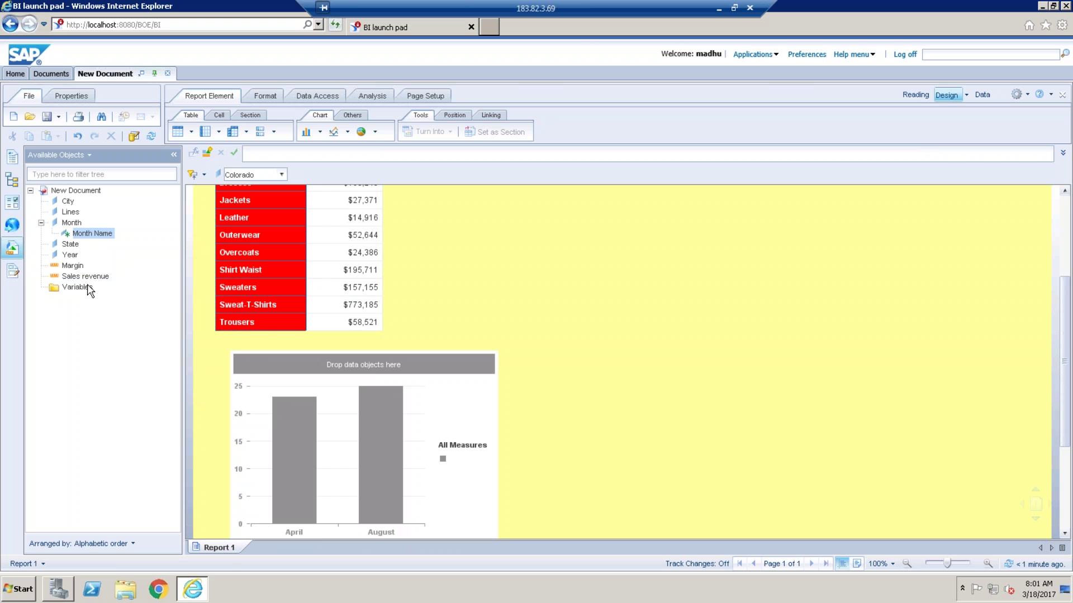
mouse_move(85, 286)
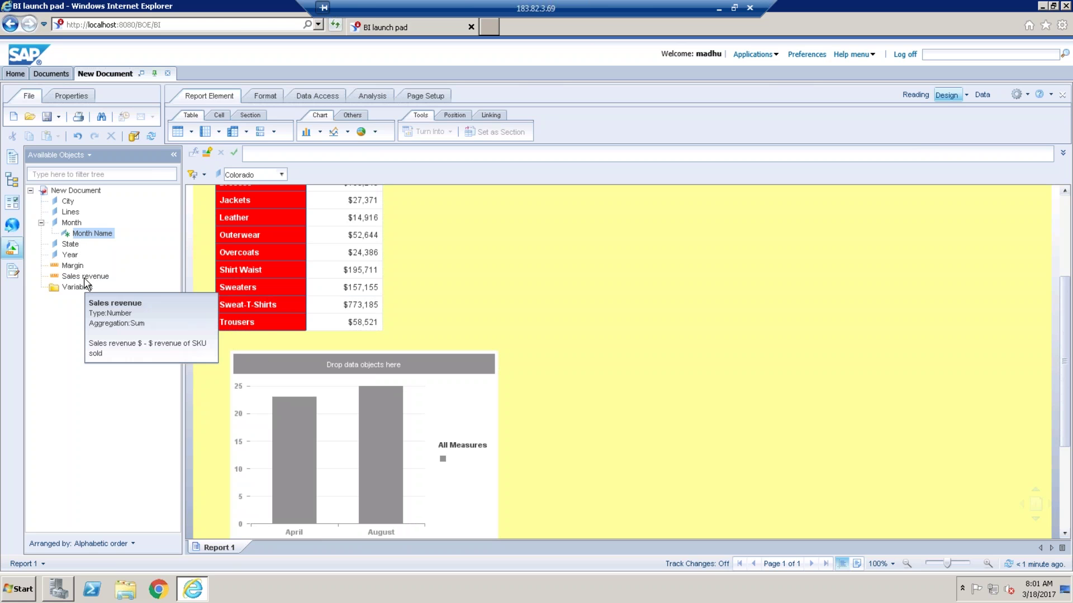
left_click(73, 266)
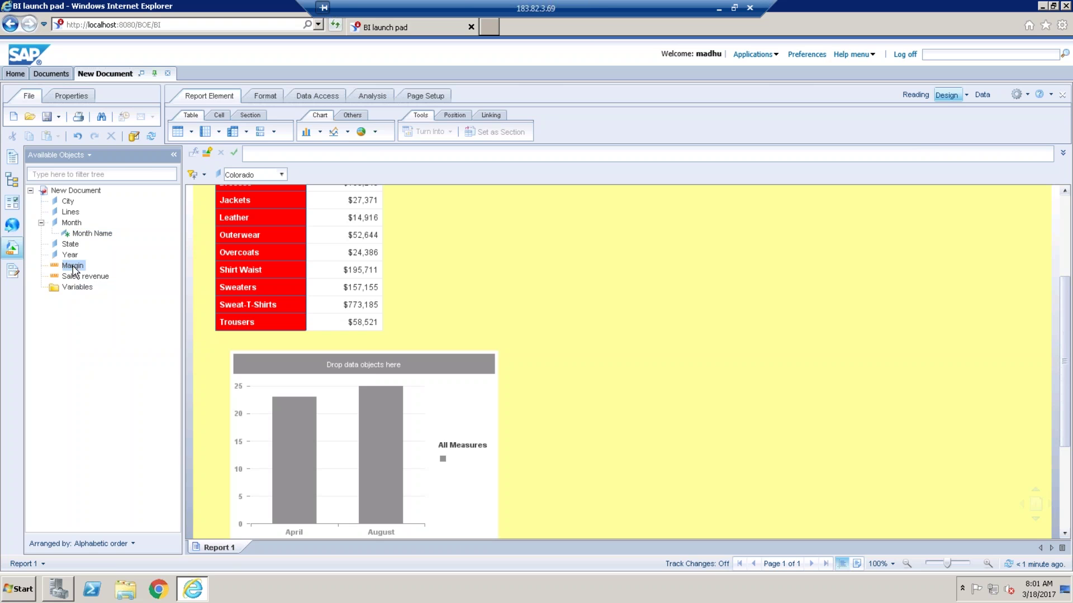
left_click_drag(311, 388, 438, 460)
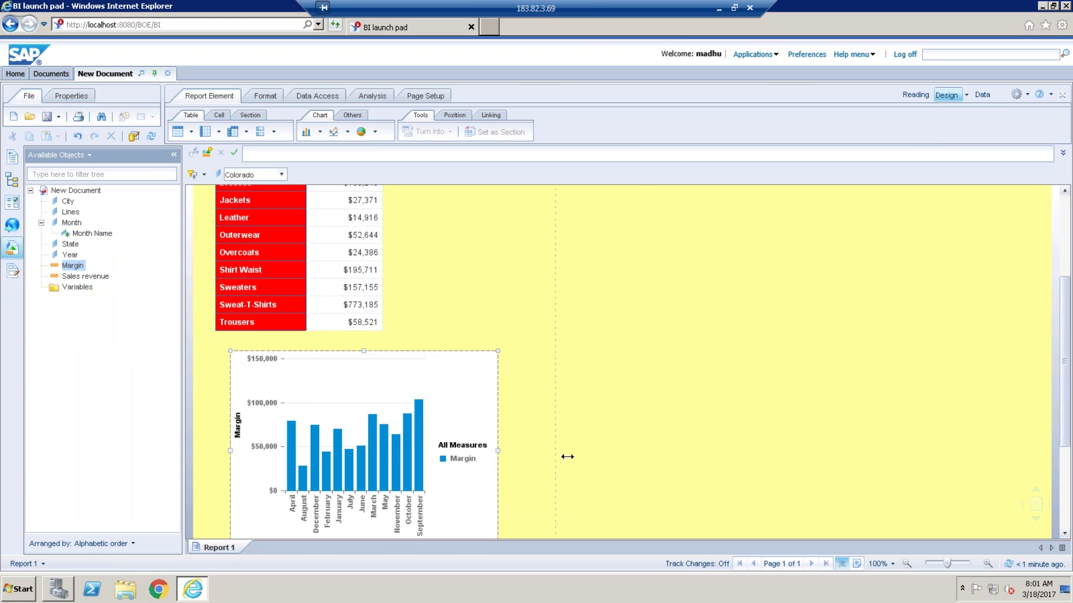
left_click_drag(821, 494, 822, 494)
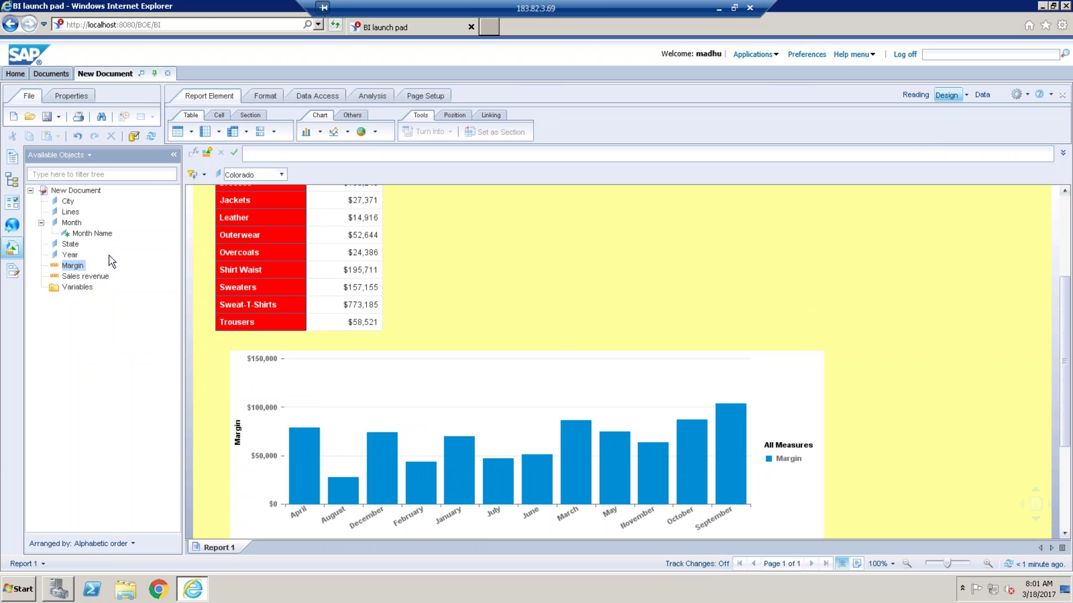
- Add Sales revenue to the chart as a second measure beside Margin
left_click(92, 276)
left_click(250, 306)
left_click_drag(480, 422, 491, 427)
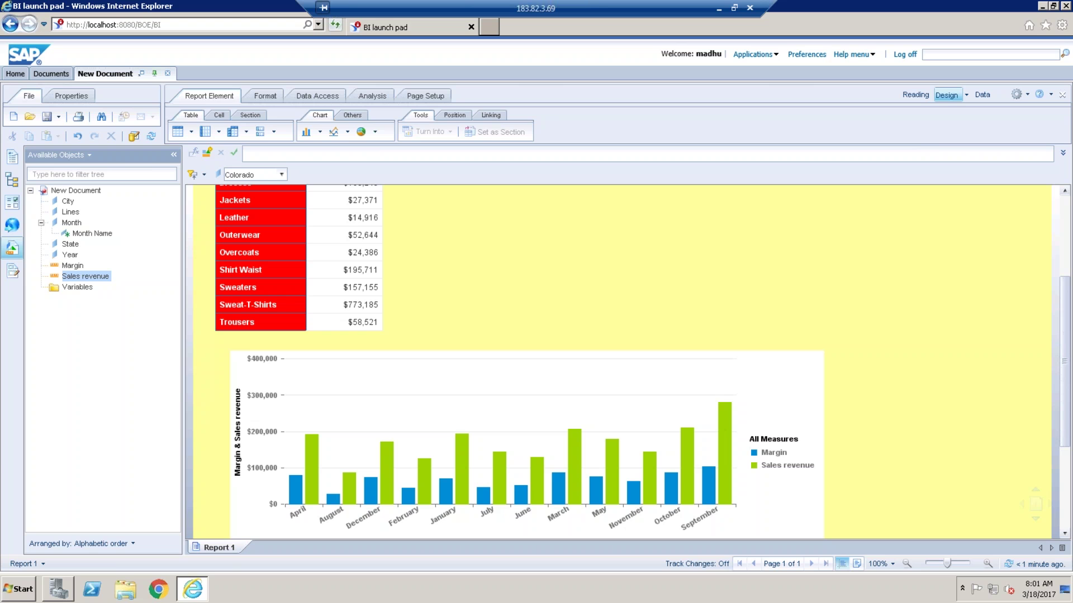
left_click(478, 441)
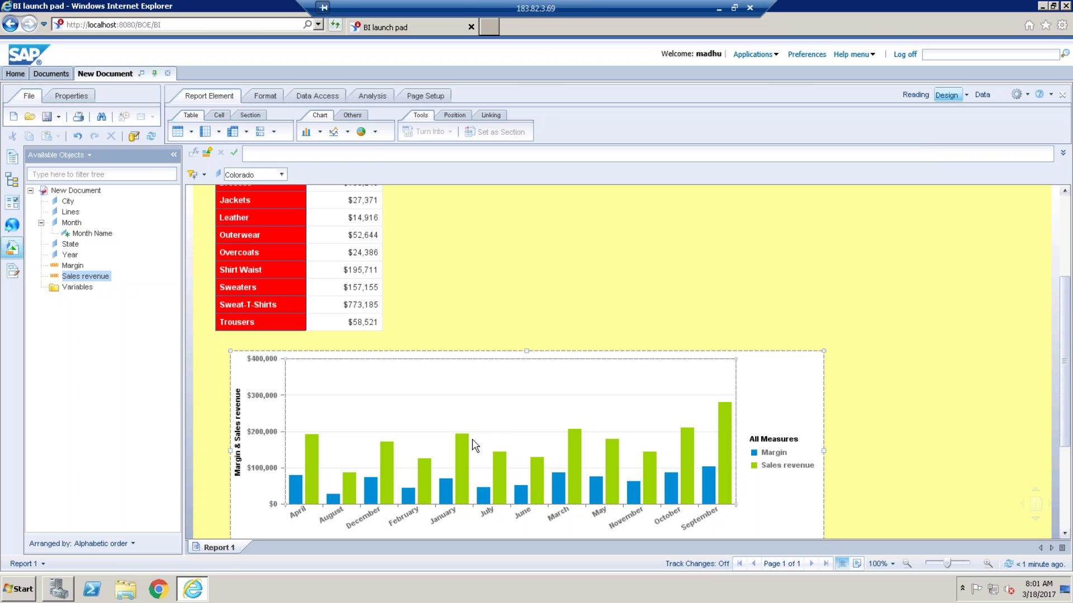
left_click(530, 290)
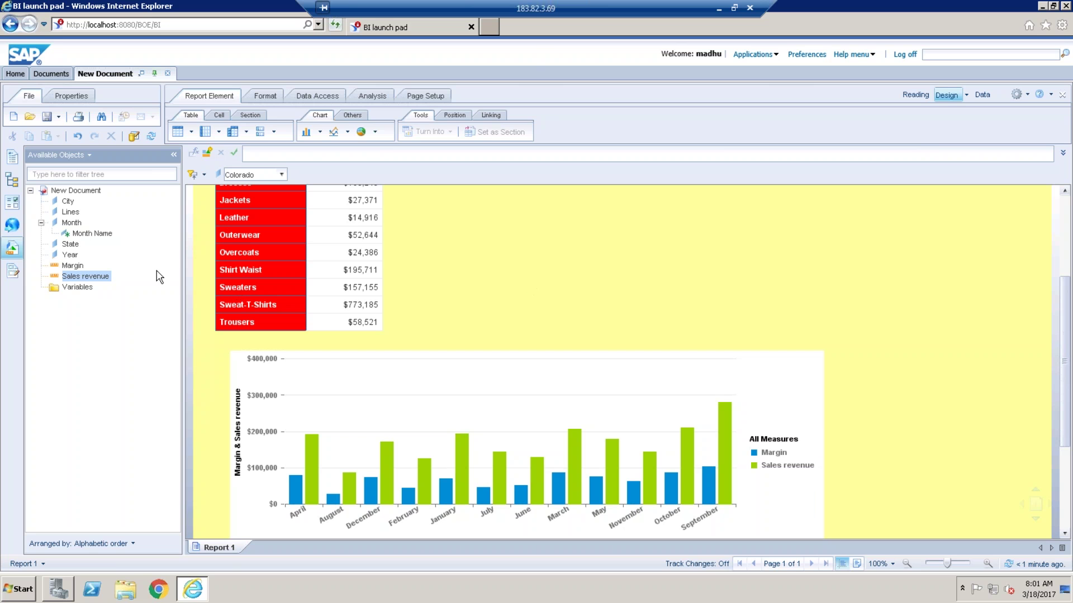
- Add the City dimension to the chart and extend the chart's width toward the page's right edge
left_click_drag(69, 203, 458, 453)
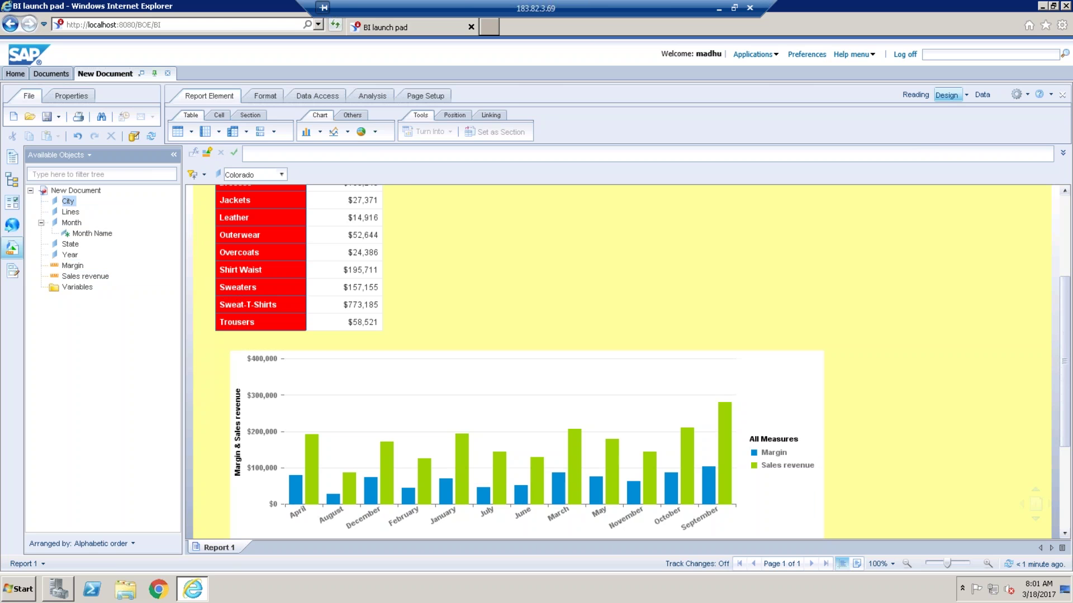
left_click(755, 513)
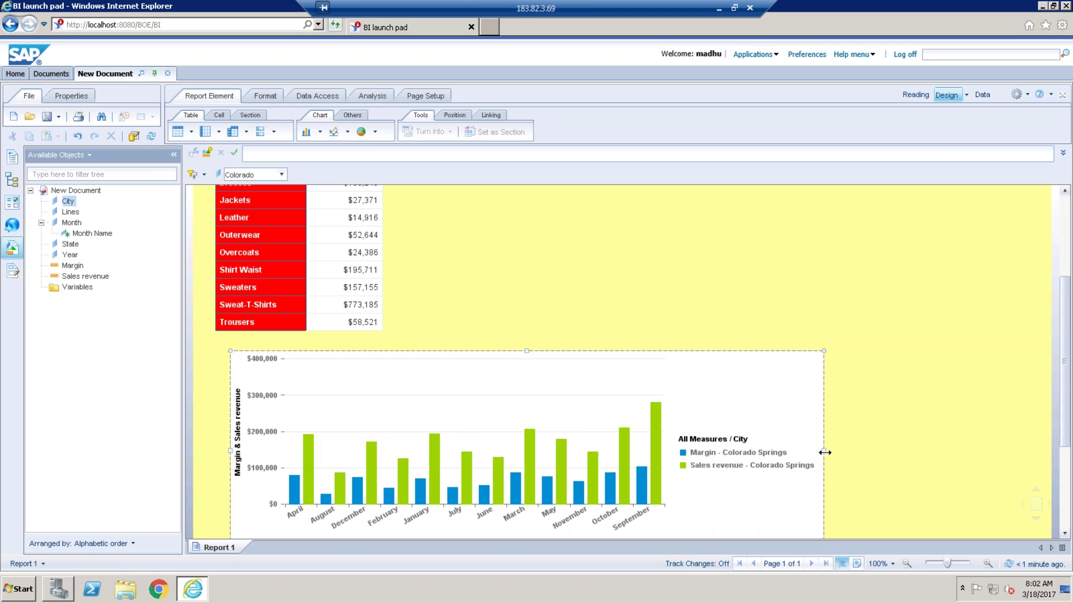
left_click_drag(823, 451, 944, 452)
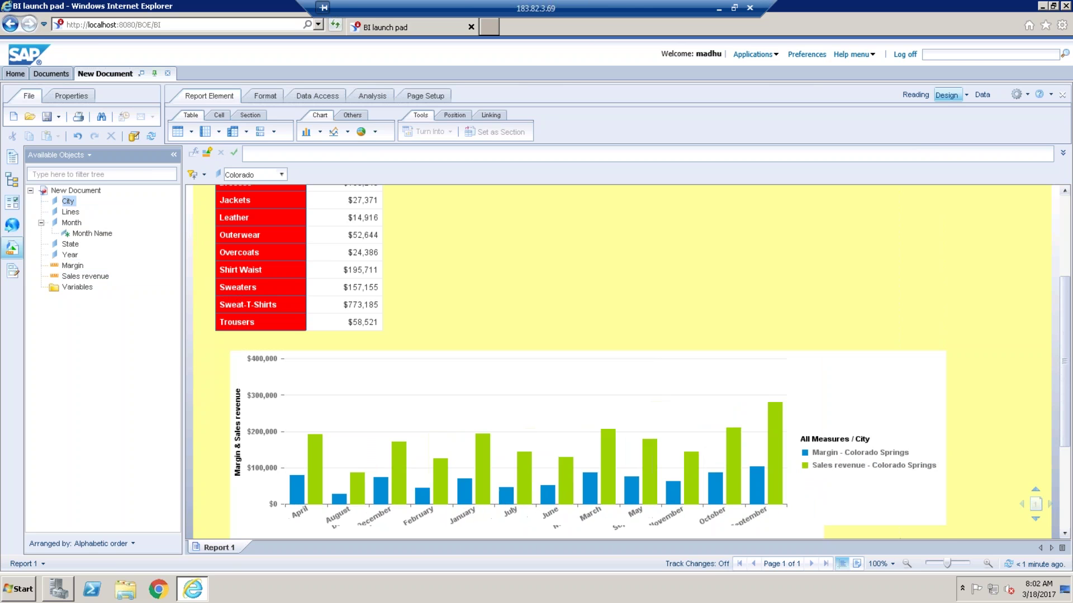
- Remove City from the chart's Region Color, add it to the Category Axis after Month Name, and widen the chart slightly
scroll(1068, 480, "down", 3)
left_click(574, 454)
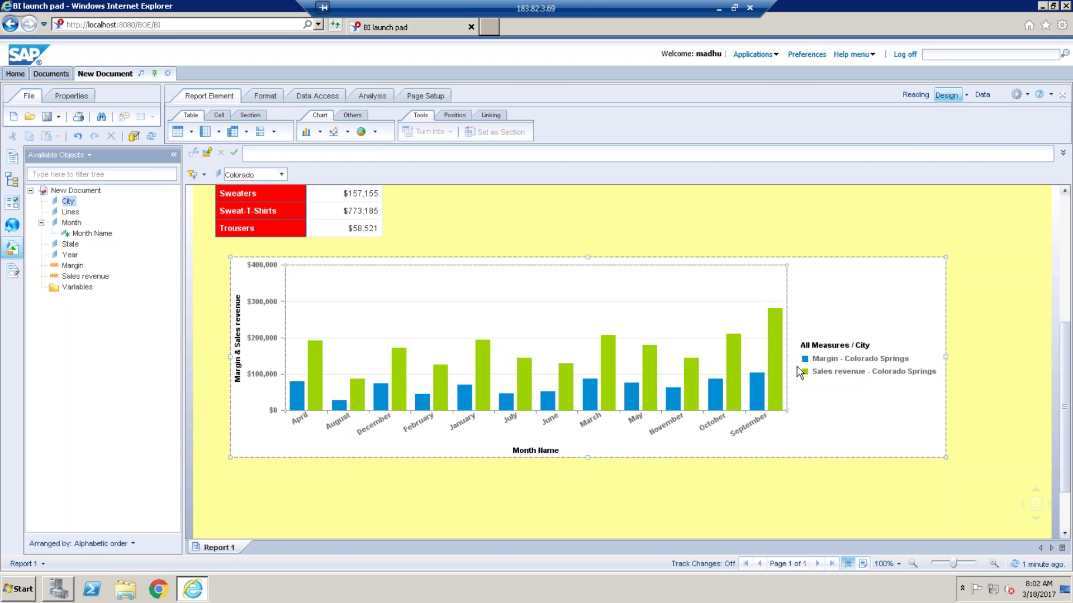
right_click(682, 287)
mouse_move(762, 439)
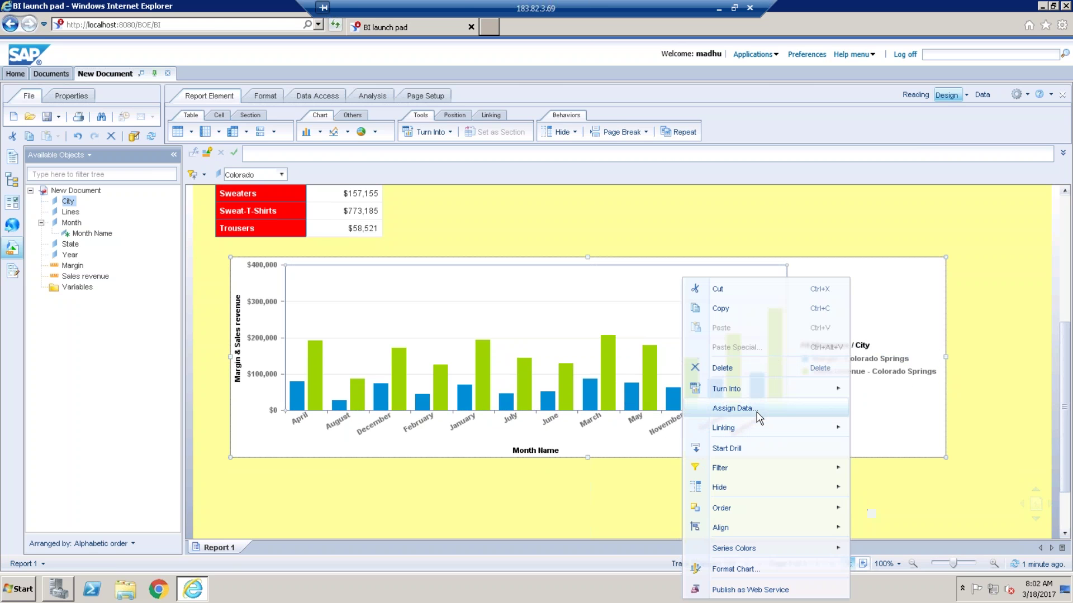
left_click(737, 408)
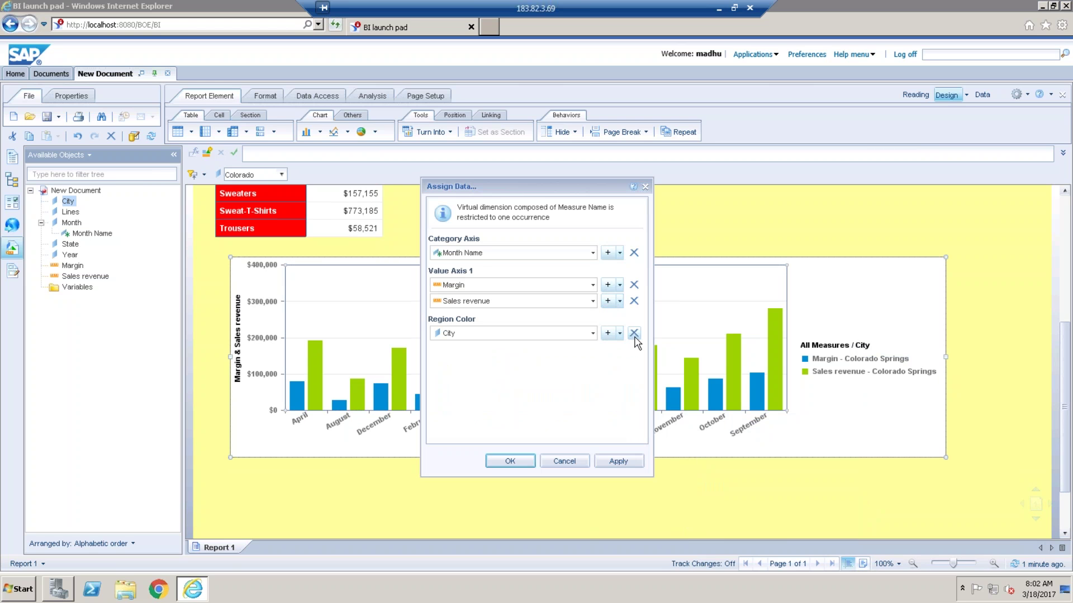
left_click(633, 333)
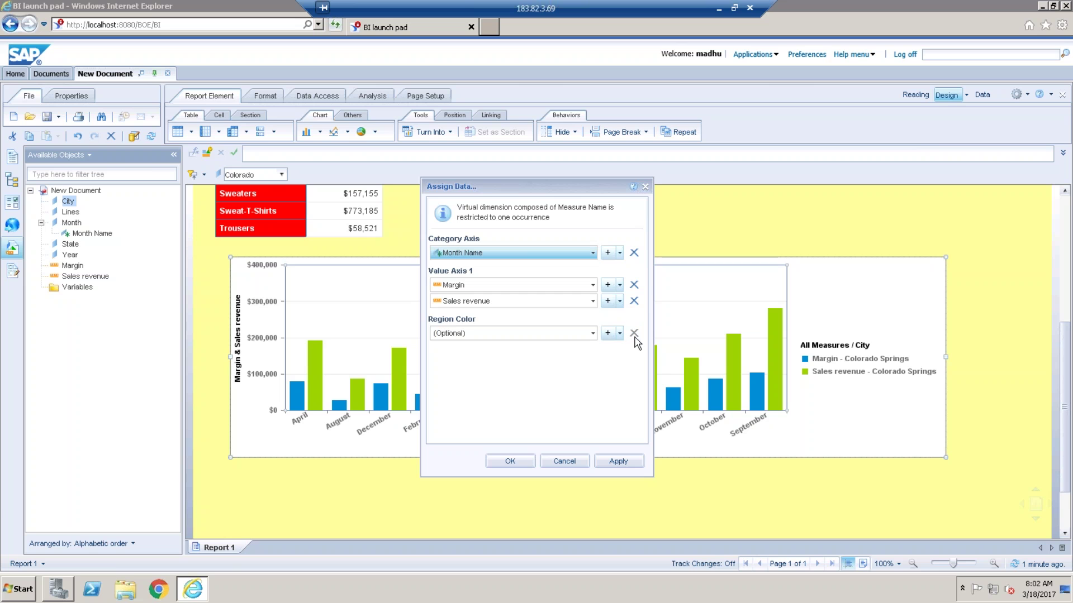
left_click(609, 255)
left_click(592, 273)
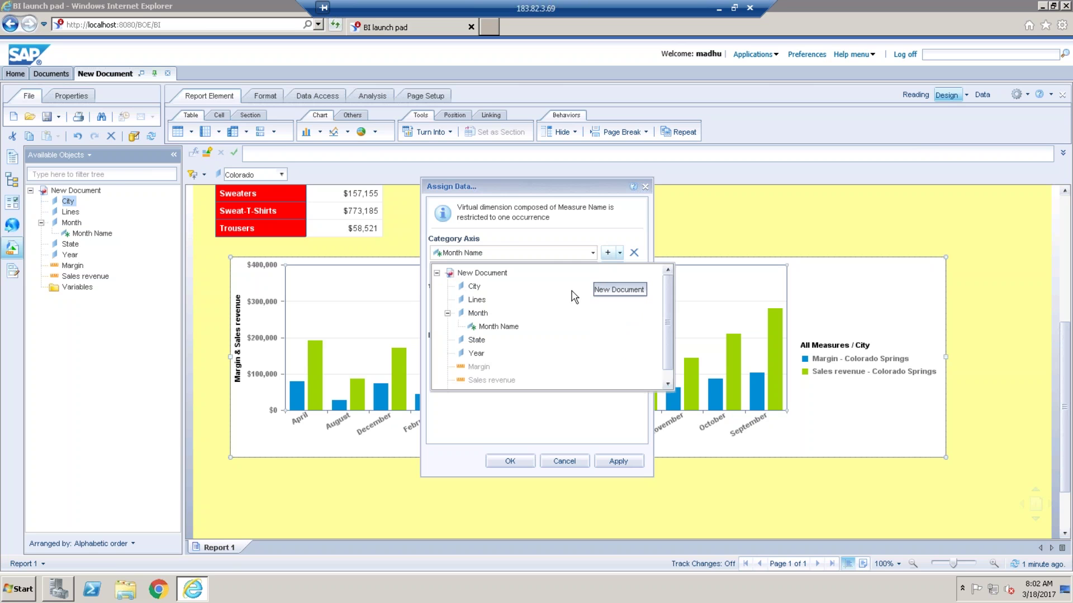
left_click(492, 287)
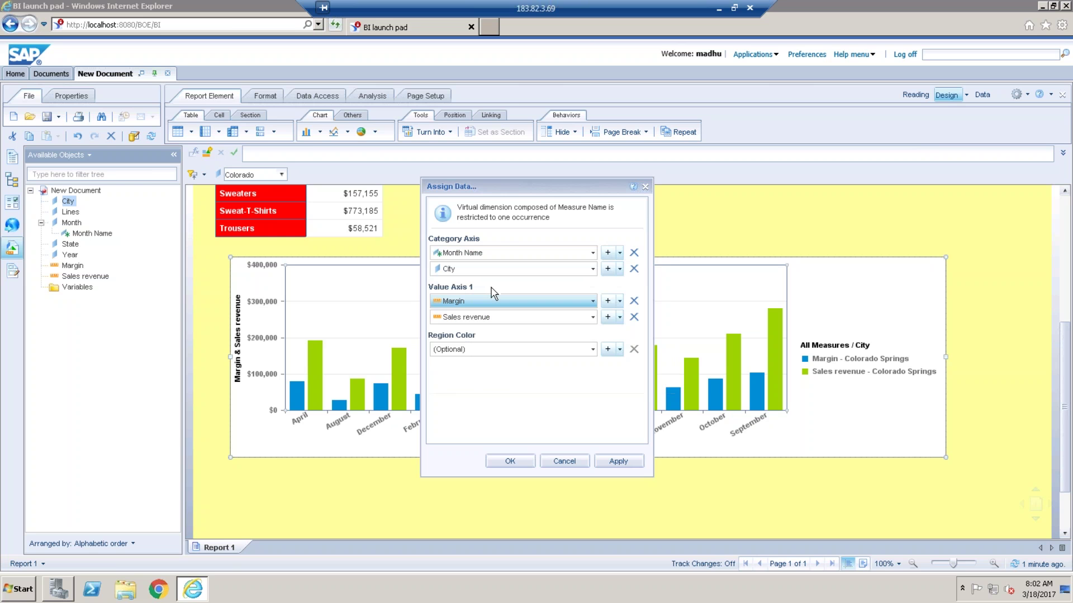
left_click(511, 461)
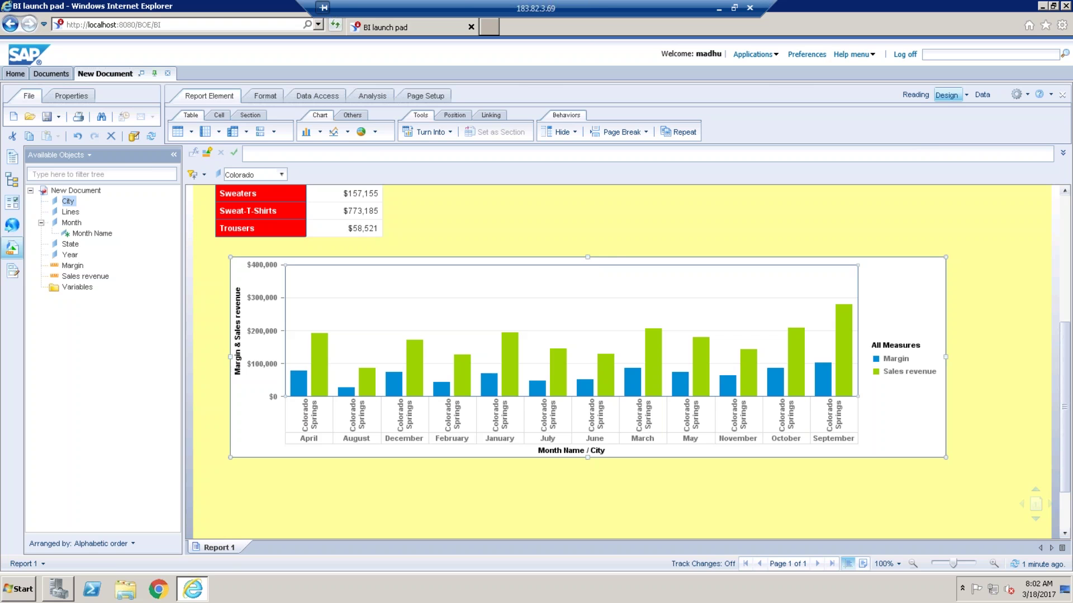
left_click_drag(946, 356, 999, 353)
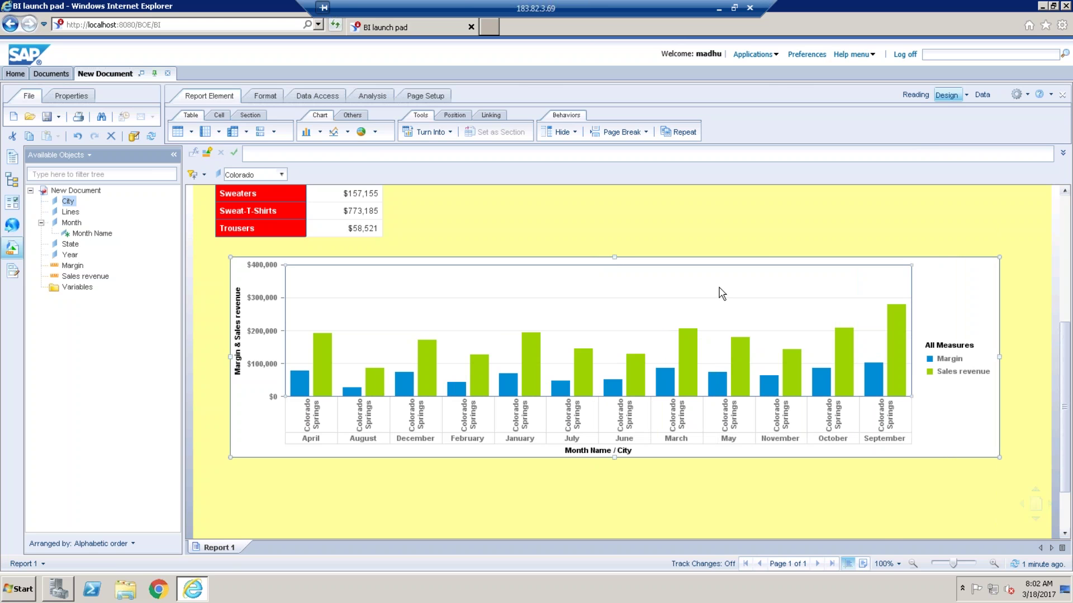
- Reorder the chart's Category Axis so that City comes first and Month Name second
right_click(720, 289)
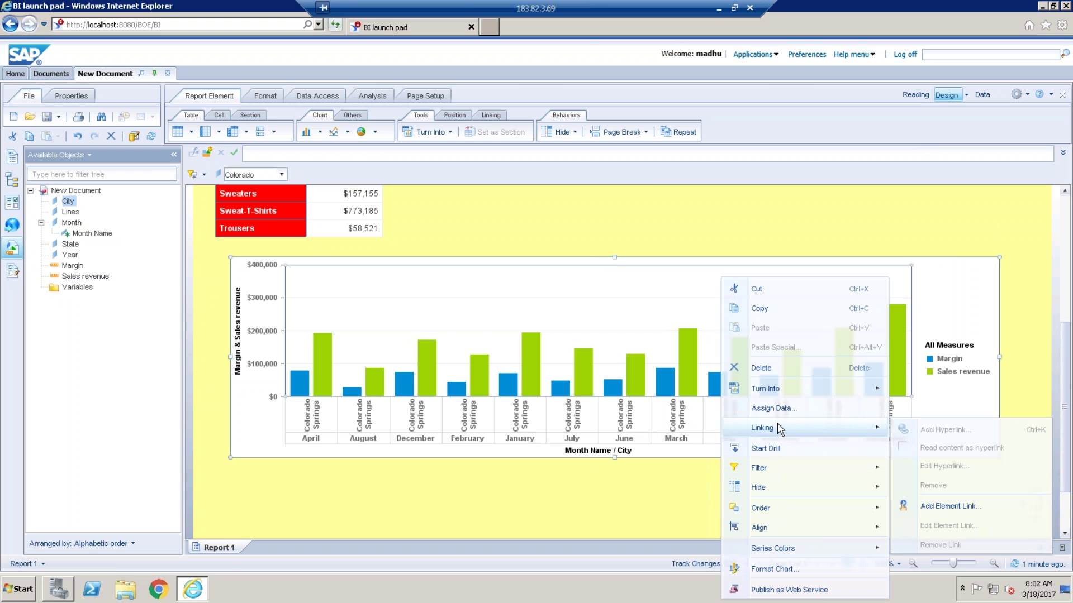
left_click(773, 409)
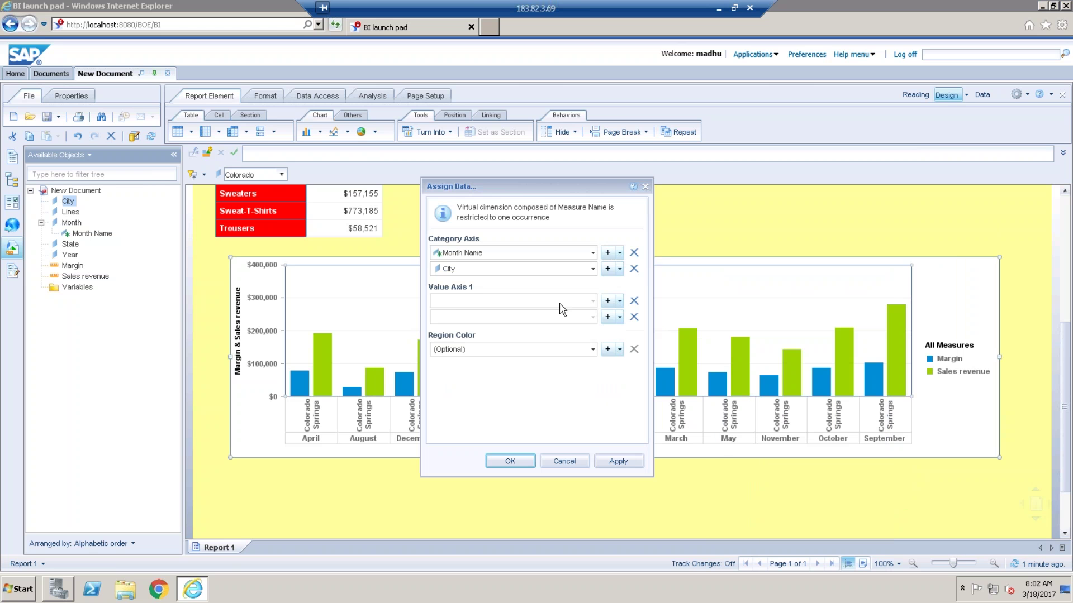
left_click(594, 254)
left_click(494, 263)
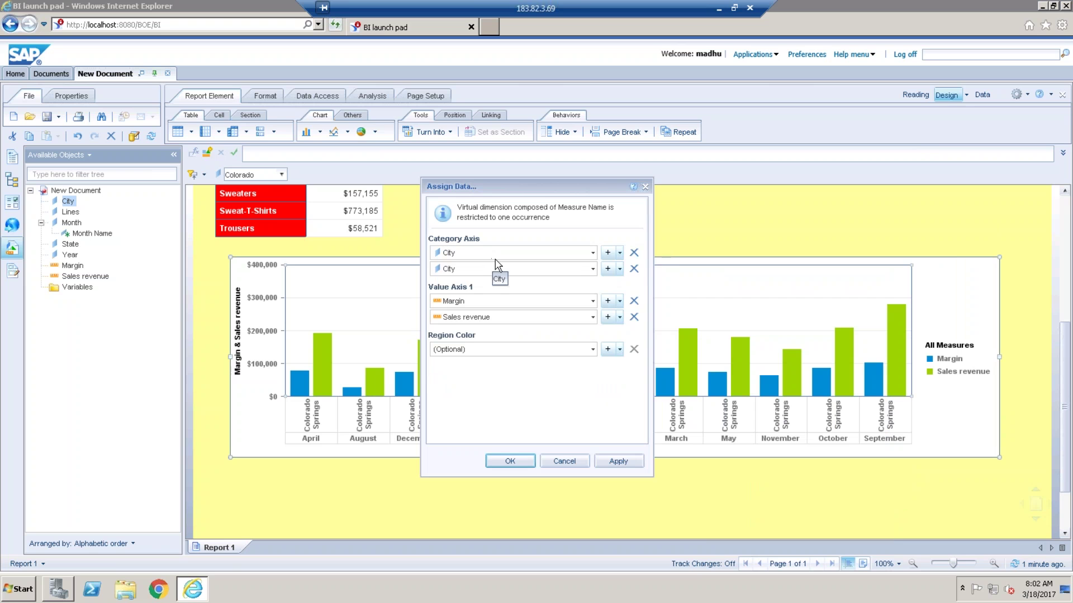
left_click(592, 269)
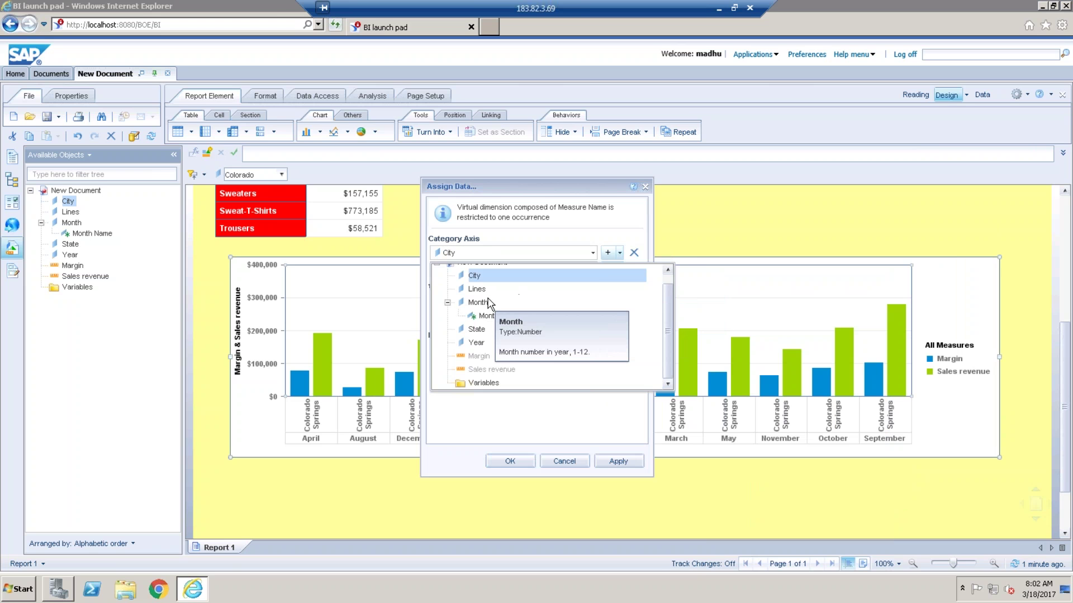
left_click(488, 316)
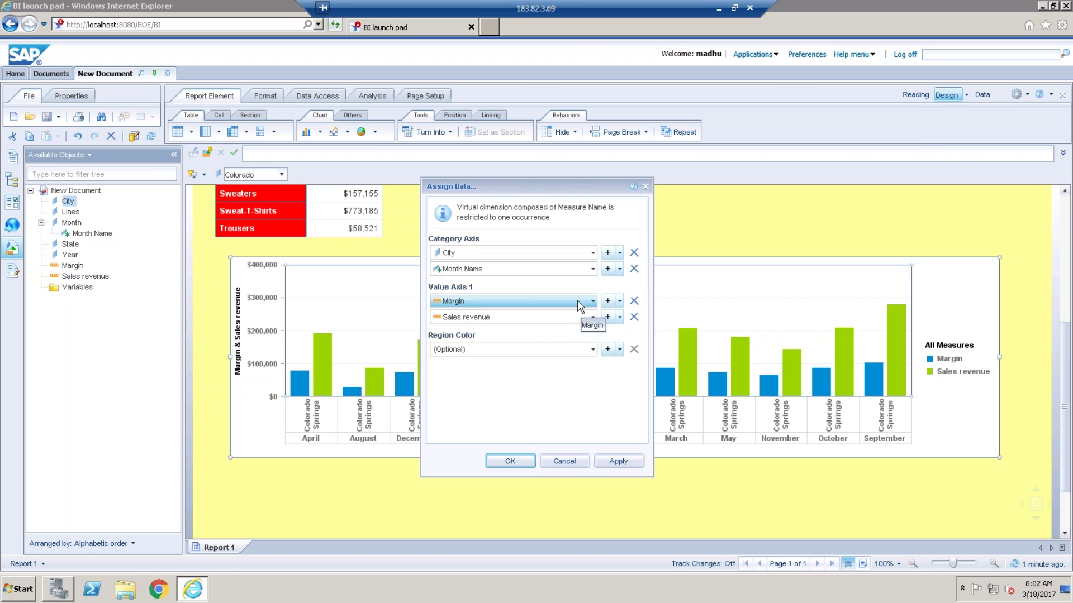
left_click(517, 464)
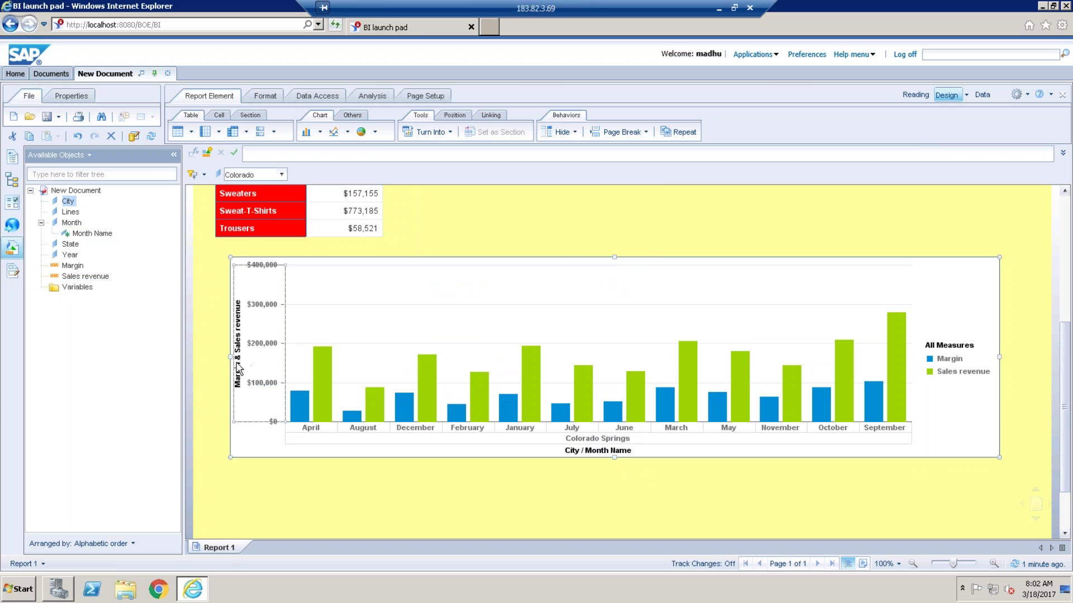
- Enlarge the chart by extending its left edge slightly and its lower edge downward
left_click_drag(230, 356, 226, 356)
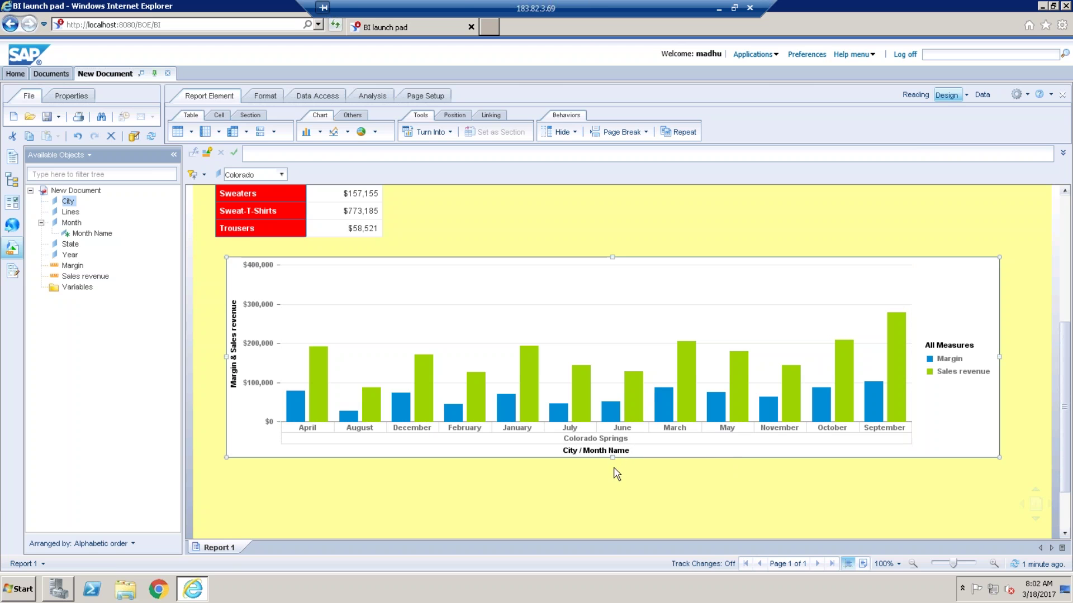
left_click_drag(614, 481, 614, 481)
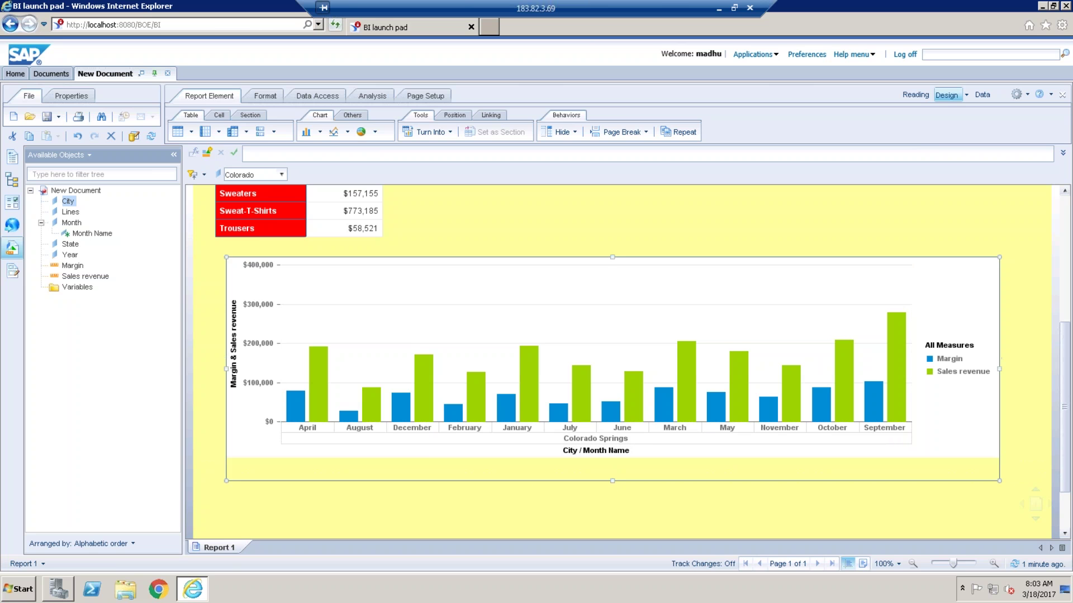
right_click(620, 303)
left_click(942, 505)
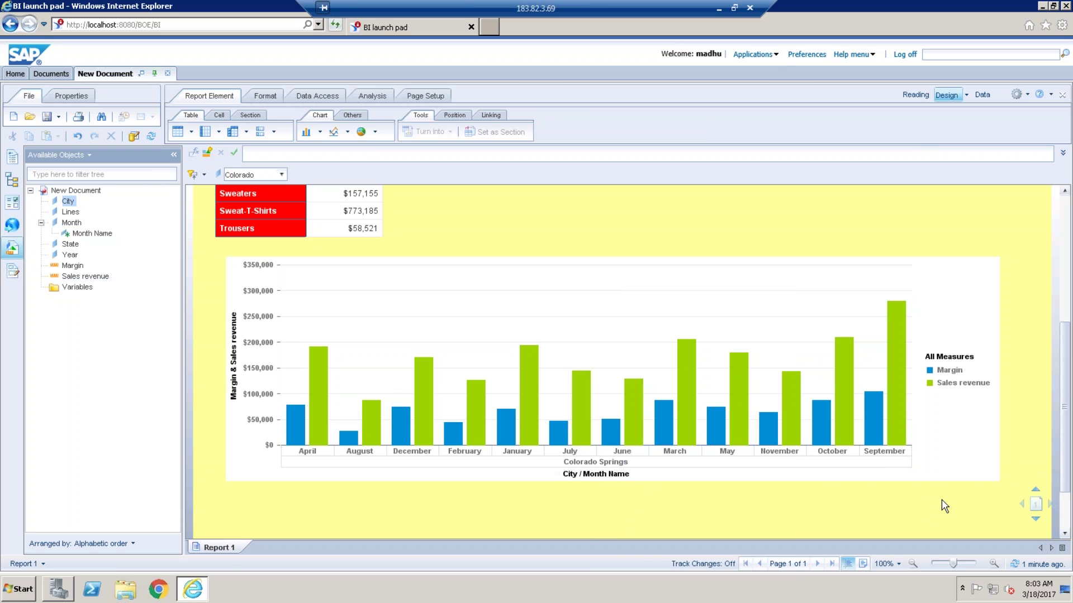
left_click(464, 391)
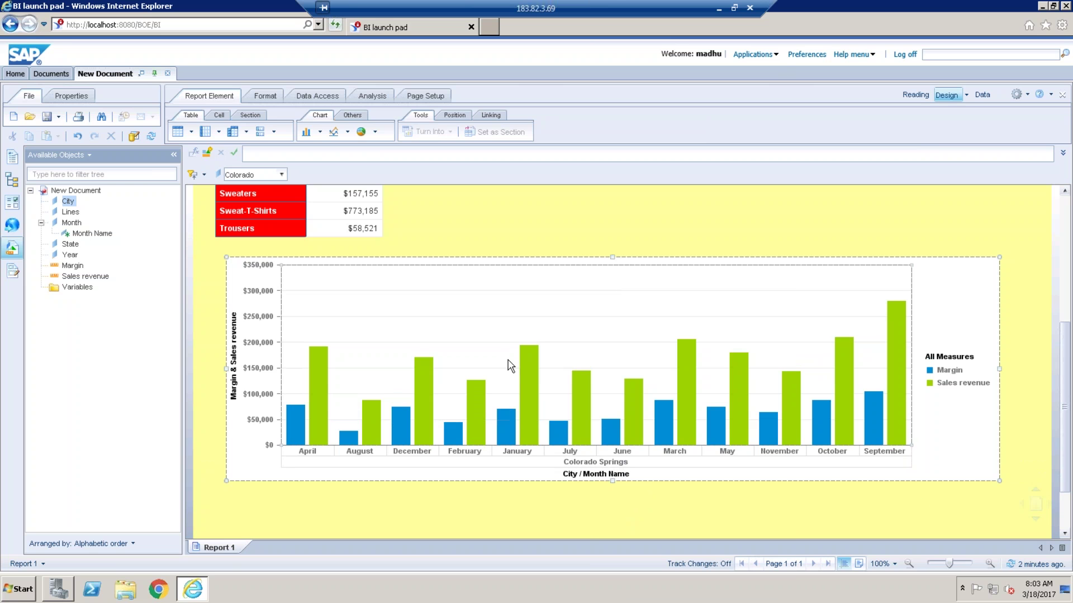
left_click(317, 457)
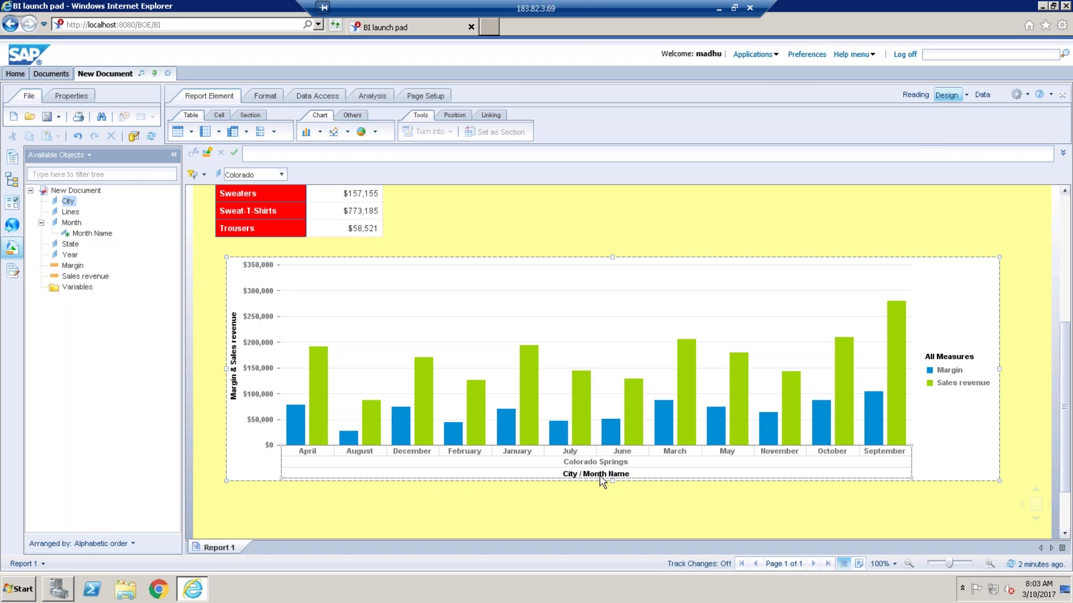
left_click(946, 375)
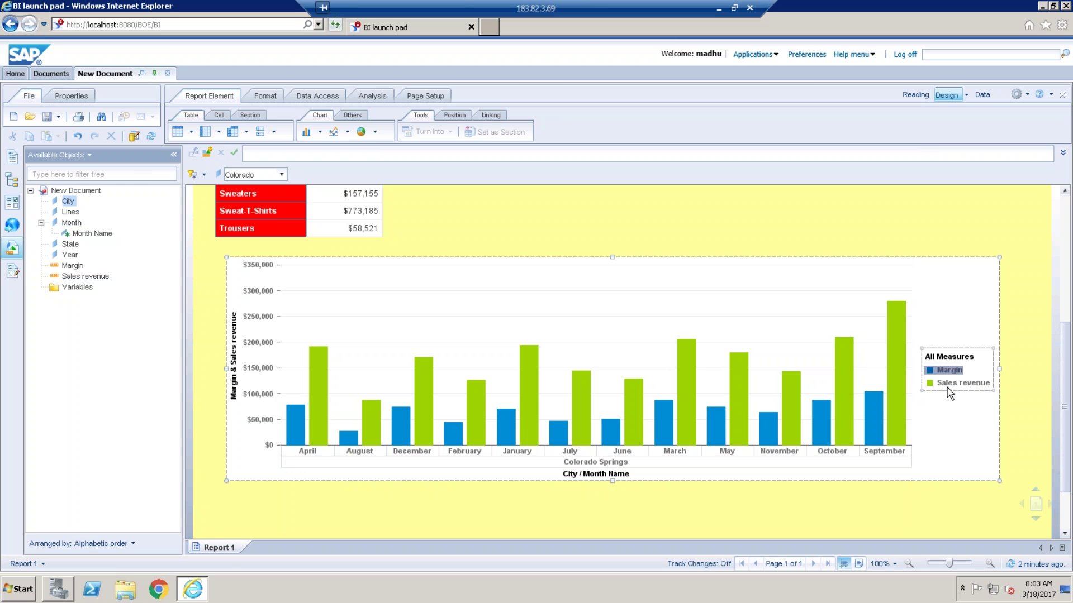
left_click(391, 386)
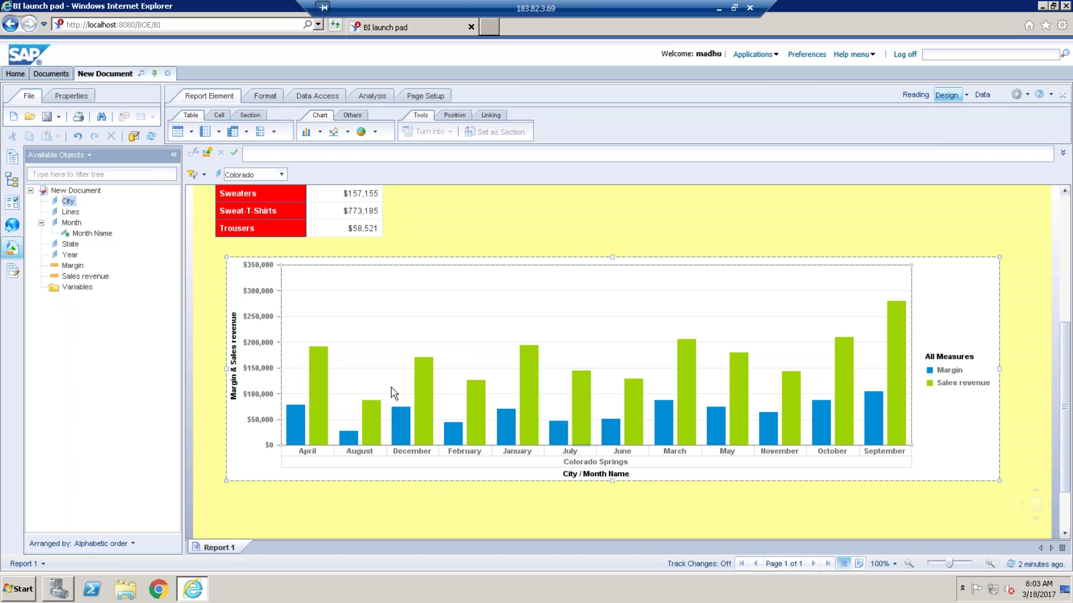
left_click(270, 255)
left_click(332, 345)
left_click(776, 320)
left_click(1028, 330)
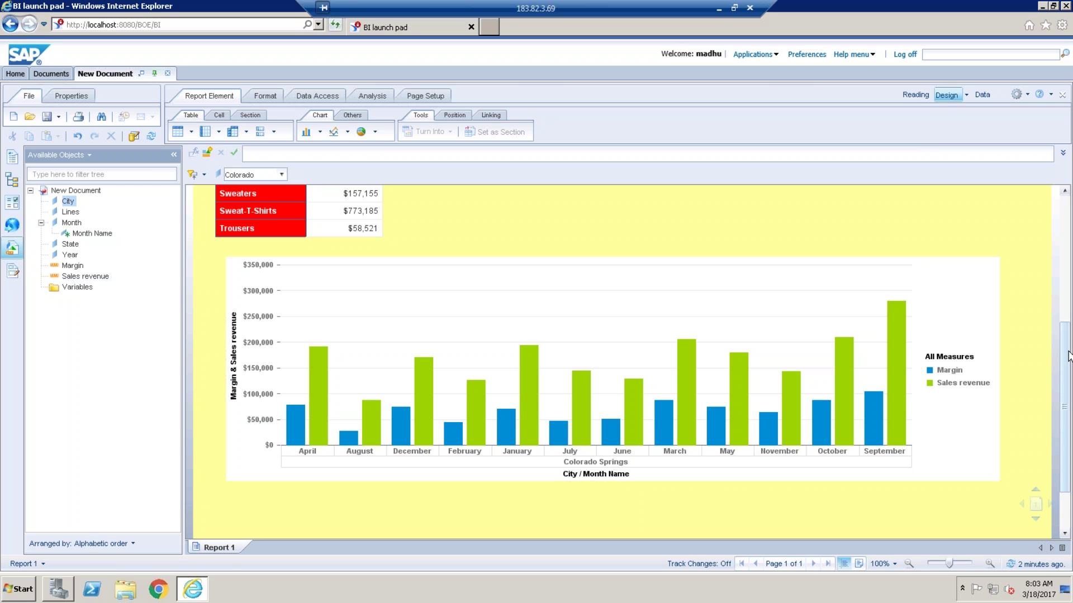
- Switch the State filter to Florida, and then set it to All State
left_click(281, 174)
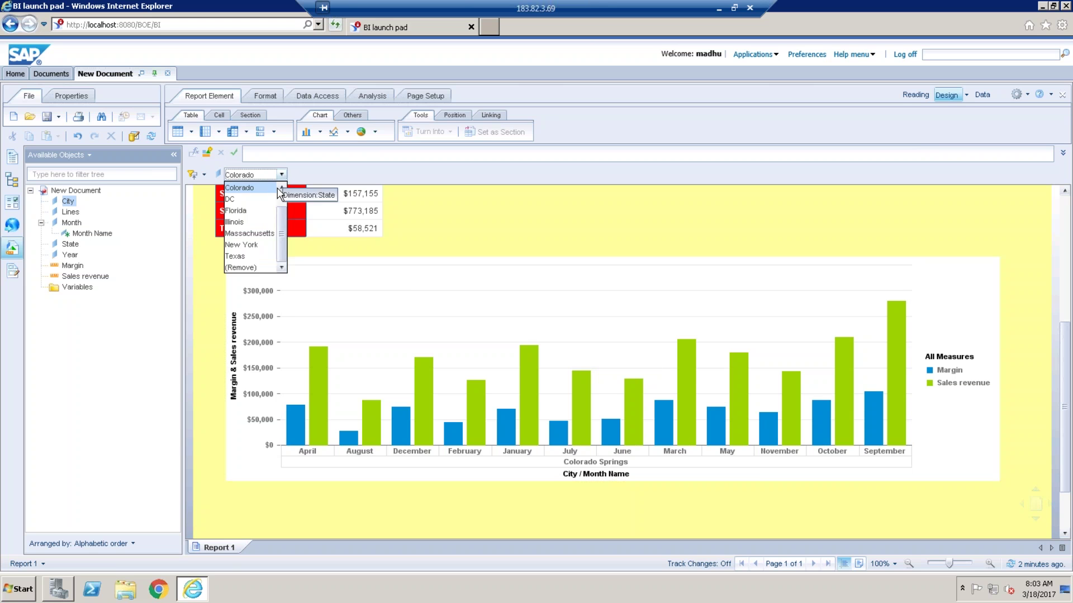
left_click(252, 211)
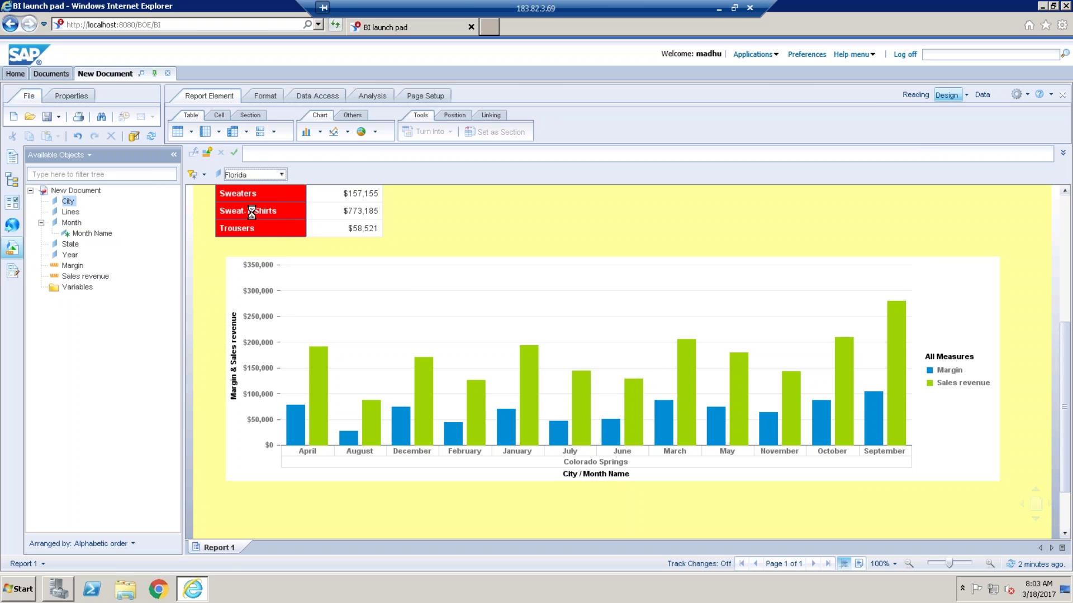
left_click(282, 175)
left_click(283, 188)
left_click(282, 189)
left_click(240, 187)
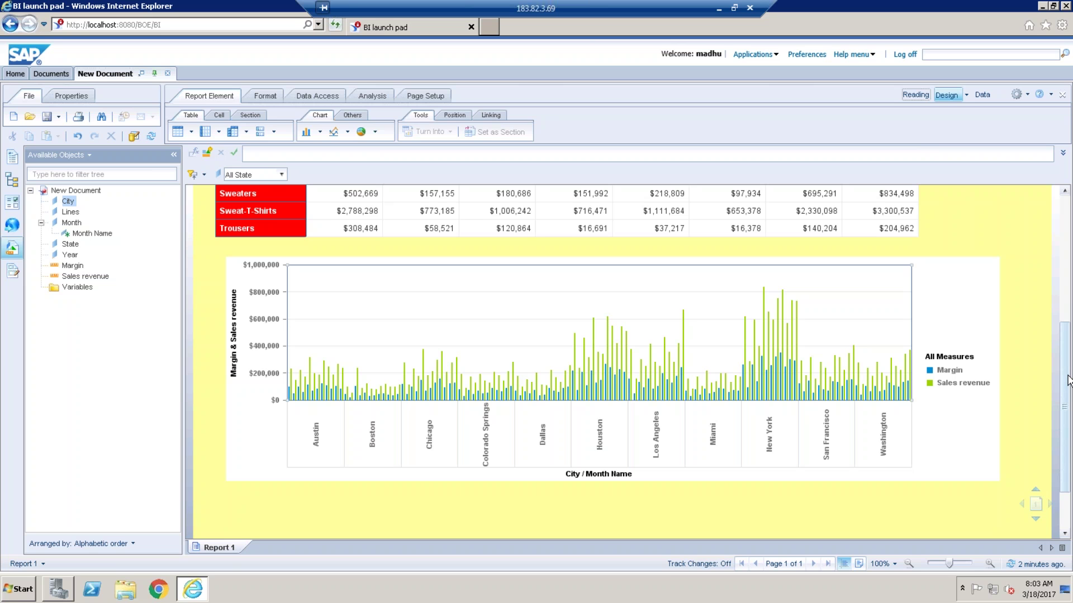
- Narrow the chart to the table's right edge and extend its left edge to line up with the table's left edge
scroll(972, 452, "up", 3)
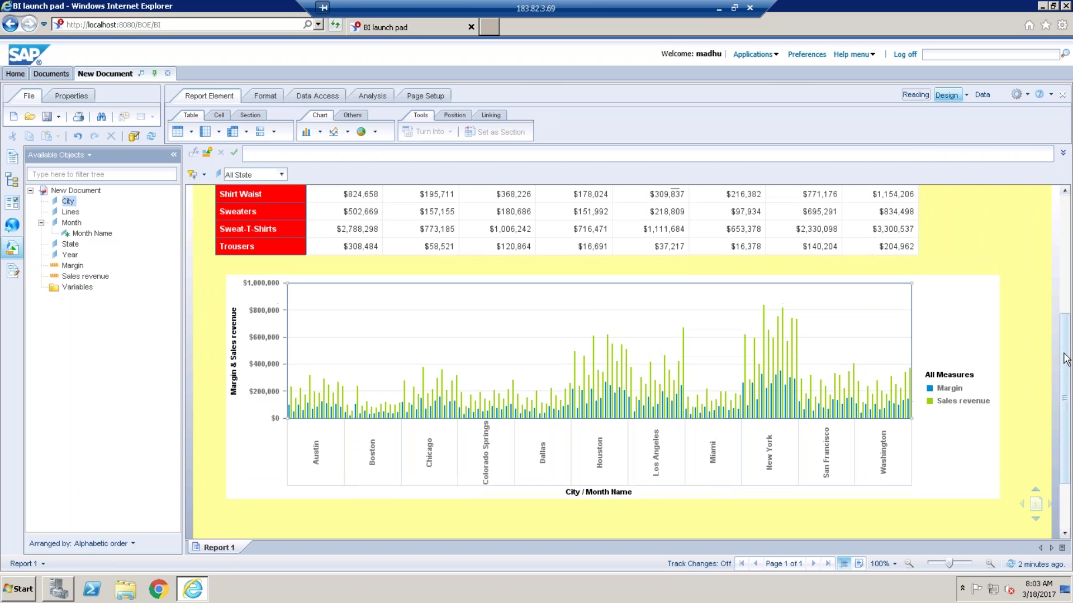
left_click(972, 452)
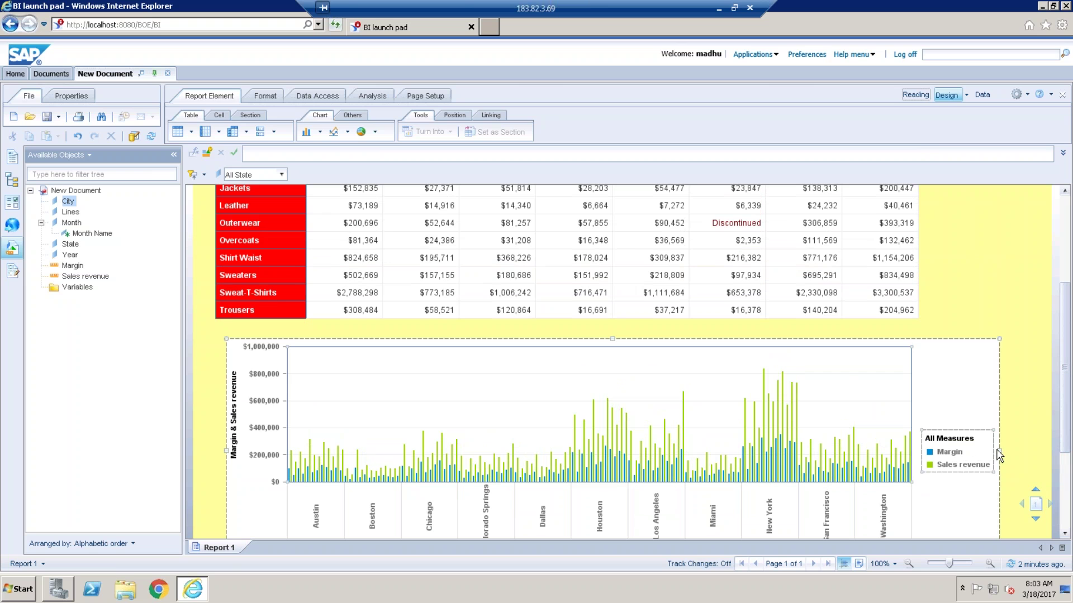
left_click_drag(999, 450, 916, 441)
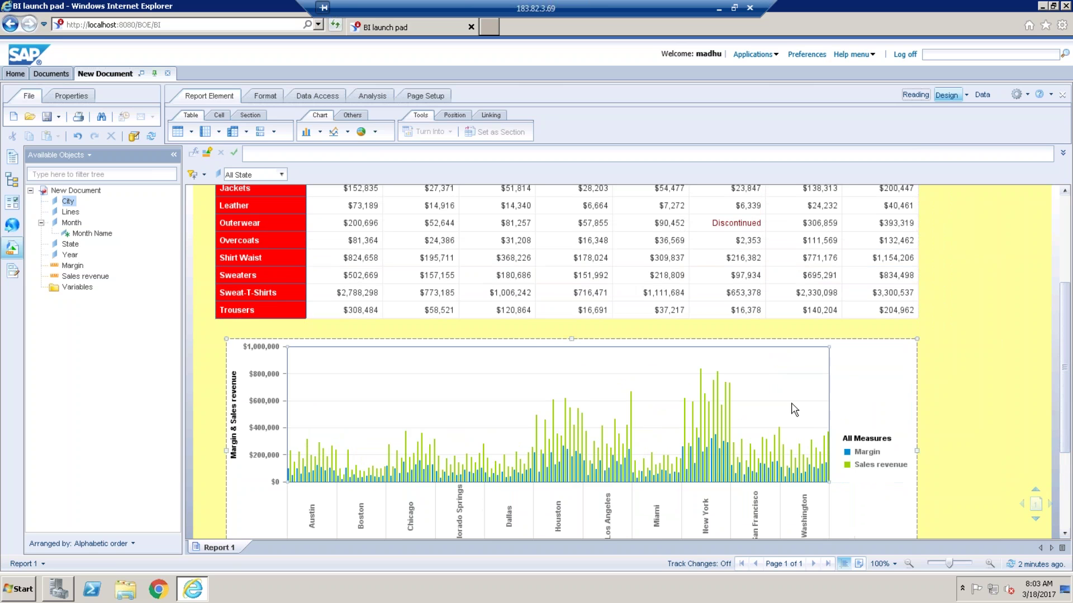
left_click(730, 444)
left_click_drag(217, 450, 216, 450)
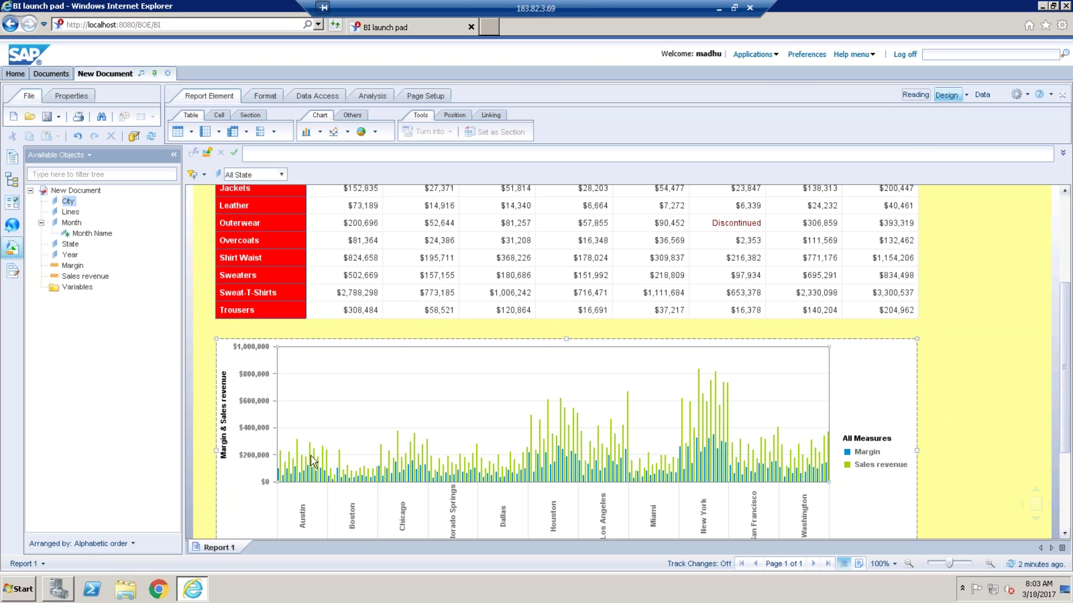
left_click(353, 498)
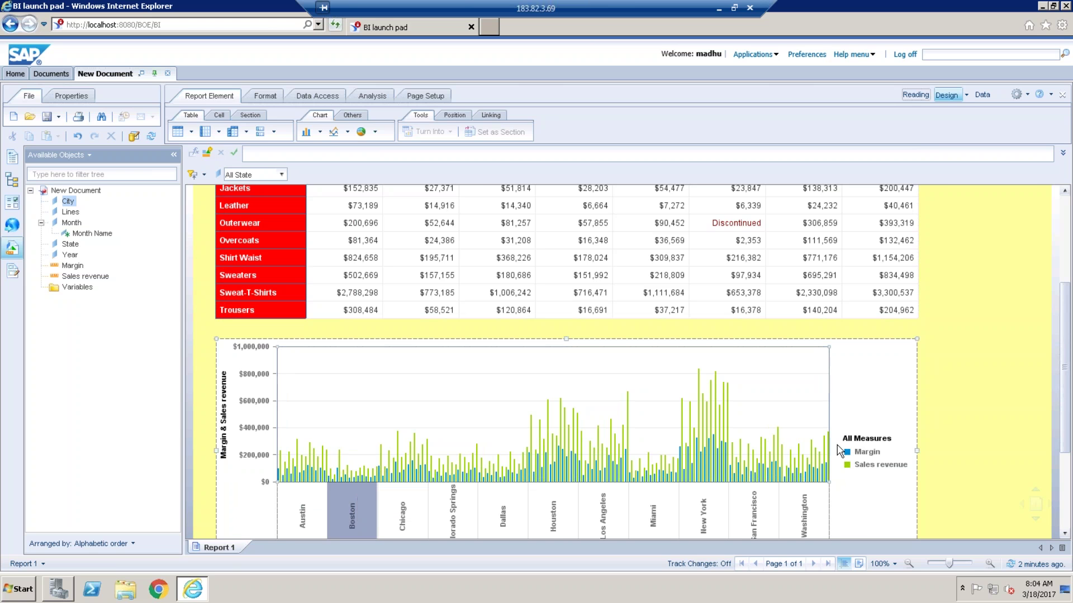
scroll(1066, 392, "down", 1)
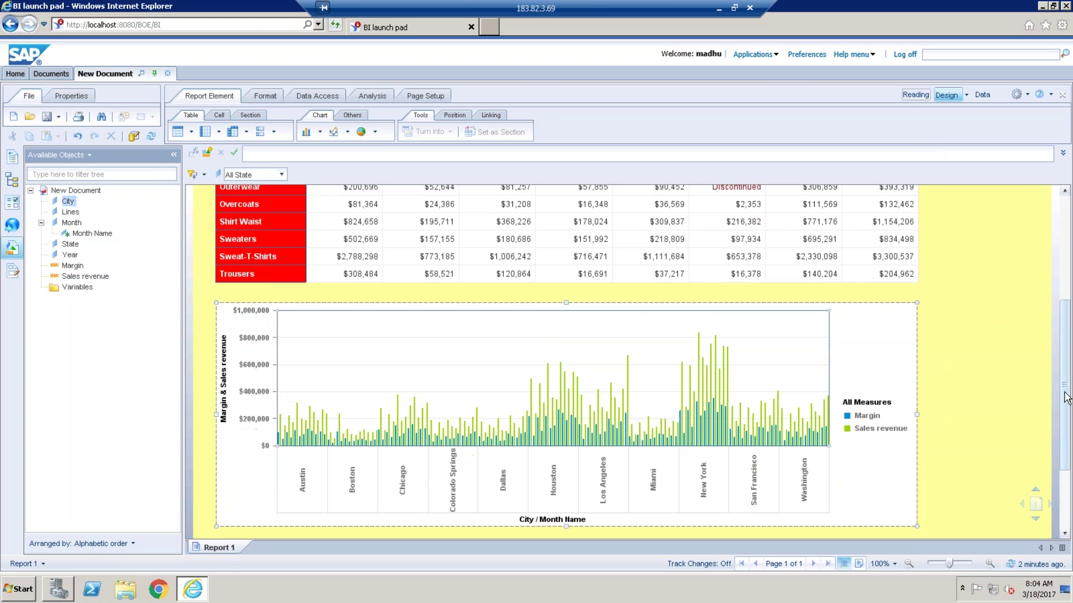
left_click(298, 451)
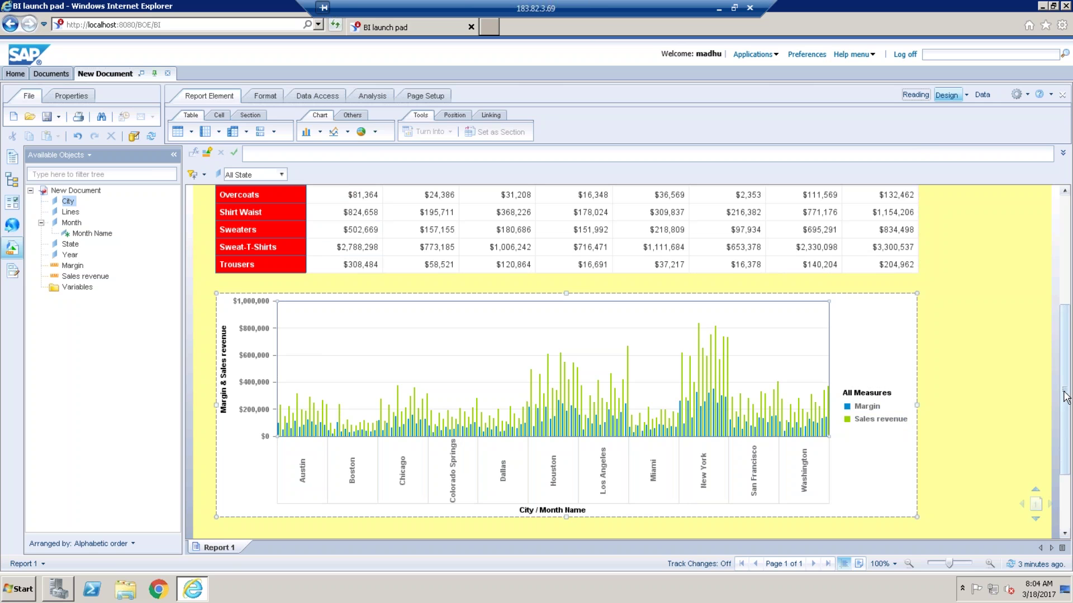
scroll(1064, 387, "up", 1)
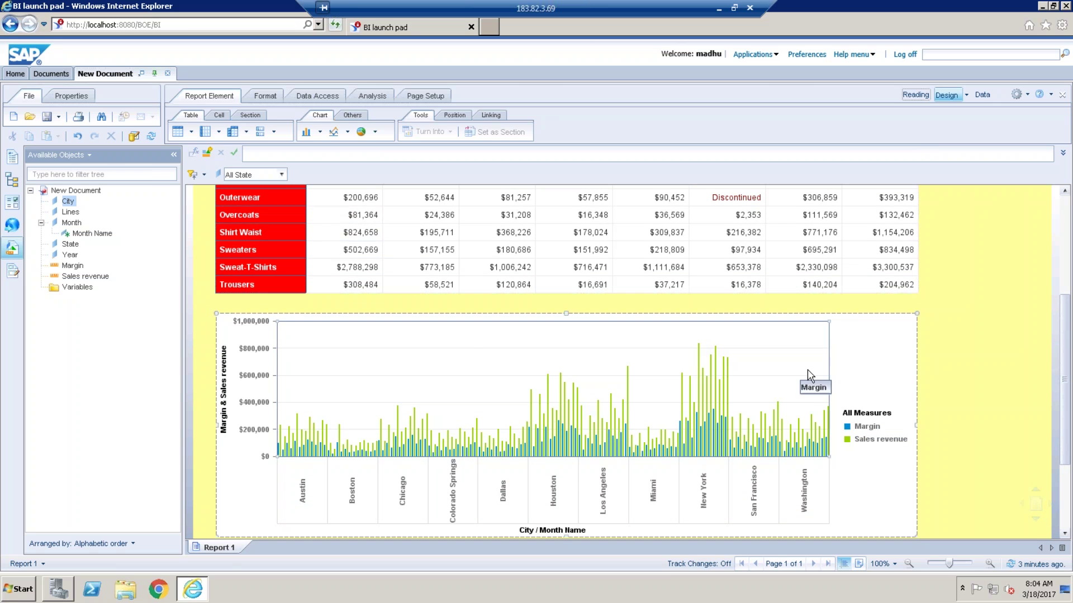
- Make the chart slightly taller by extending its lower edge downward
left_click(916, 366)
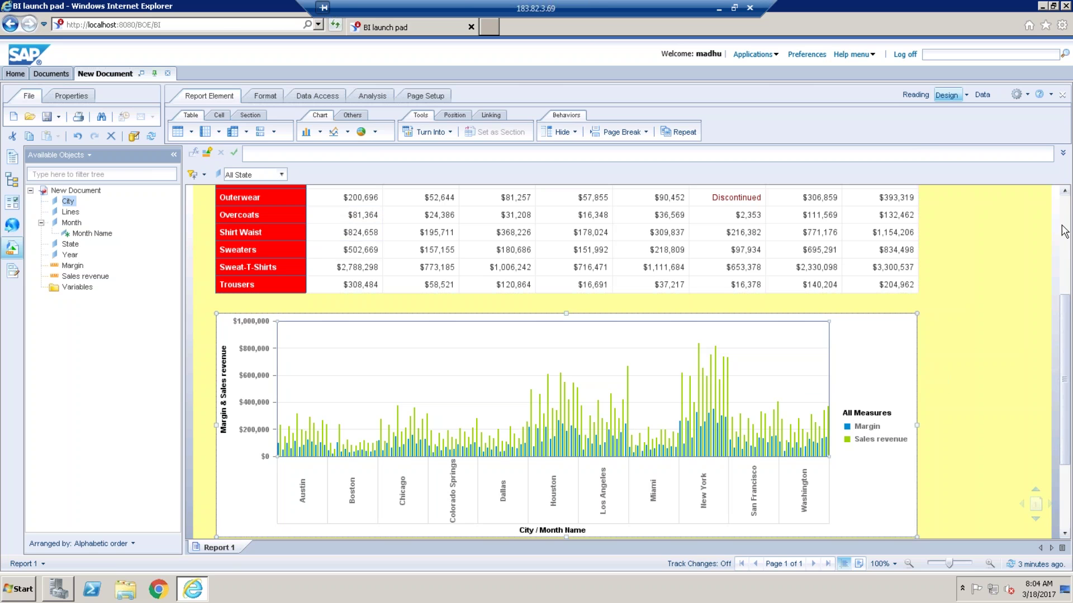
left_click(1063, 241)
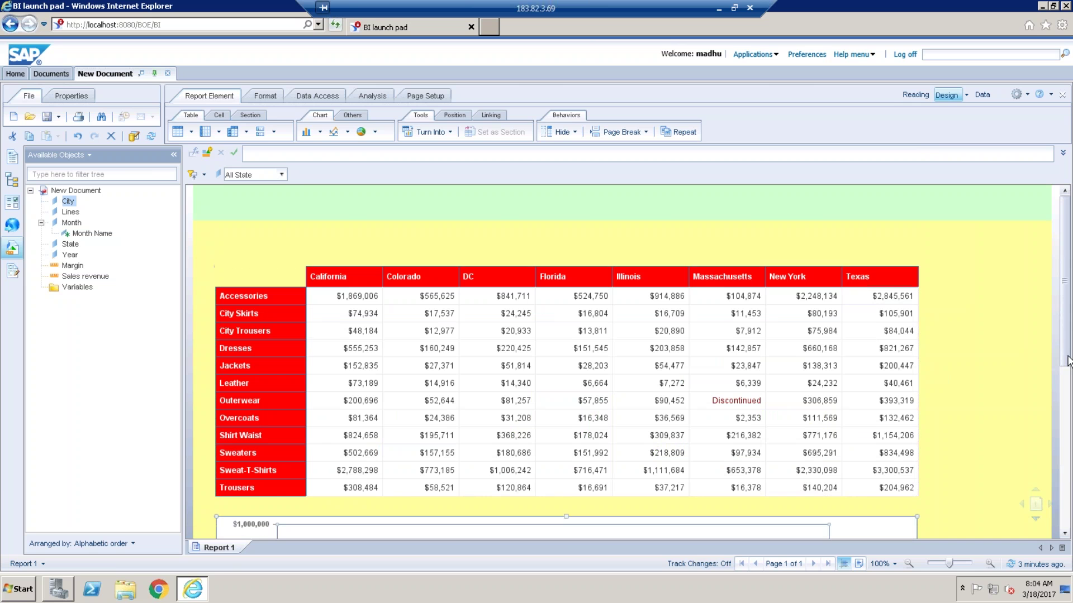
left_click(1064, 411)
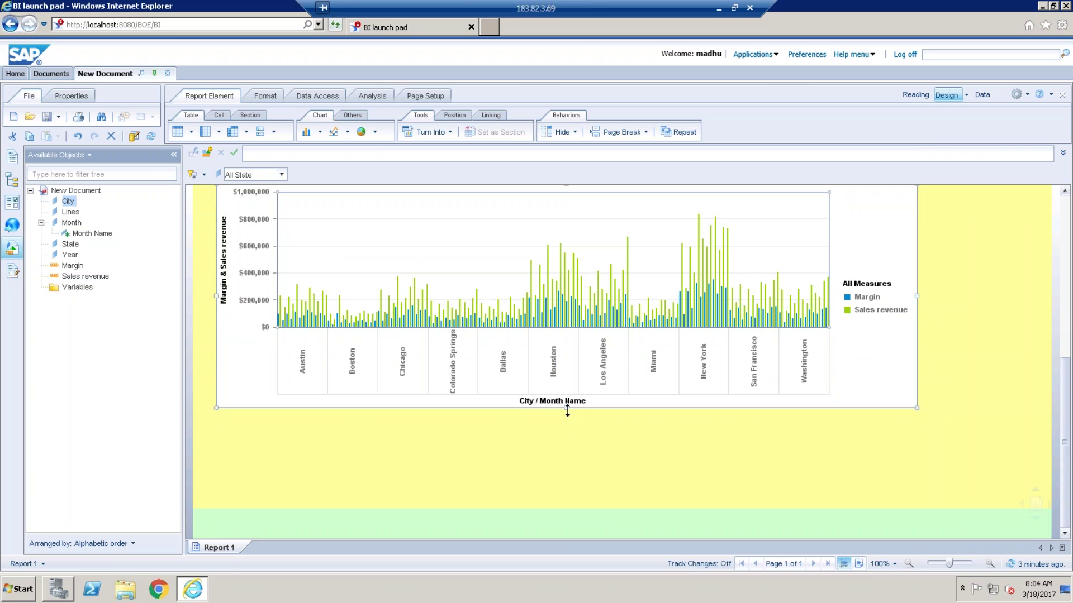
left_click_drag(567, 429, 567, 429)
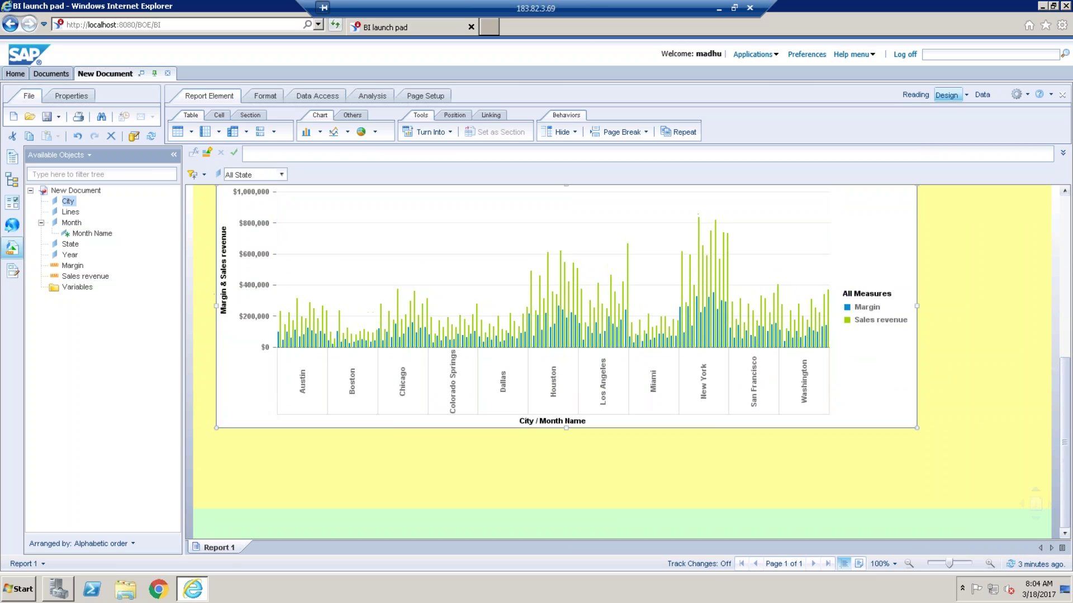
- Filter the report by the state Colorado and check both the cross table and the chart
left_click_drag(1067, 438, 1070, 255)
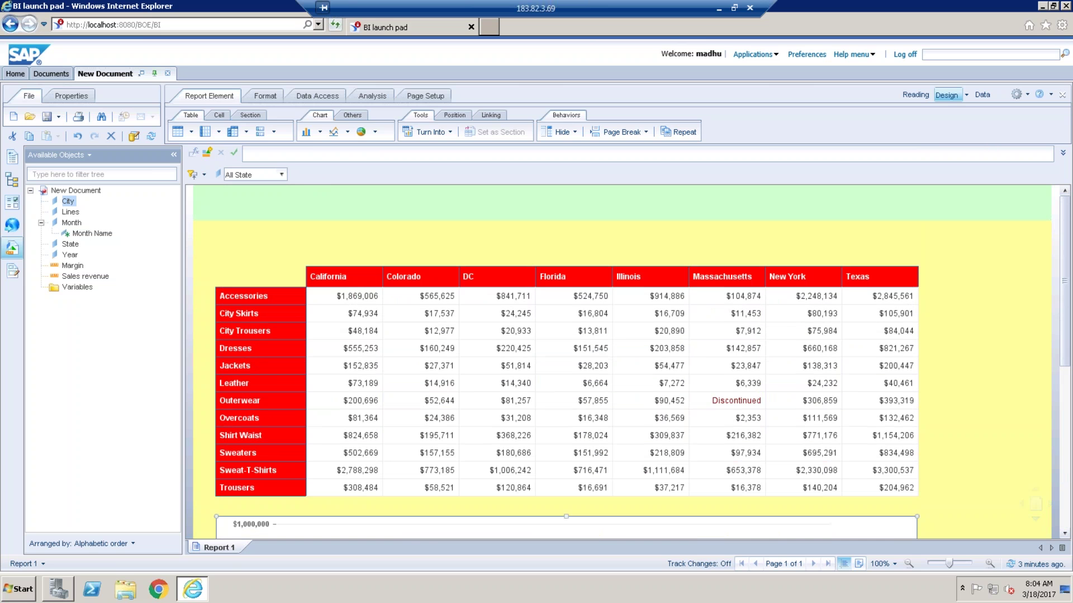
left_click(282, 175)
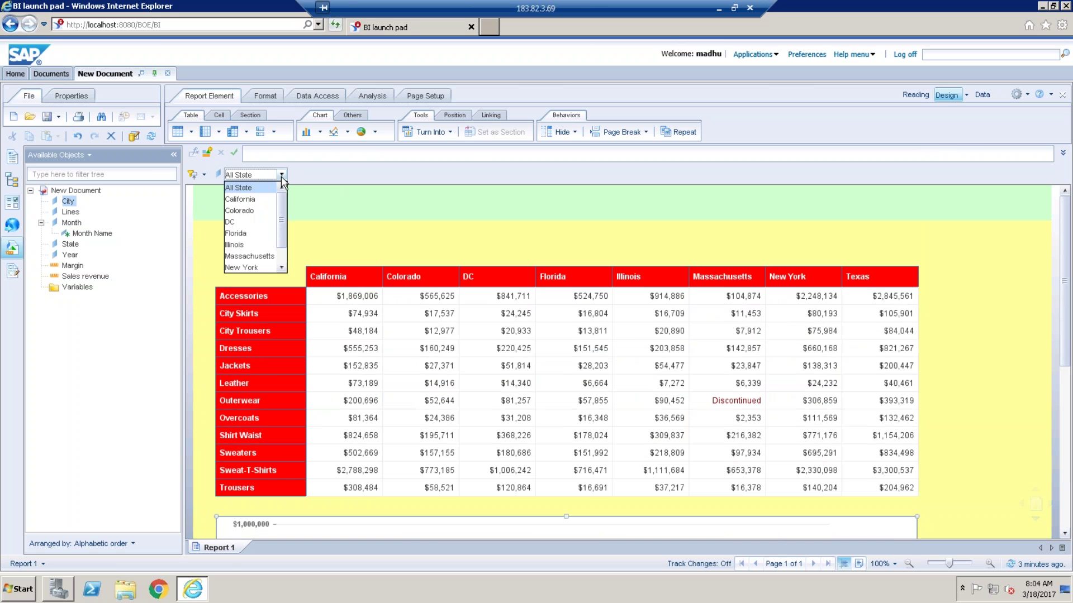
left_click(260, 211)
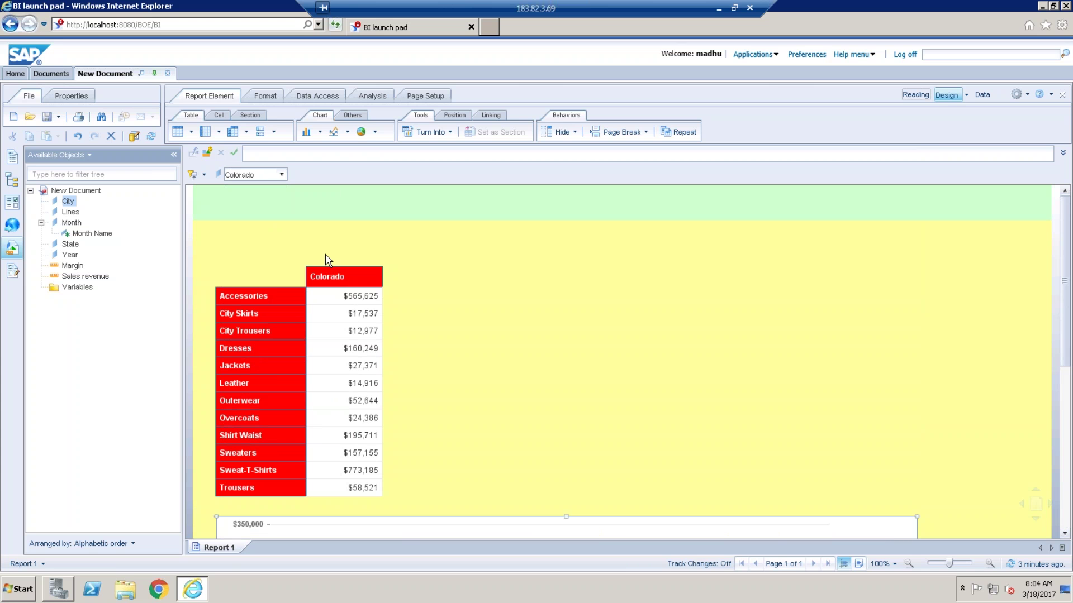
left_click(321, 262)
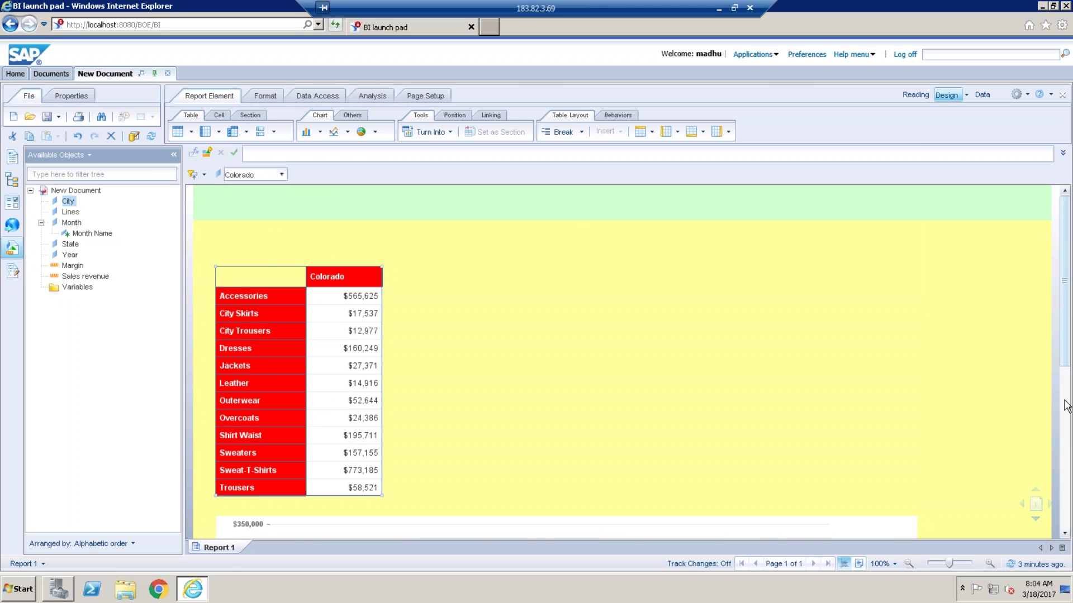
scroll(1067, 407, "down", 3)
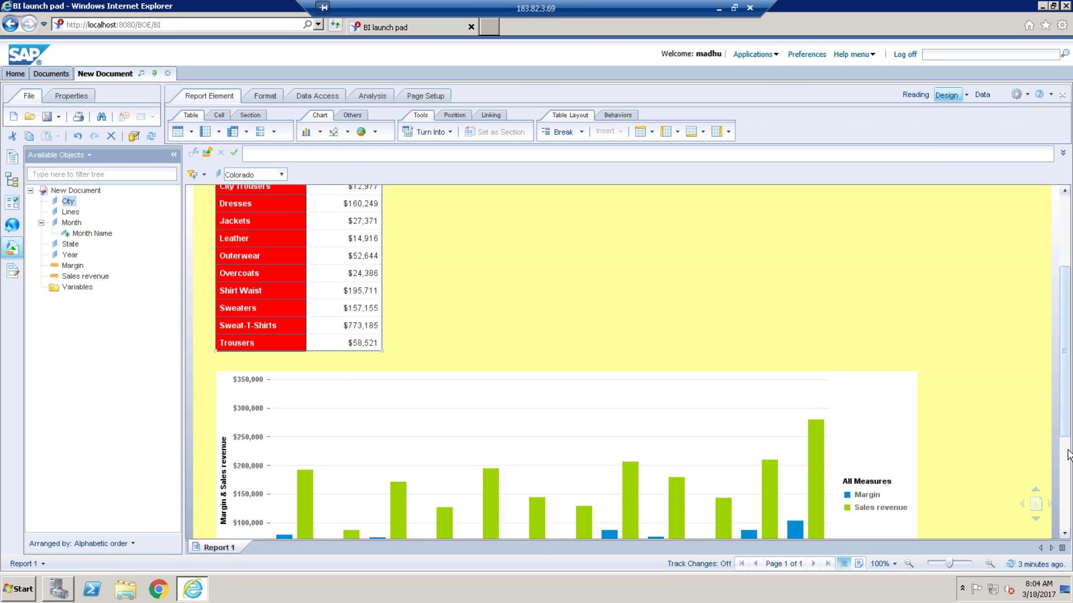
scroll(1067, 457, "down", 2)
left_click(658, 415)
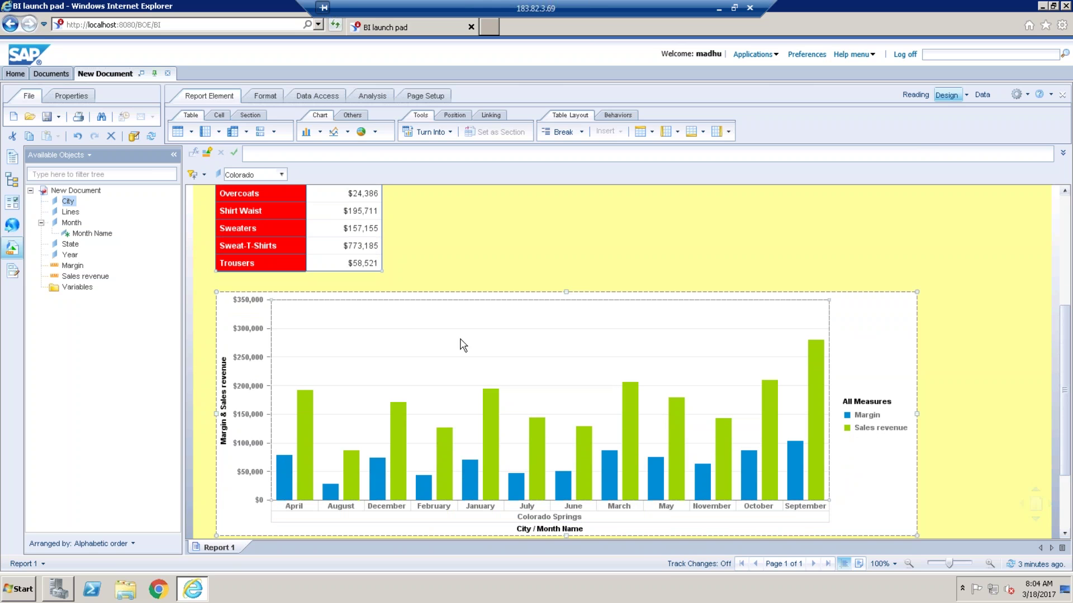
left_click(415, 290)
- Reset the State filter from Colorado to All State and return to the top of the report
left_click(282, 175)
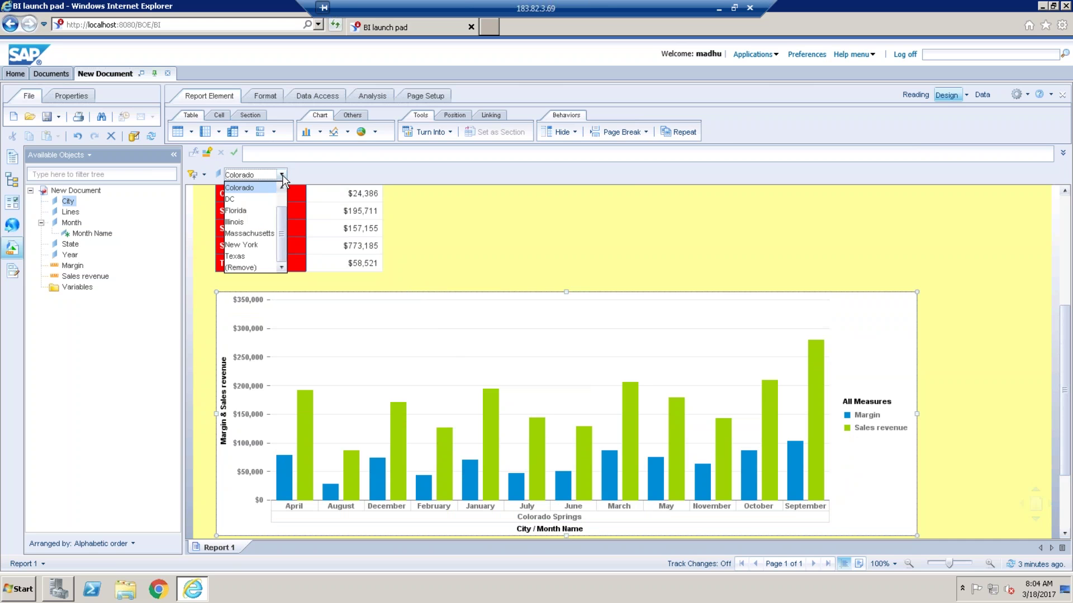
scroll(282, 218, "up", 2)
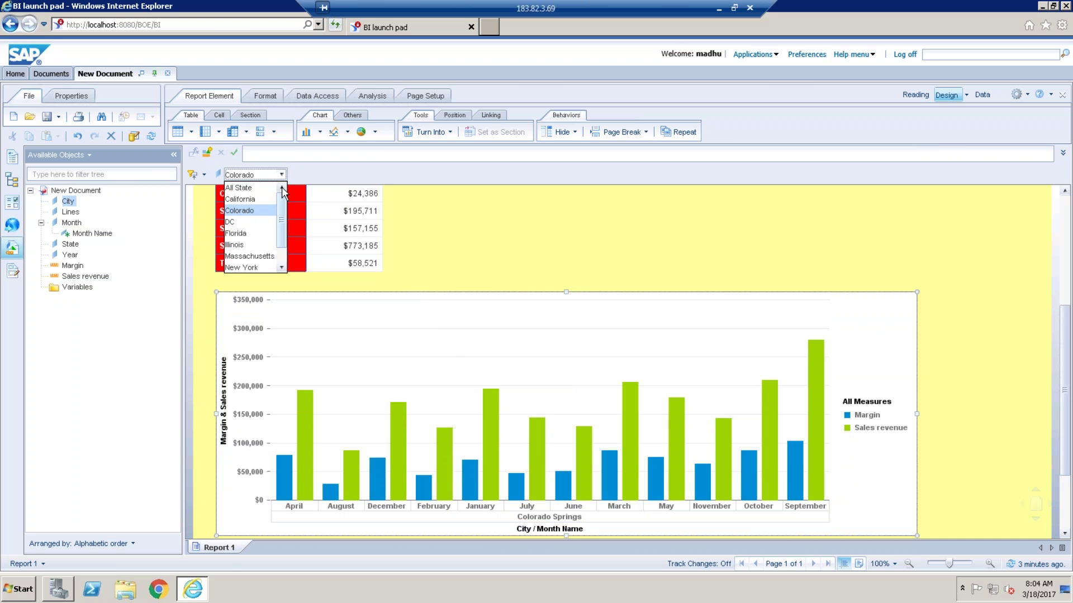
left_click(241, 188)
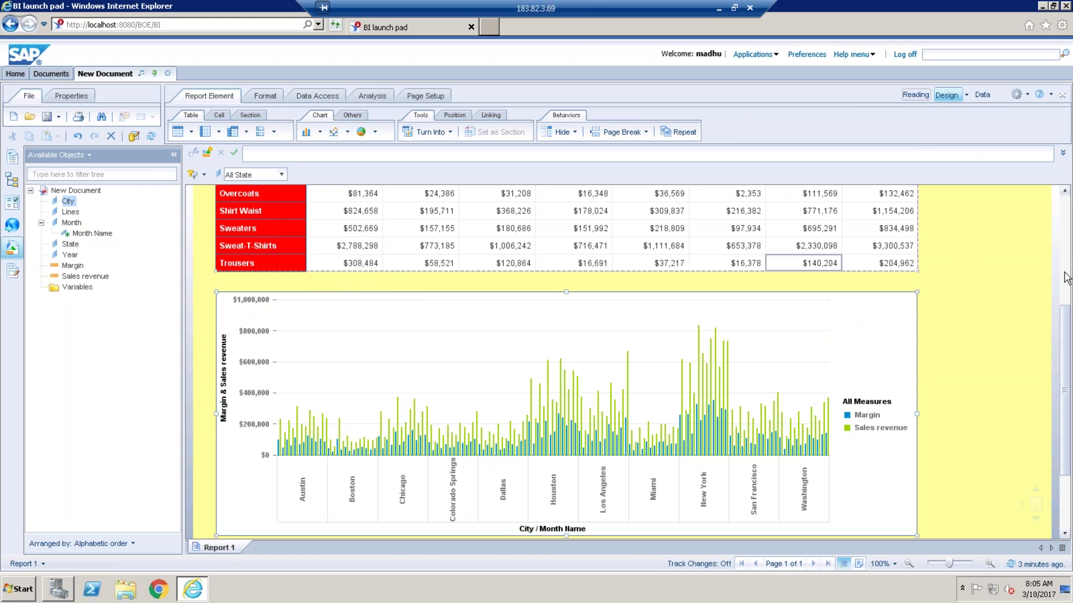
scroll(1064, 276, "up", 5)
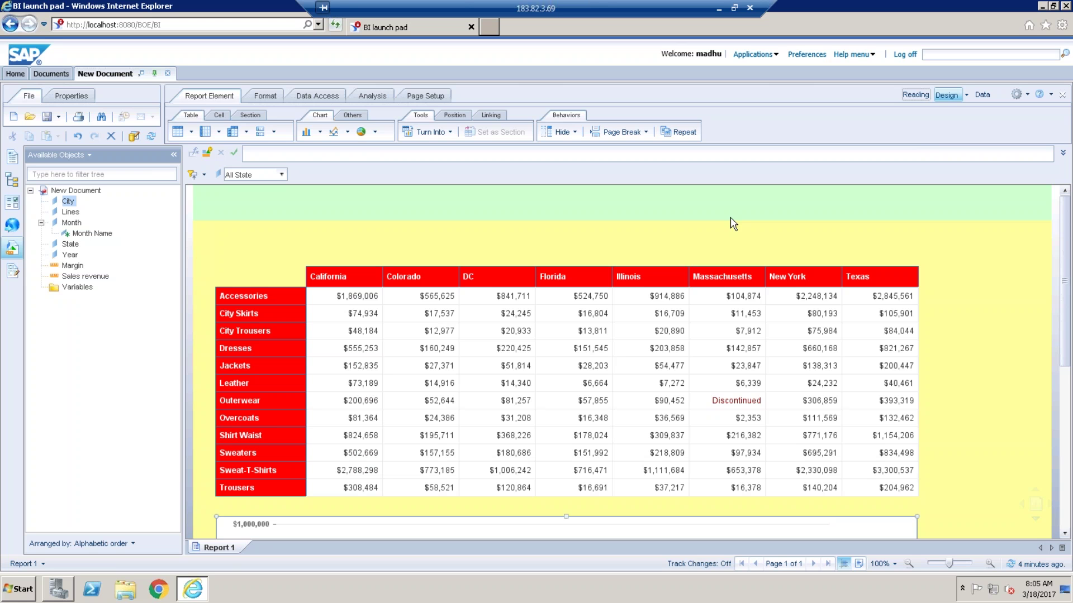
left_click(1055, 199)
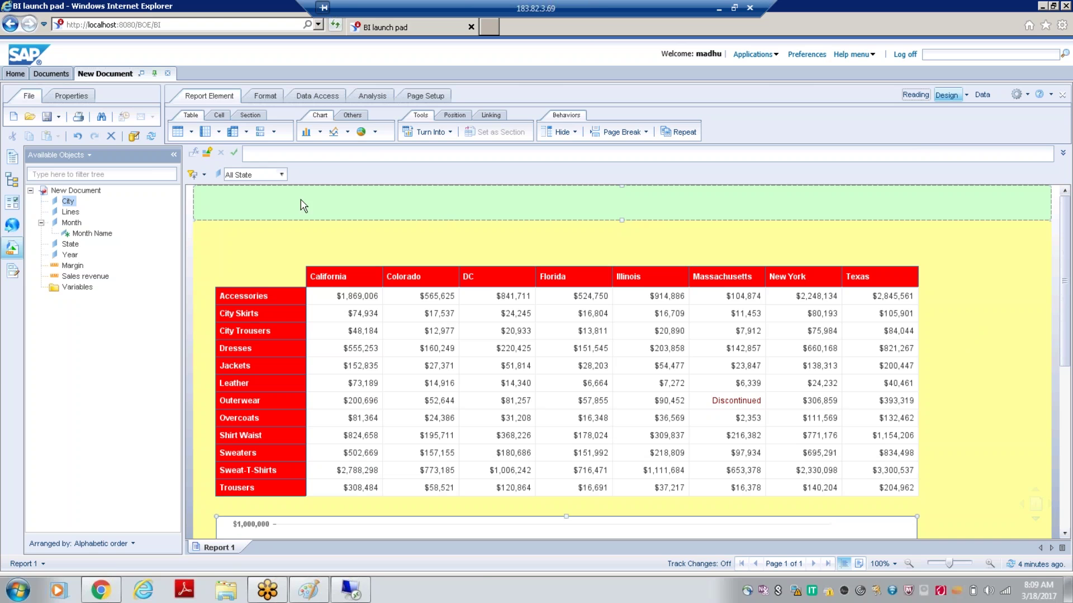
- Filter the report by the state Florida and check how the cross table and the chart respond
left_click(281, 176)
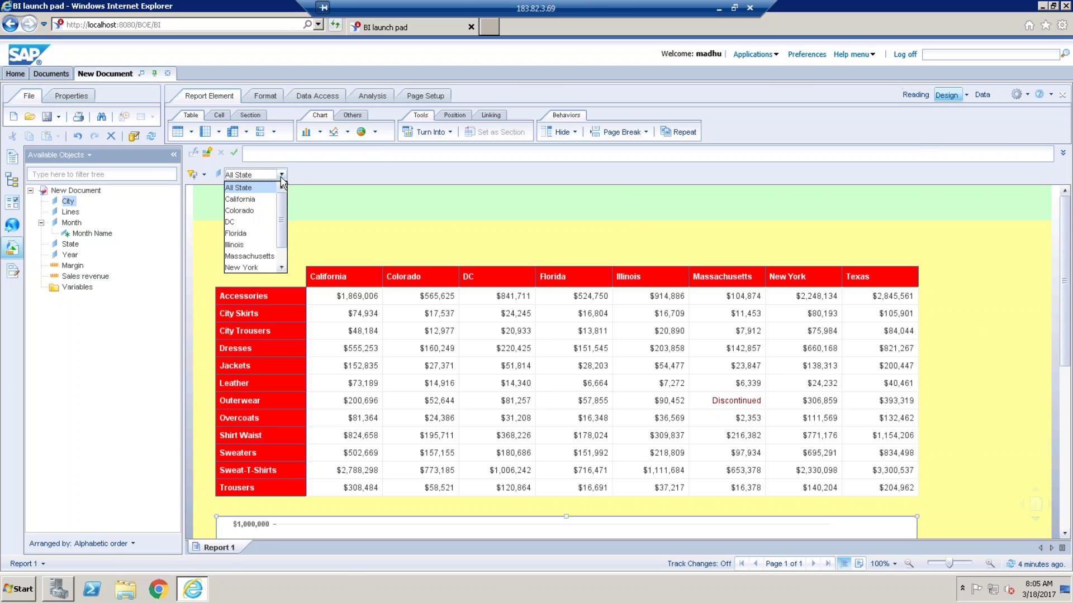
left_click(479, 249)
left_click(474, 266)
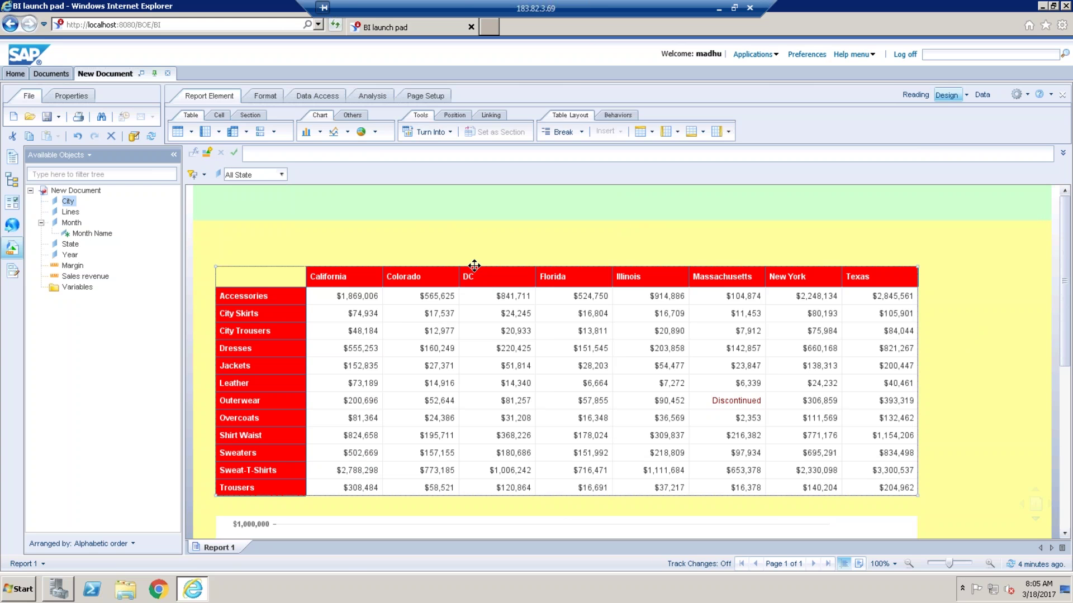
left_click(281, 176)
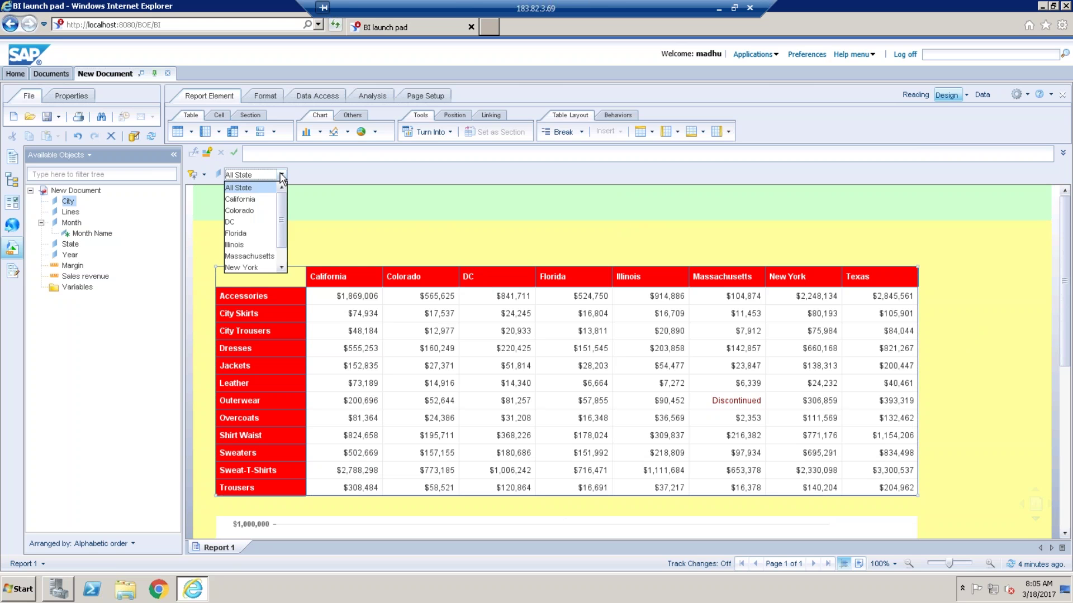
left_click(237, 234)
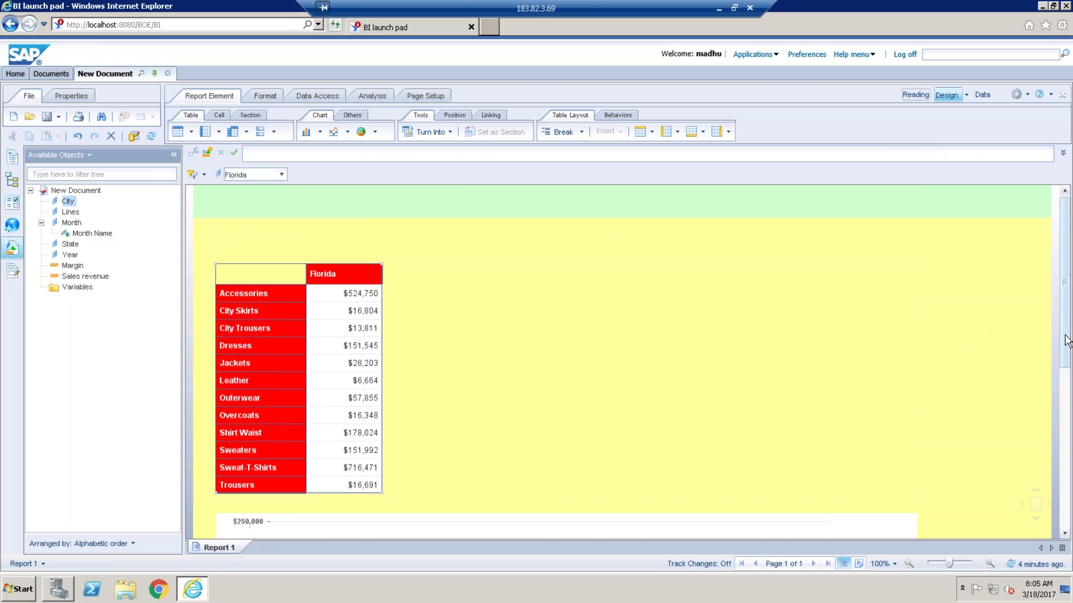
left_click_drag(1065, 324, 1066, 408)
left_click(645, 406)
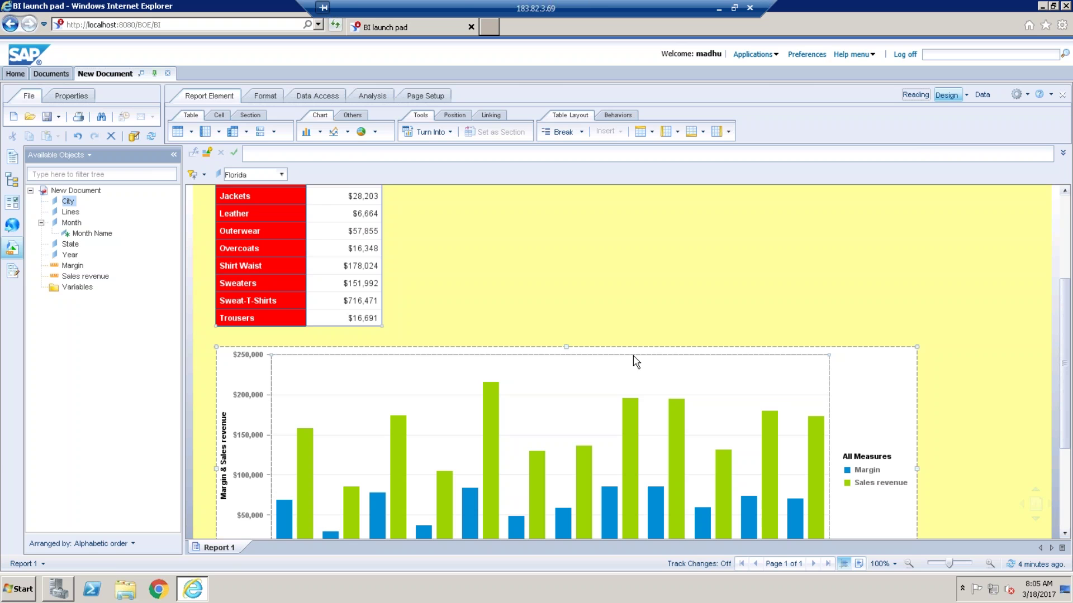
- Restore the State filter to All State for both report blocks
left_click(282, 175)
scroll(265, 207, "up", 1)
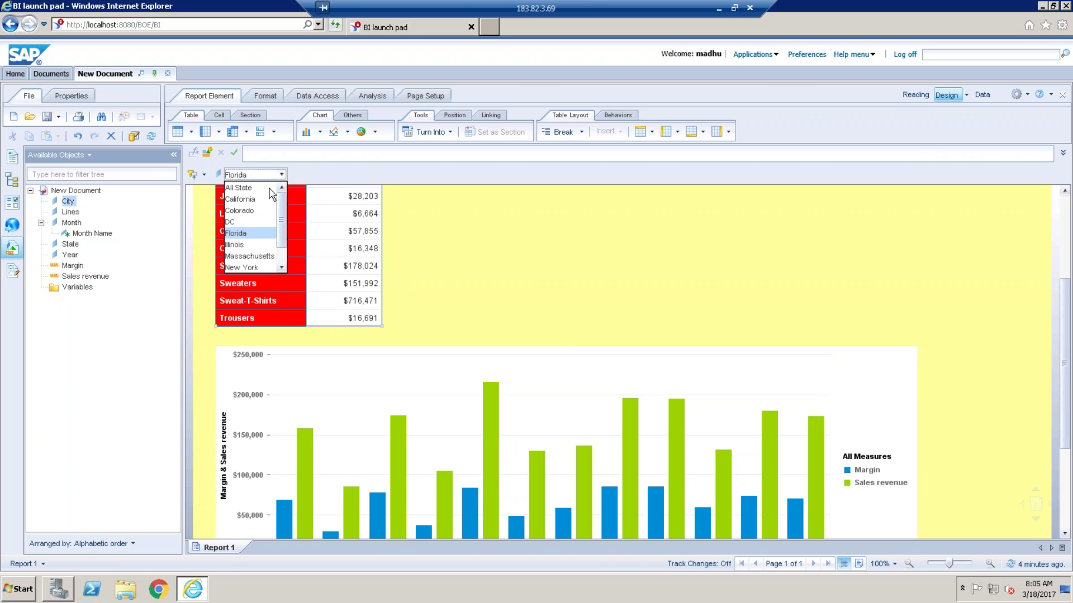
left_click(257, 189)
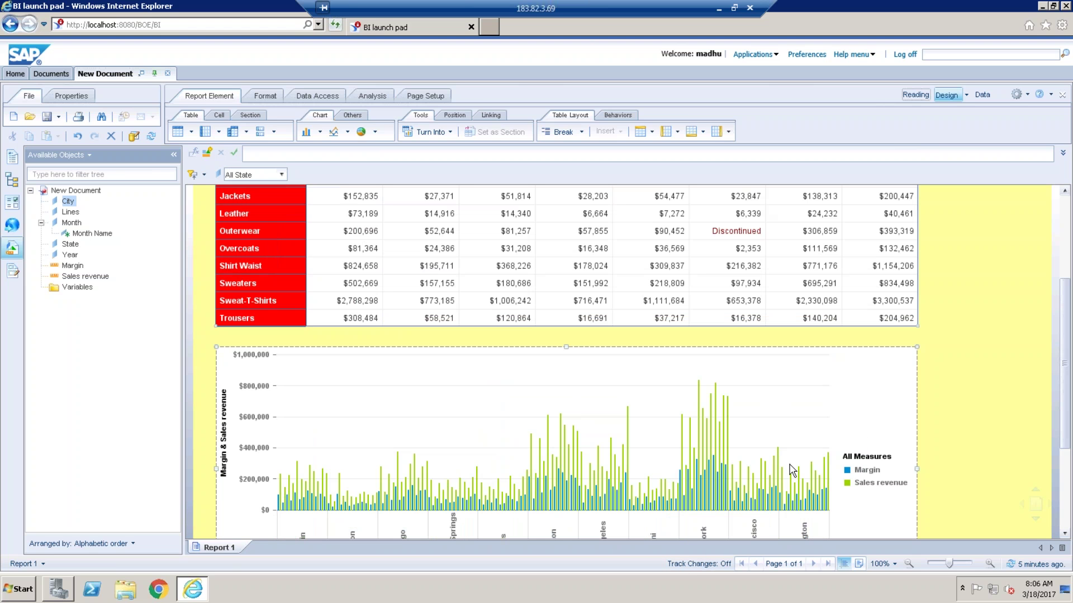
left_click(229, 283)
left_click(821, 447)
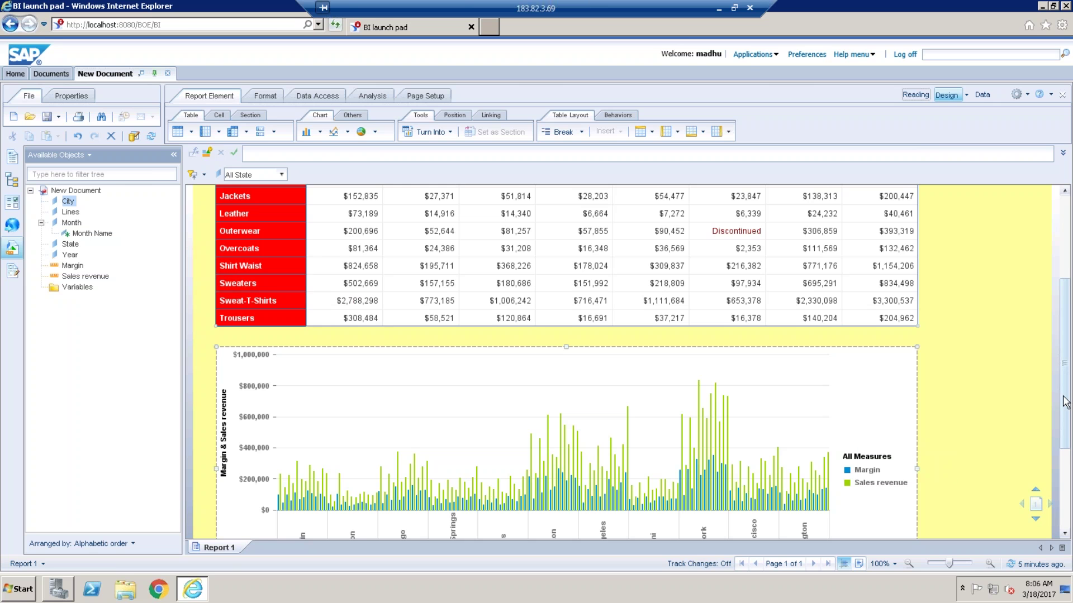
- Insert a blank cell above the cross table's left end and select it
left_click_drag(1065, 401, 1058, 242)
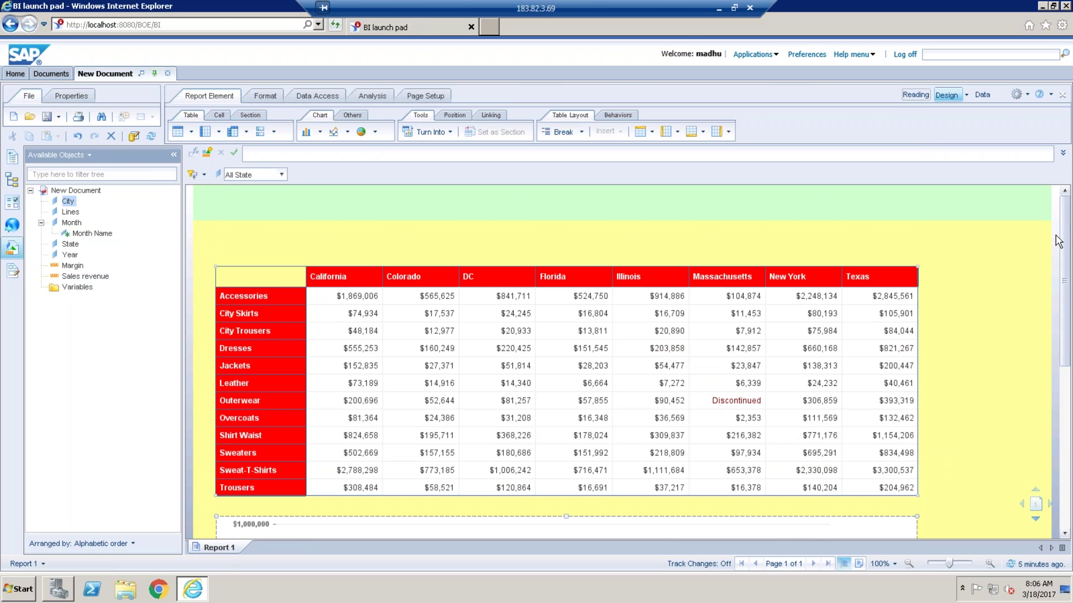
left_click(871, 201)
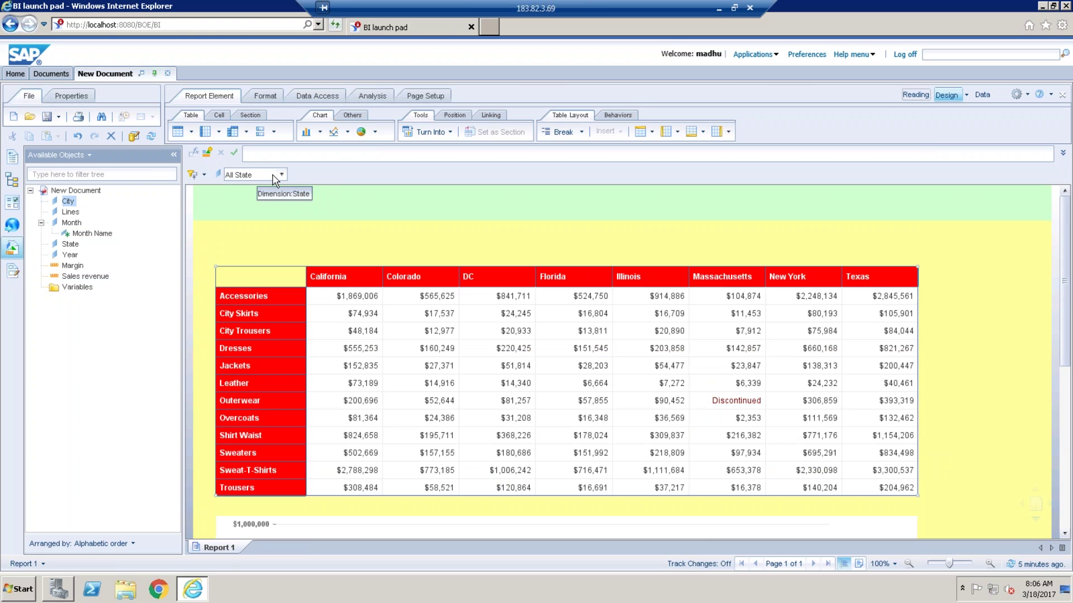
left_click(219, 114)
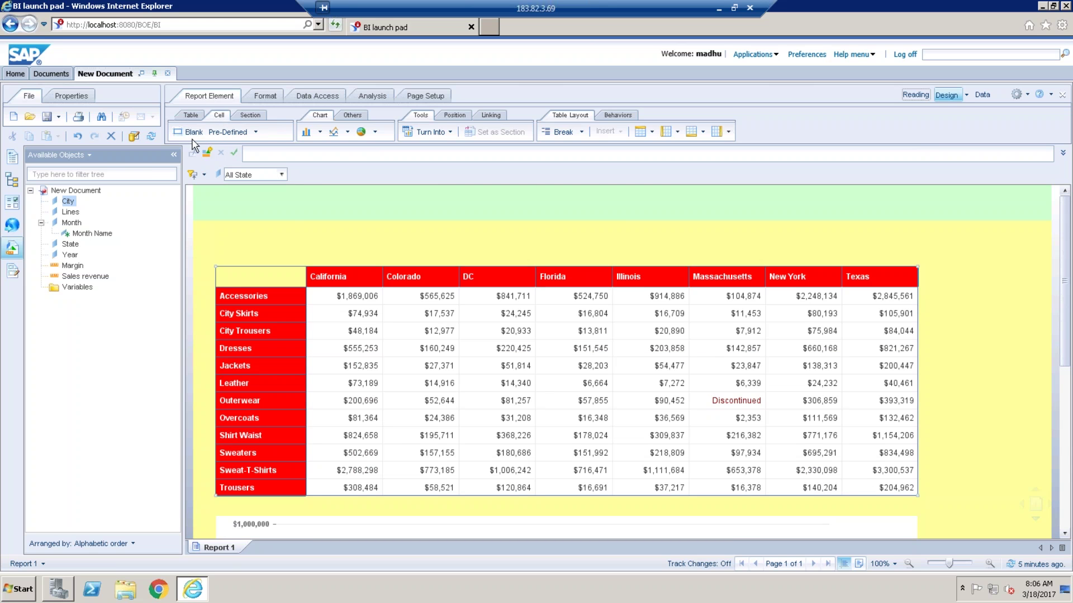
left_click(190, 132)
left_click(230, 242)
left_click(313, 248)
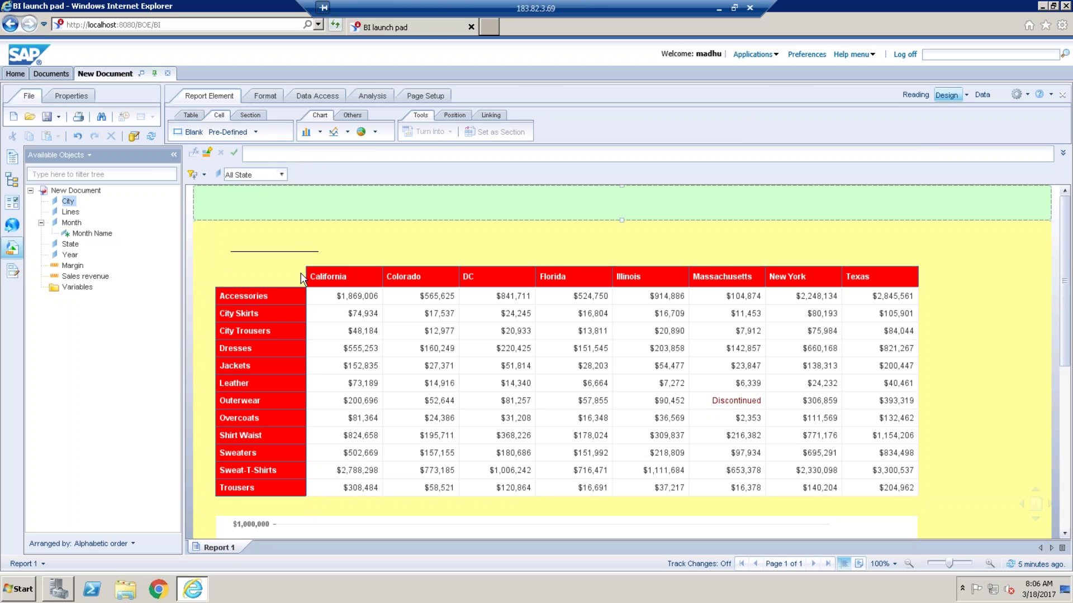
left_click(288, 250)
left_click(282, 194)
left_click(299, 249)
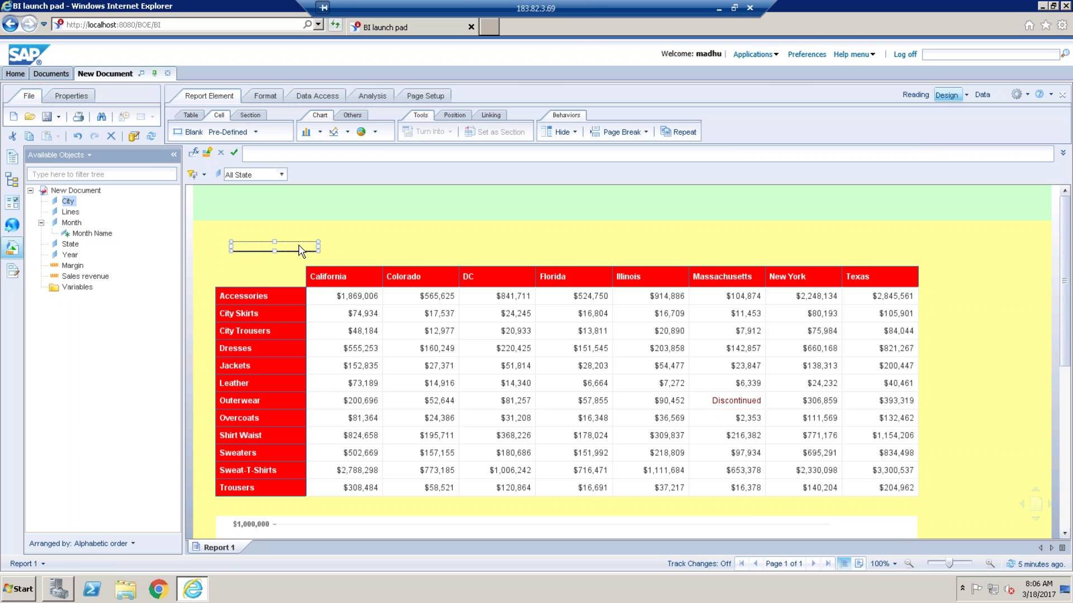
- Set the blank cell's formula to =DrillFilters([State]) using the Formula Editor
left_click(193, 151)
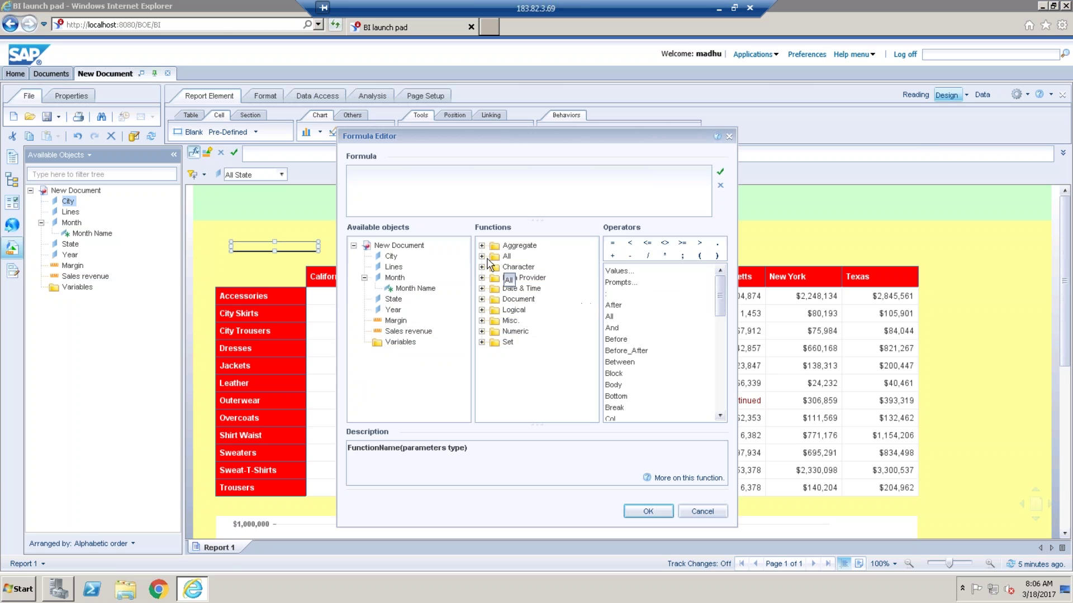
left_click(482, 256)
left_click(520, 297)
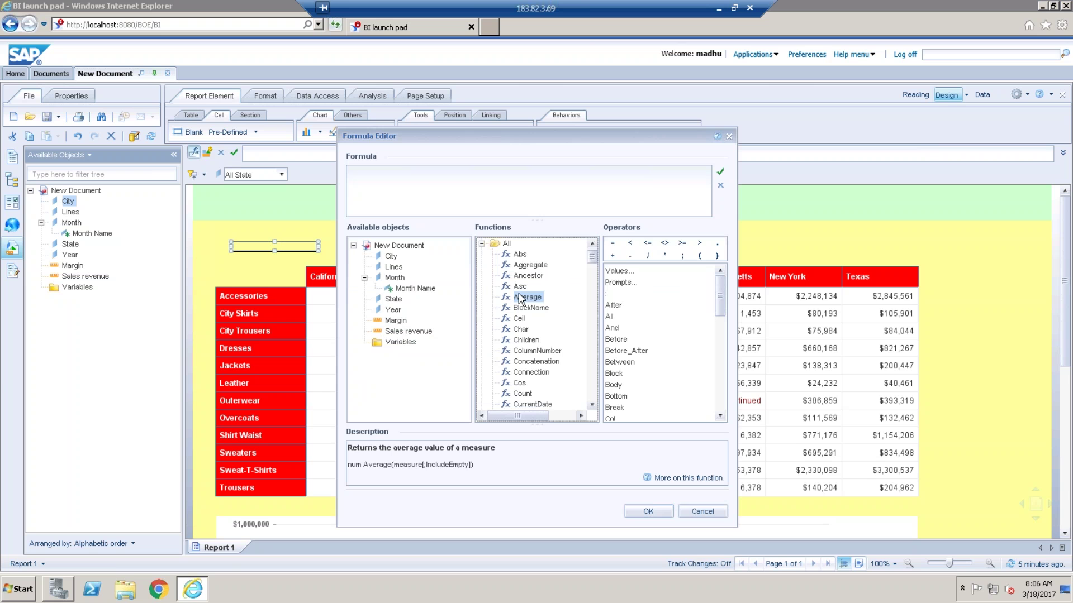
type("sd")
left_click_drag(591, 364, 575, 287)
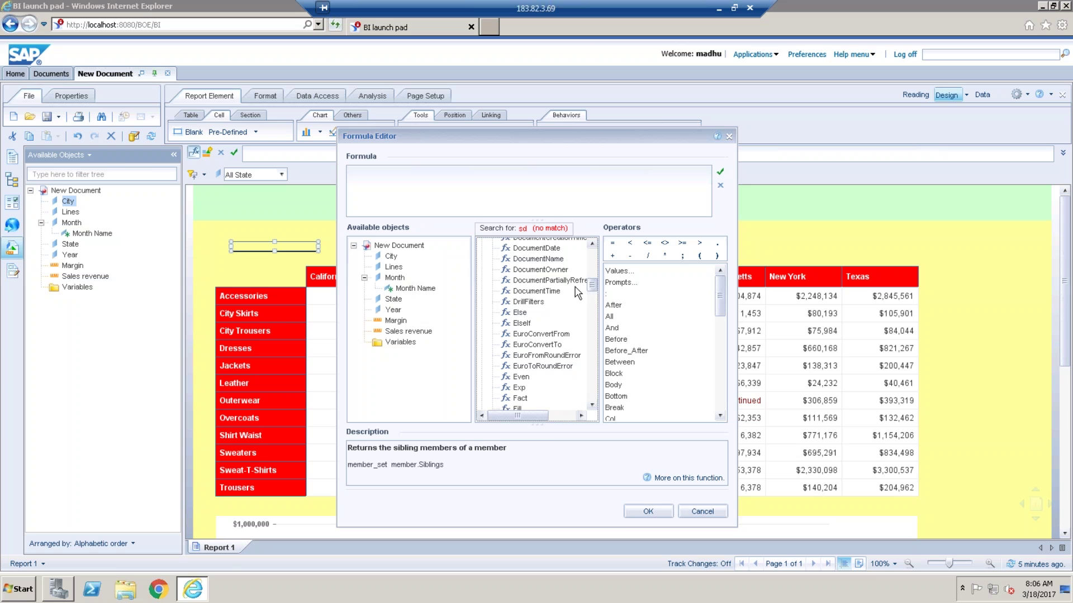
double_click(547, 301)
double_click(393, 309)
left_click(648, 512)
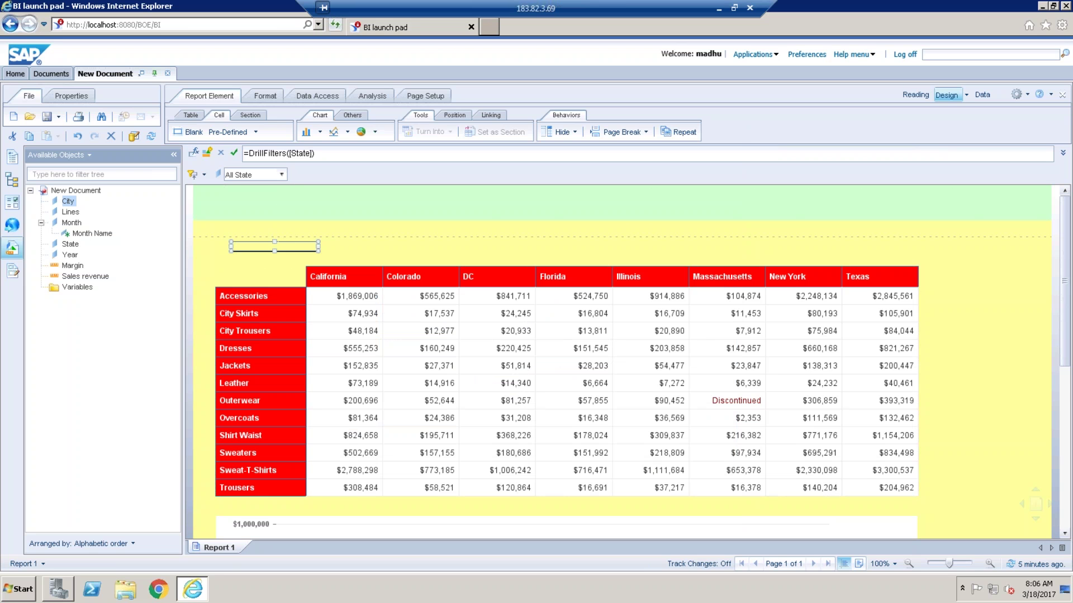
- Check the formula cell with the State filter on California, Massachusetts and Texas, and reset the filter to All State
left_click(282, 174)
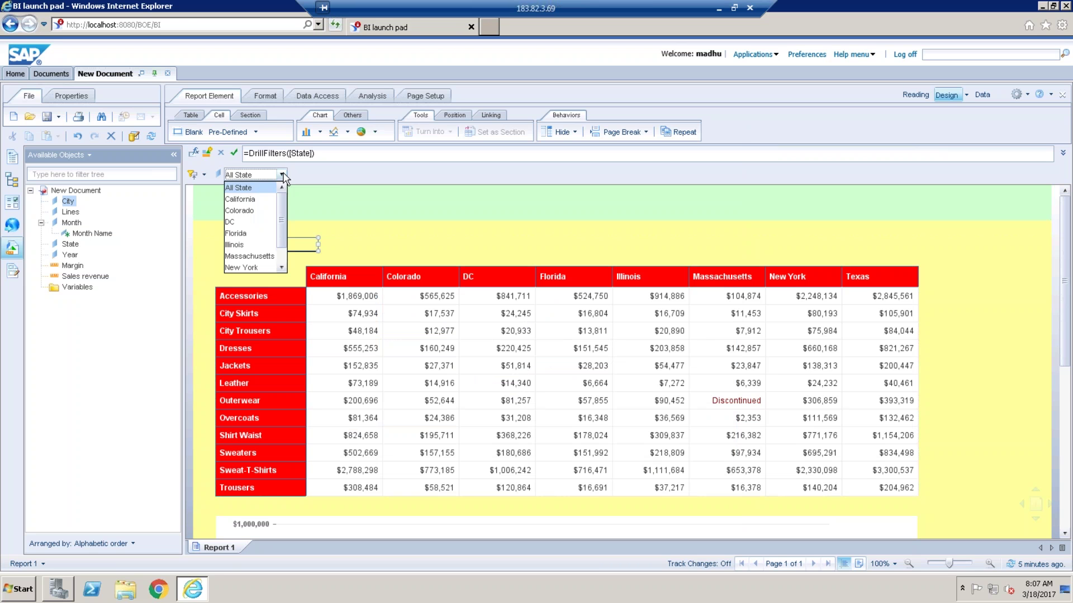
left_click(260, 199)
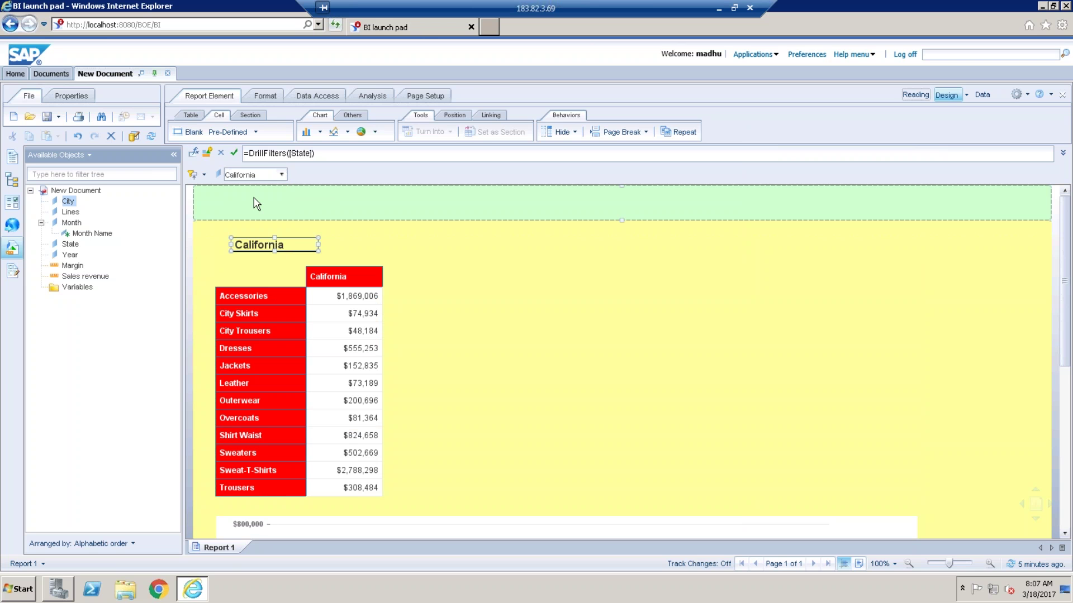
left_click(281, 174)
left_click(284, 245)
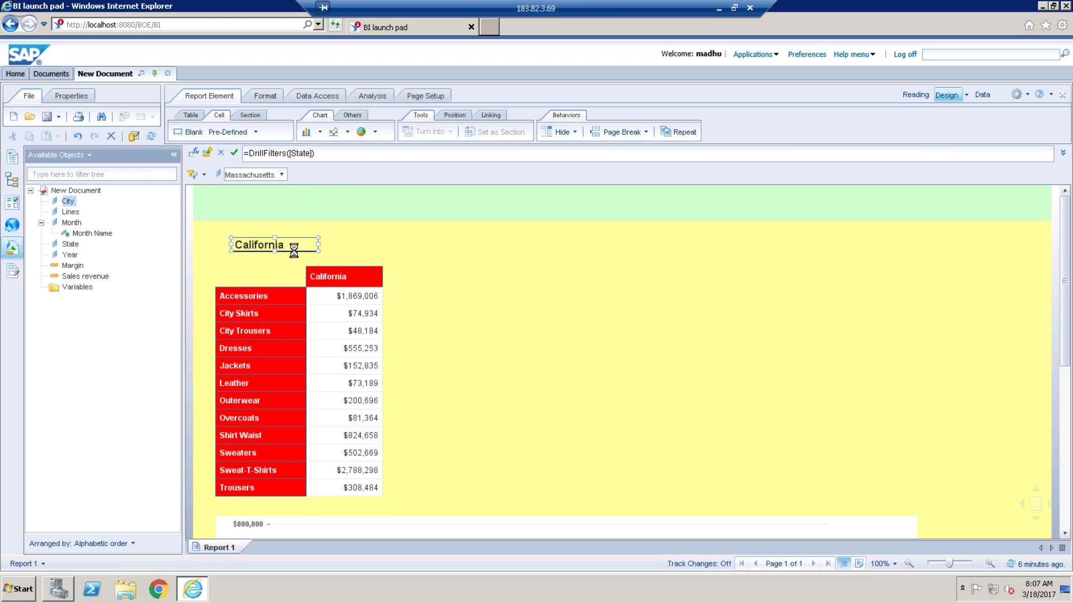
left_click(282, 175)
left_click(240, 260)
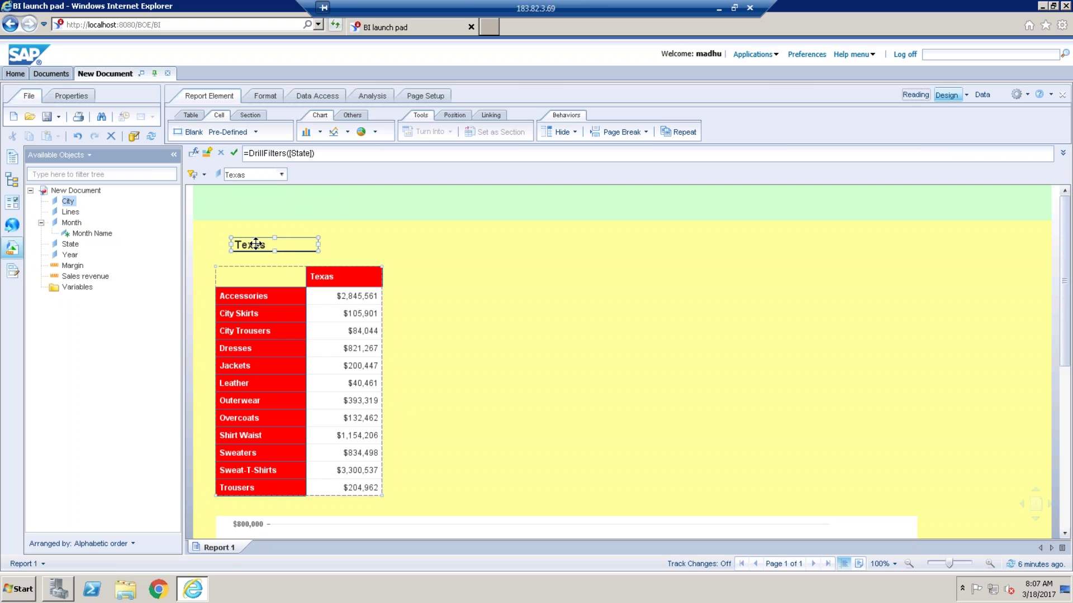
left_click(282, 175)
scroll(262, 224, "up", 3)
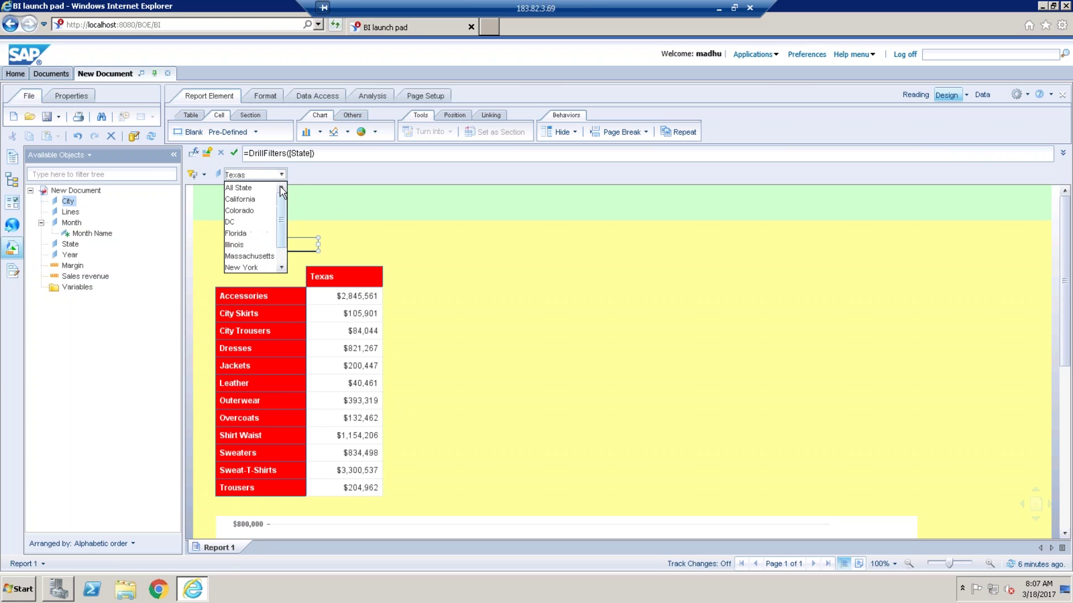
left_click(260, 188)
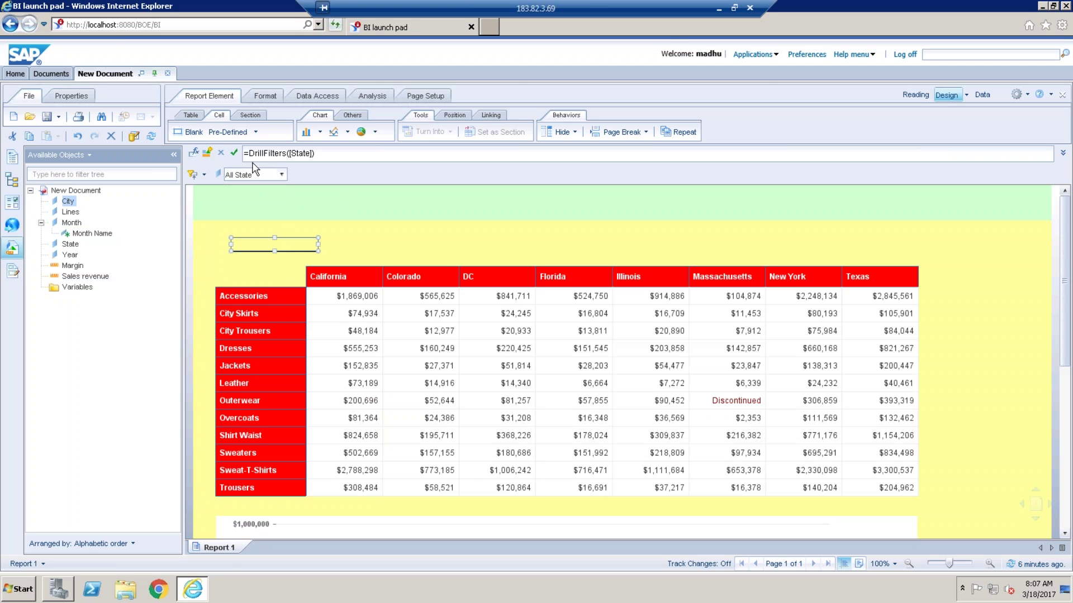
- Change the cell's formula to =If(DrillFilters([State])="") Then 0 Else 1, validate it, and test it by filtering on Colorado
left_click(193, 154)
left_click(354, 187)
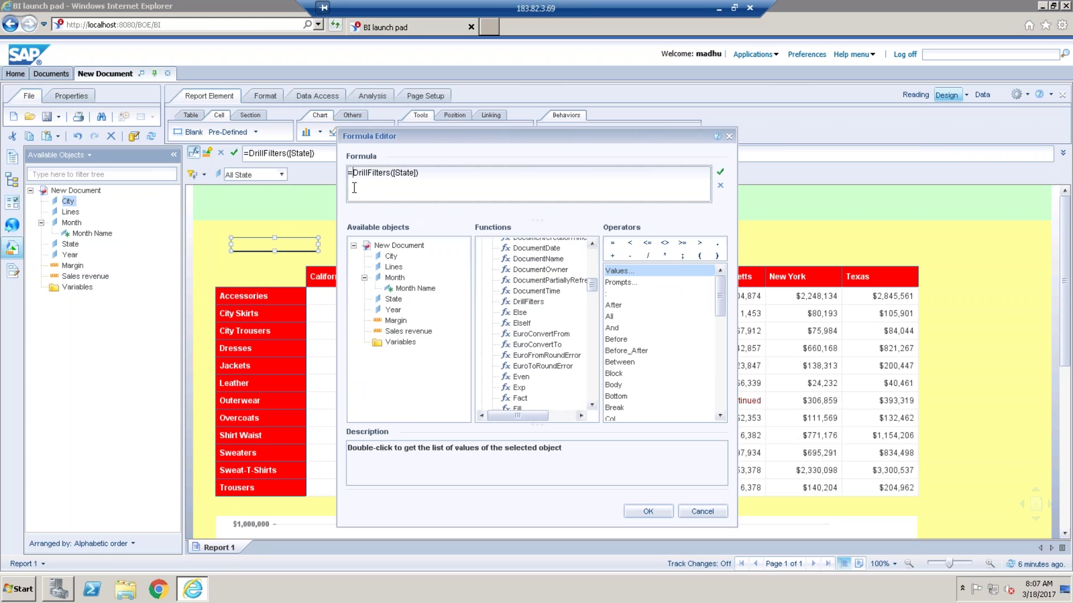
type("if(")
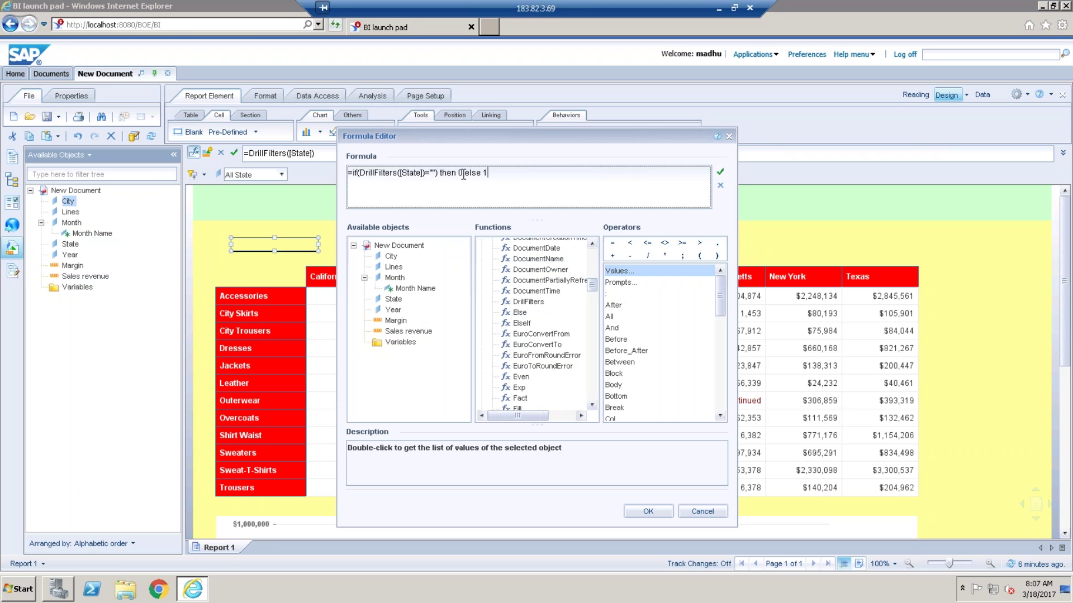
left_click(719, 173)
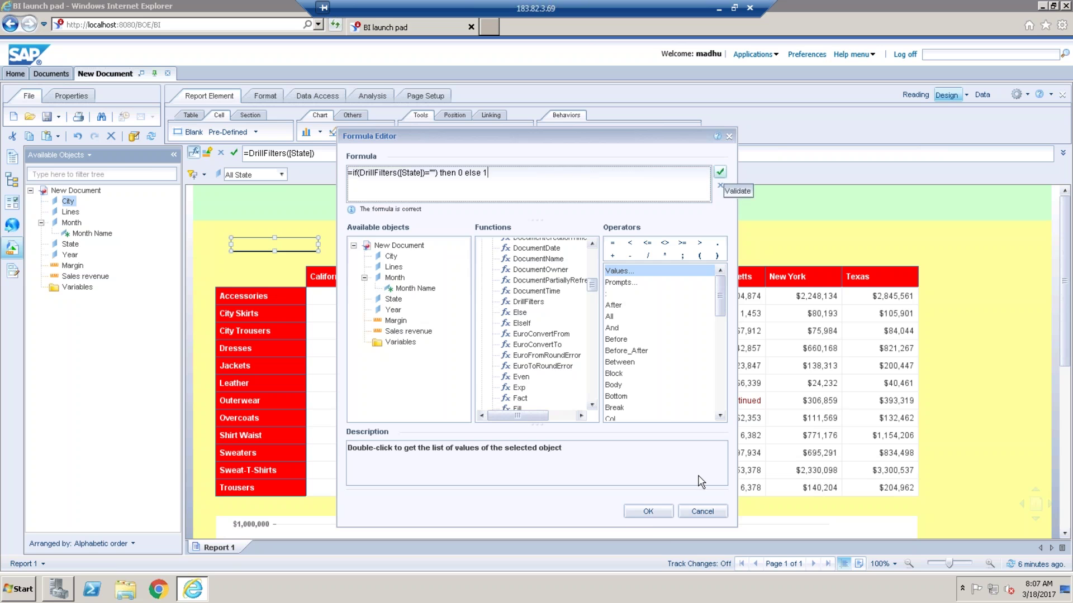
left_click(648, 512)
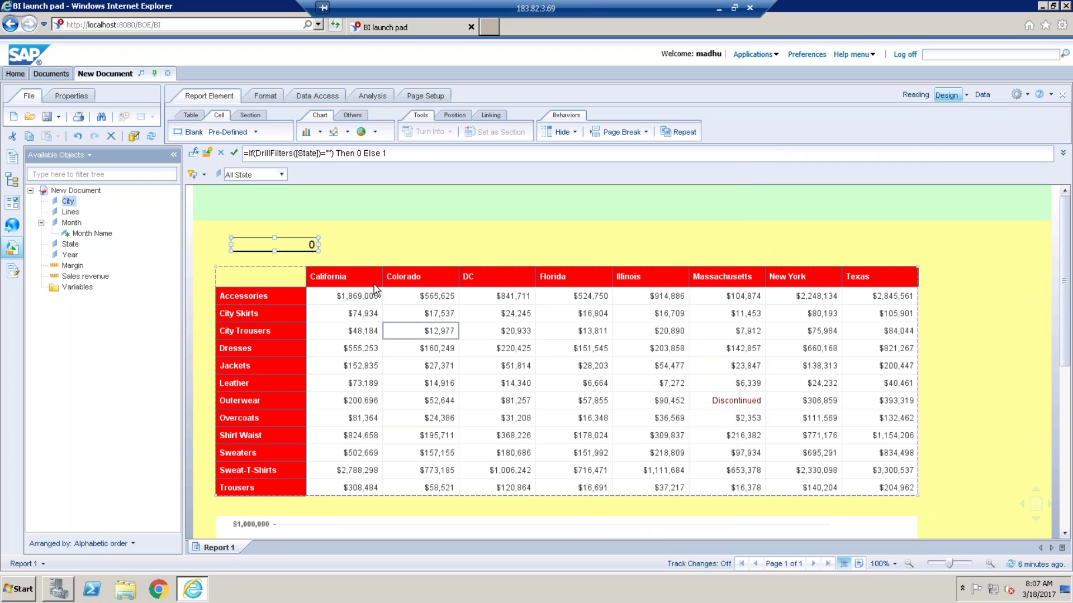
left_click(281, 175)
left_click(256, 209)
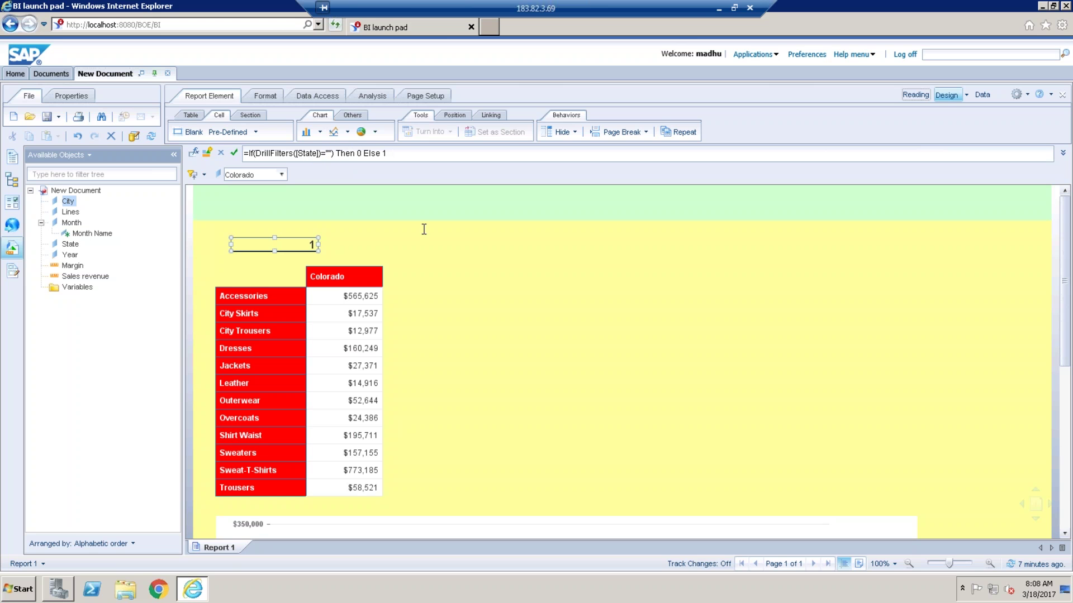
- Create a dimension variable named Var from the cell's If formula
left_click(207, 157)
left_click(462, 175)
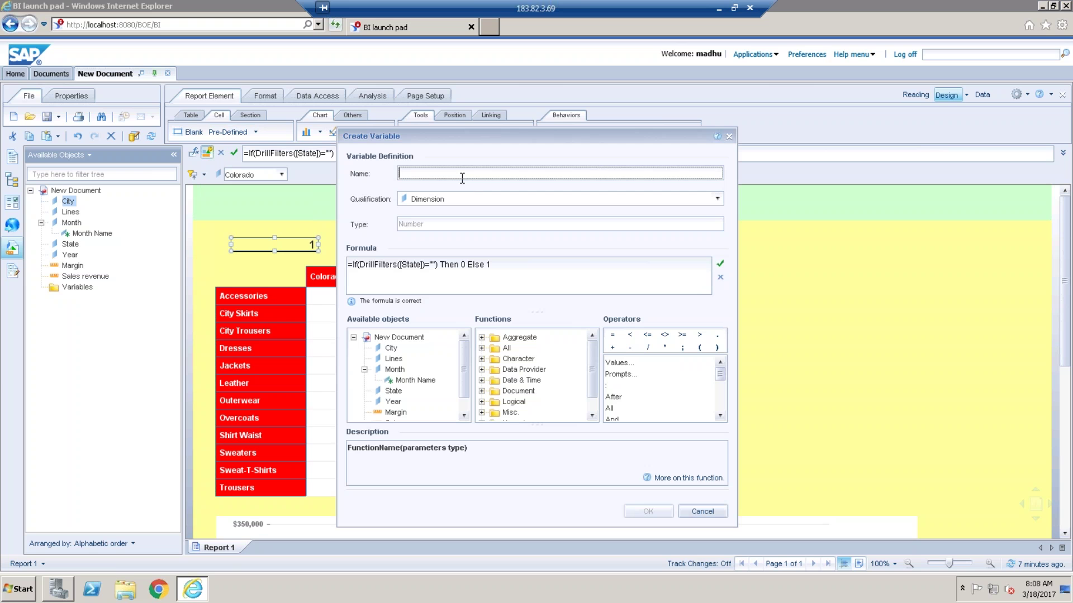
type("Var")
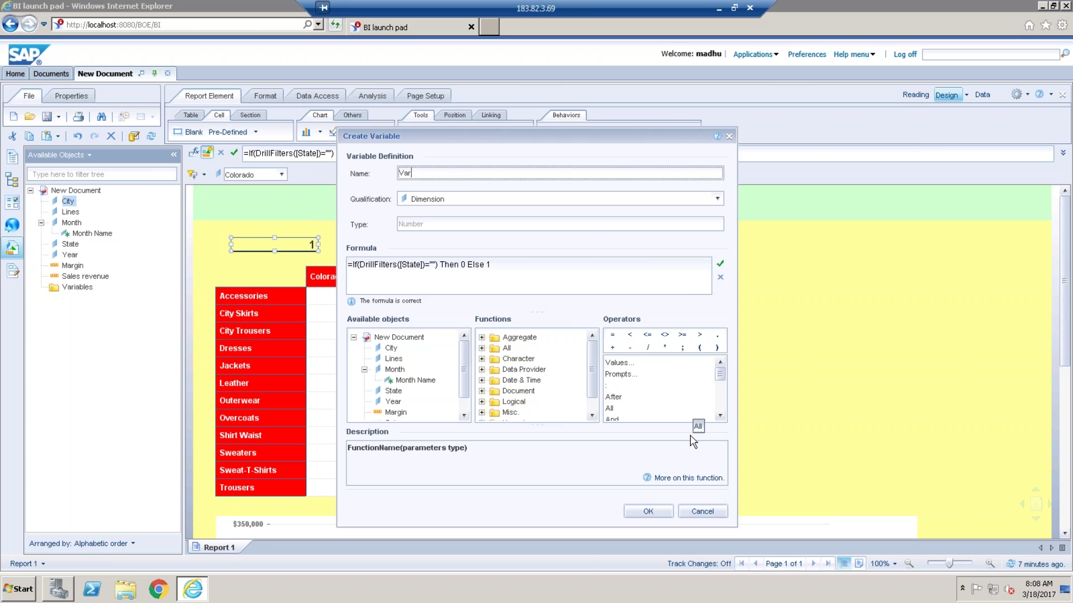
left_click(648, 511)
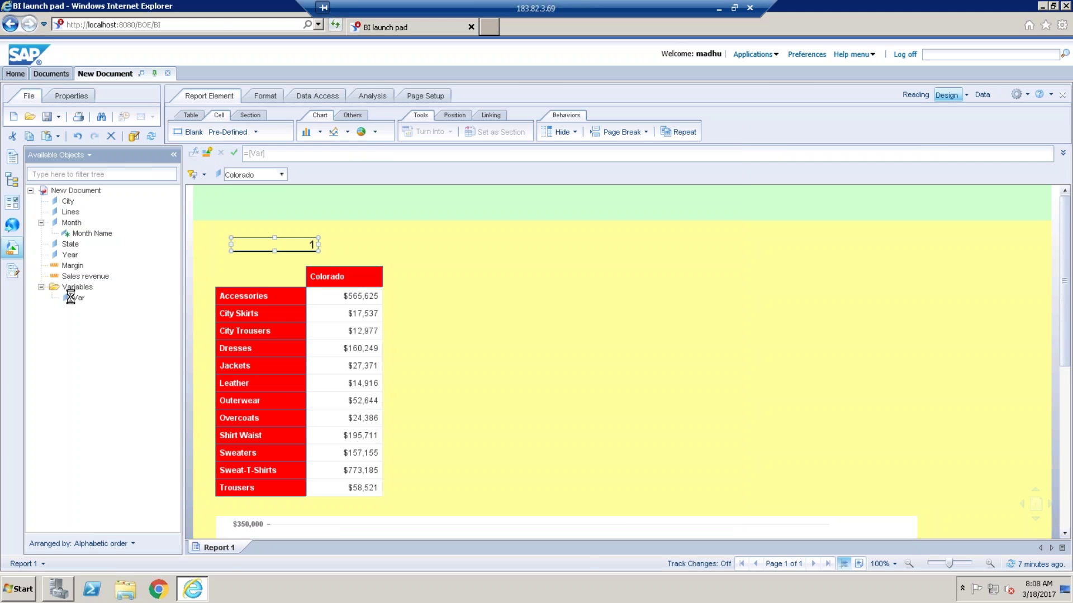
left_click(81, 302)
- Format the cross table to hide when the formula =[Var]=1 is true
left_click(372, 266)
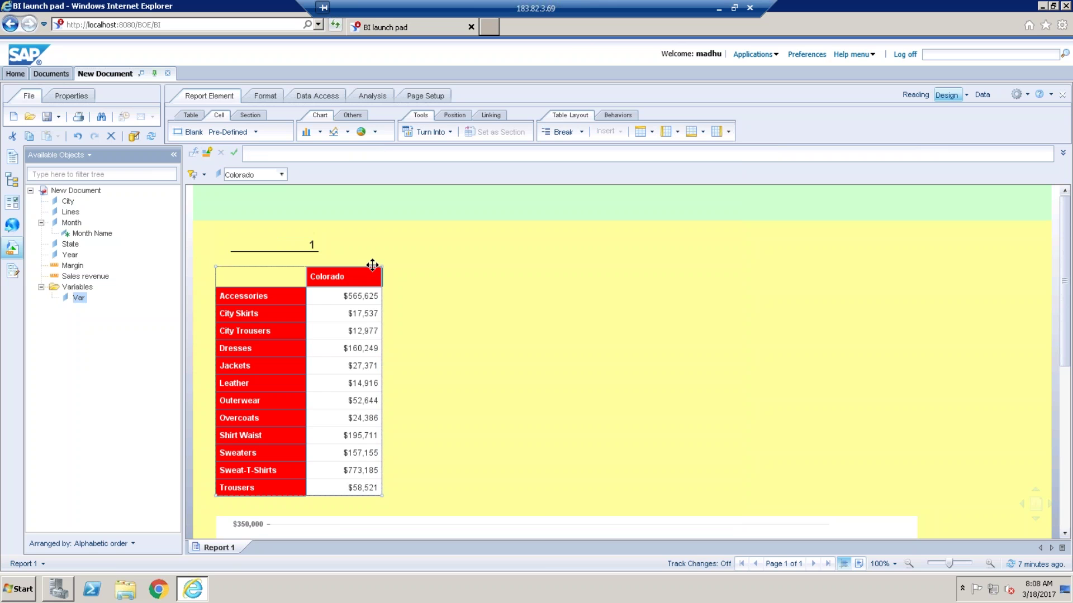
right_click(372, 265)
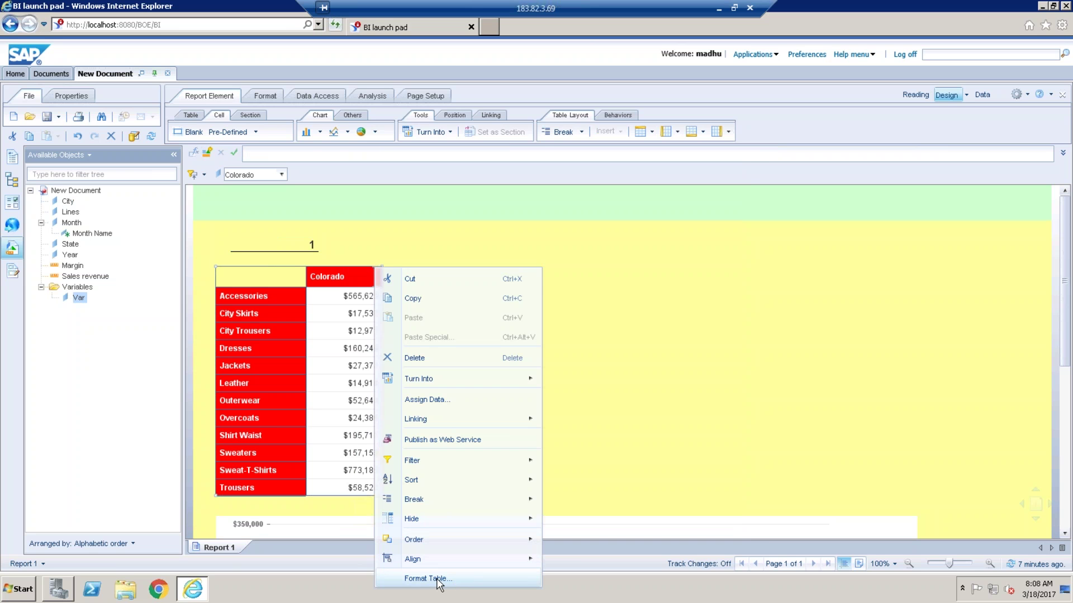
left_click(437, 579)
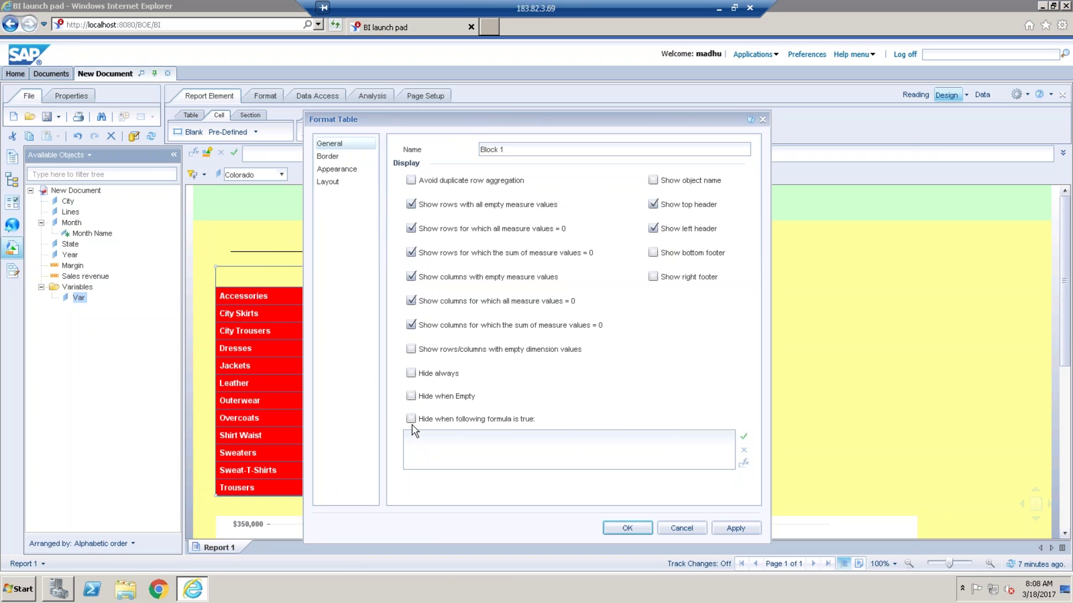
left_click(412, 420)
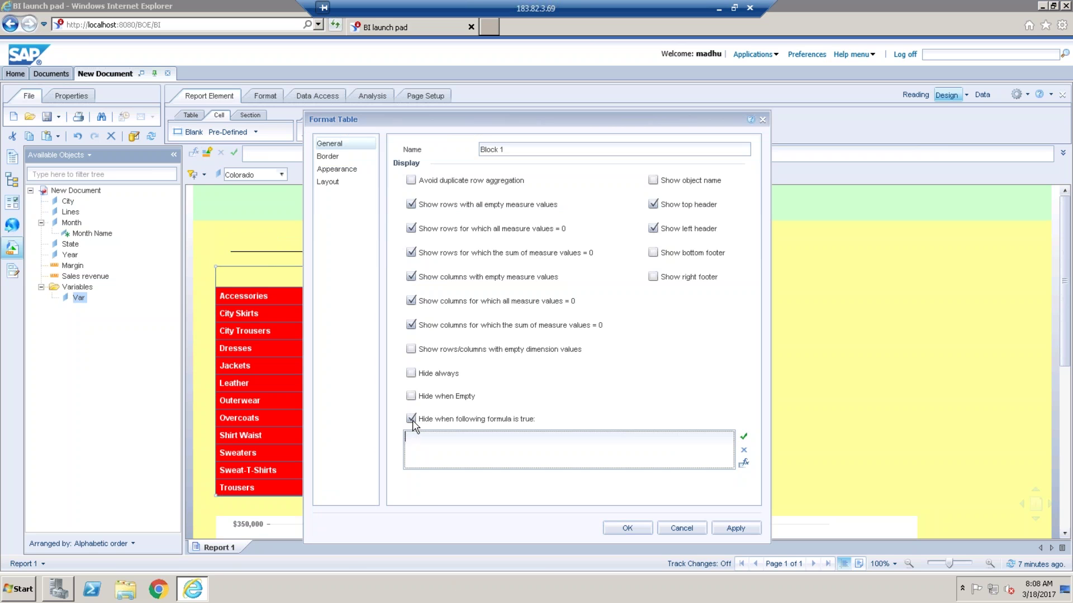
left_click(744, 465)
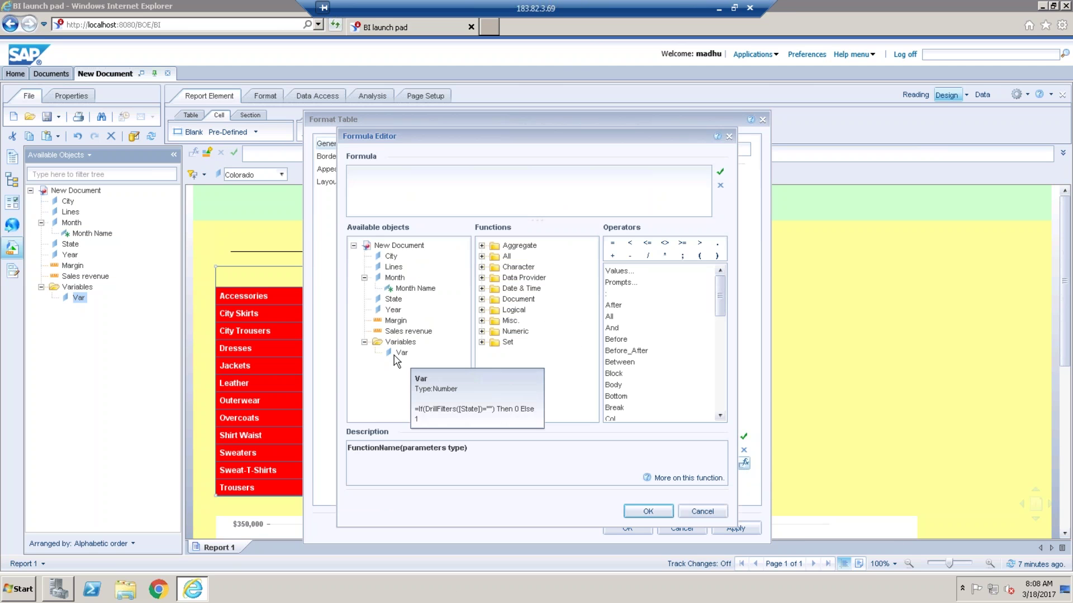
double_click(400, 353)
type("=1")
left_click(721, 172)
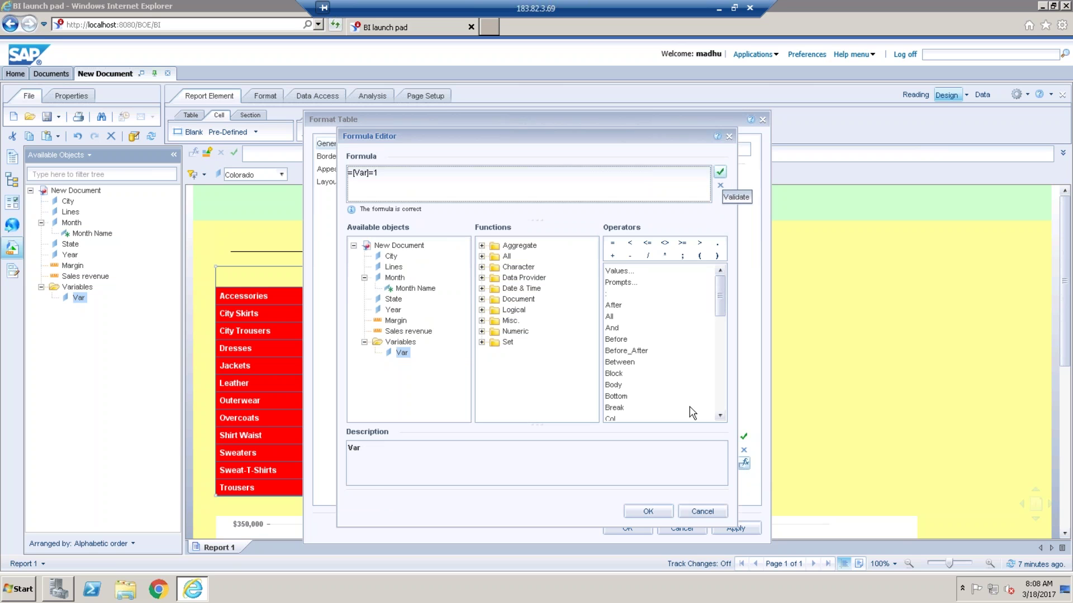
left_click(651, 513)
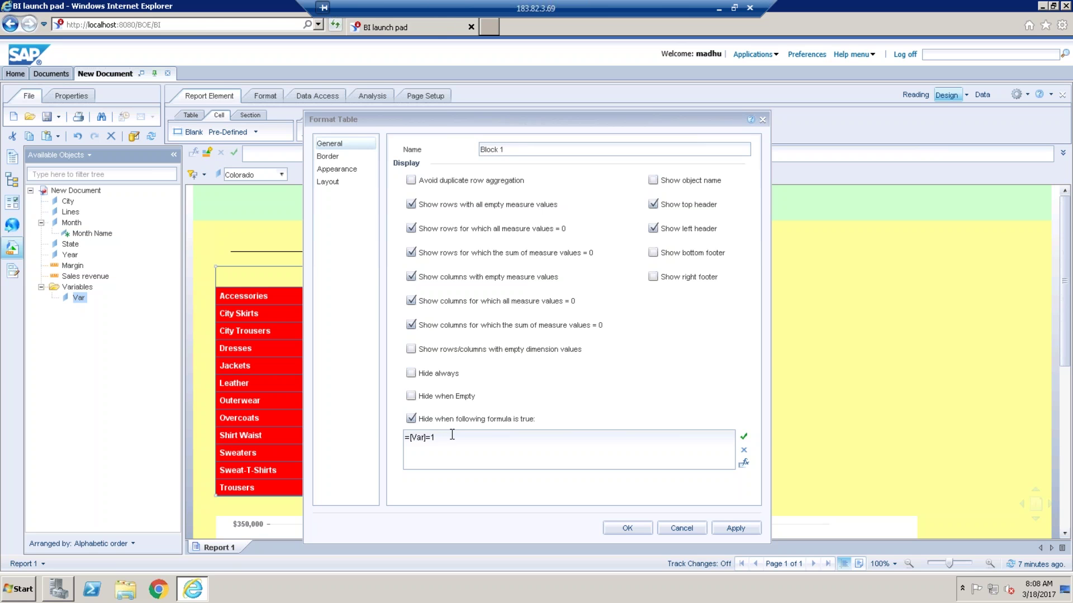
left_click(627, 527)
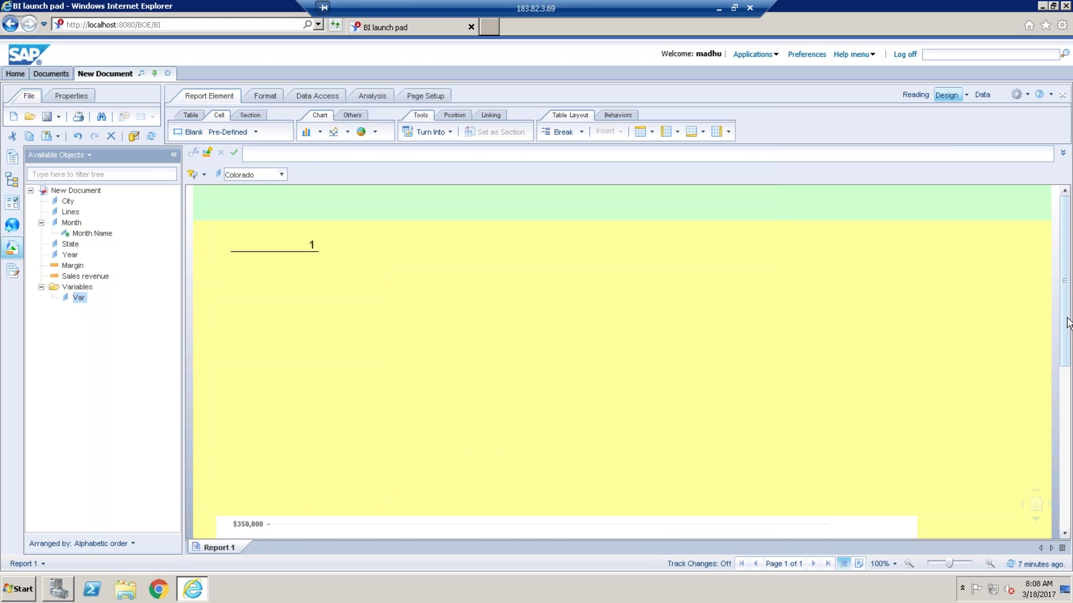
- Move the City/Month chart up into the cross table's area, just below the formula cell
scroll(1067, 318, "down", 4)
left_click_drag(552, 291, 551, 219)
scroll(1063, 282, "up", 4)
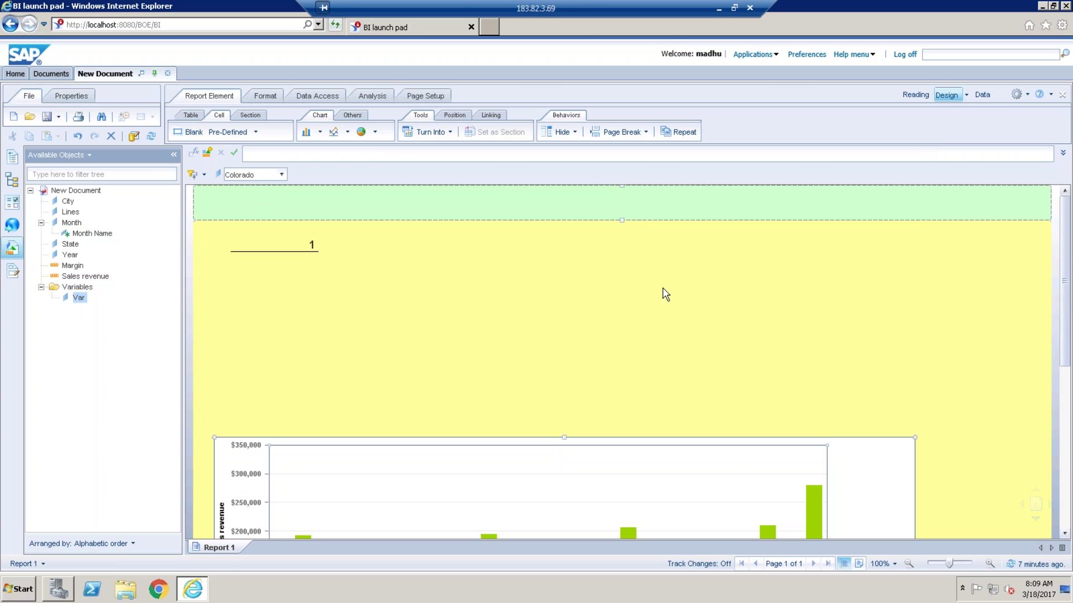
key("Delete")
key("ctrl+z")
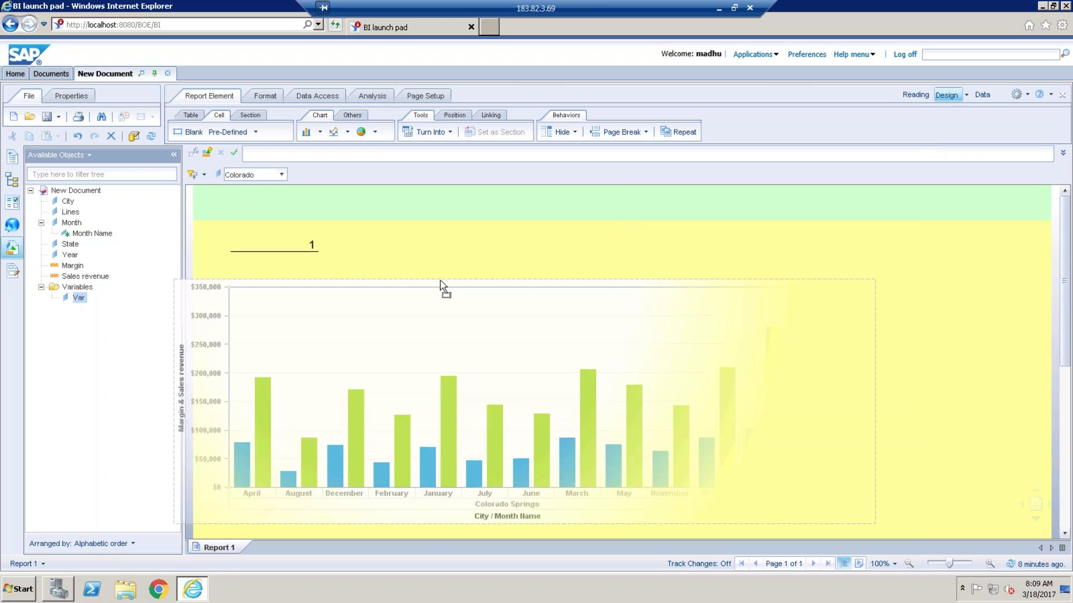
key("Delete")
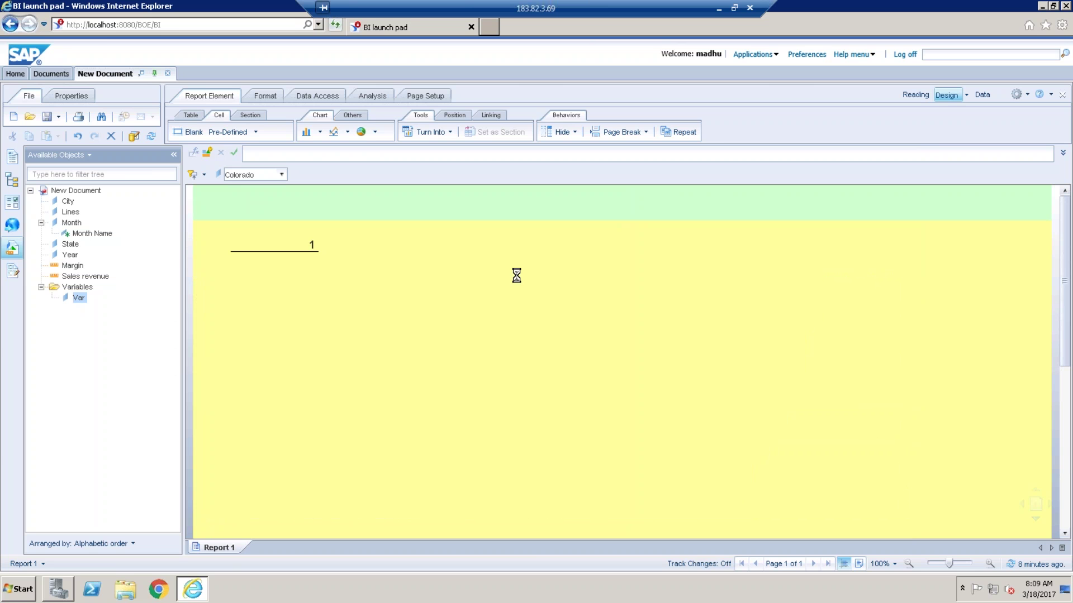
key("ctrl+z")
- Change the City/Month chart's color palette to Basic
right_click(627, 305)
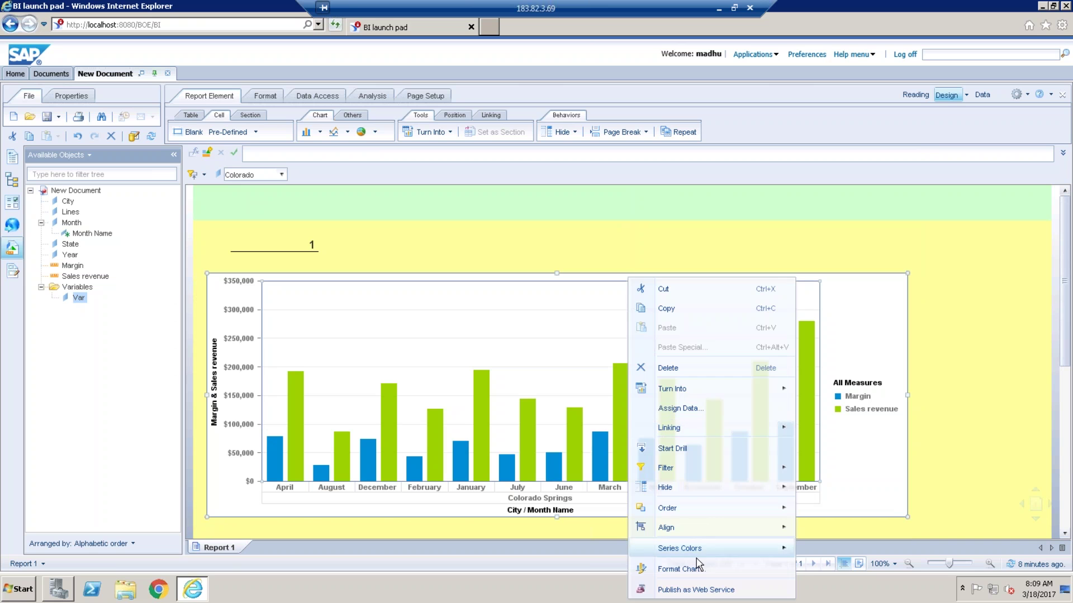
left_click(680, 569)
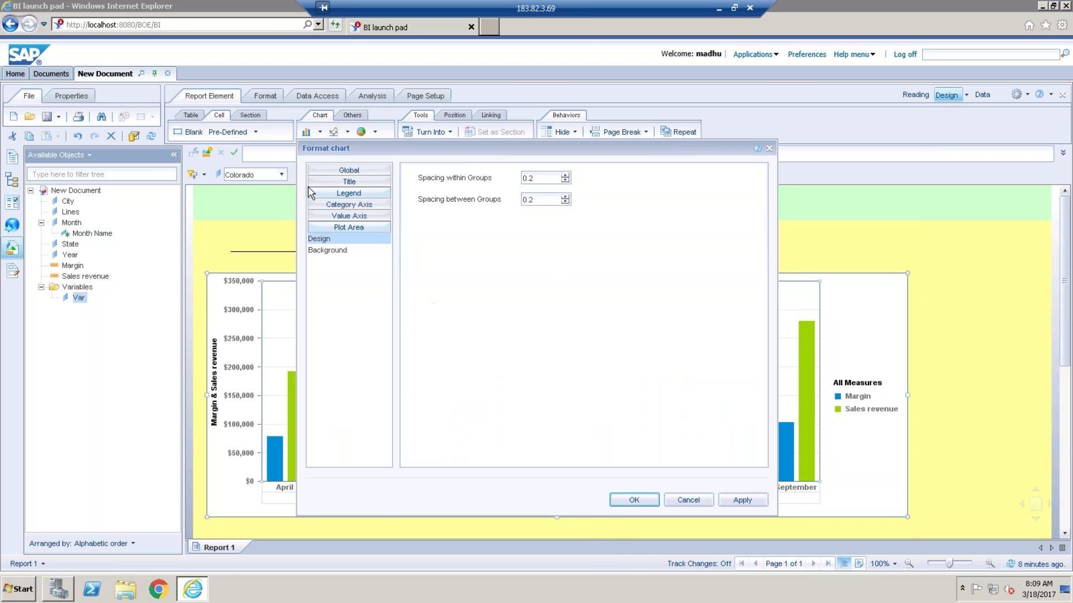
left_click(349, 170)
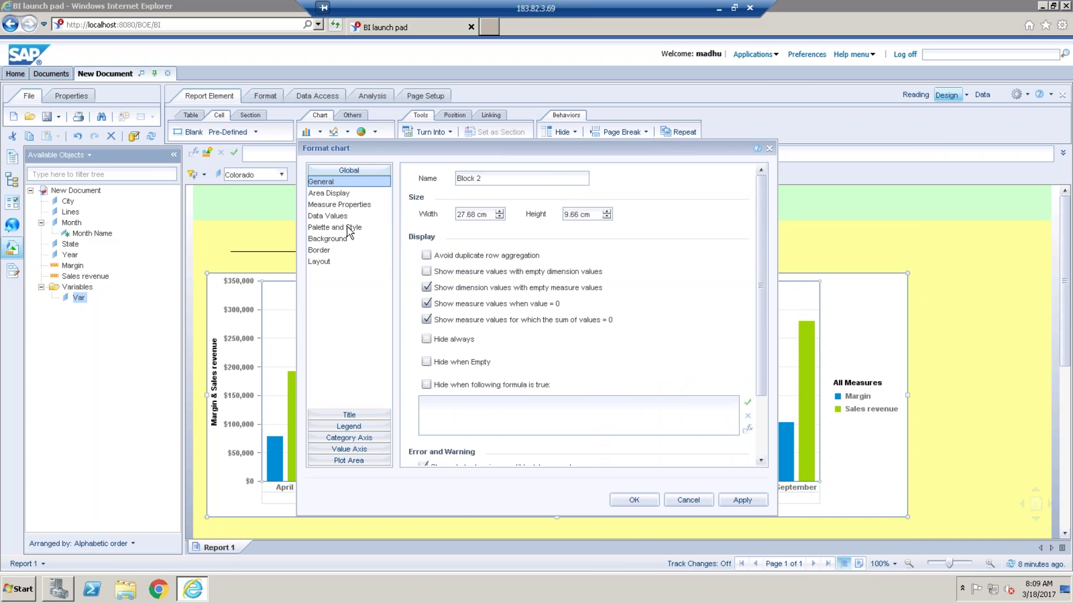
left_click(349, 228)
left_click(623, 244)
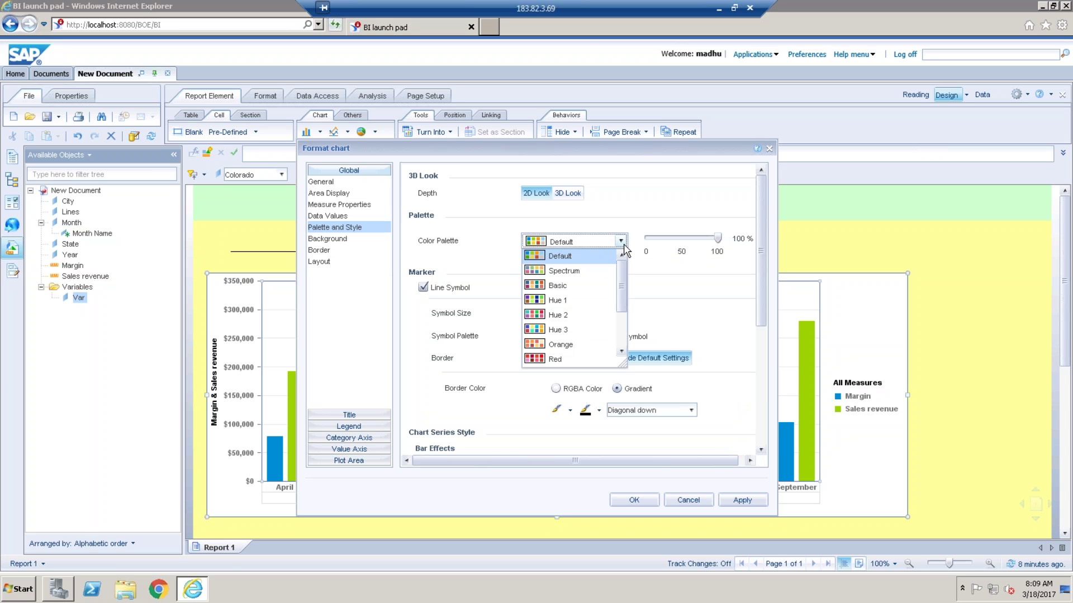
left_click(575, 286)
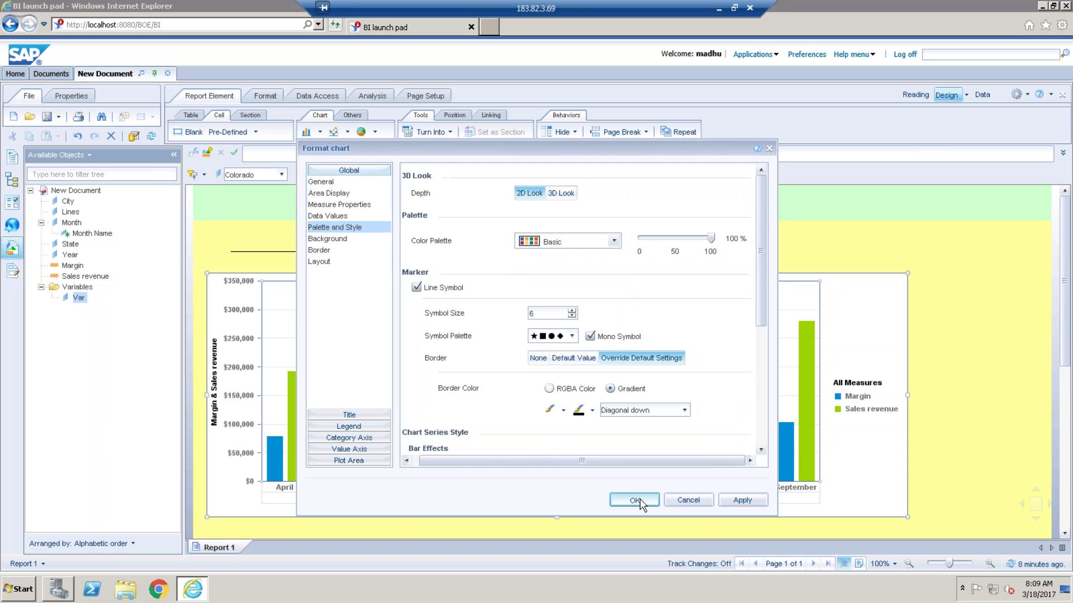
left_click(636, 501)
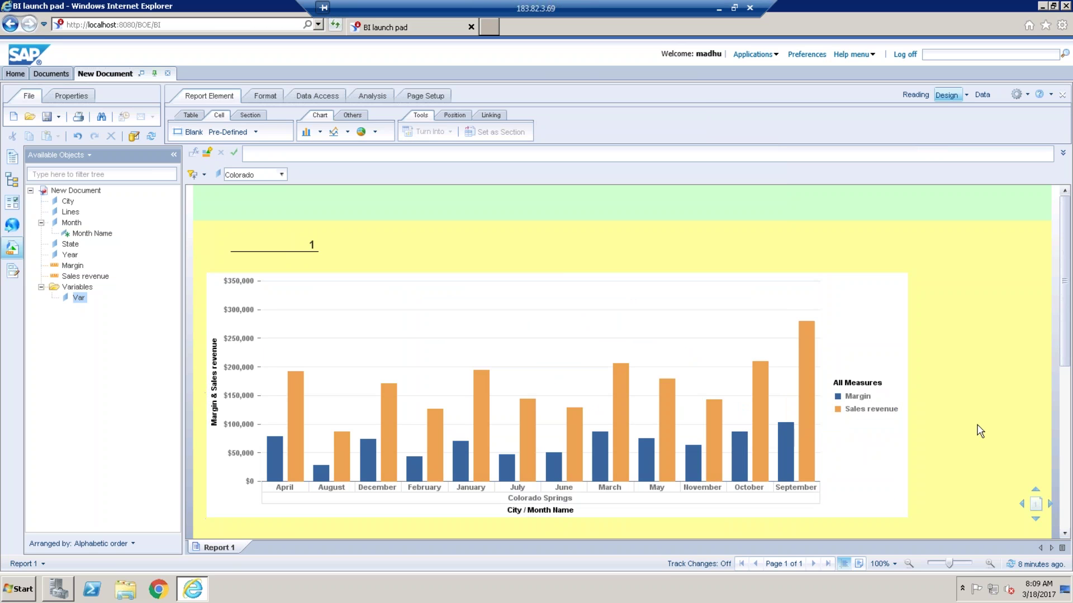
- Format the City/Month chart to hide when the formula =[Var]=0 is true, validating the formula
left_click(627, 430)
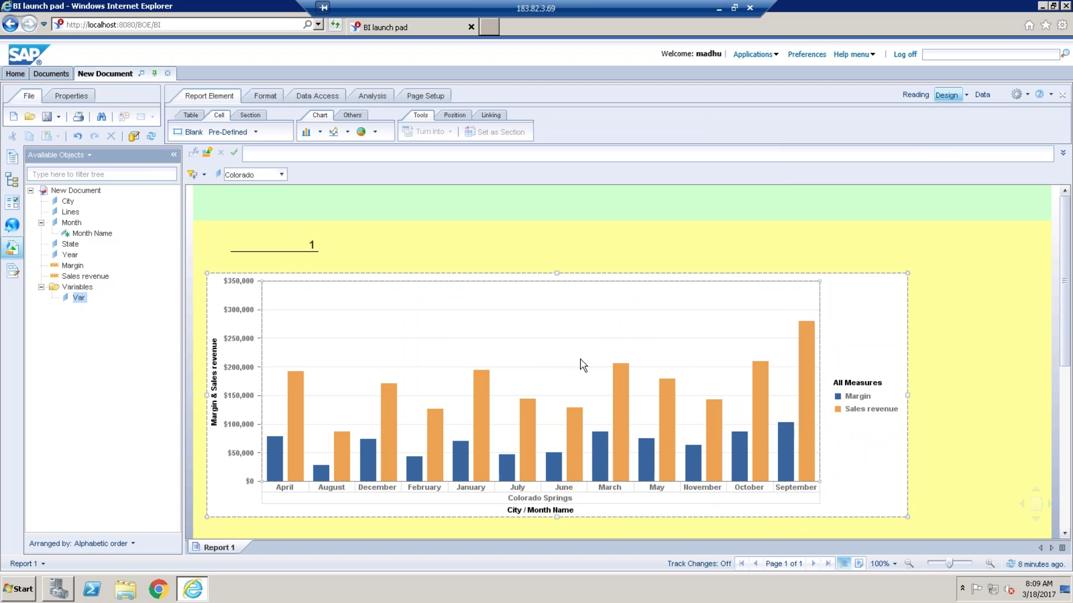
left_click(361, 246)
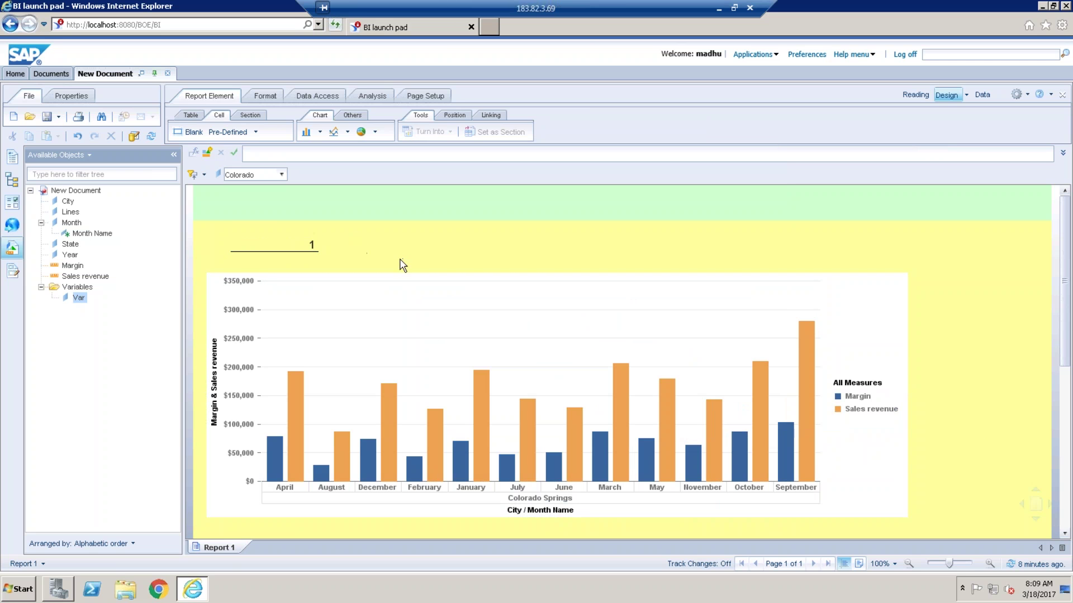
left_click(401, 277)
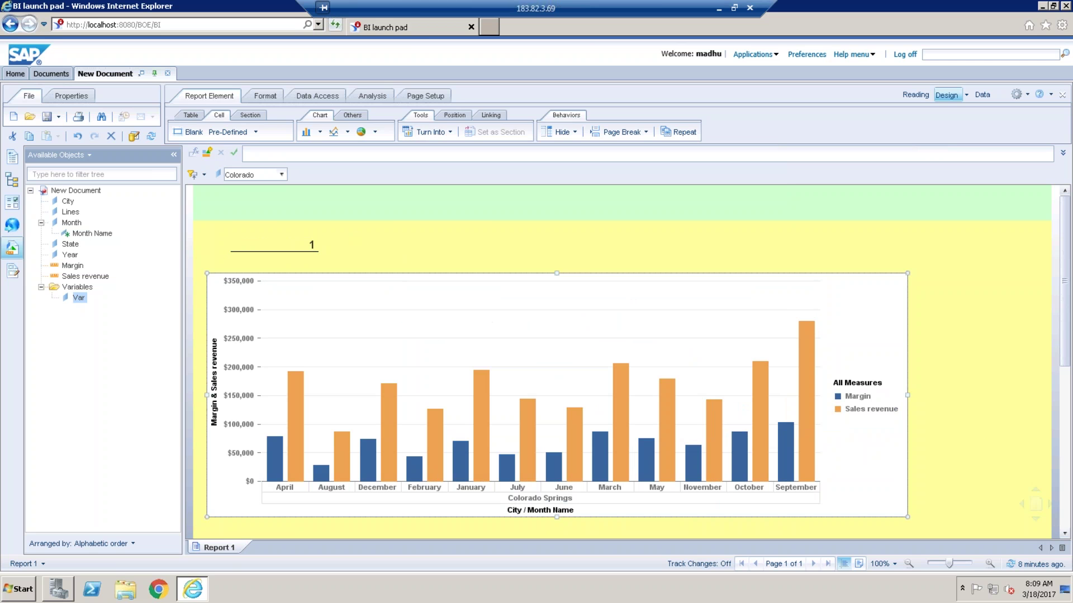
right_click(401, 274)
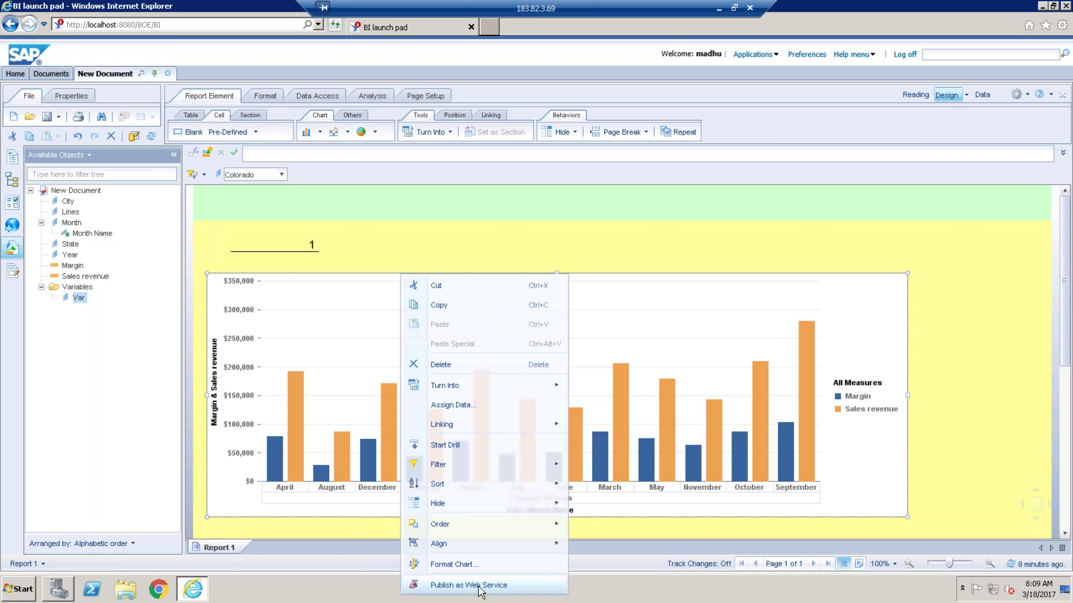
left_click(472, 567)
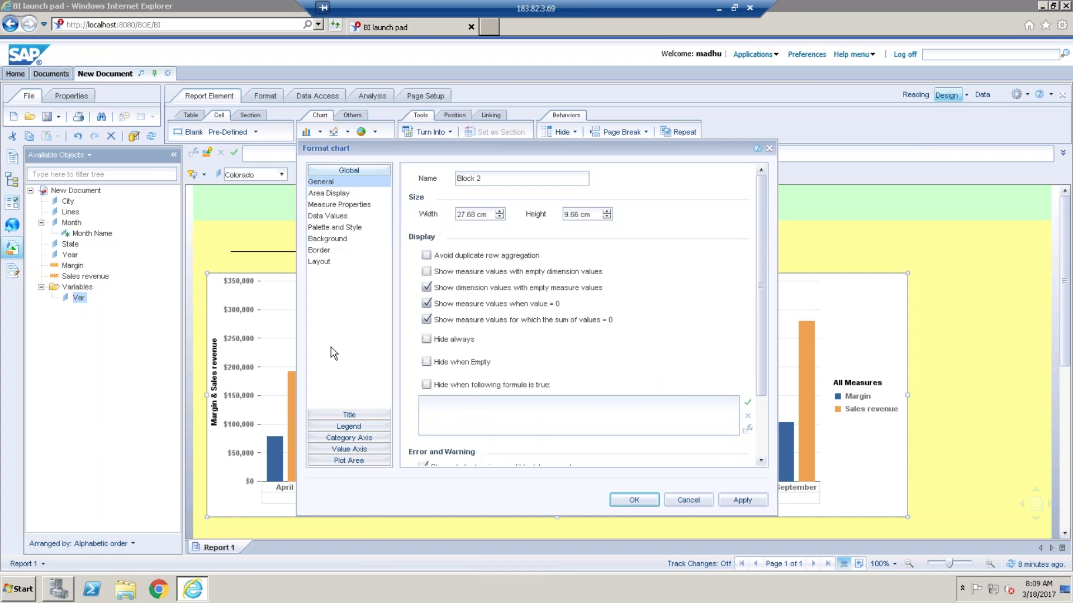
left_click(426, 384)
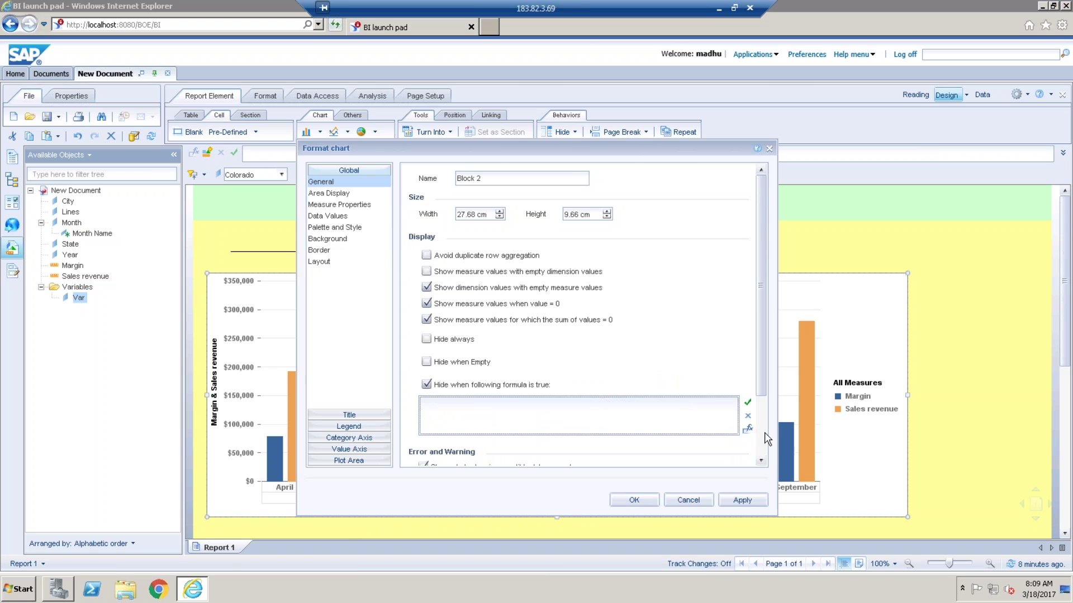
left_click(748, 429)
left_click_drag(402, 352, 412, 216)
type("=0")
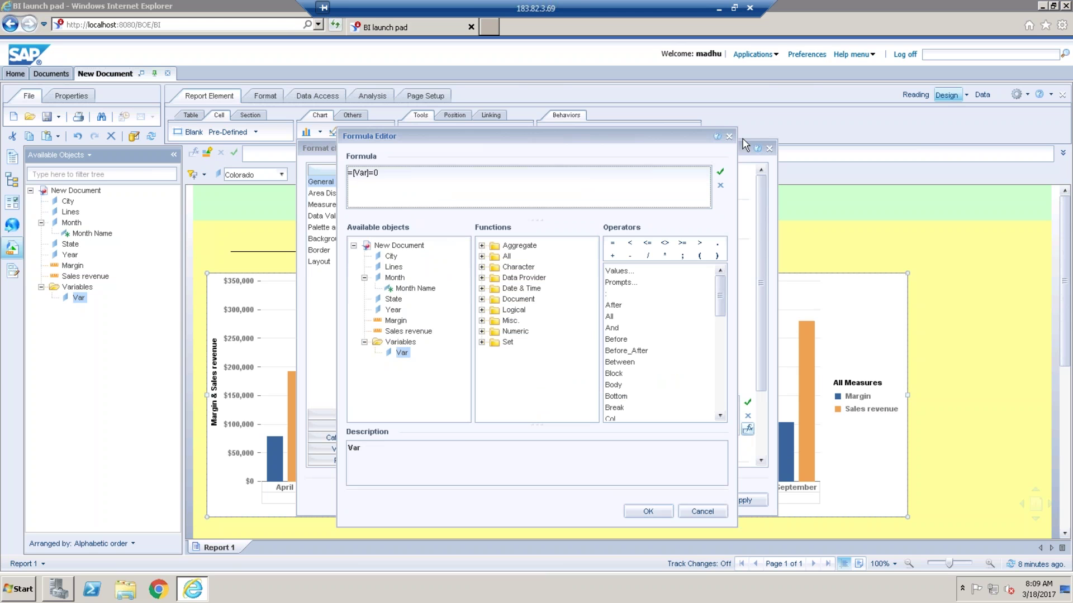
left_click(721, 172)
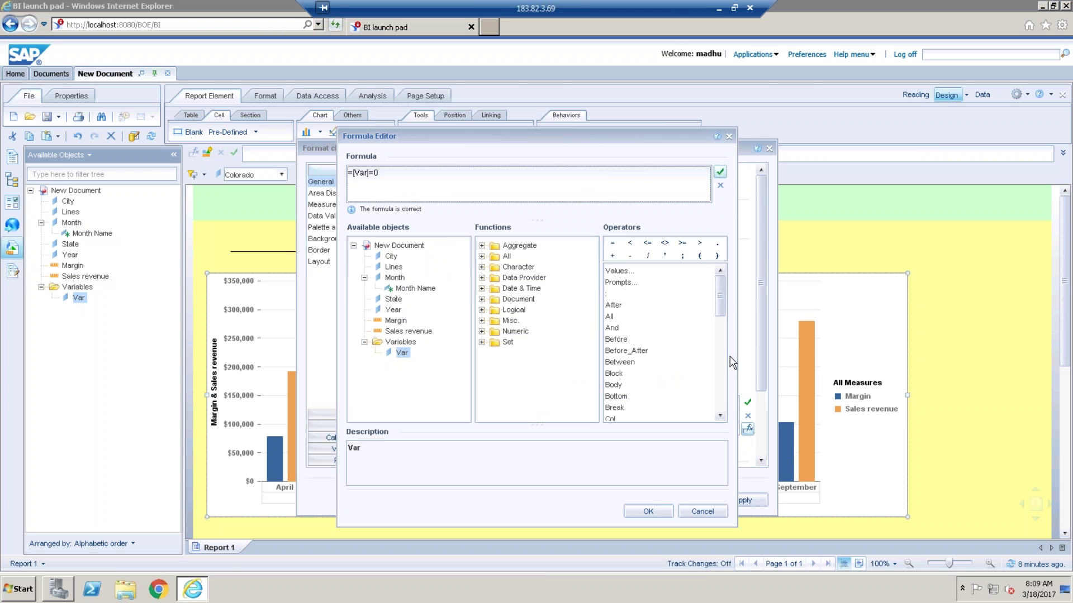
left_click(659, 510)
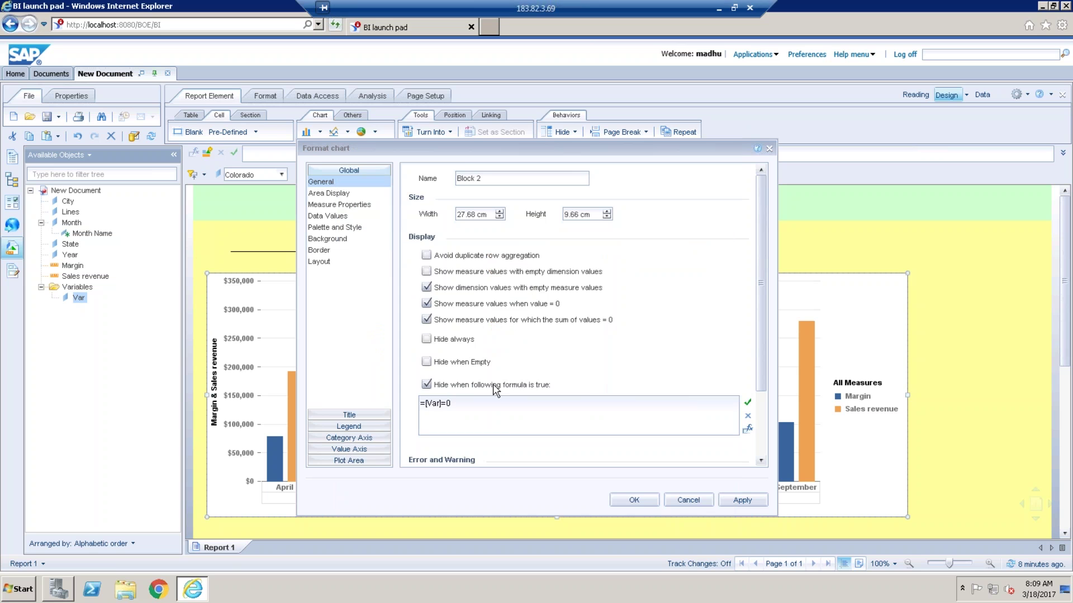
left_click(634, 500)
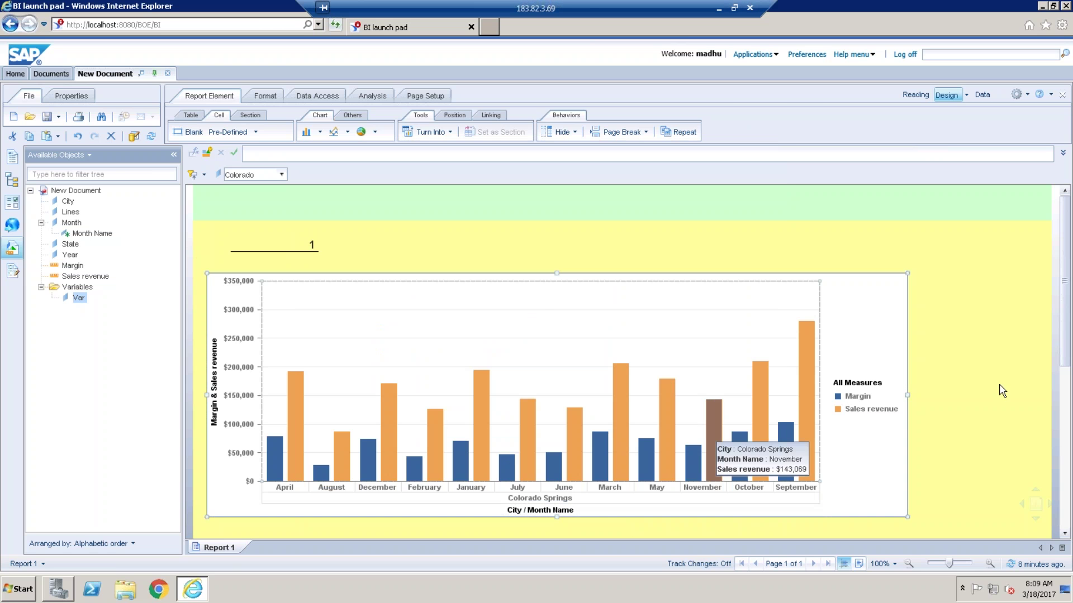
- Test the hide conditions by setting the State drill filter to All State and back to Colorado
left_click(281, 174)
scroll(281, 191, "up", 1)
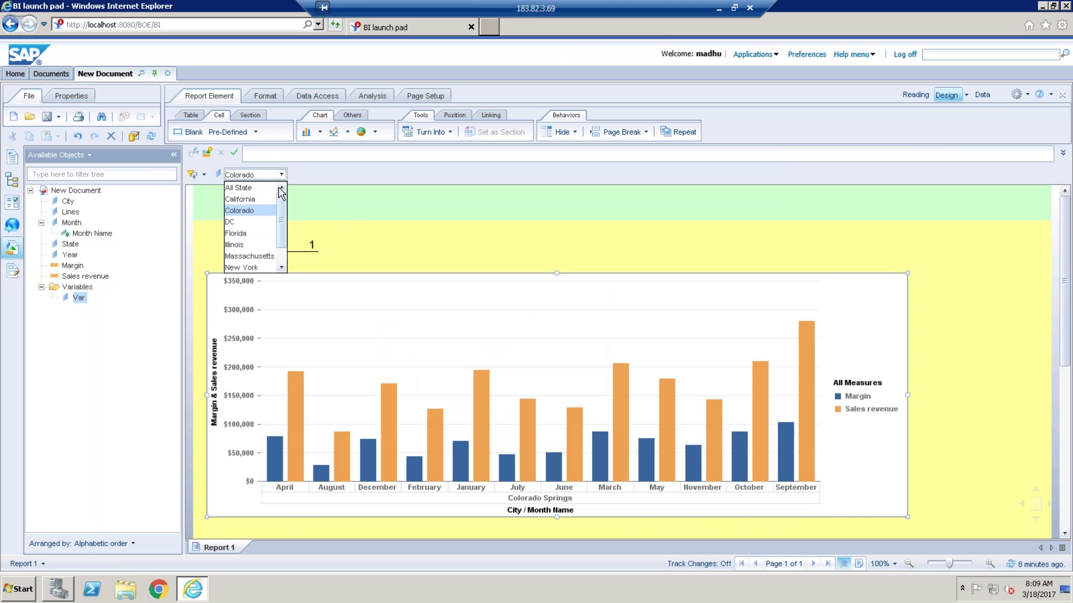
left_click(245, 188)
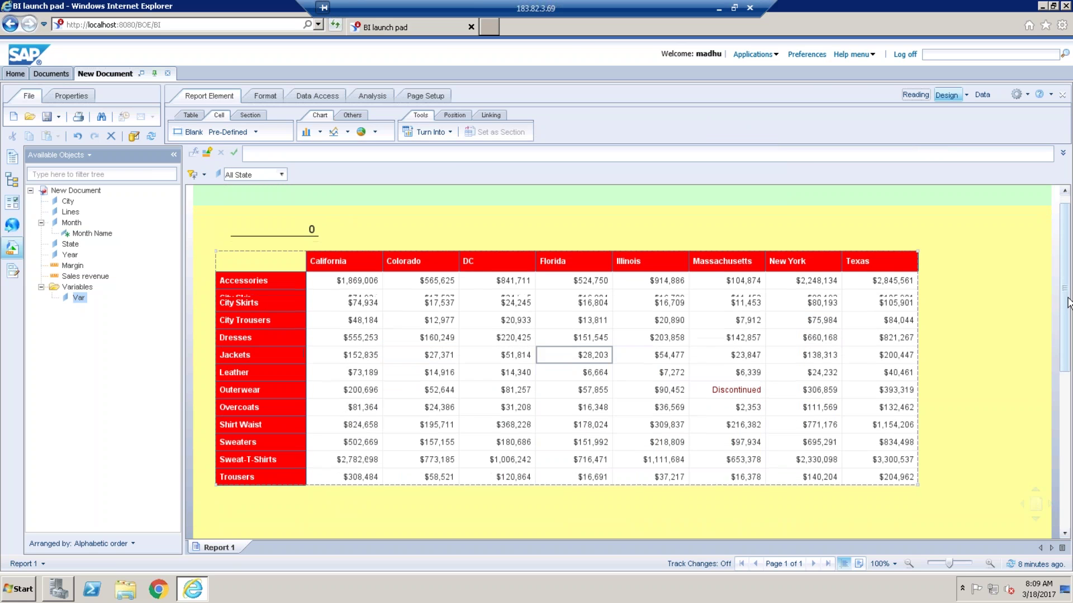
left_click(282, 174)
key("Escape")
key("Down")
key("Down")
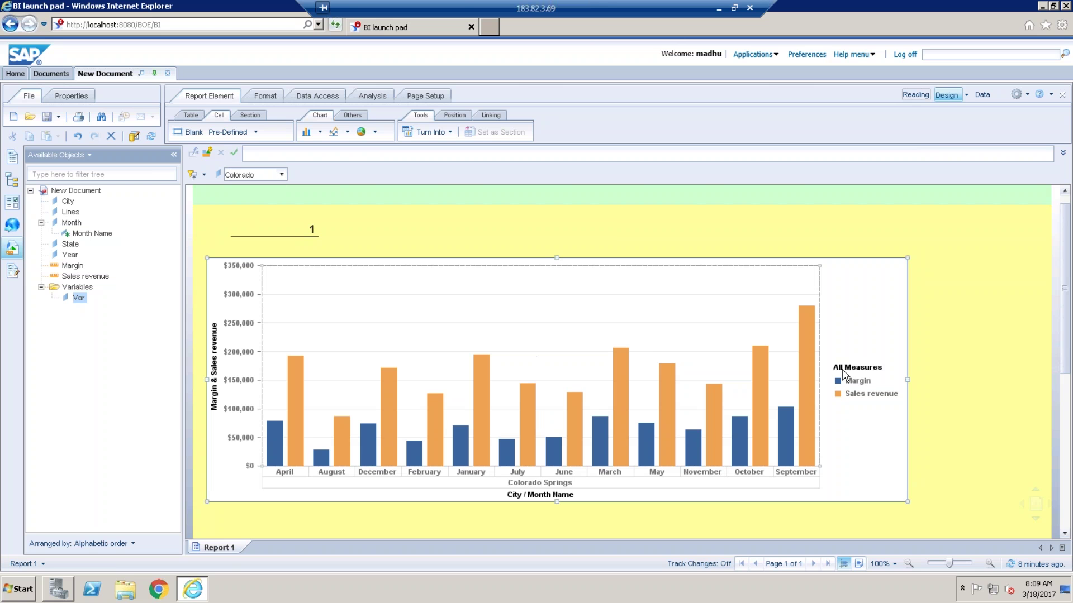
left_click(1050, 195)
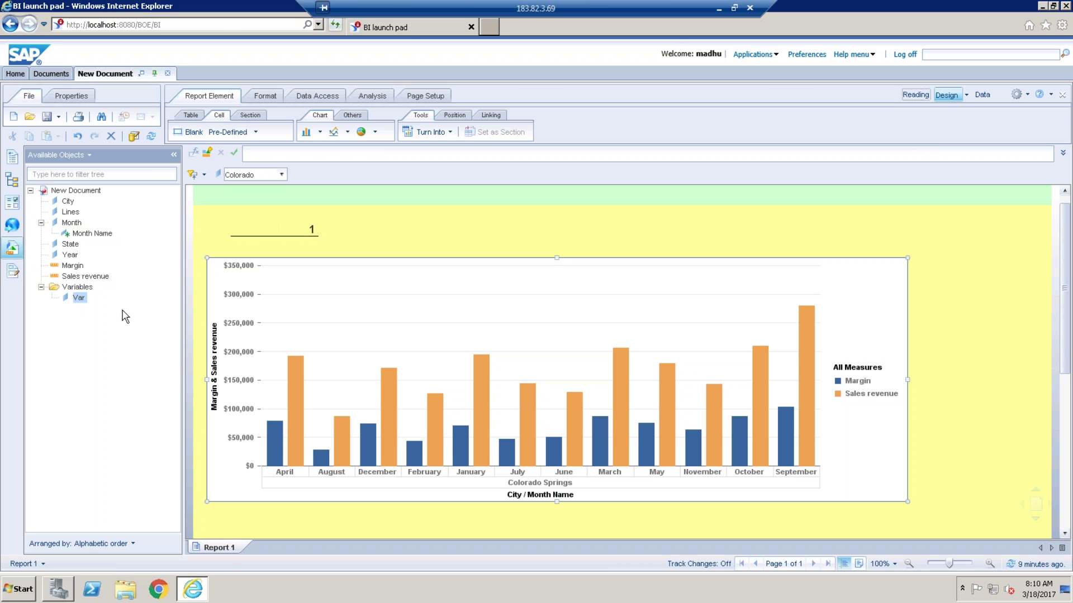
mouse_move(81, 303)
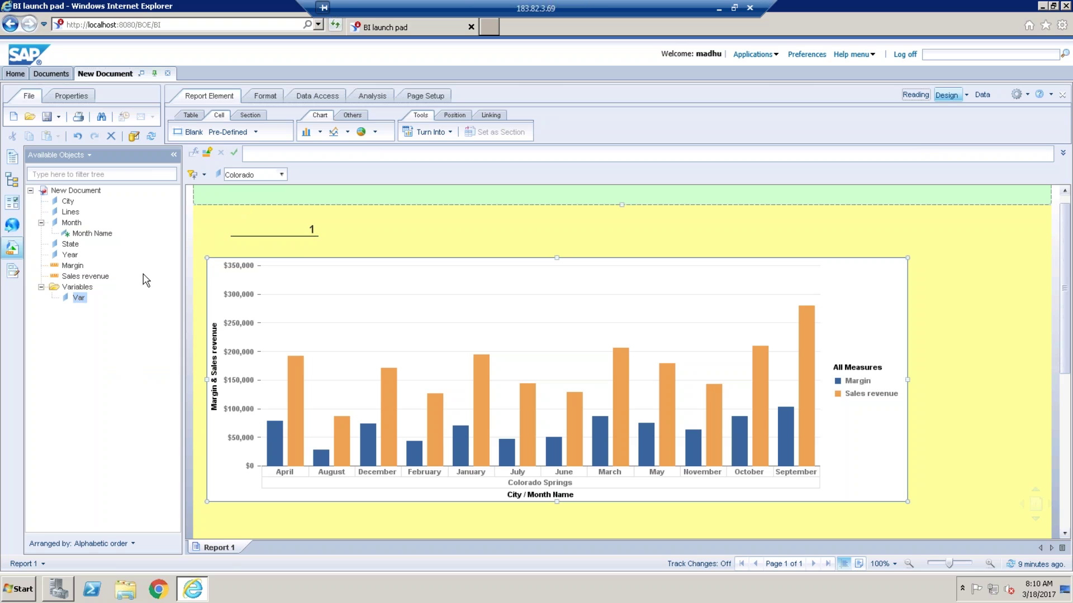
- Insert a blank cell above the chart beside the Var cell, with the formula =DrillFilters([State]), then widen it and move it slightly up
left_click(307, 233)
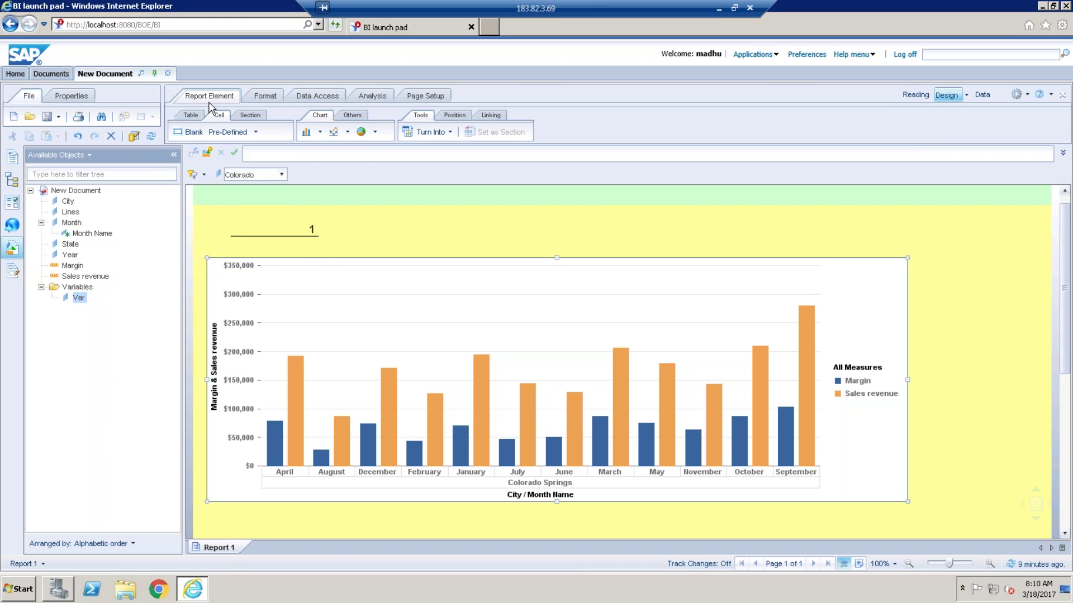
left_click(189, 132)
left_click(378, 226)
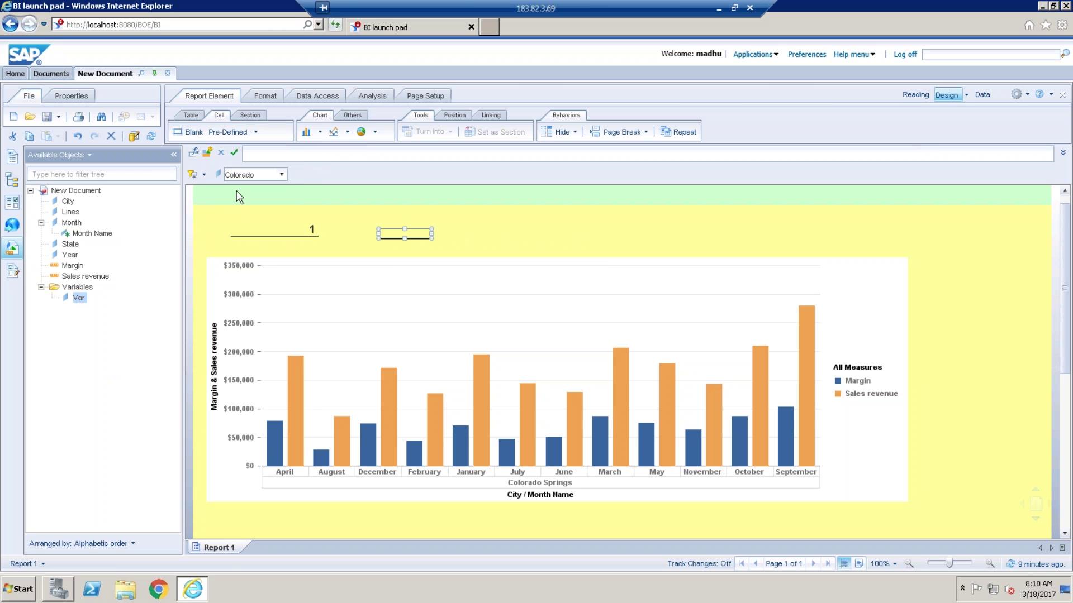
left_click(194, 152)
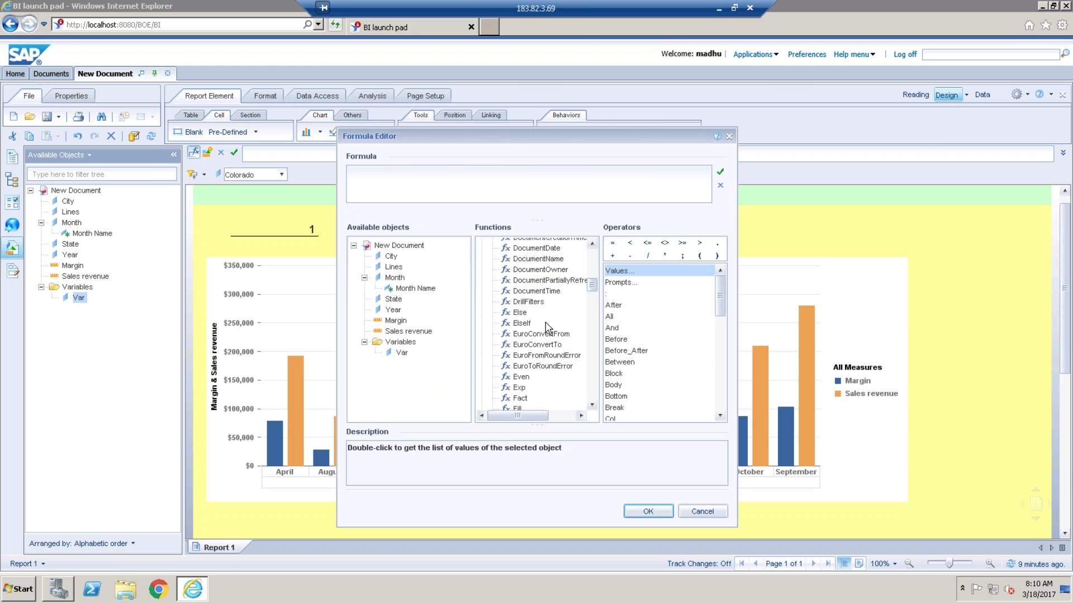
double_click(538, 302)
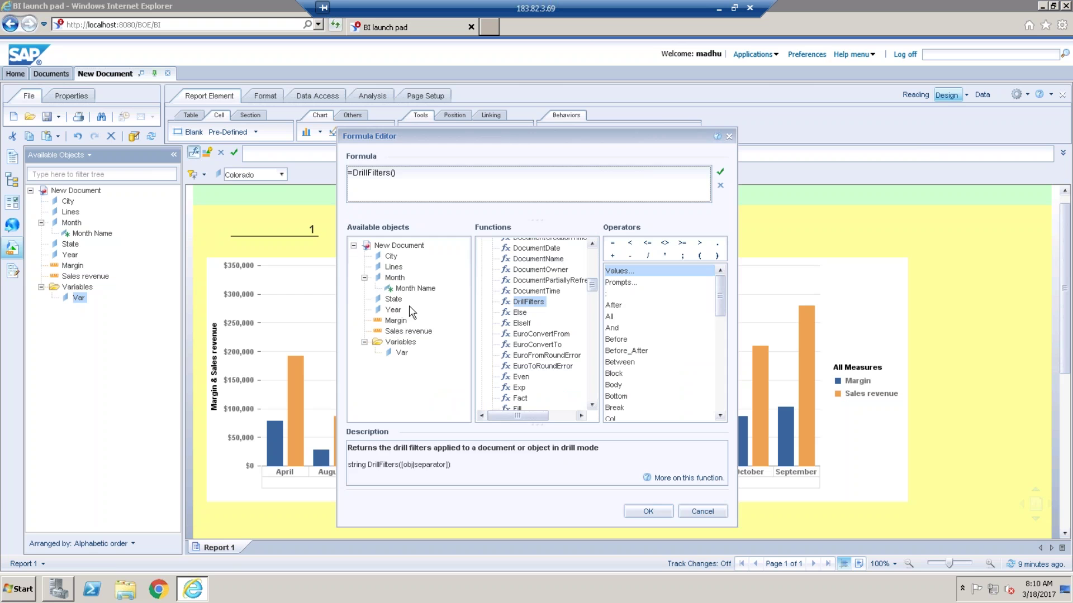
double_click(393, 300)
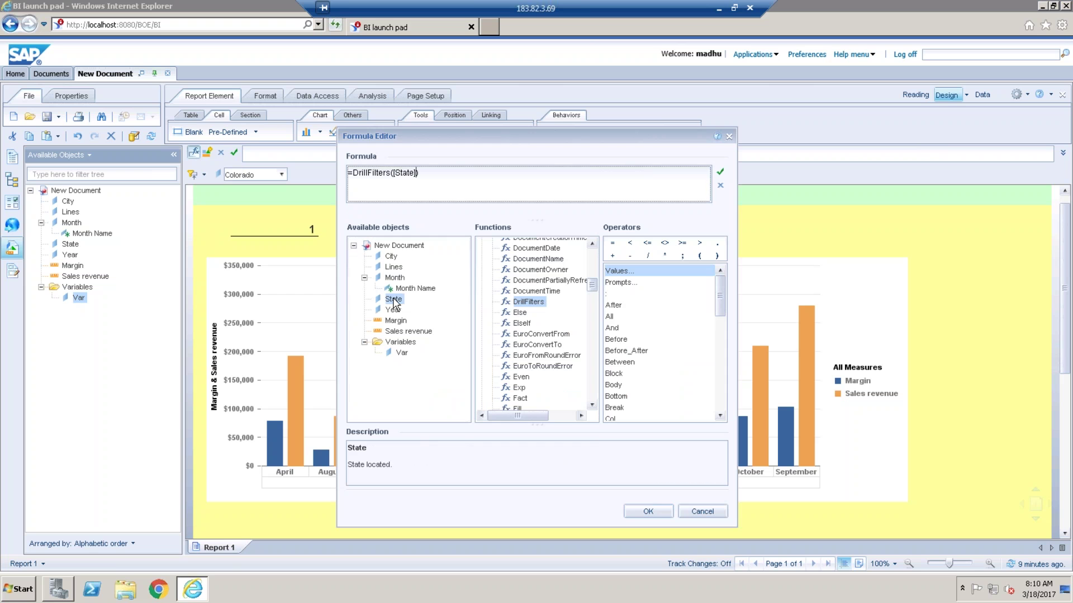
left_click(648, 512)
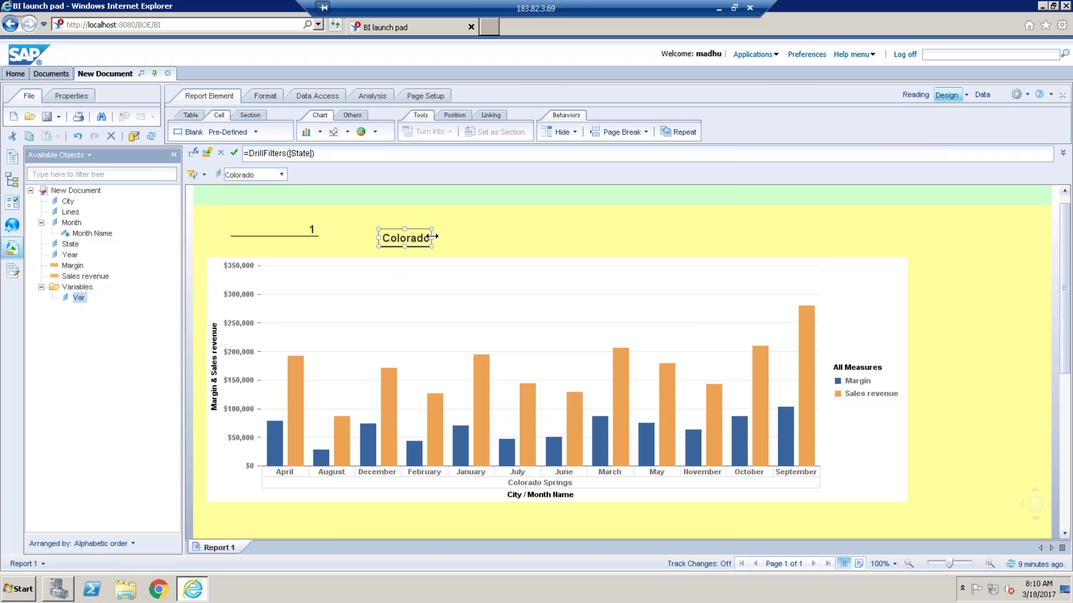
left_click_drag(479, 236, 419, 220)
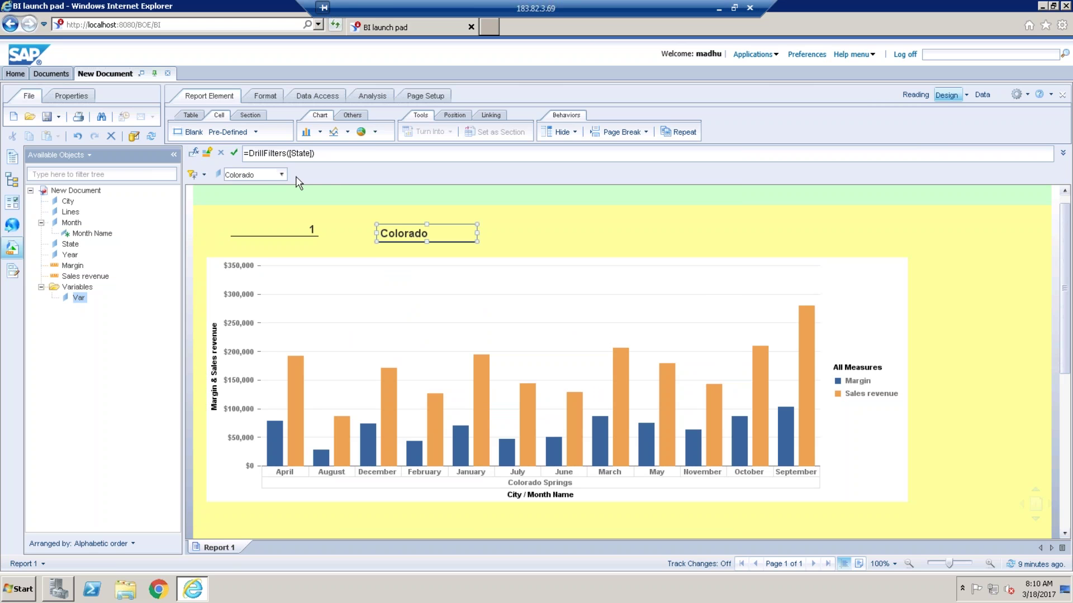
- Set the State drill filter to All State and compare the DrillFilters cell with the Var cell
left_click(281, 175)
scroll(281, 208, "up", 2)
left_click(255, 188)
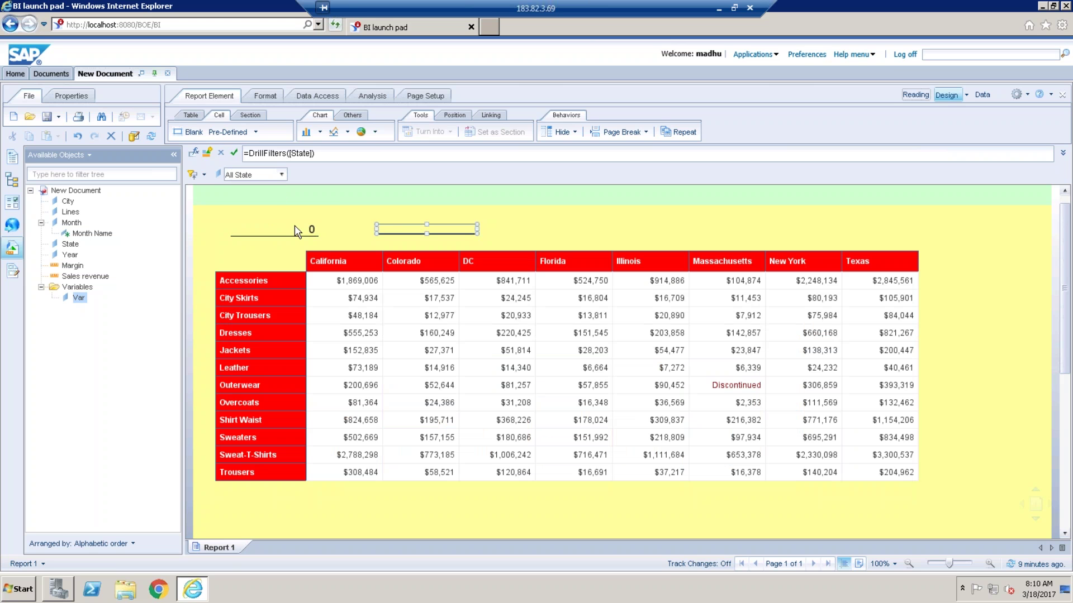
left_click(297, 231)
left_click(463, 237)
left_click(297, 237)
left_click(297, 235)
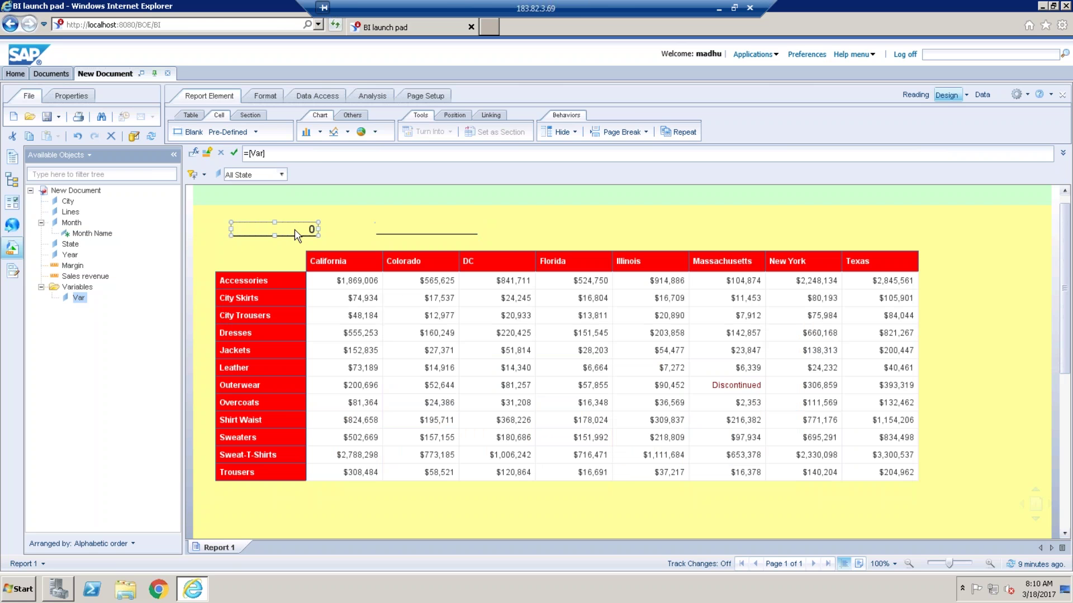
- Open the Var variable's definition, examine its If formula's empty-filter condition, and close it without changes
right_click(81, 300)
left_click(120, 311)
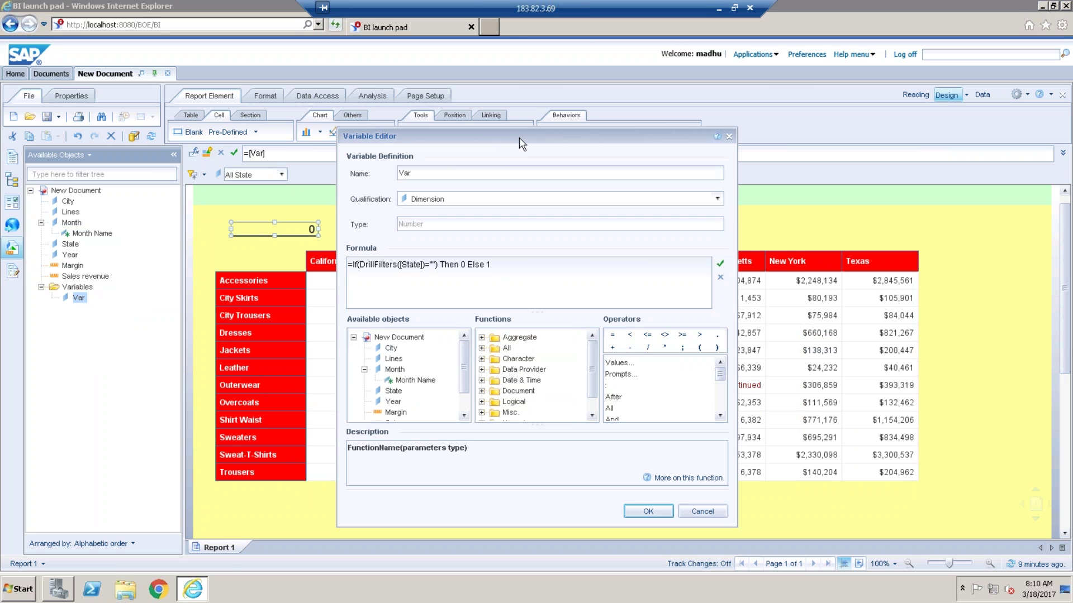
left_click_drag(462, 136, 535, 292)
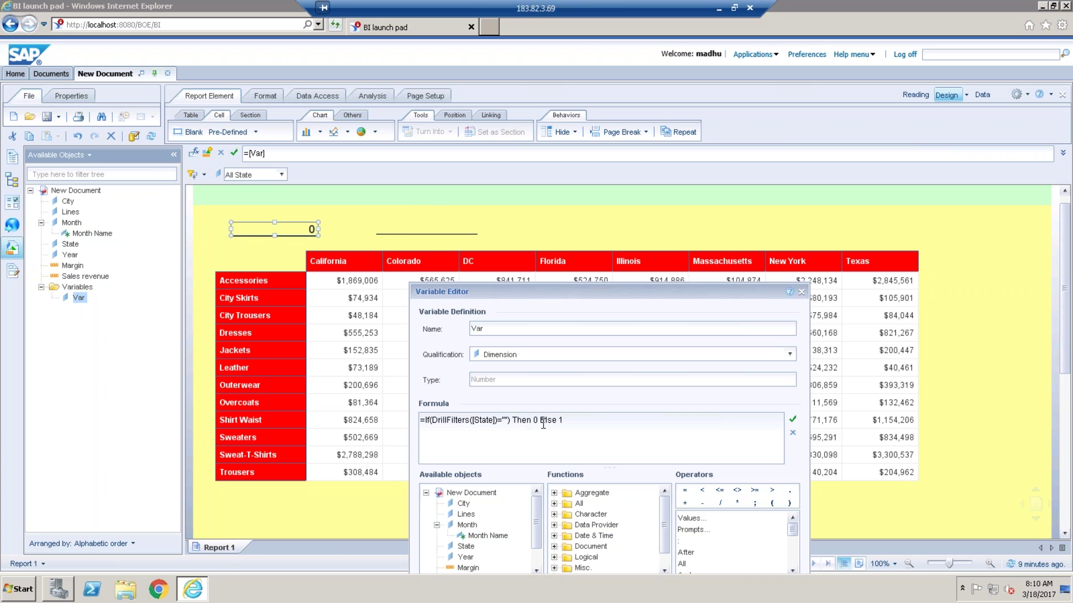
left_click_drag(539, 422, 473, 422)
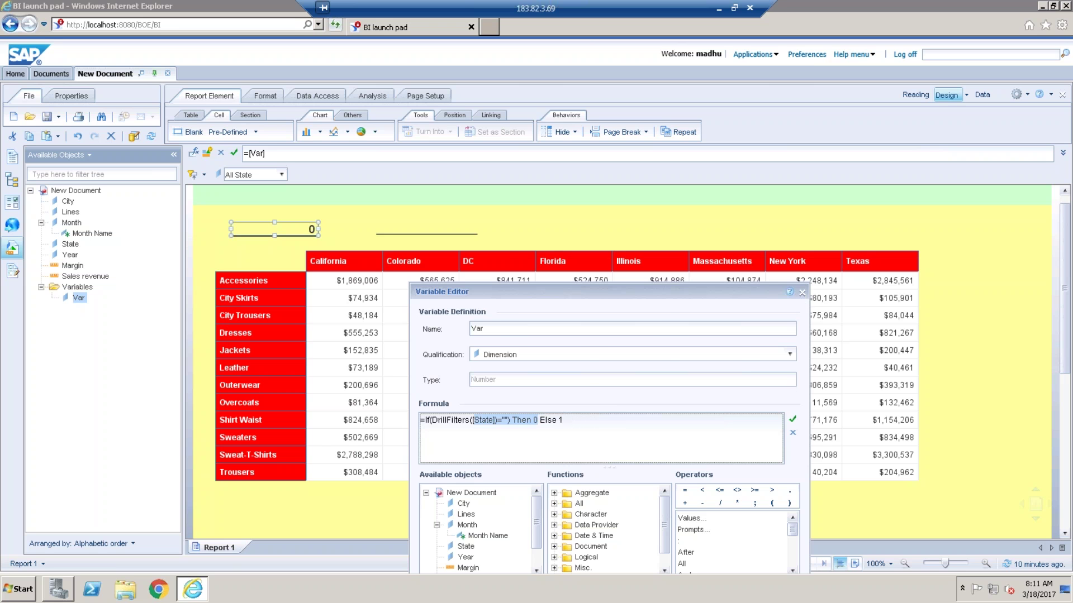
left_click(801, 293)
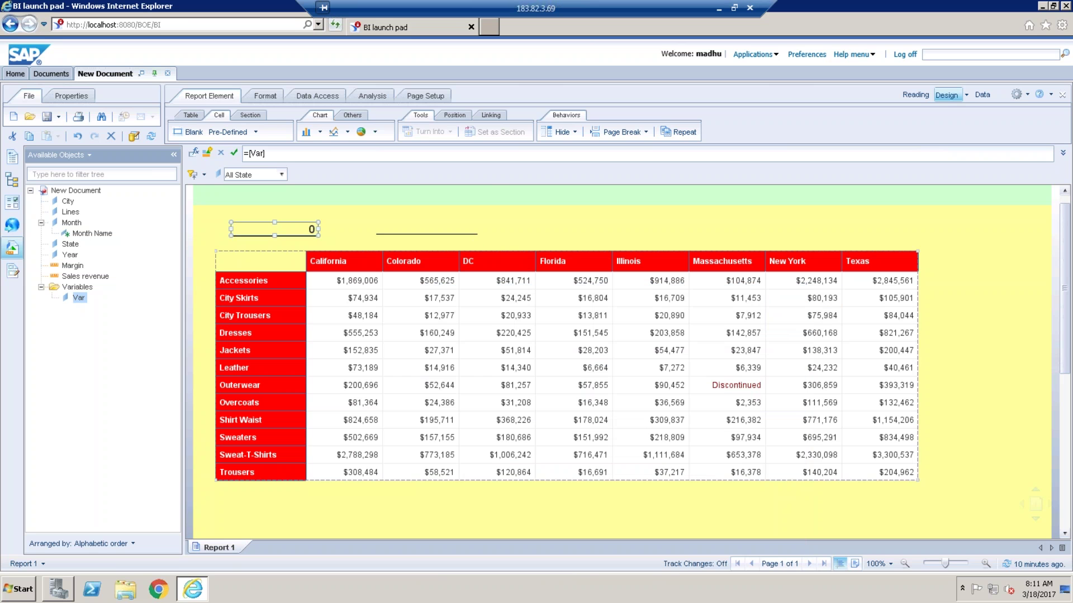
right_click(471, 249)
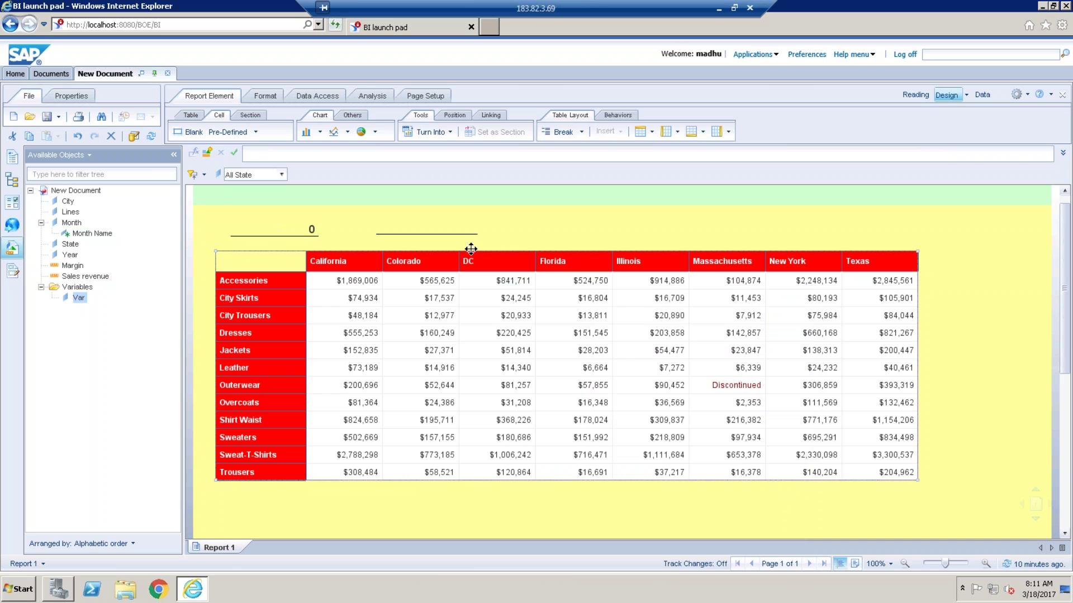
left_click(528, 563)
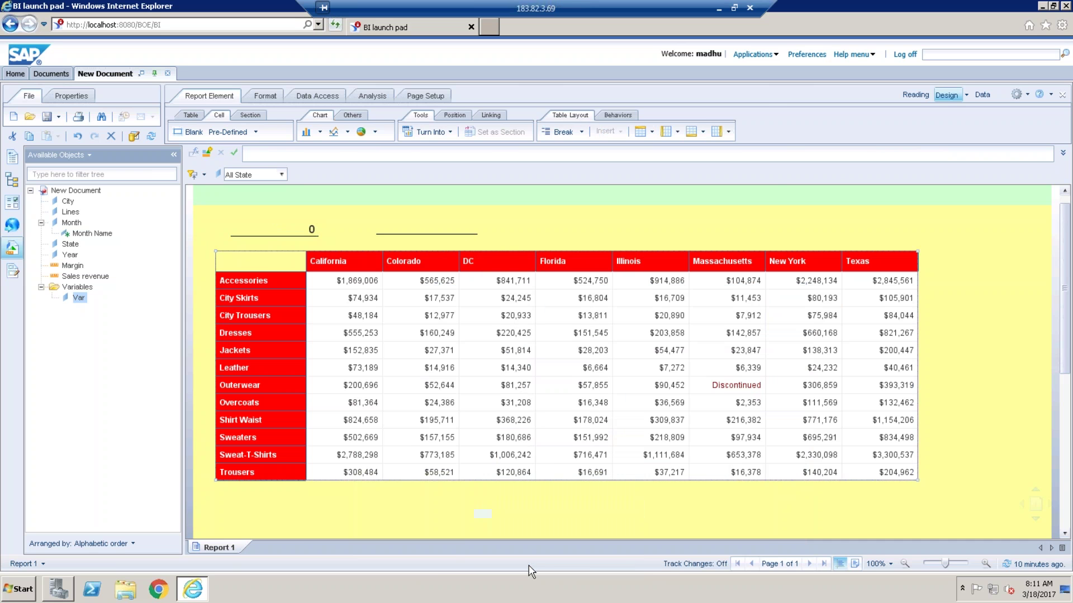
left_click(627, 528)
- Delete the DrillFilters cell and the Var cell above the cross table
left_click(423, 226)
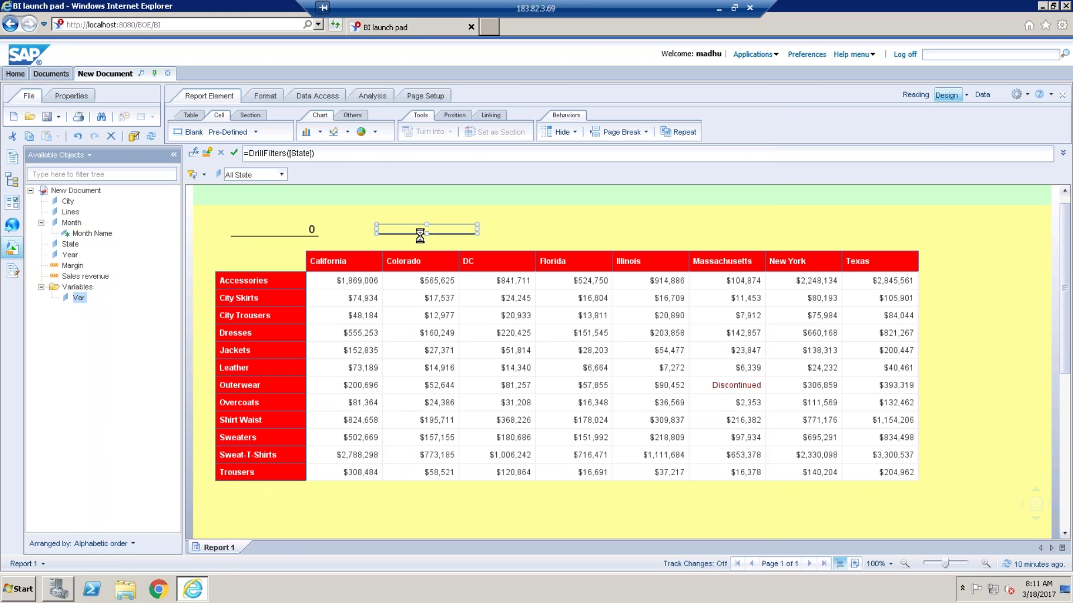
left_click(310, 228)
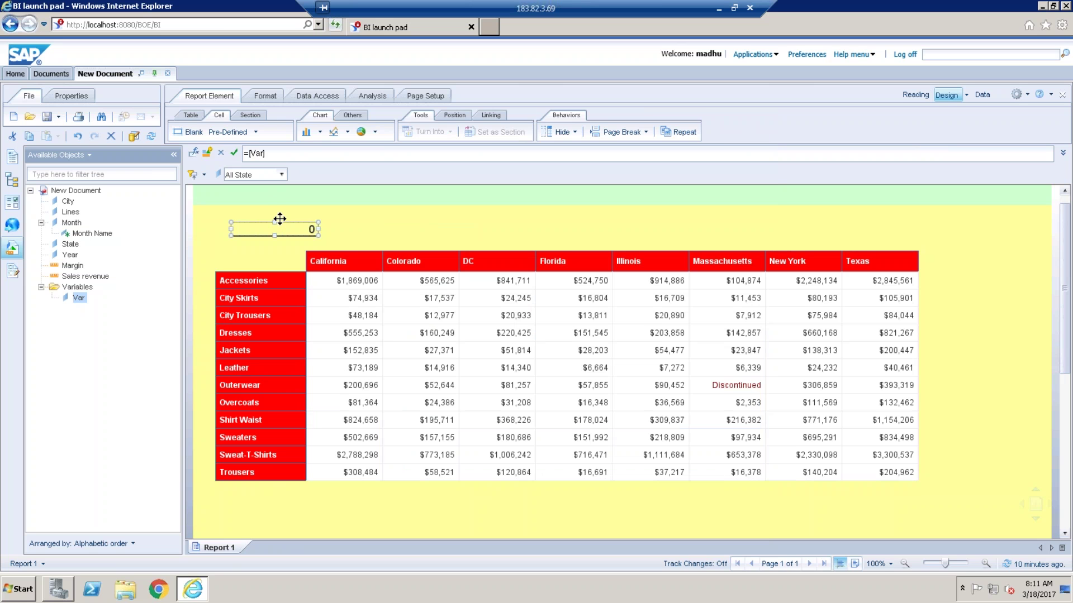
key("Delete")
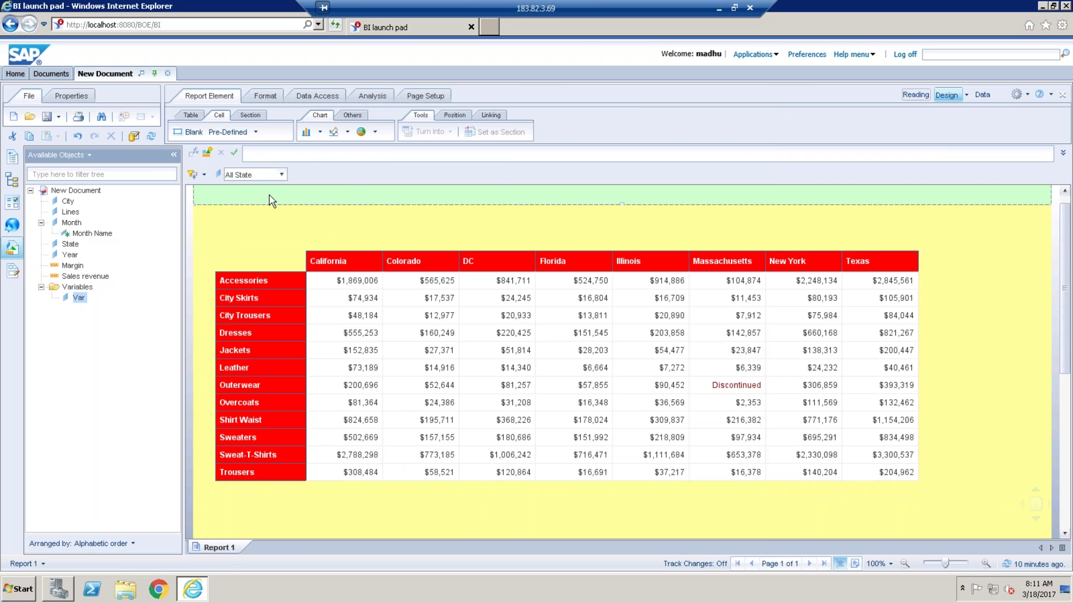
- Collapse the Available Objects pane, switch the report to Reading mode and set the State drill filter to Florida
left_click(174, 155)
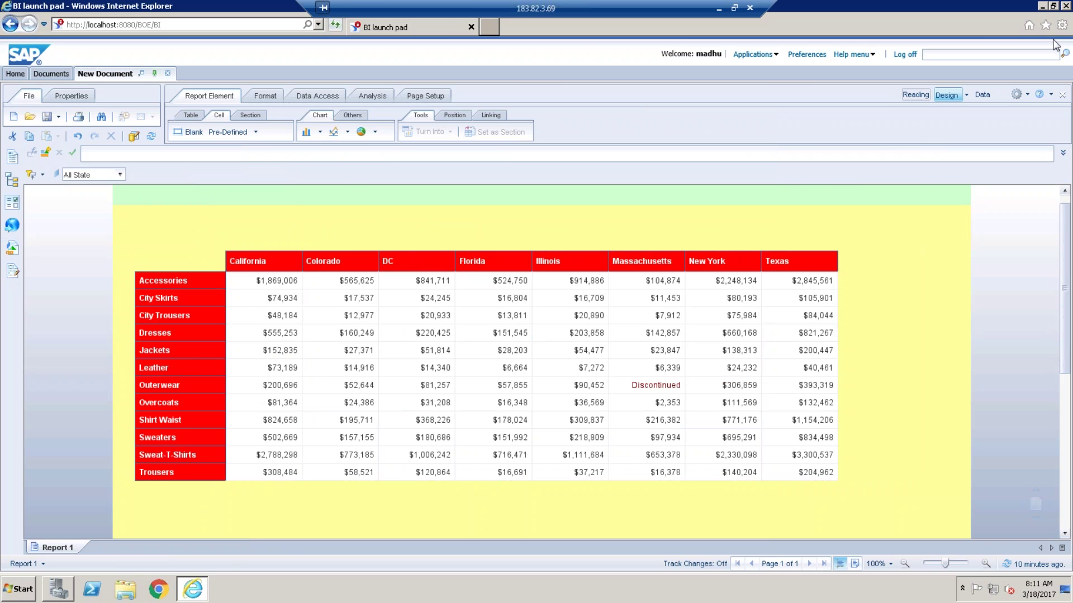
left_click(915, 94)
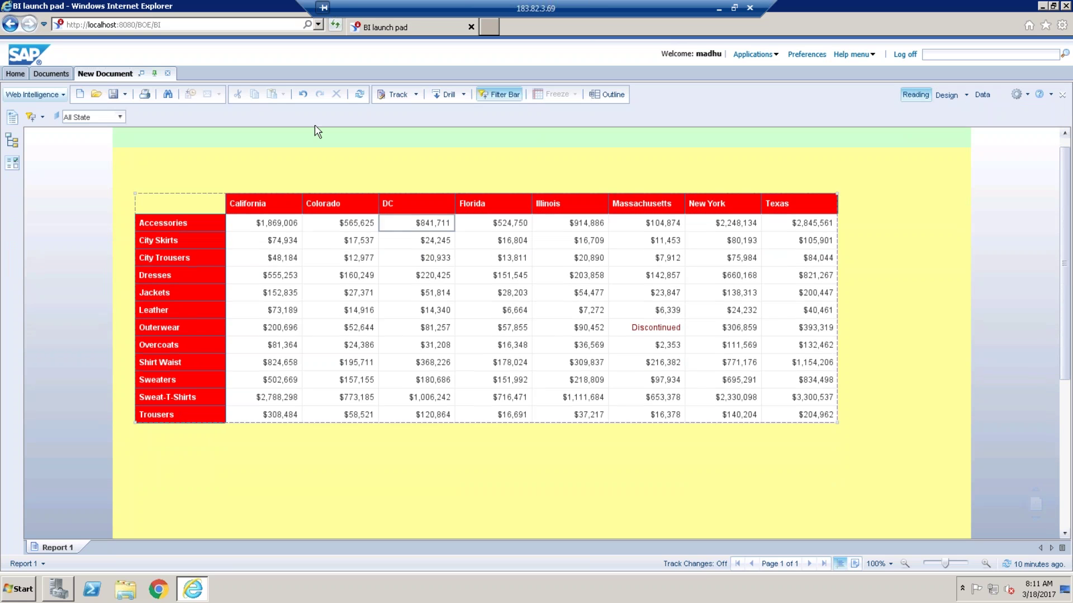
left_click(119, 117)
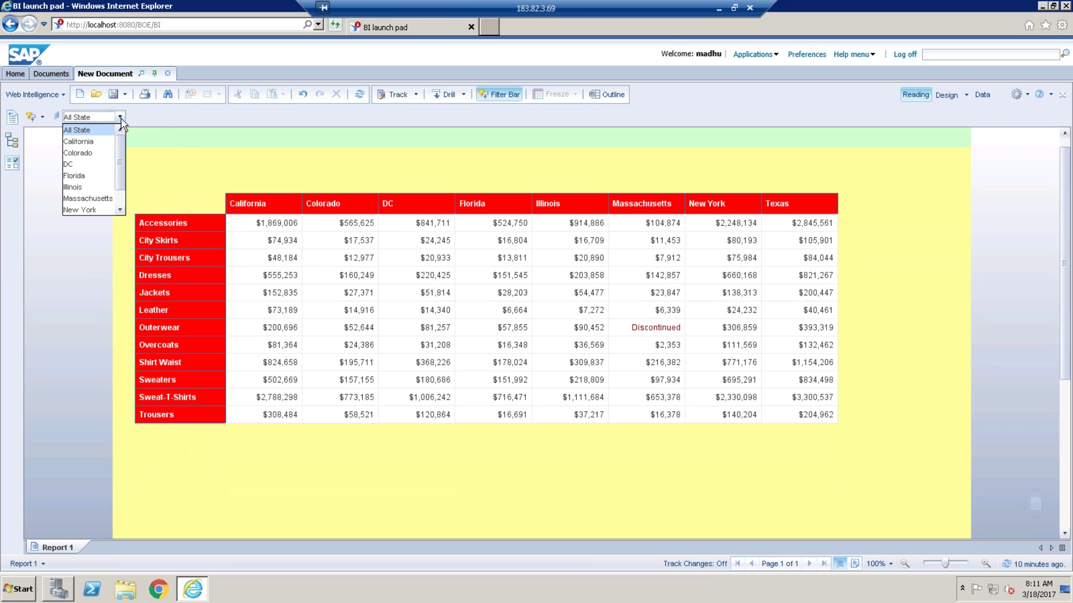
left_click(90, 175)
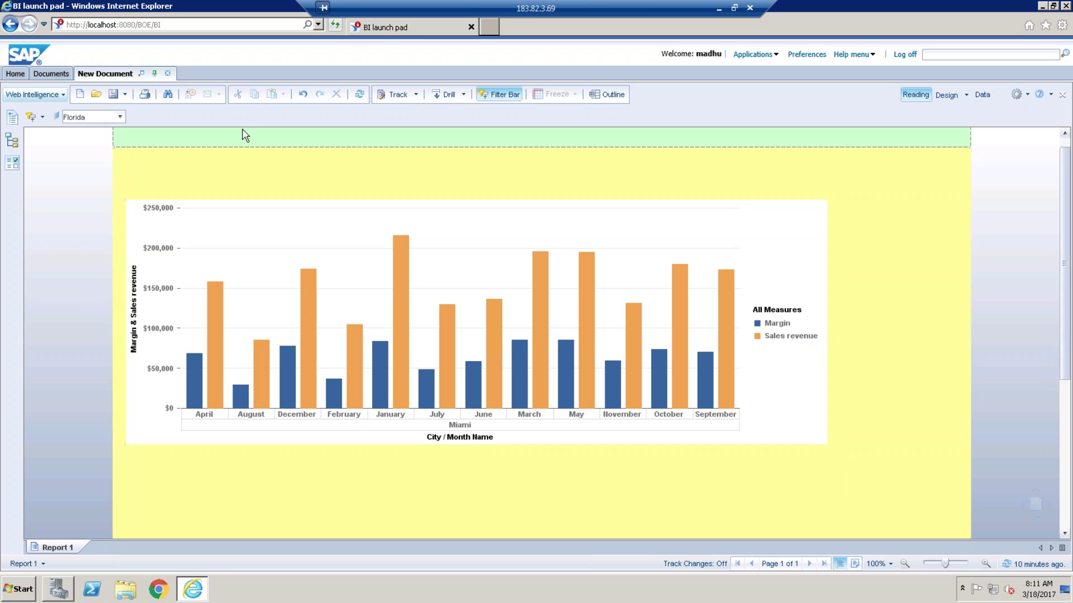
- Retest the block switching by setting the State drill filter to All State and back to Florida
left_click(121, 118)
left_click_drag(125, 167, 112, 139)
left_click(104, 130)
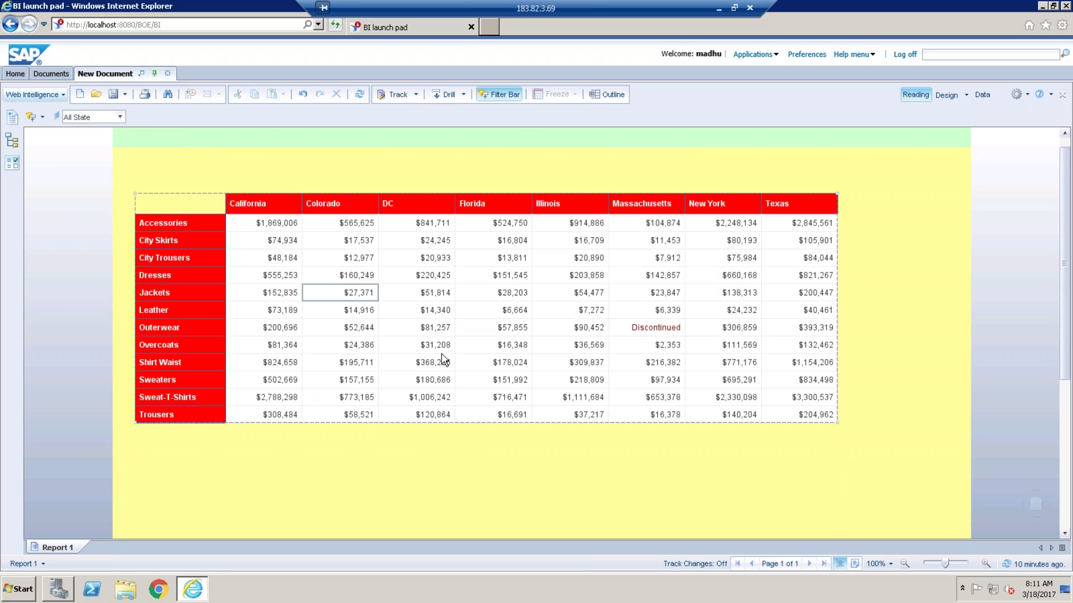
left_click(121, 117)
left_click(92, 175)
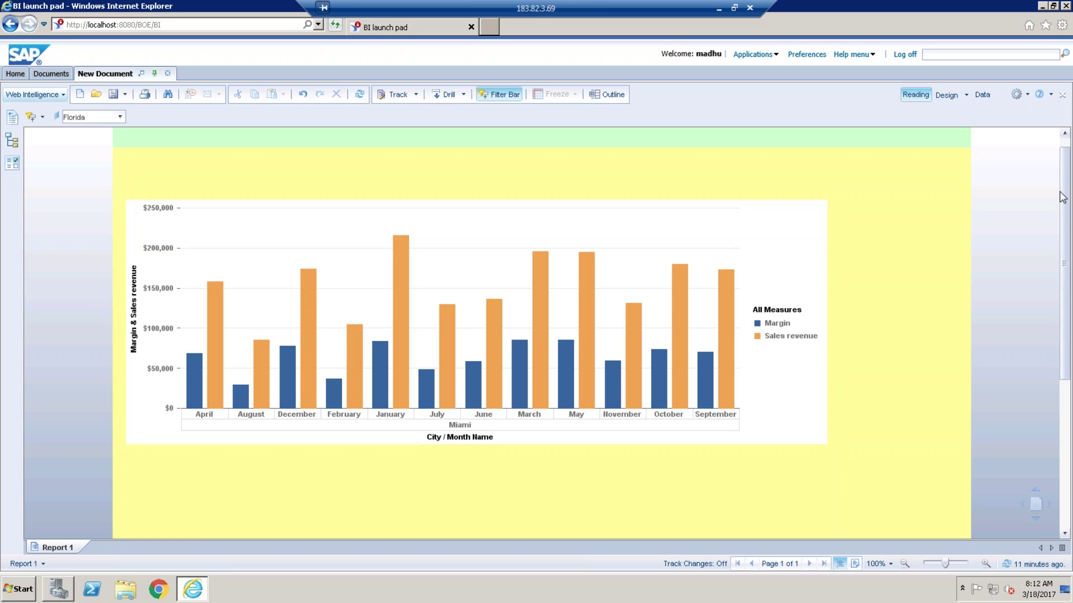
- Check the topic notes in Paint and return to the remote session's report to review the Florida chart
left_click(719, 8)
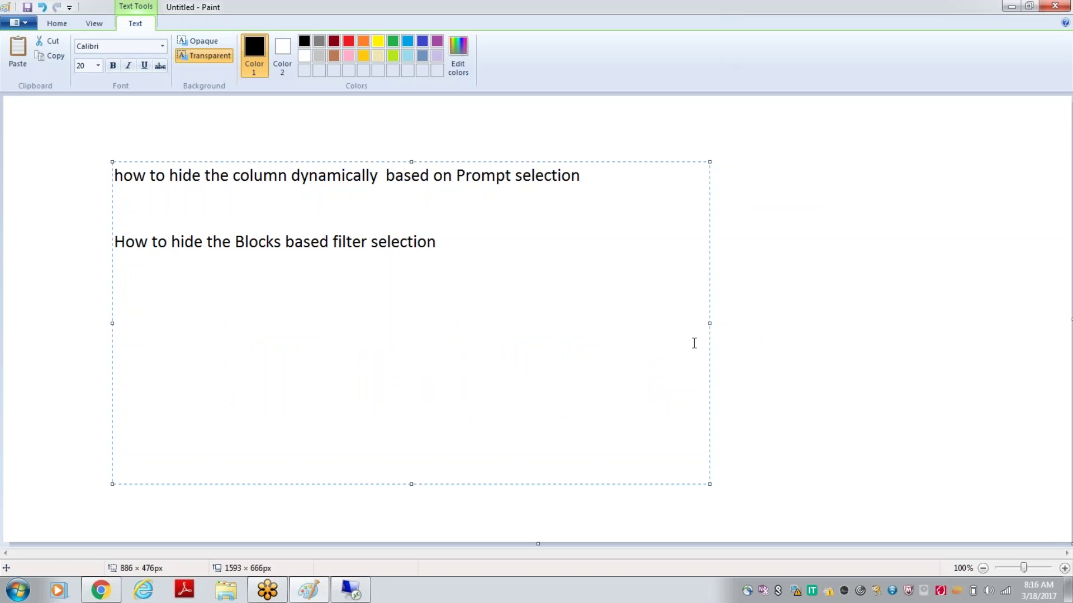
left_click(351, 590)
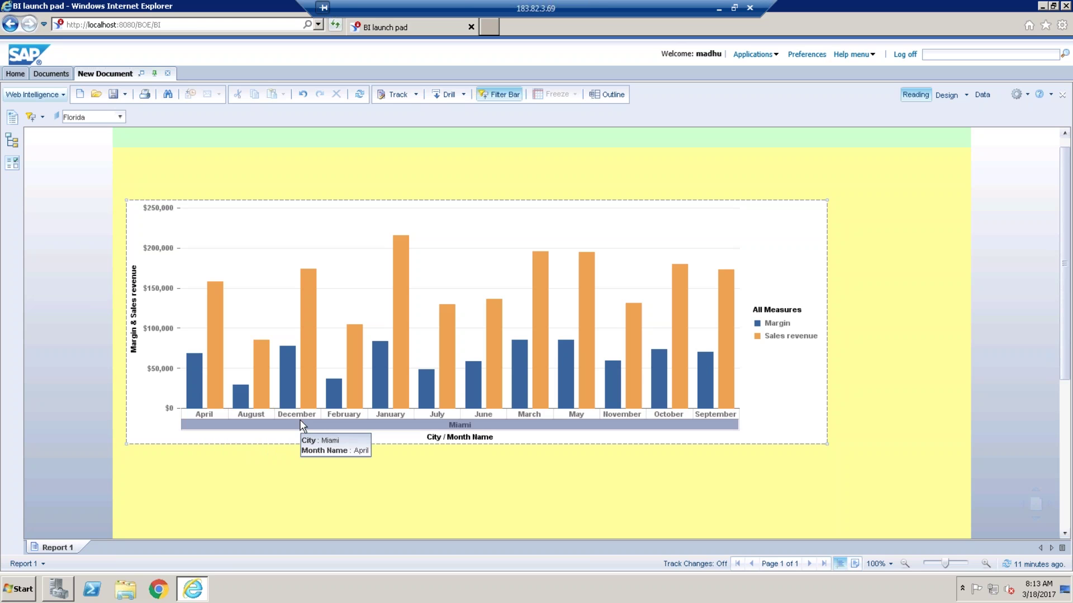
left_click(333, 508)
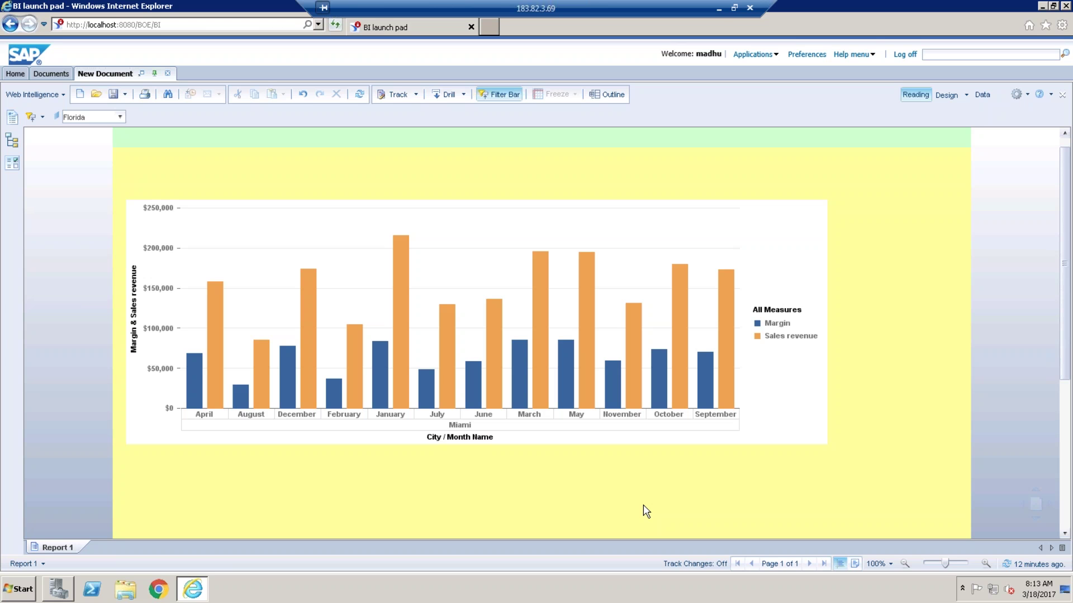
- Switch to Paint and delete both lines of notes about hiding columns and blocks
left_click(719, 9)
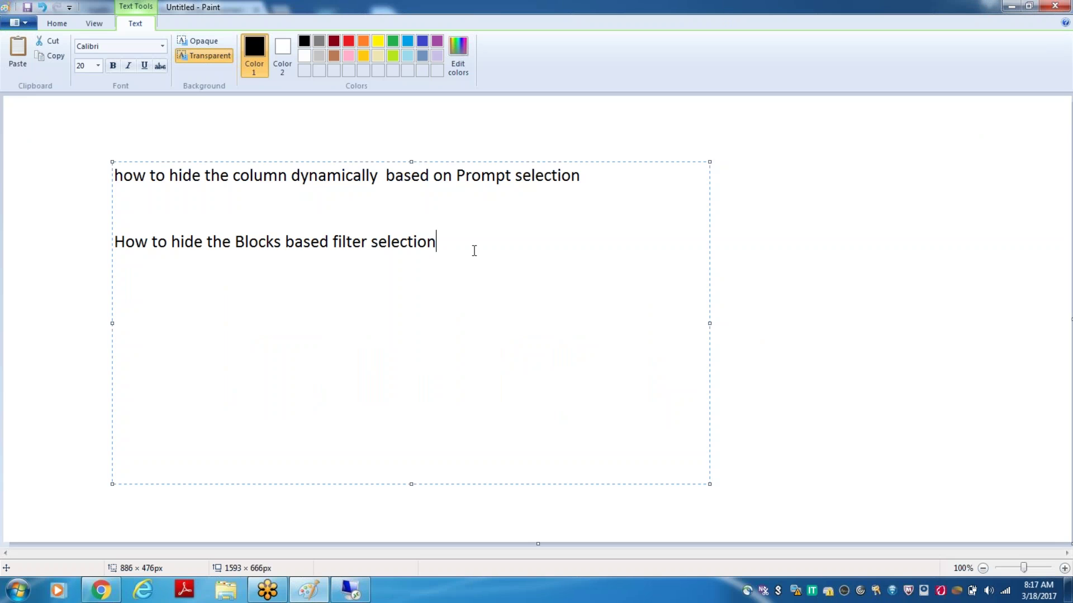
mouse_move(437, 242)
left_mouse_down()
mouse_move(290, 221)
mouse_move(120, 161)
left_mouse_up()
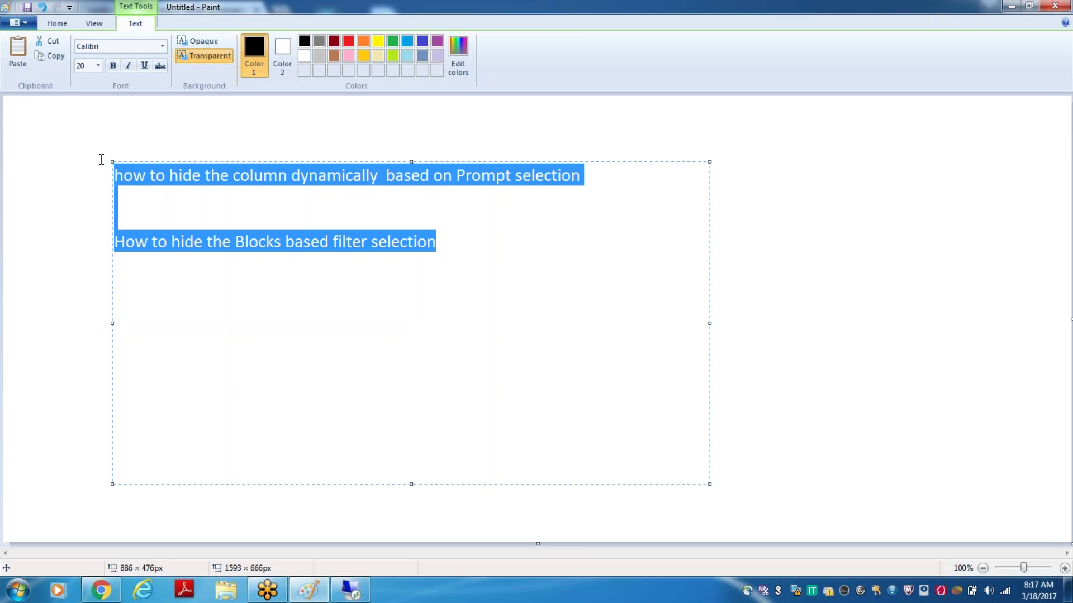
key("Delete")
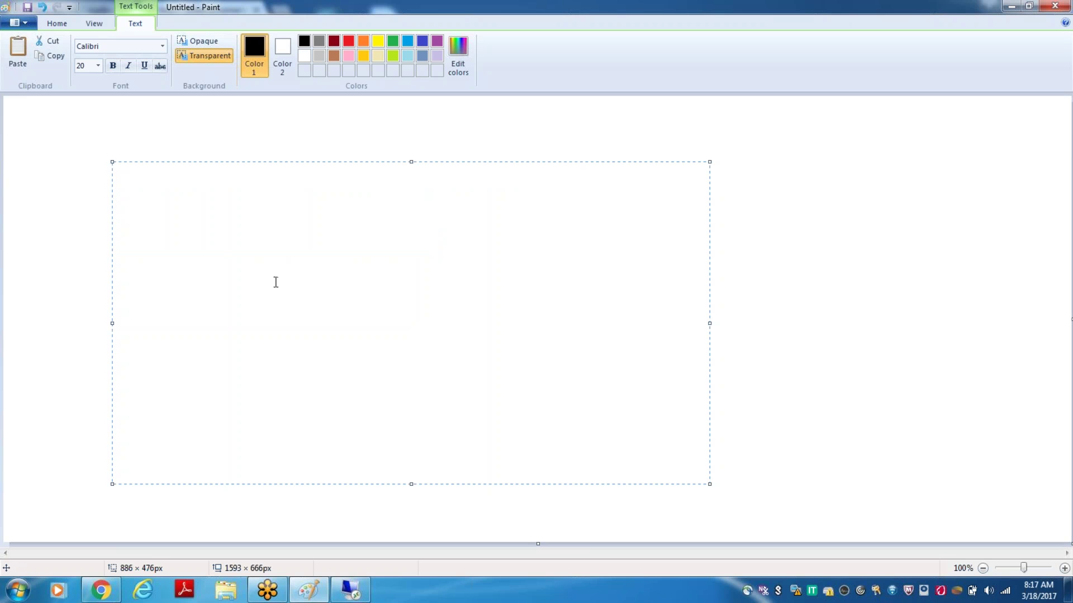
- Draw a new text box of about 823 × 310 px on the canvas and enter "Tuesday --" as its first line
left_click(228, 142)
left_click_drag(144, 182, 698, 391)
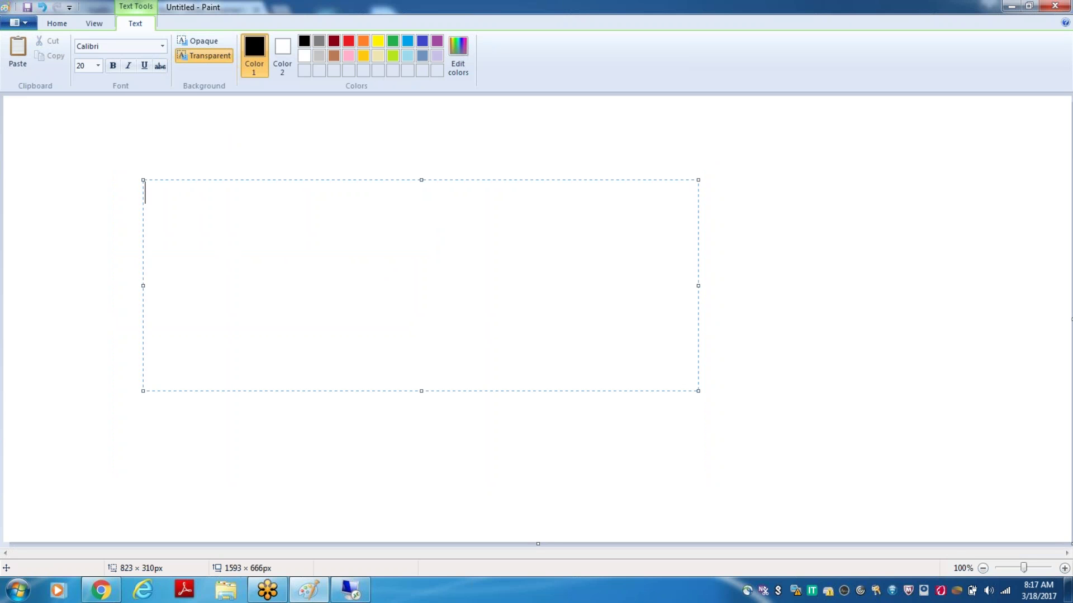
type("Ruesday")
key("Left")
key("Left")
key("Left")
key("Left")
key("Left")
key("Left")
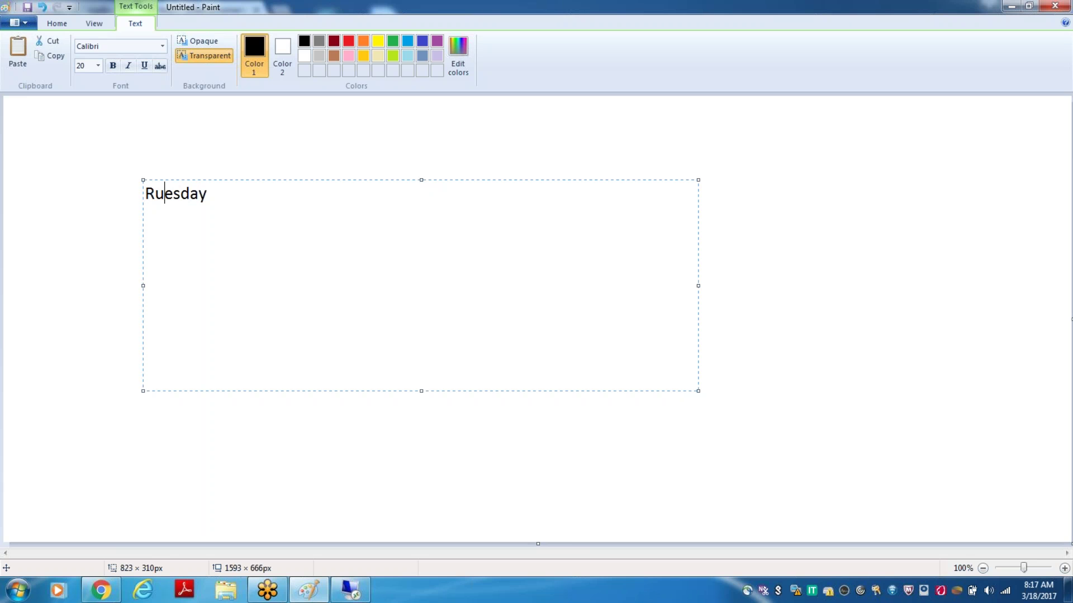
key("BackSpace")
type("T")
key("Right")
key("Right")
key("Right")
key("Right")
key("Right")
key("Right")
type("--")
key("Return")
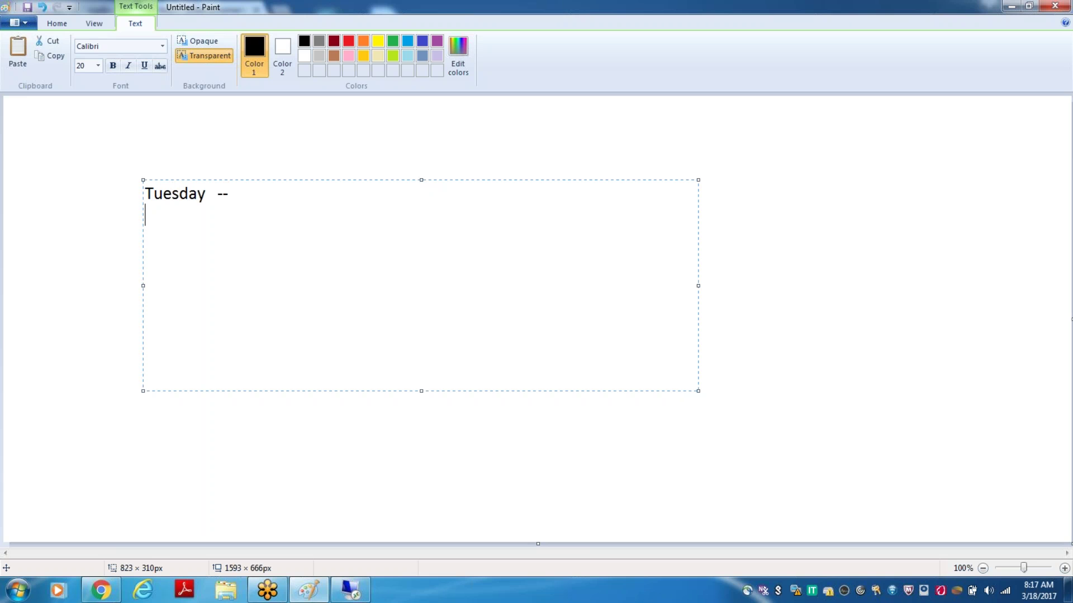
- Add the line "UDT / IDT" below the Tuesday heading, with spaces around the slash and new lines after it
type("UDT /IDT")
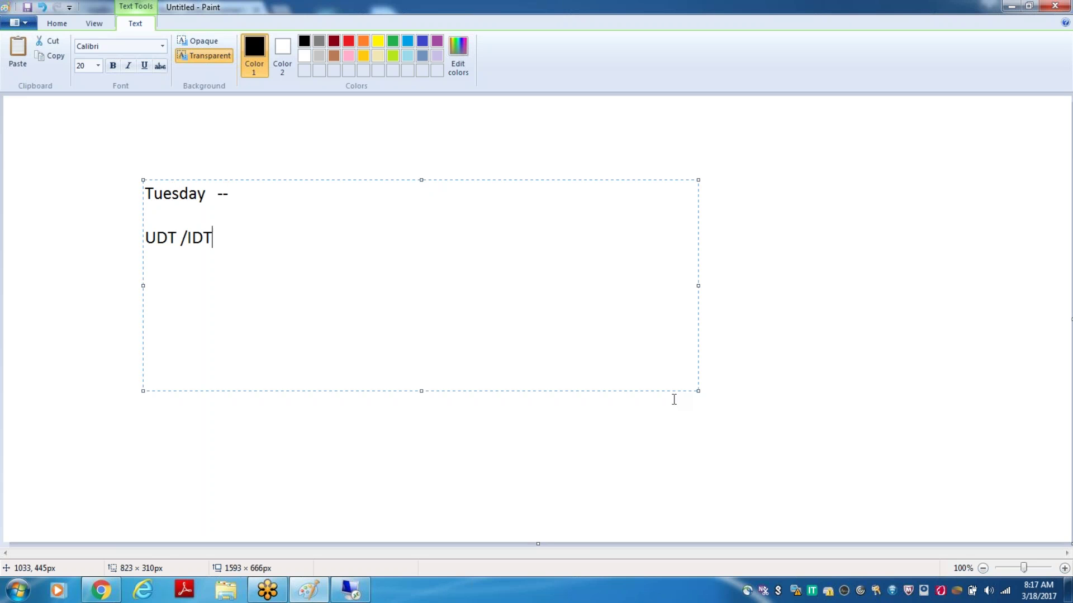
left_click(187, 239)
left_click(182, 240)
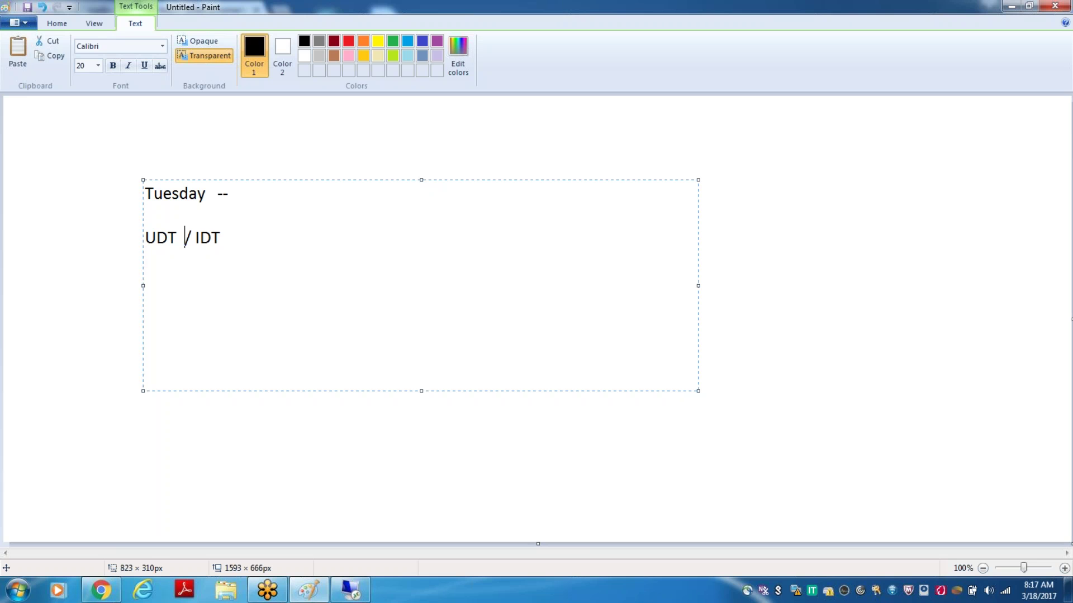
left_click(248, 240)
key("Return")
left_click(265, 204)
left_click(254, 251)
key("Return")
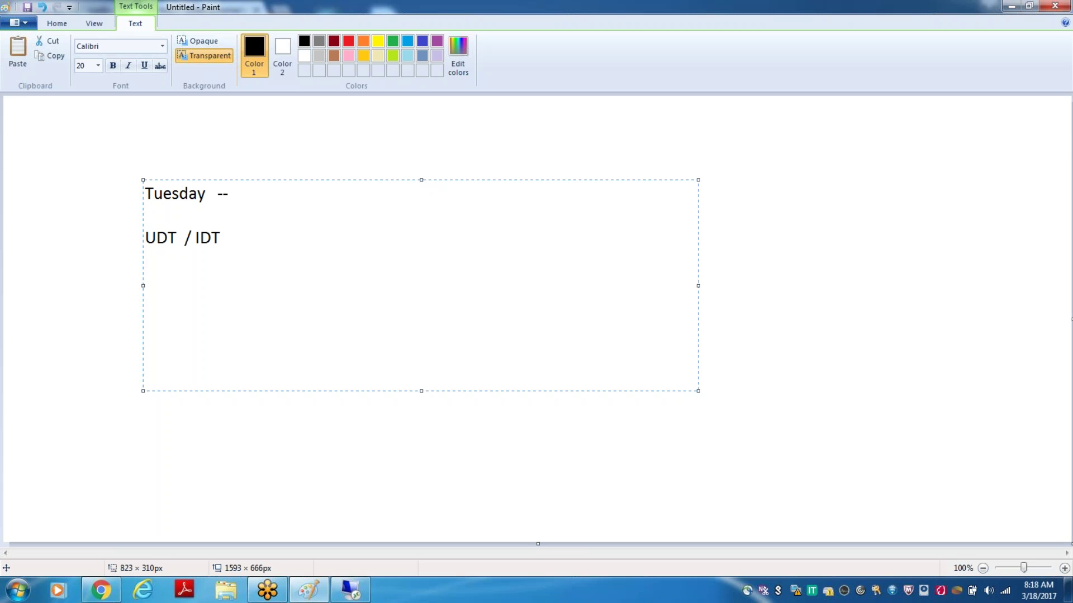